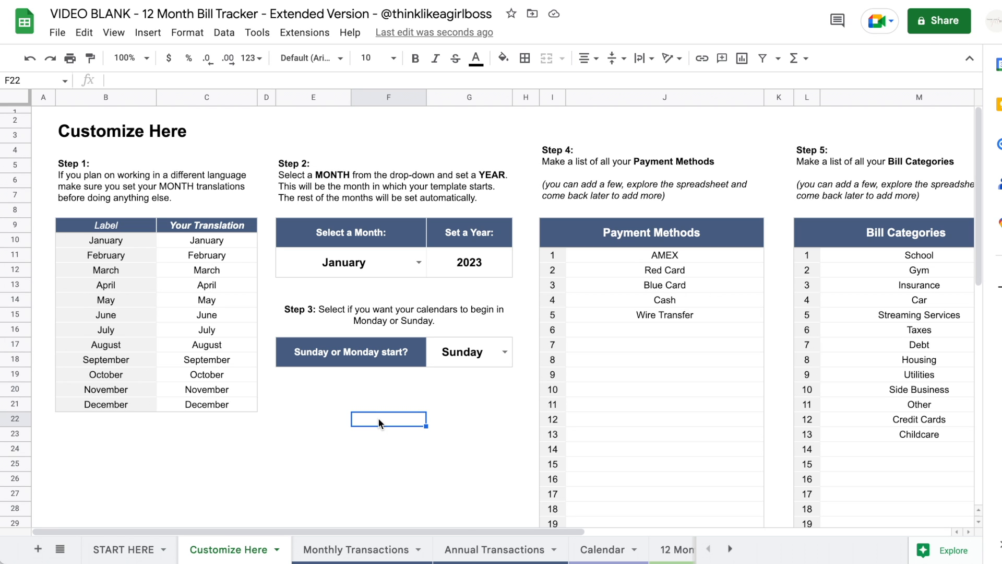
- Review the spreadsheet settings, leaving the United States locale and time zone unchanged
{"action": "left_click", "coordinate": [57, 33]}
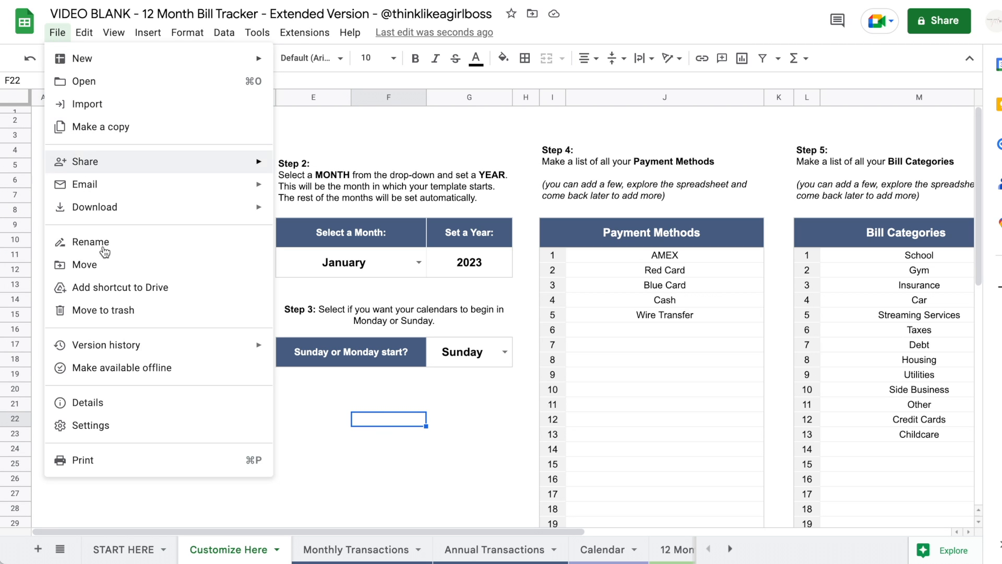
{"action": "left_click", "coordinate": [105, 426]}
{"action": "left_click", "coordinate": [351, 242]}
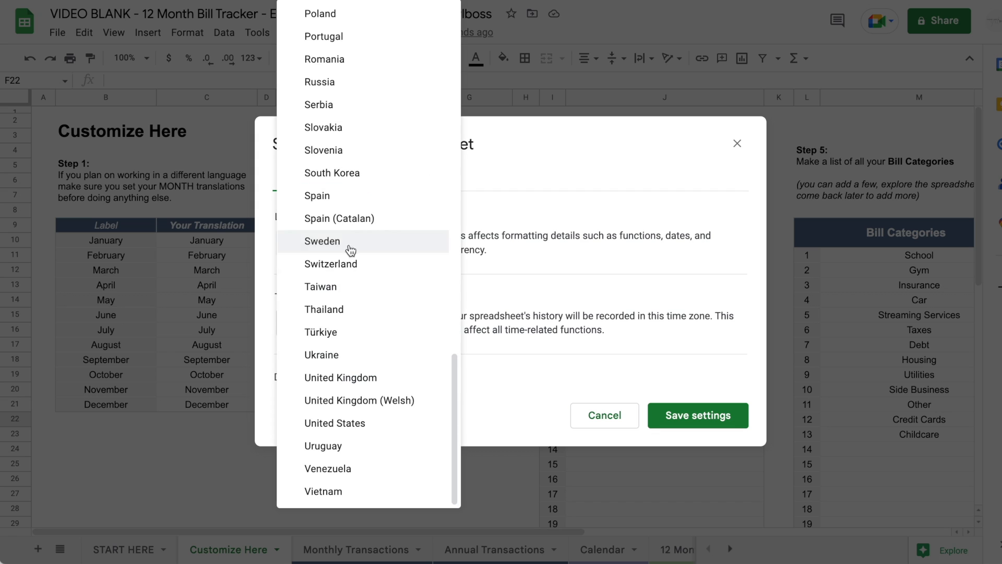
{"action": "left_click", "coordinate": [535, 194]}
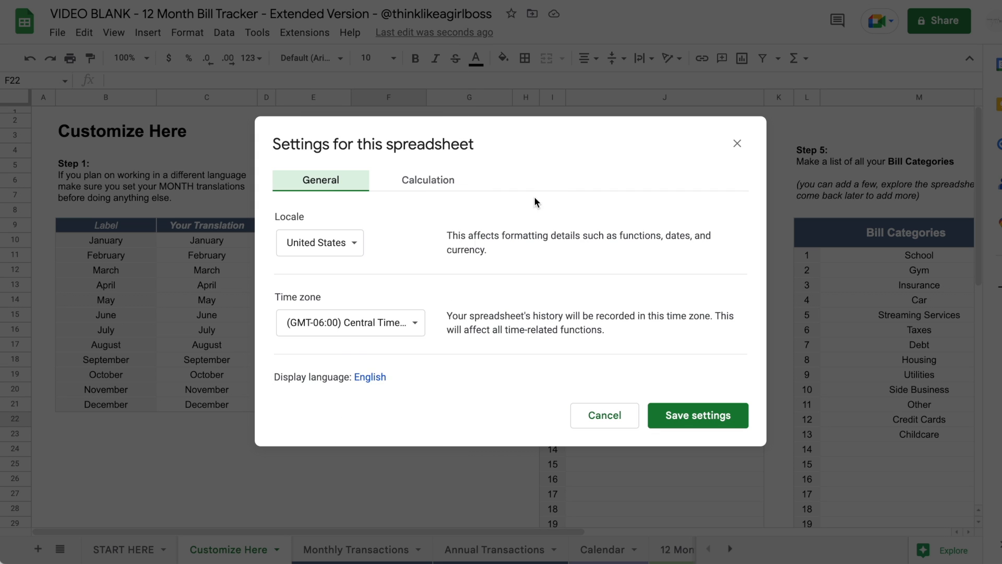
{"action": "left_click", "coordinate": [392, 329]}
{"action": "left_click", "coordinate": [643, 186]}
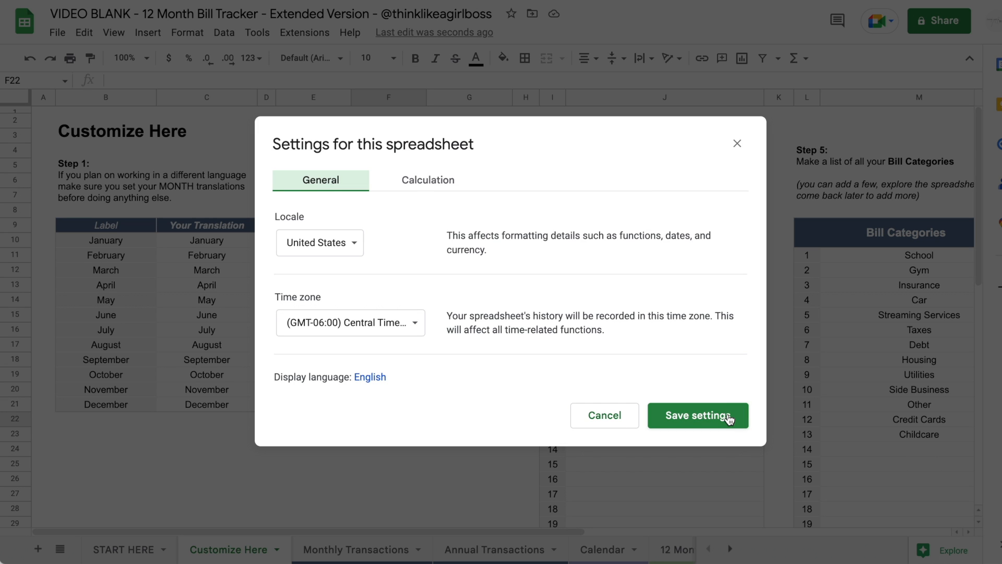
{"action": "left_click", "coordinate": [737, 142]}
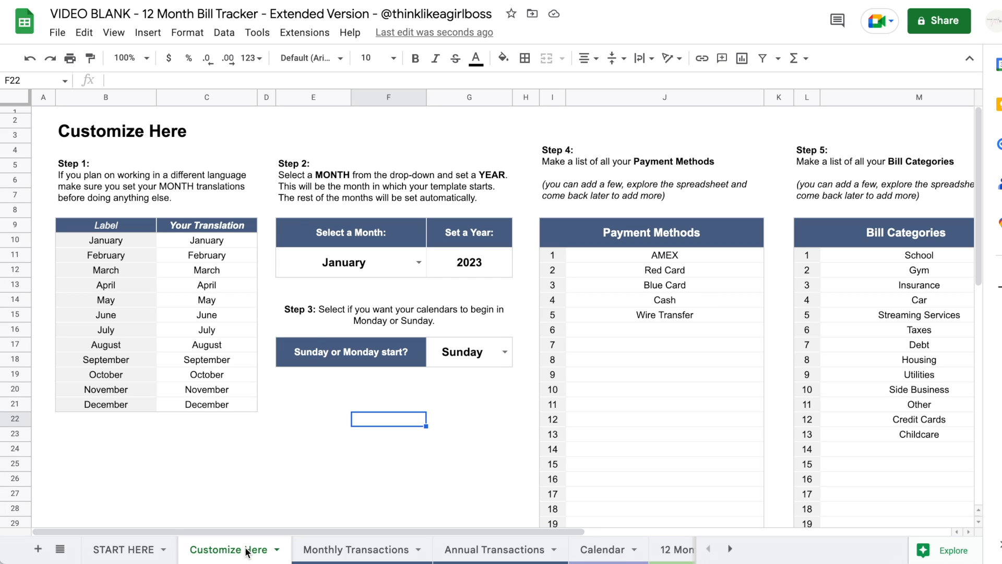
- Review the Step 1, 2 and 4 instructions and the January–December label translations
{"action": "left_click", "coordinate": [220, 195]}
{"action": "left_click", "coordinate": [396, 180]}
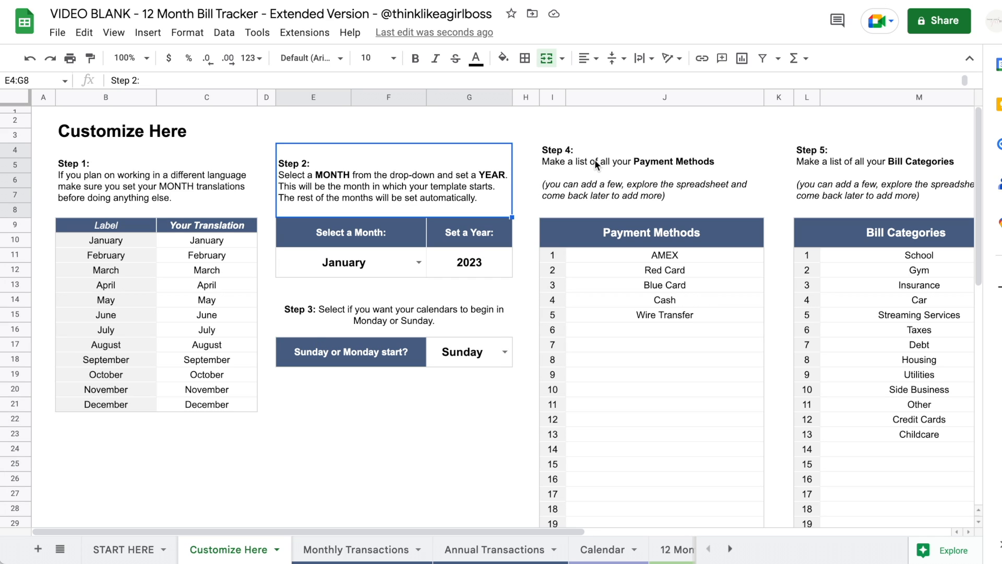
{"action": "left_click", "coordinate": [594, 159]}
{"action": "left_click", "coordinate": [163, 188]}
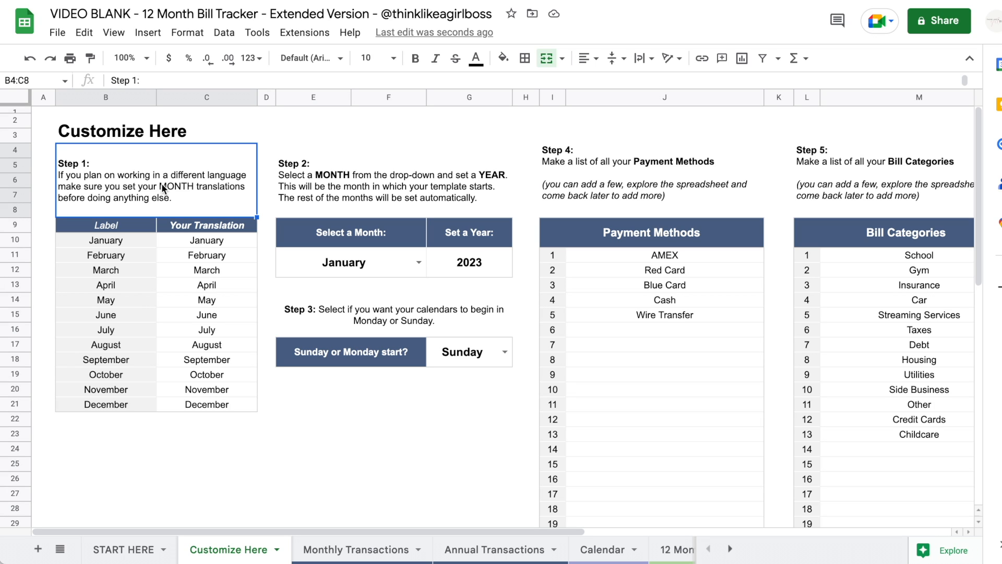
{"action": "left_click_drag", "start_coordinate": [209, 242], "coordinate": [211, 403]}
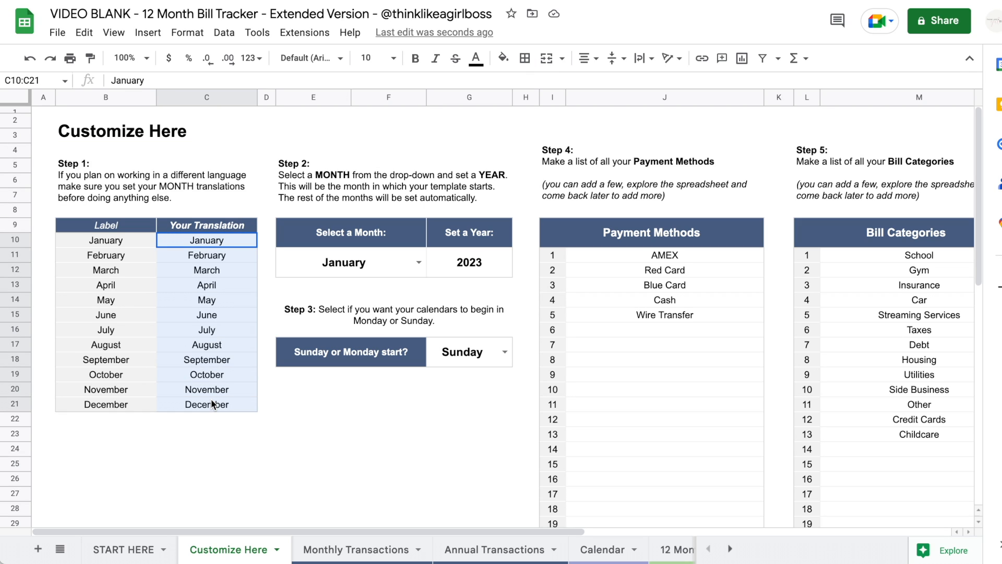
{"action": "left_click", "coordinate": [117, 290]}
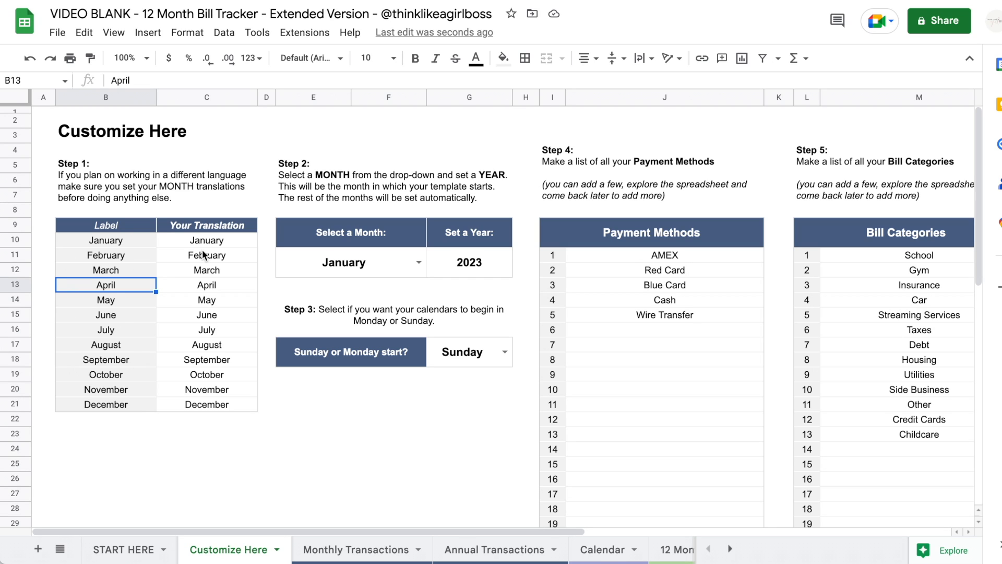
- Enter 2023 as the starting year and preview the Monthly Transactions sheet
{"action": "left_click", "coordinate": [418, 262]}
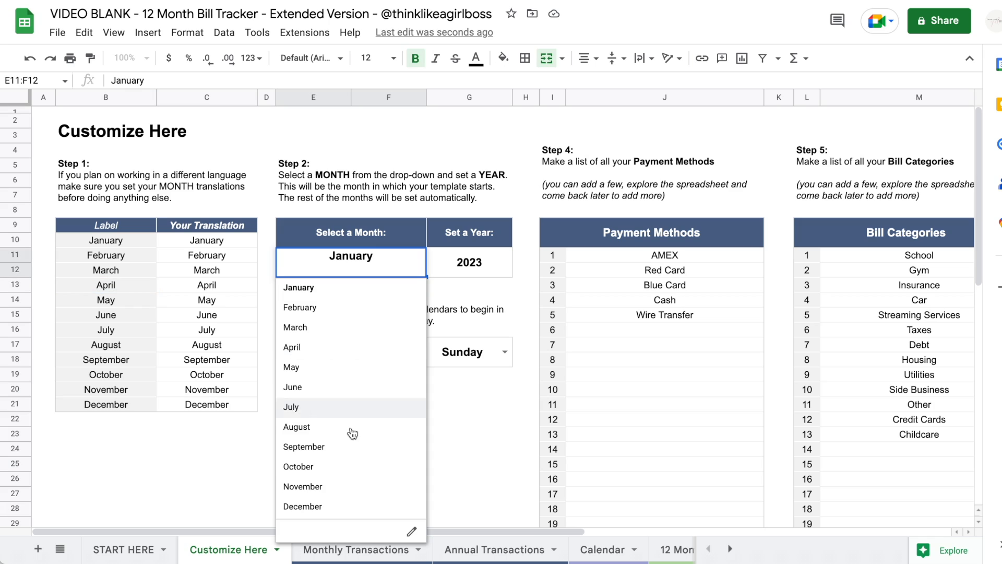
{"action": "left_click", "coordinate": [482, 264]}
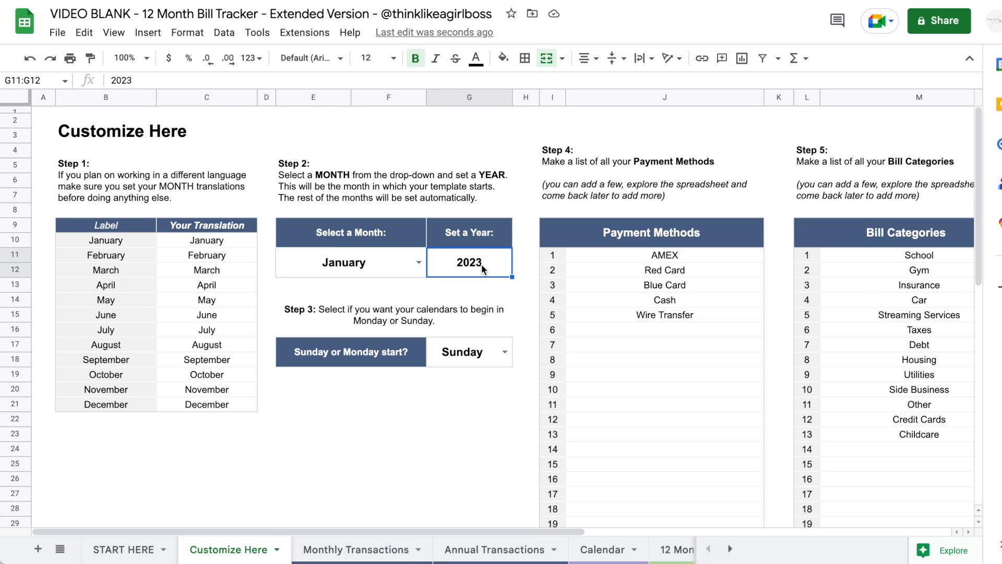
{"action": "type", "text": "2023"}
{"action": "left_click", "coordinate": [356, 550]}
{"action": "scroll", "coordinate": [548, 290], "scroll_direction": "right", "scroll_amount": 5}
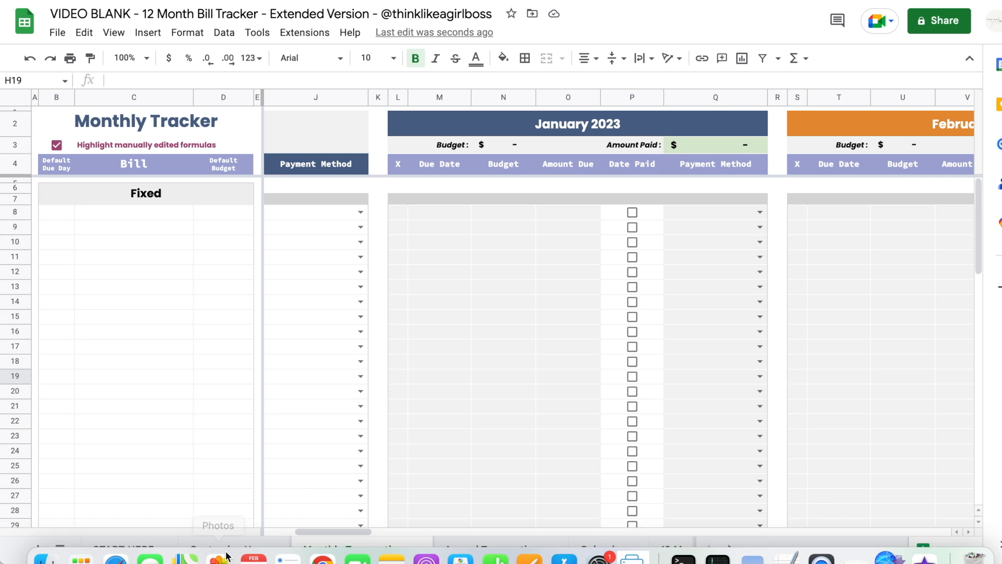
{"action": "left_click", "coordinate": [229, 549]}
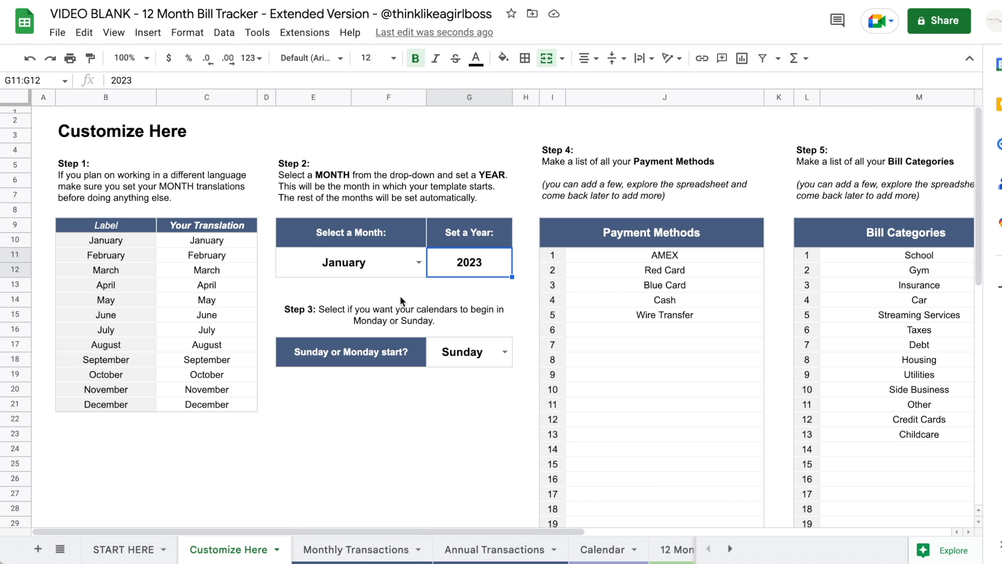
- Choose March as the starting month and confirm Monthly Transactions begins with March 2023
{"action": "left_click", "coordinate": [416, 267]}
{"action": "left_click", "coordinate": [345, 324]}
{"action": "left_click", "coordinate": [355, 548]}
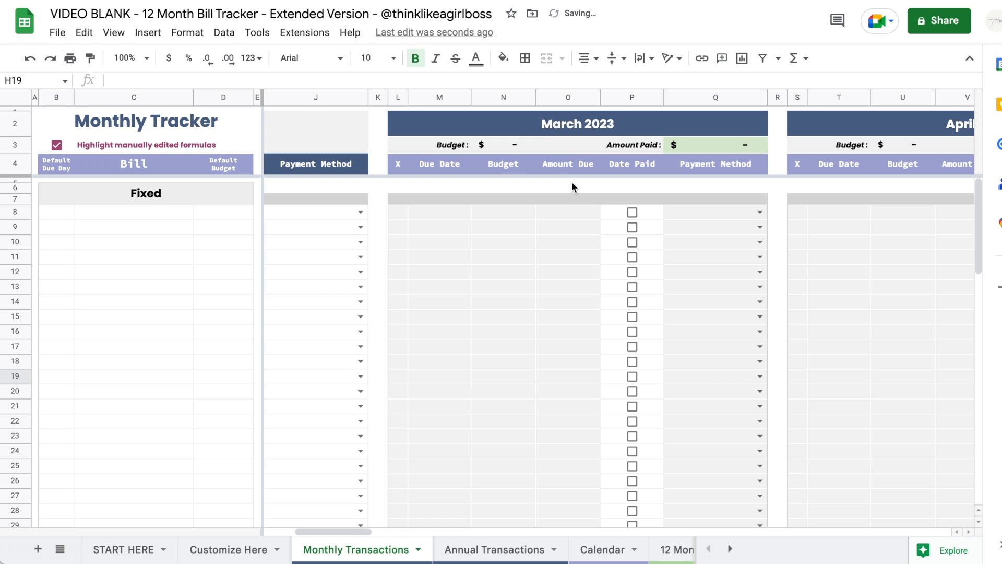
{"action": "scroll", "coordinate": [572, 187], "scroll_direction": "right", "scroll_amount": 15}
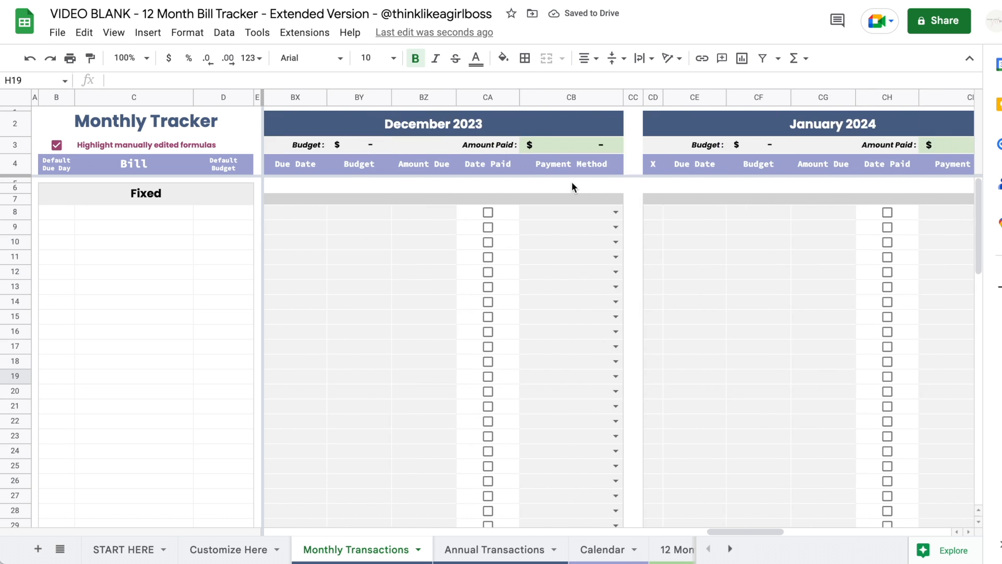
{"action": "scroll", "coordinate": [572, 182], "scroll_direction": "right", "scroll_amount": 5}
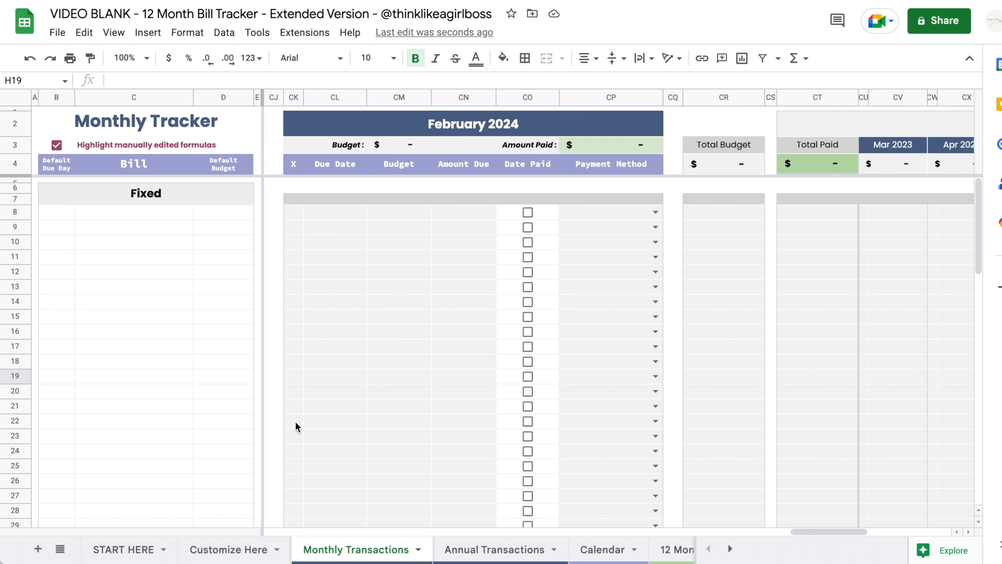
{"action": "left_click", "coordinate": [228, 549]}
- Keep Sunday as the week start day
{"action": "left_click", "coordinate": [505, 352]}
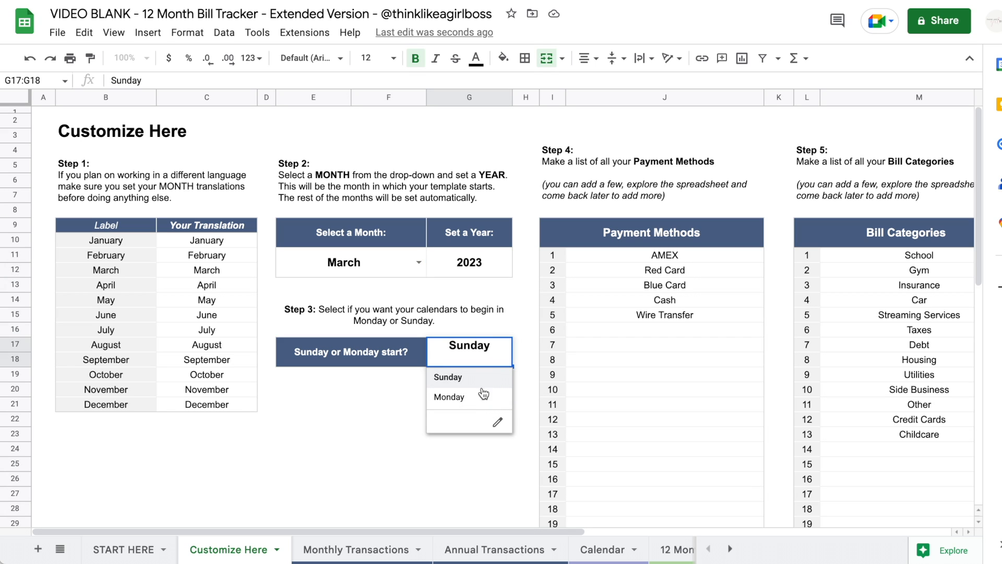
{"action": "left_click", "coordinate": [534, 285]}
{"action": "scroll", "coordinate": [534, 285], "scroll_direction": "right", "scroll_amount": 3}
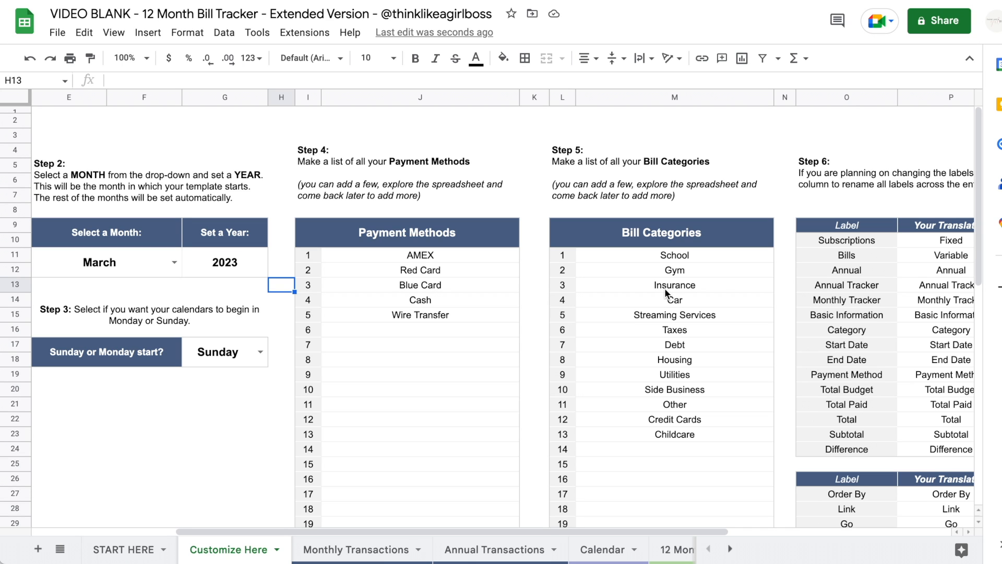
- Review the Payment Methods list and the bill categories from School to Childcare
{"action": "scroll", "coordinate": [344, 263], "scroll_direction": "right", "scroll_amount": 3}
{"action": "left_click_drag", "start_coordinate": [345, 256], "coordinate": [337, 335]}
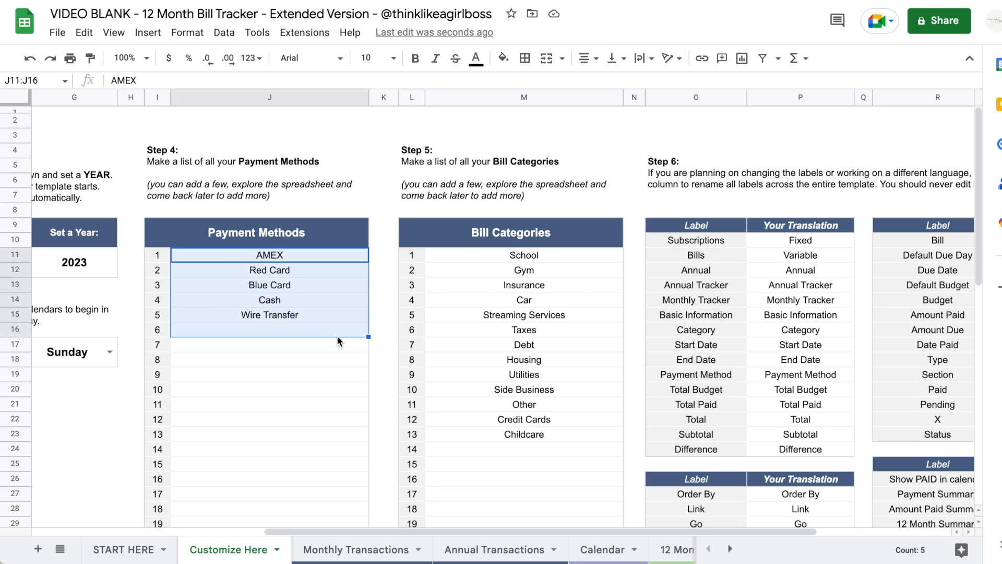
{"action": "left_click", "coordinate": [443, 330]}
{"action": "left_click_drag", "start_coordinate": [453, 253], "coordinate": [455, 441]}
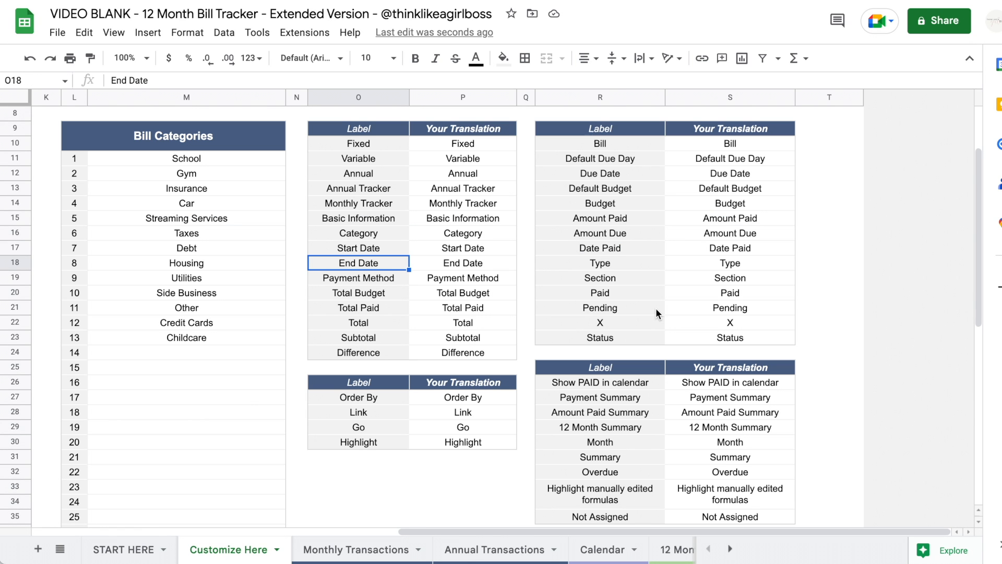
- Review the label translations, from Fixed and Variable through Amount Paid, Bill and Annual Tracker
{"action": "left_click", "coordinate": [514, 238]}
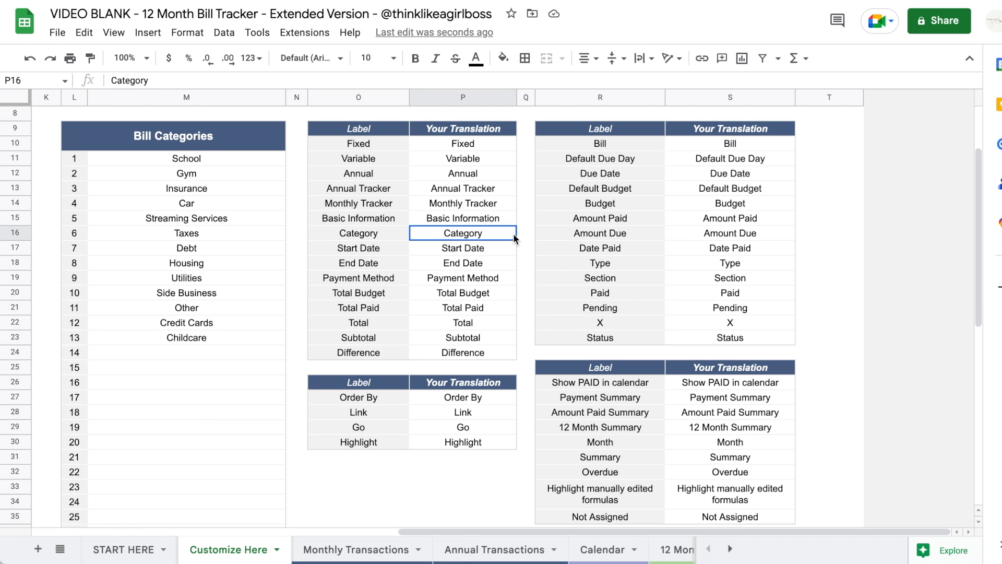
{"action": "left_click_drag", "start_coordinate": [466, 144], "coordinate": [468, 349]}
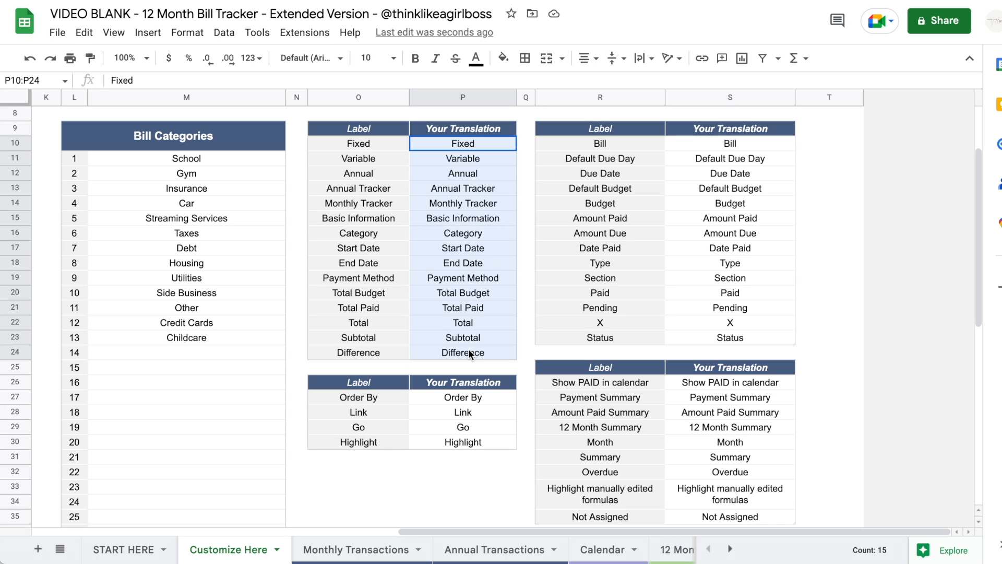
{"action": "left_click", "coordinate": [464, 205]}
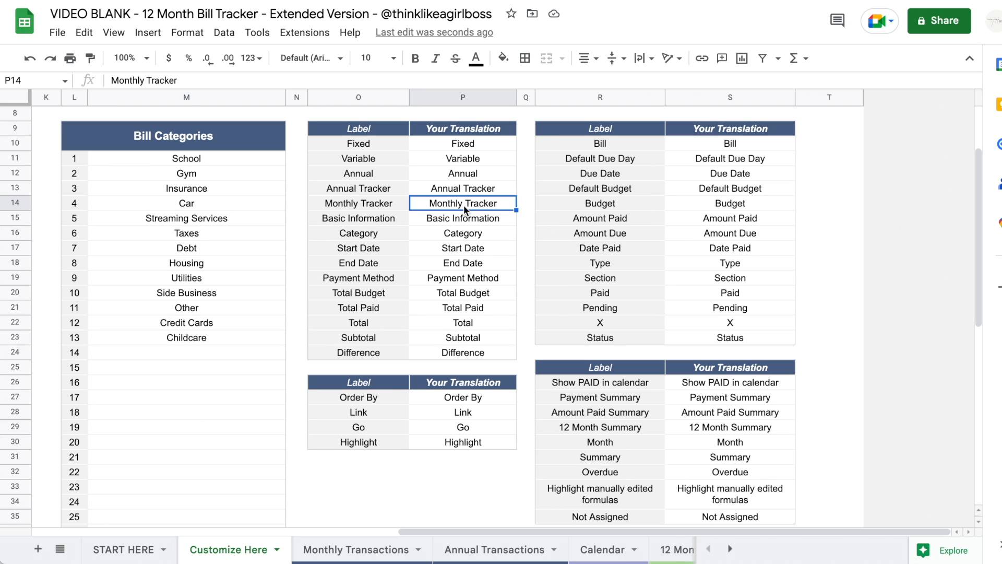
{"action": "left_click", "coordinate": [465, 143]}
{"action": "left_click", "coordinate": [490, 161]}
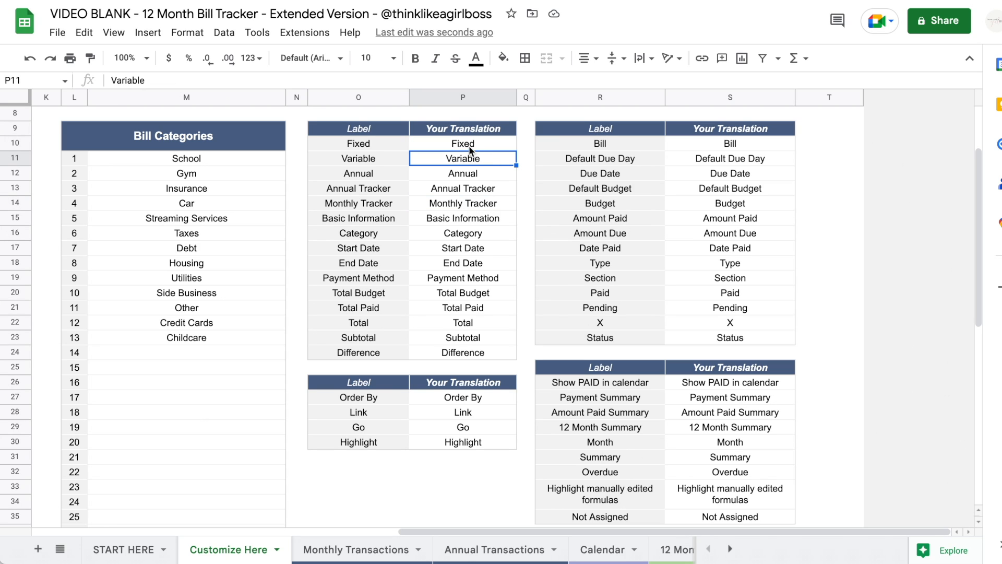
{"action": "left_click", "coordinate": [693, 218]}
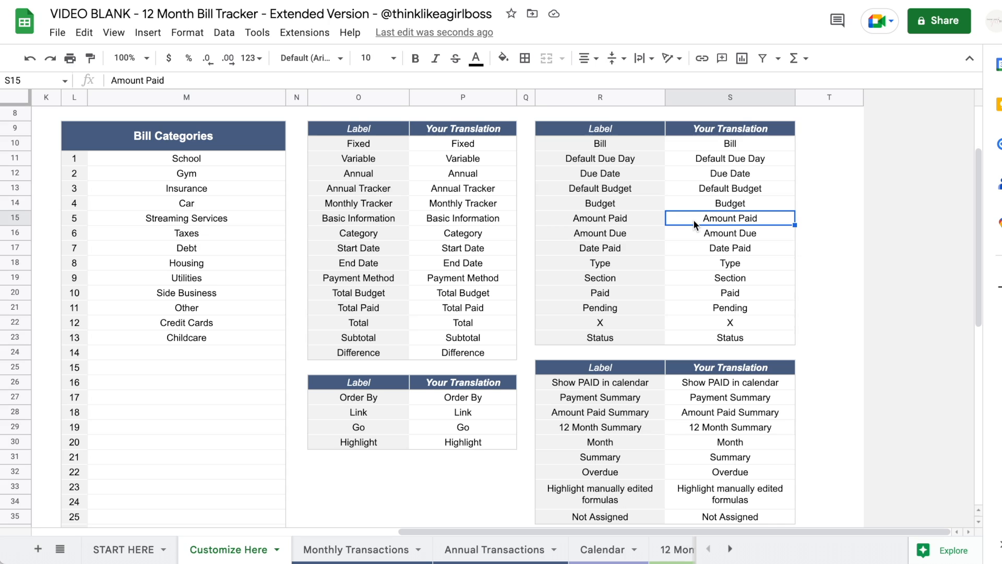
{"action": "left_click", "coordinate": [734, 147]}
{"action": "left_click", "coordinate": [736, 279], "text": "shift"}
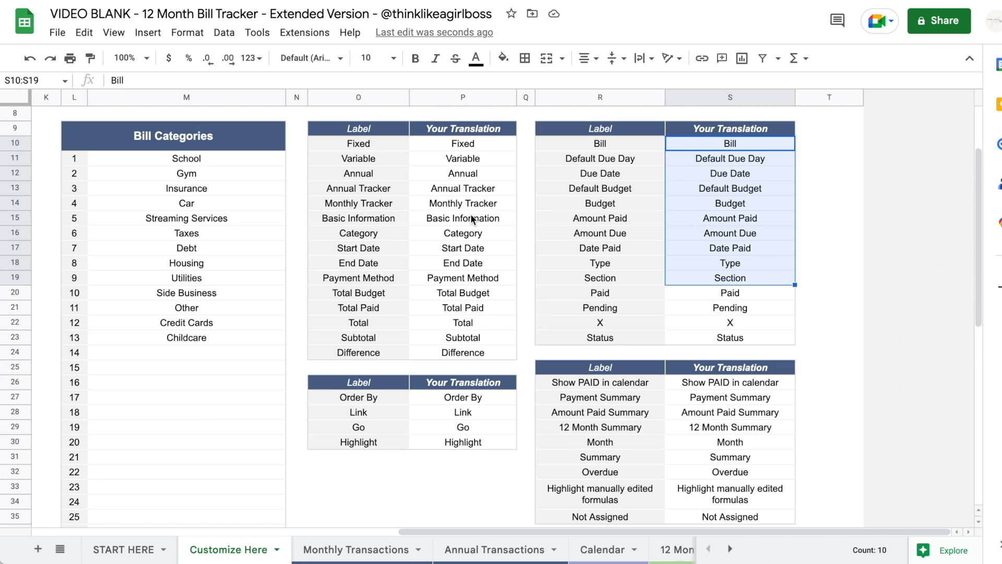
{"action": "left_click", "coordinate": [479, 189]}
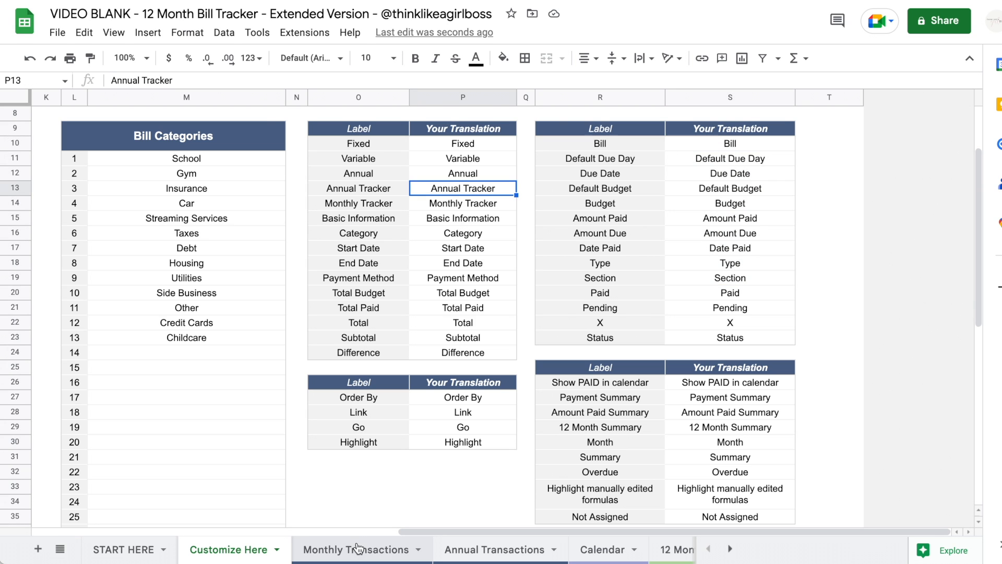
- Switch to the Monthly Transactions sheet with its Monthly Tracker and Fixed bills section
{"action": "scroll", "coordinate": [327, 416], "scroll_direction": "left", "scroll_amount": 14}
{"action": "scroll", "coordinate": [327, 416], "scroll_direction": "right", "scroll_amount": 14}
{"action": "scroll", "coordinate": [327, 415], "scroll_direction": "up", "scroll_amount": 1}
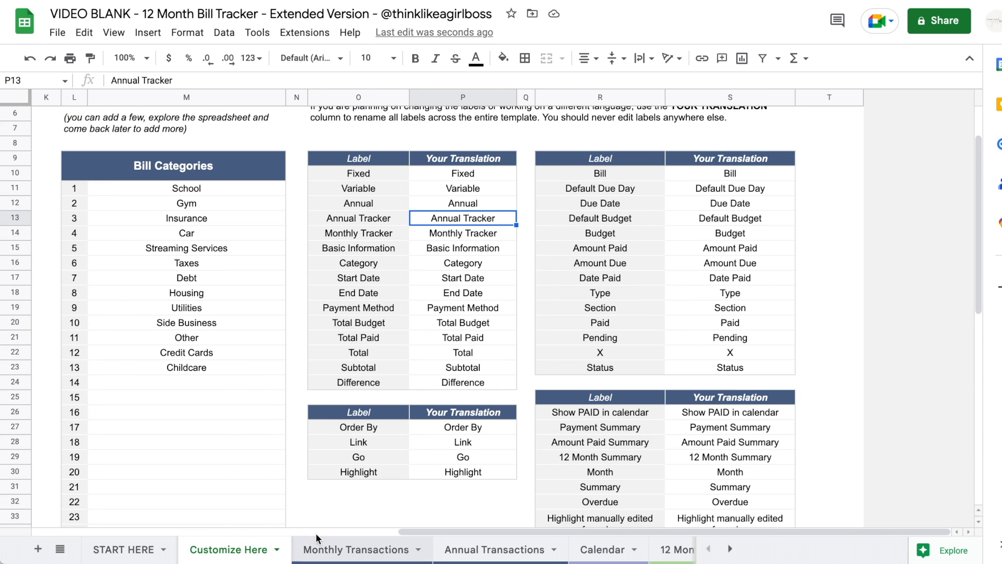
{"action": "left_click", "coordinate": [330, 545]}
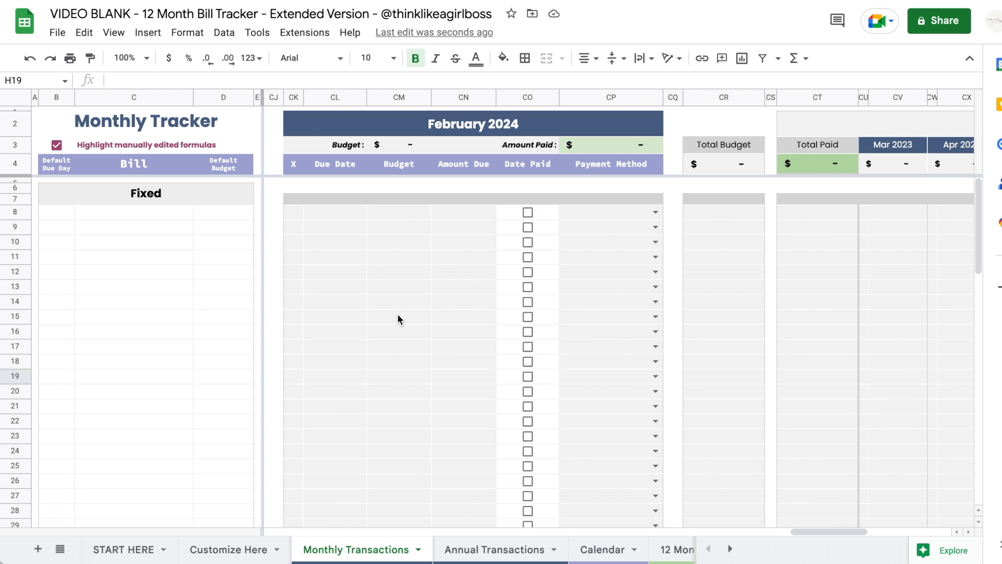
{"action": "scroll", "coordinate": [397, 319], "scroll_direction": "left", "scroll_amount": 20}
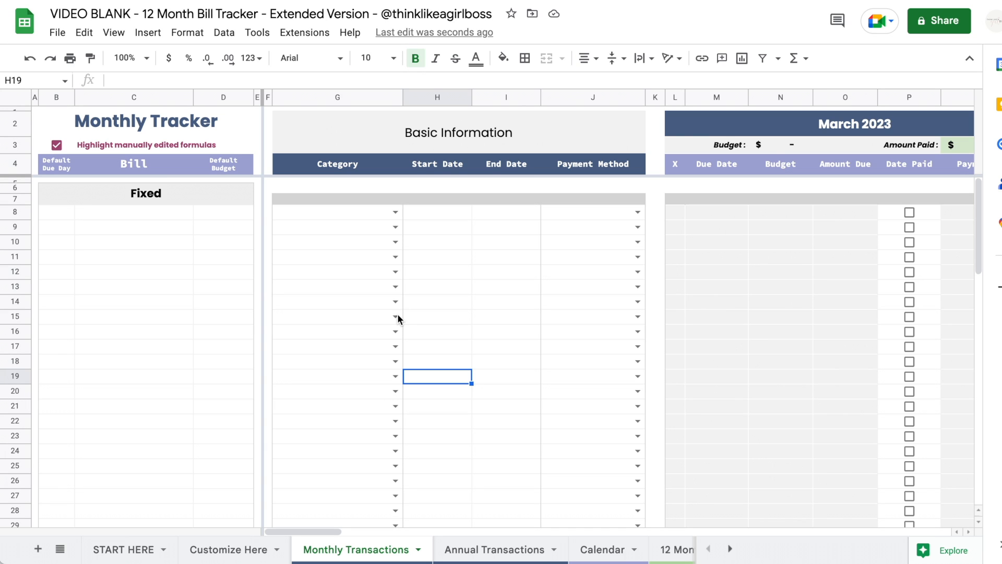
{"action": "scroll", "coordinate": [397, 316], "scroll_direction": "down", "scroll_amount": 10}
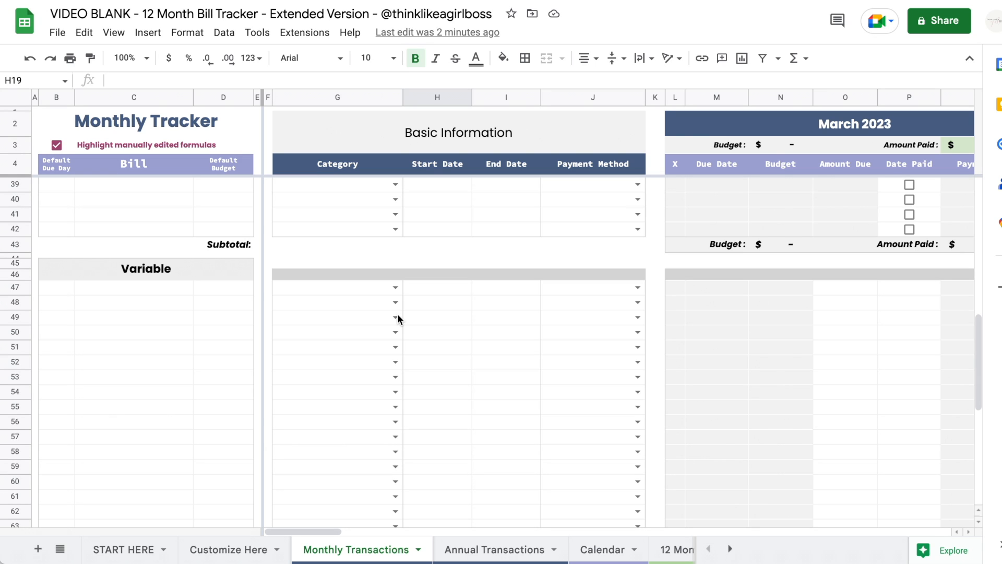
{"action": "scroll", "coordinate": [397, 317], "scroll_direction": "up", "scroll_amount": 10}
{"action": "left_click", "coordinate": [56, 226]}
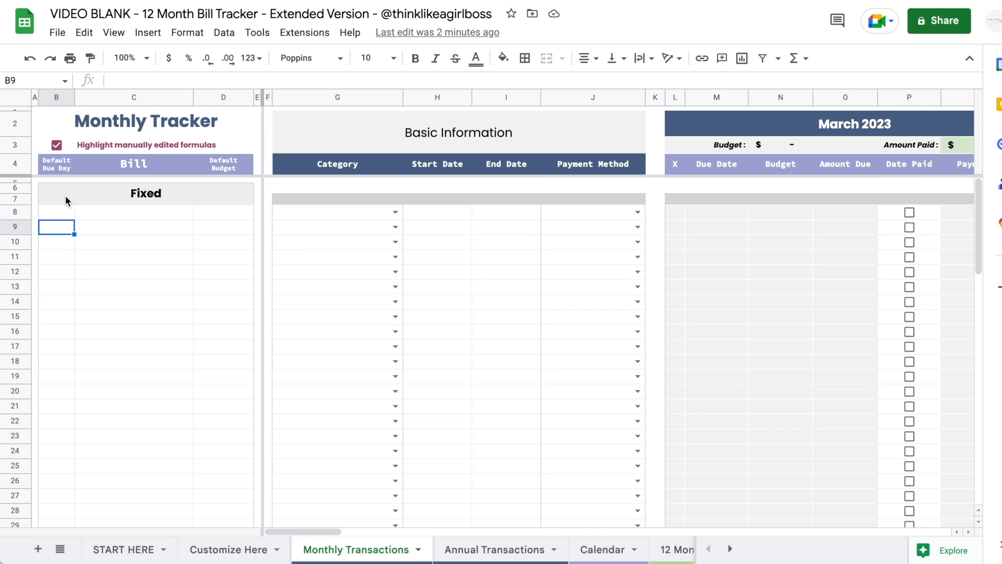
{"action": "left_click_drag", "start_coordinate": [56, 212], "coordinate": [231, 356]}
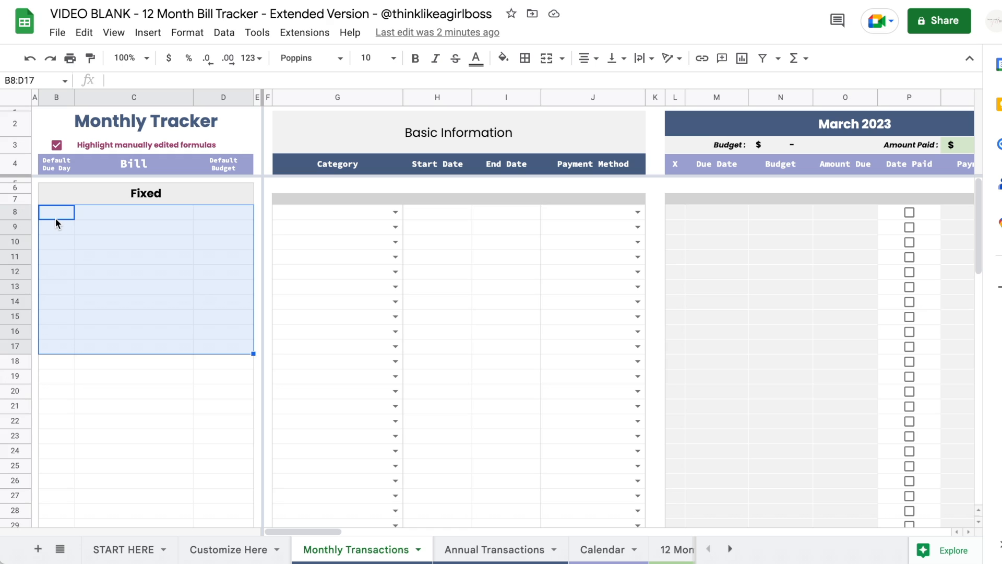
{"action": "left_click", "coordinate": [55, 219]}
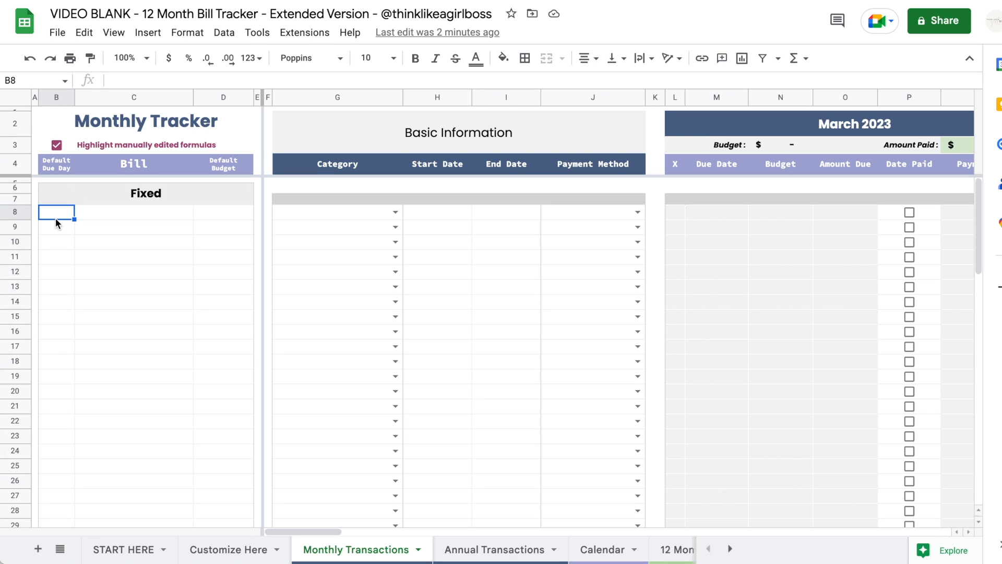
- Enter Rent as the first fixed bill with a default due day of 15
{"action": "key", "text": "Right"}
{"action": "key", "text": "Right"}
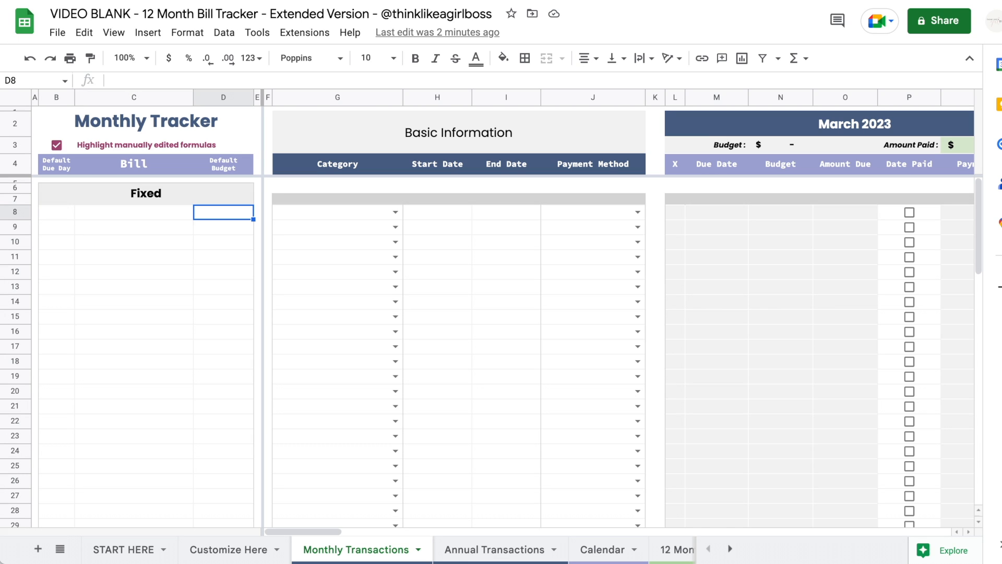
{"action": "key", "text": "Left"}
{"action": "key", "text": "Left"}
{"action": "key", "text": "Right"}
{"action": "type", "text": "Rent"}
{"action": "key", "text": "Return"}
{"action": "key", "text": "Up"}
{"action": "key", "text": "Left"}
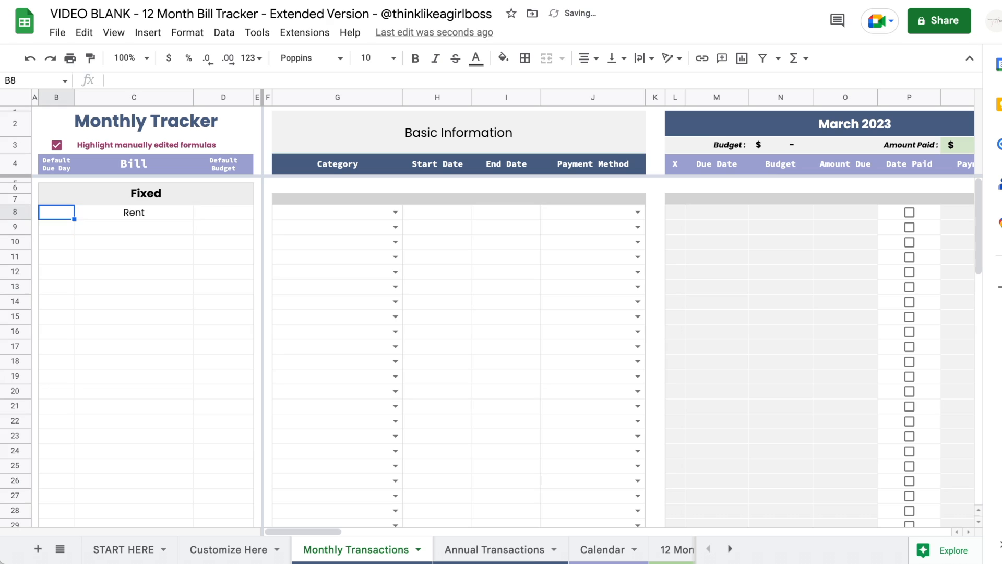
{"action": "type", "text": "15"}
{"action": "key", "text": "Return"}
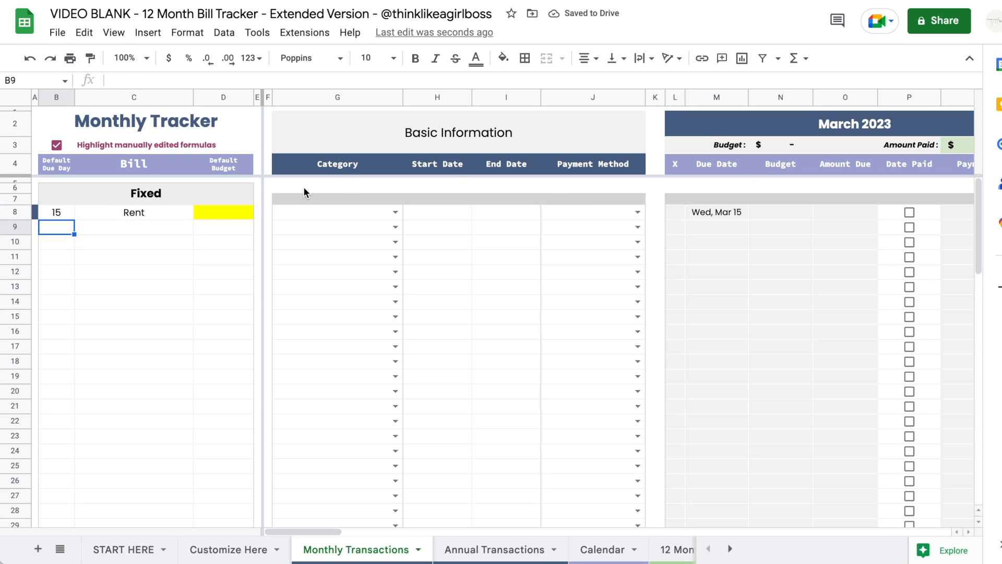
- Check Rent's calculated due dates for March, April, July and August
{"action": "left_click", "coordinate": [710, 210]}
{"action": "scroll", "coordinate": [710, 211], "scroll_direction": "right", "scroll_amount": 8}
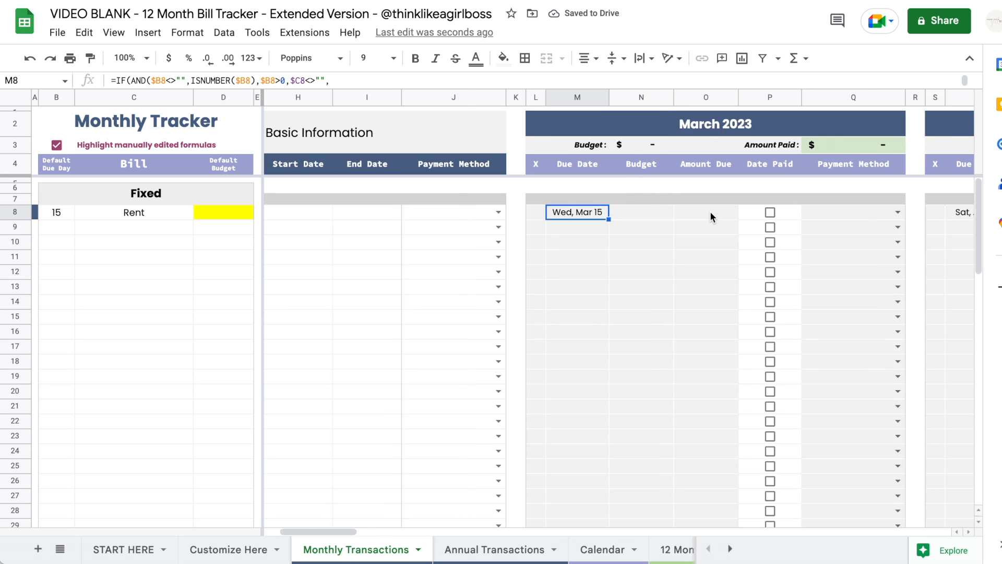
{"action": "left_click", "coordinate": [706, 211]}
{"action": "scroll", "coordinate": [706, 211], "scroll_direction": "right", "scroll_amount": 10}
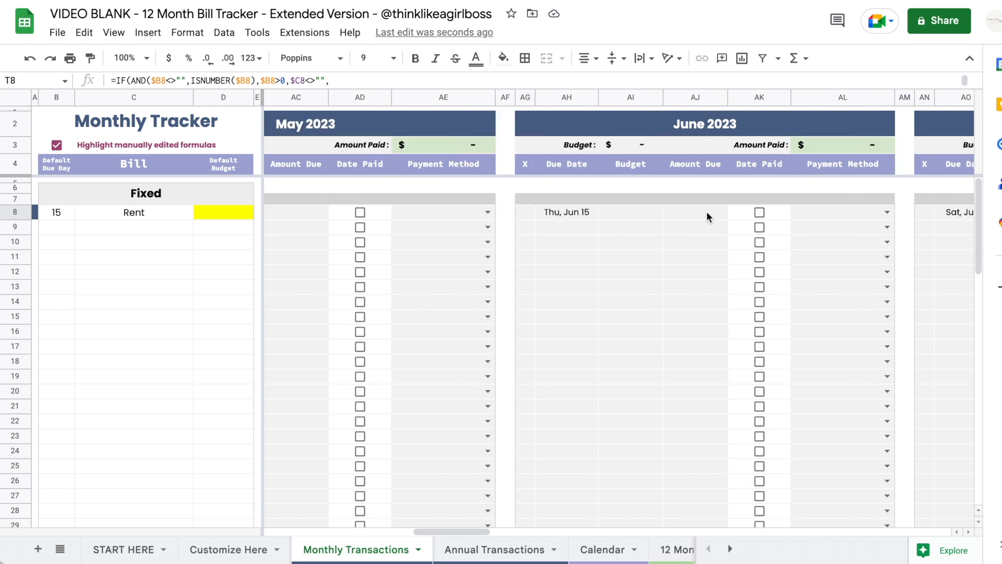
{"action": "left_click", "coordinate": [825, 213]}
{"action": "scroll", "coordinate": [825, 213], "scroll_direction": "right", "scroll_amount": 6}
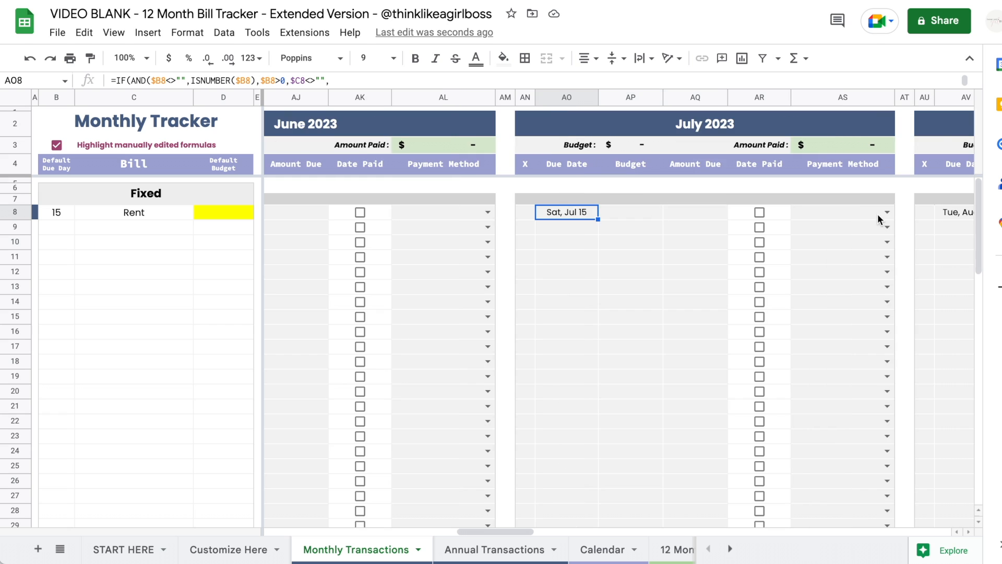
{"action": "left_click", "coordinate": [705, 215]}
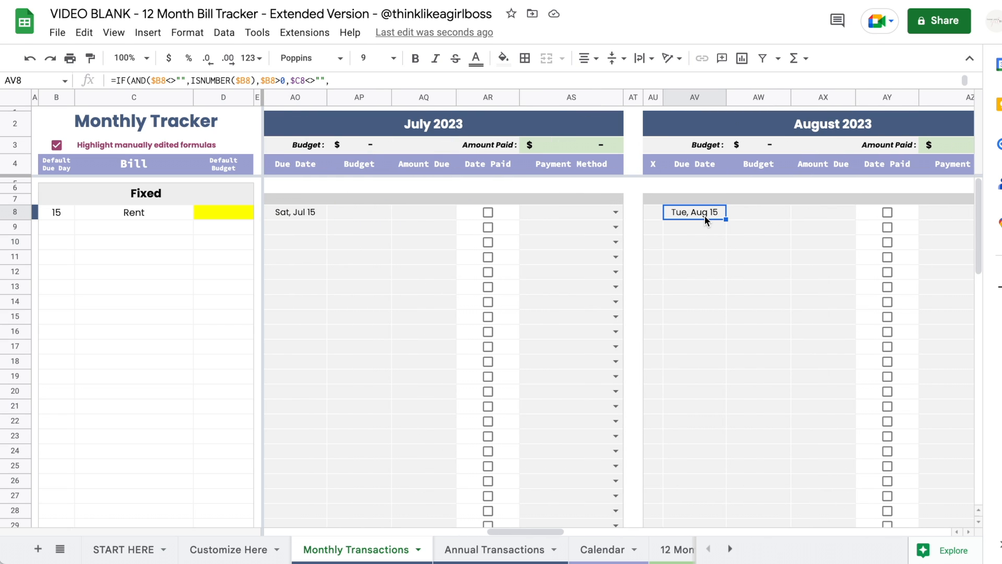
{"action": "scroll", "coordinate": [704, 215], "scroll_direction": "left", "scroll_amount": 15}
- Give Rent a 1500 default budget that fills every month
{"action": "left_click", "coordinate": [226, 212]}
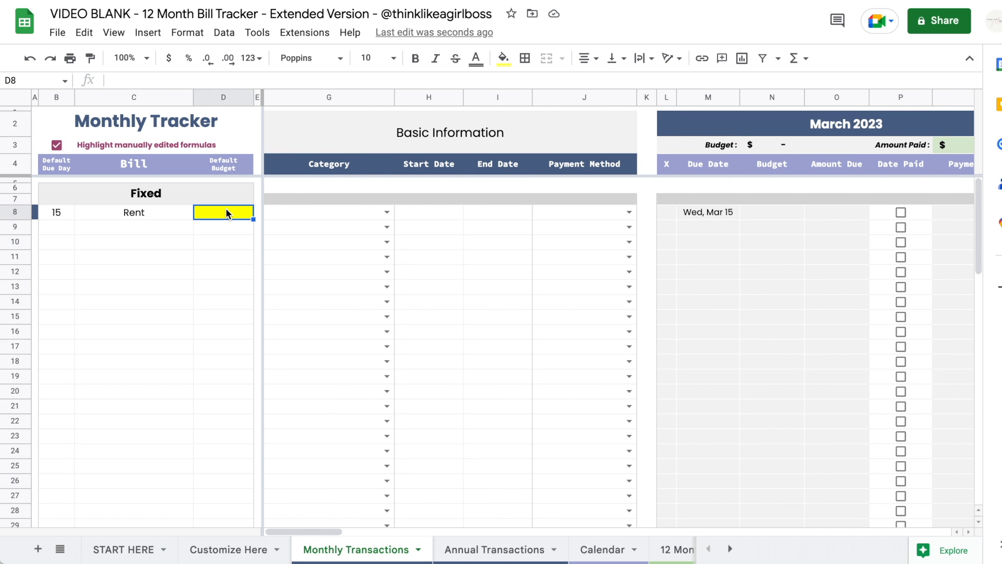
{"action": "type", "text": "1500"}
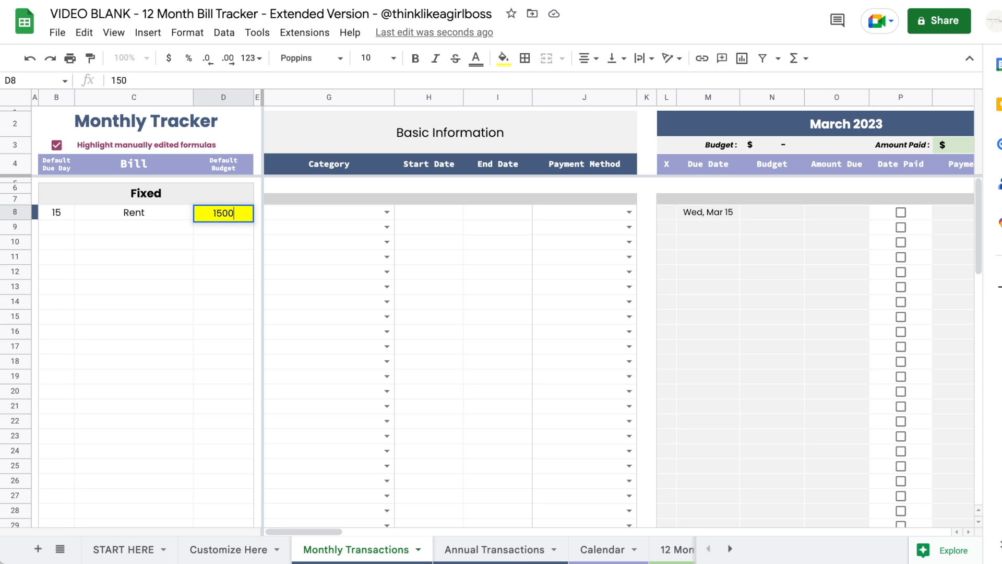
{"action": "key", "text": "Return"}
{"action": "scroll", "coordinate": [514, 272], "scroll_direction": "right", "scroll_amount": 5}
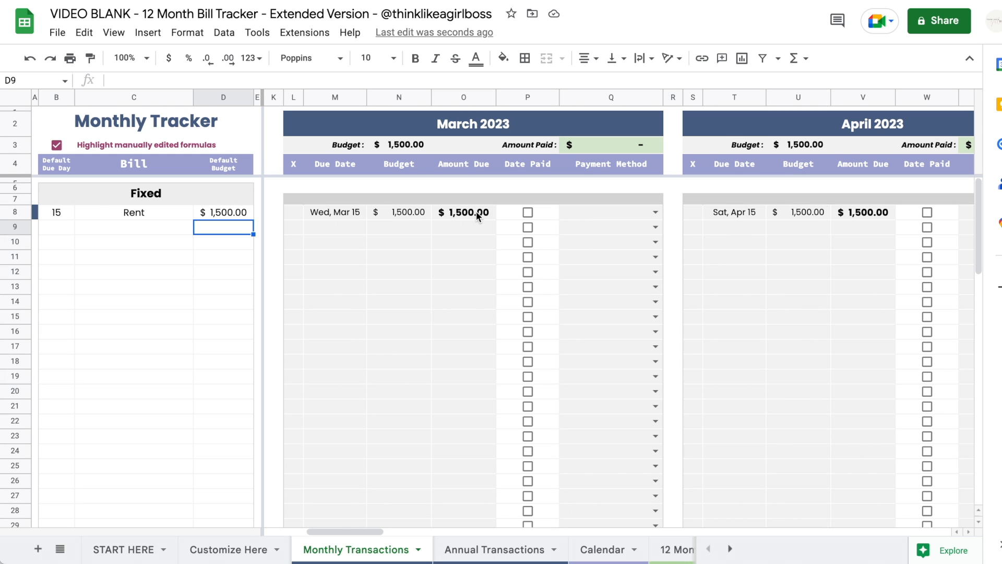
{"action": "scroll", "coordinate": [815, 228], "scroll_direction": "right", "scroll_amount": 2}
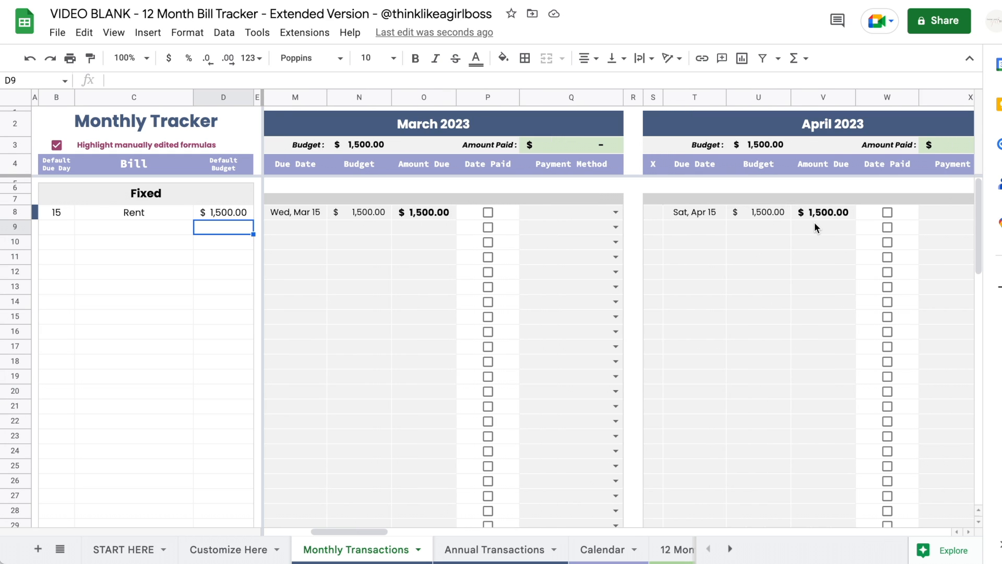
- Change the Customize Here starting month to January so Rent is due Sun, Jan 15
{"action": "scroll", "coordinate": [815, 226], "scroll_direction": "right", "scroll_amount": 10}
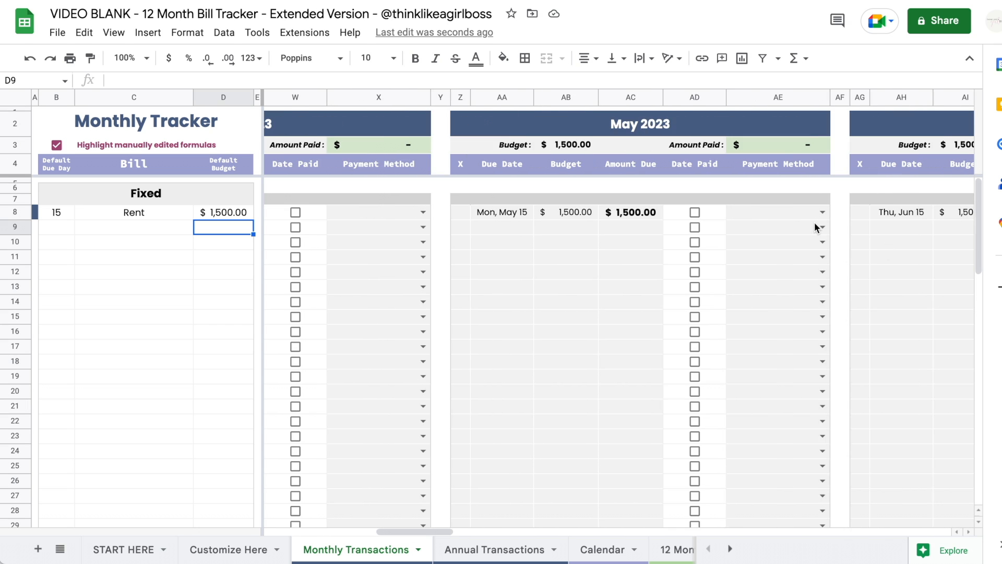
{"action": "scroll", "coordinate": [814, 222], "scroll_direction": "right", "scroll_amount": 3}
{"action": "scroll", "coordinate": [815, 221], "scroll_direction": "left", "scroll_amount": 10}
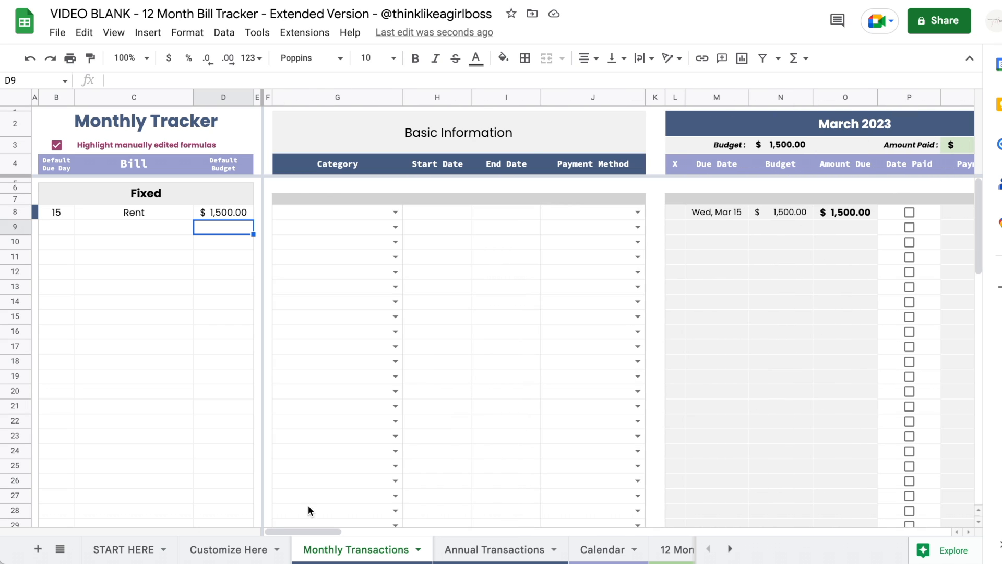
{"action": "left_click", "coordinate": [225, 549]}
{"action": "scroll", "coordinate": [420, 260], "scroll_direction": "left", "scroll_amount": 10}
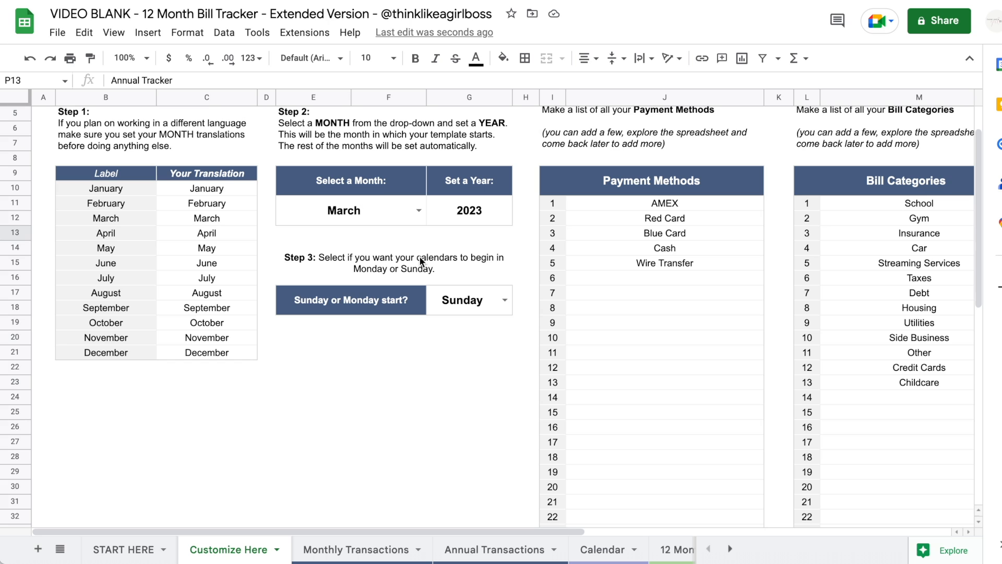
{"action": "left_click", "coordinate": [419, 213]}
{"action": "left_click", "coordinate": [324, 236]}
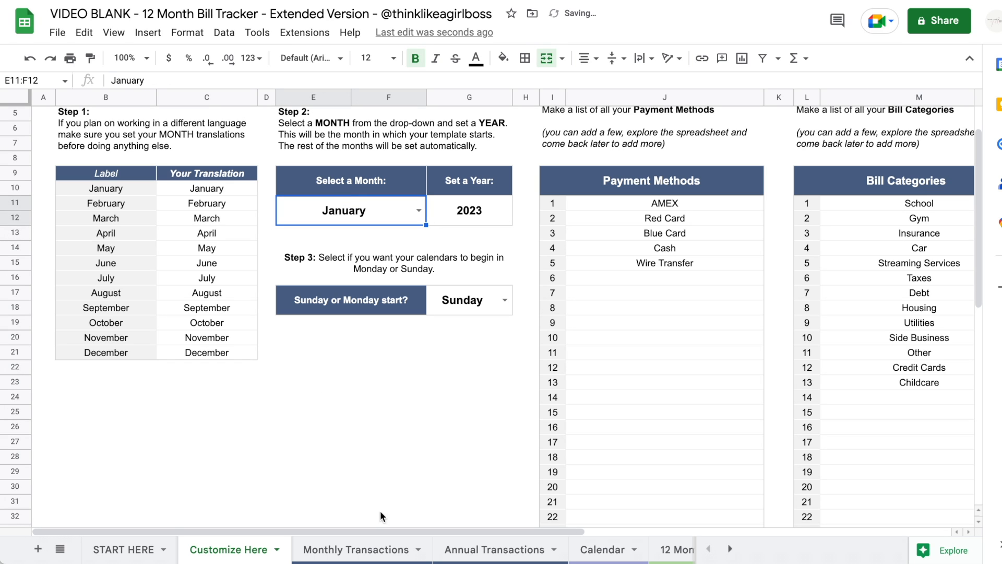
{"action": "left_click", "coordinate": [366, 550]}
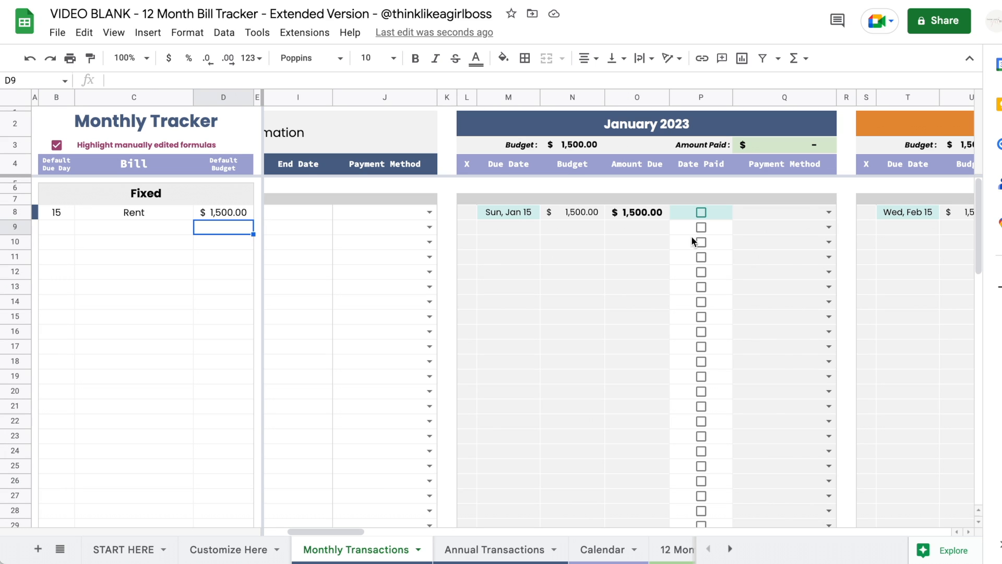
- Tick Rent's Date Paid checkboxes for January and February, each recording $1,500.00 paid
{"action": "left_click", "coordinate": [509, 212]}
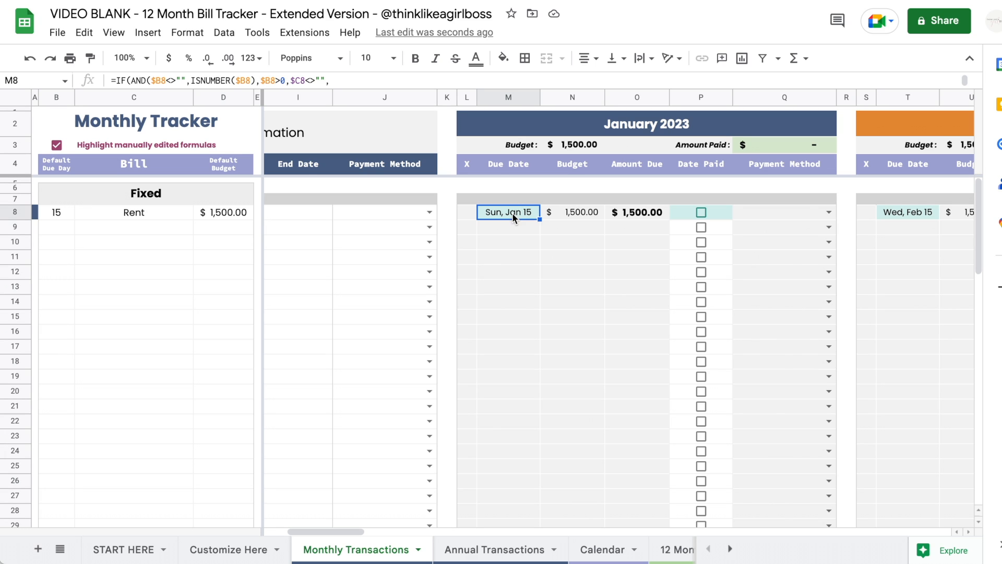
{"action": "left_click", "coordinate": [688, 211]}
{"action": "scroll", "coordinate": [631, 214], "scroll_direction": "right", "scroll_amount": 3}
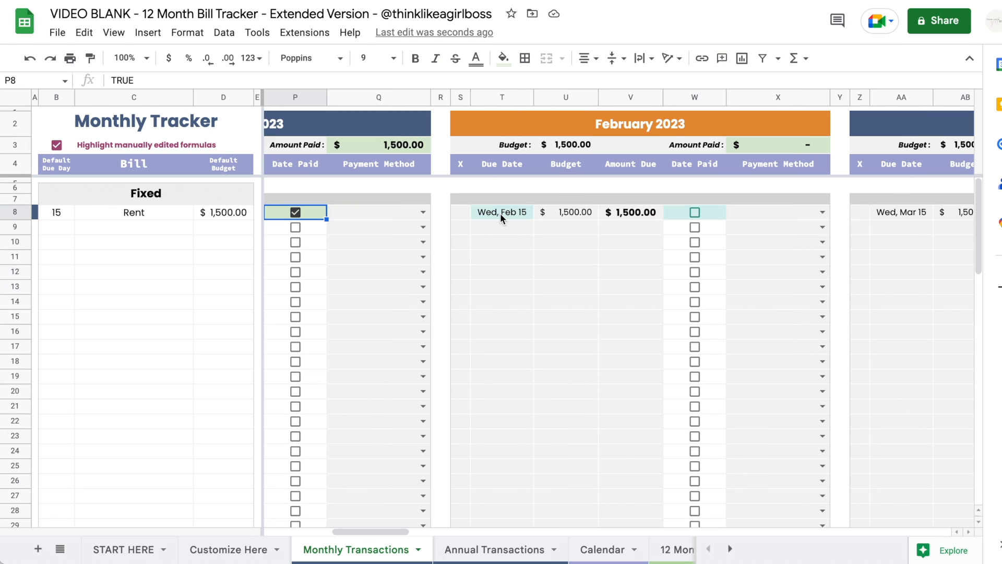
{"action": "left_click", "coordinate": [695, 212]}
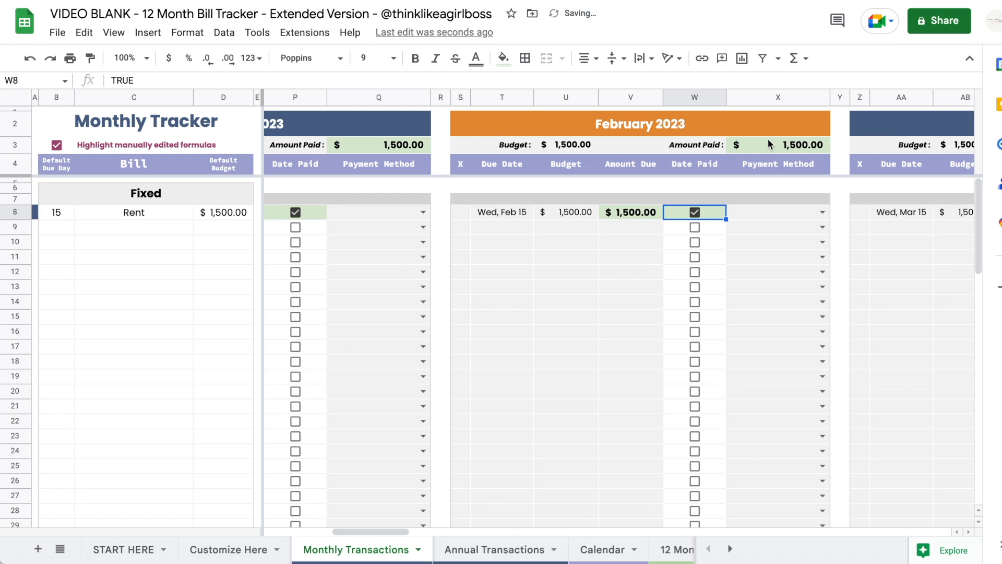
- Enter water in the first Variable row with due day 3 and a 30 default budget
{"action": "scroll", "coordinate": [606, 293], "scroll_direction": "left", "scroll_amount": 10}
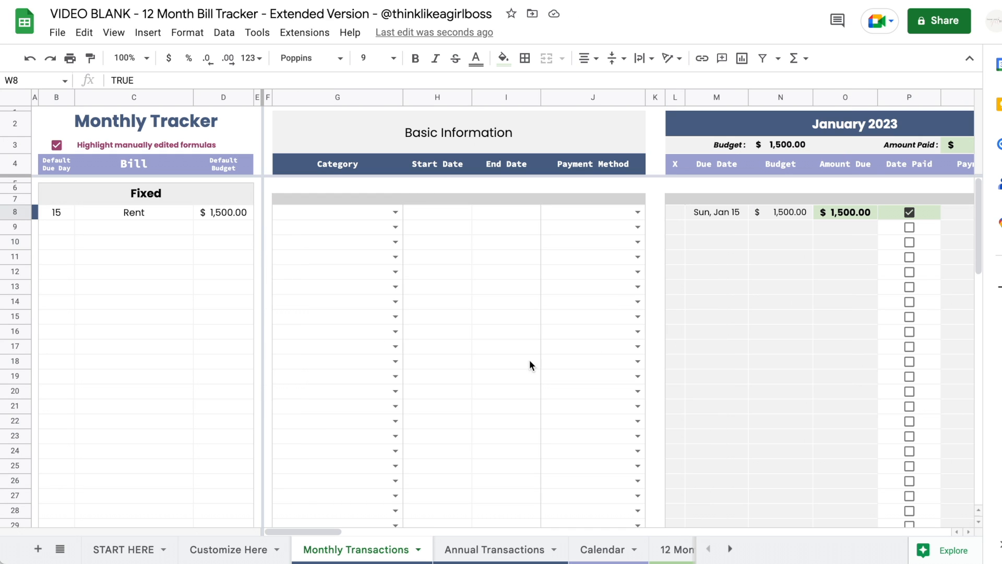
{"action": "scroll", "coordinate": [446, 296], "scroll_direction": "right", "scroll_amount": 5}
{"action": "scroll", "coordinate": [446, 295], "scroll_direction": "left", "scroll_amount": 5}
{"action": "scroll", "coordinate": [446, 295], "scroll_direction": "down", "scroll_amount": 10}
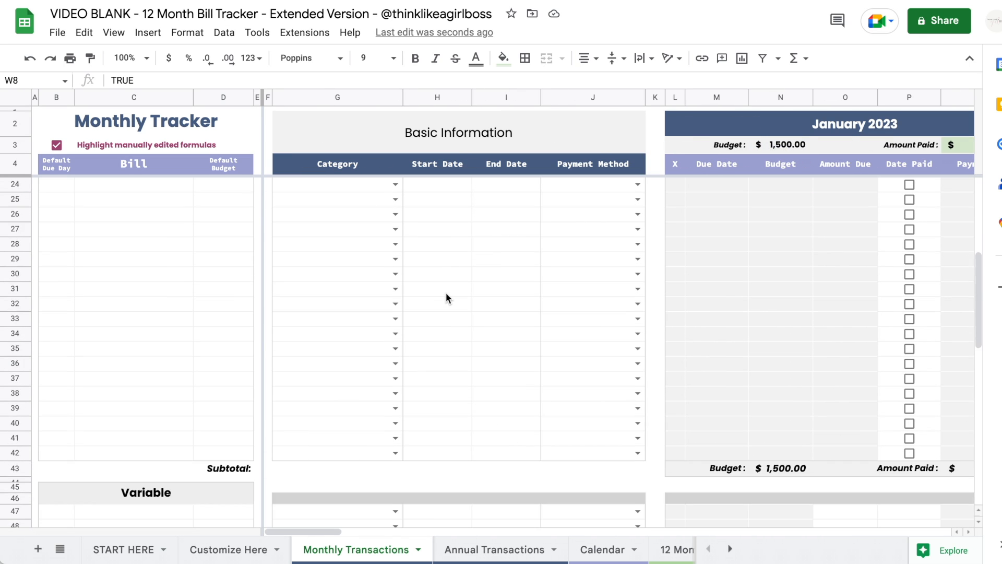
{"action": "scroll", "coordinate": [445, 297], "scroll_direction": "down", "scroll_amount": 1}
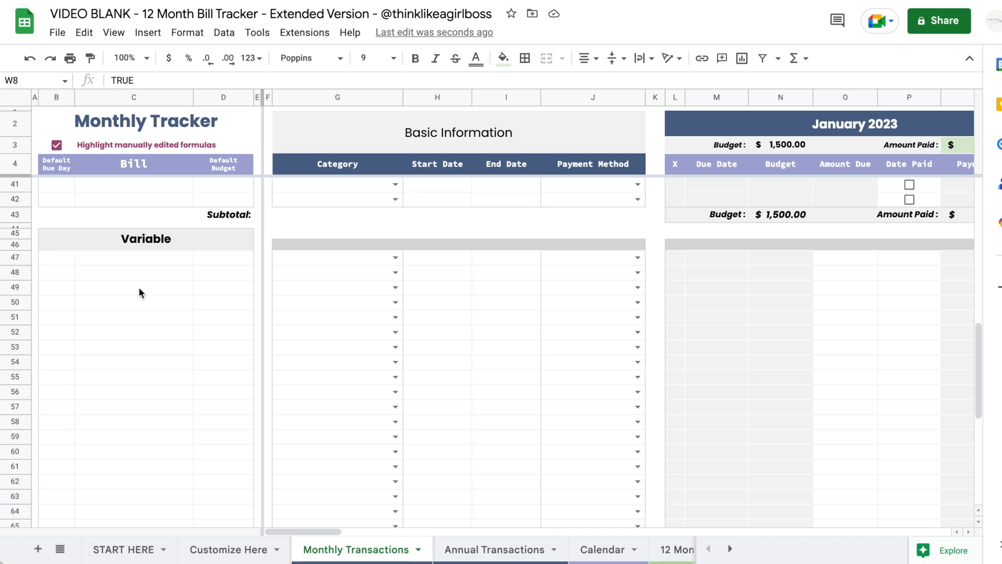
{"action": "left_click", "coordinate": [53, 264]}
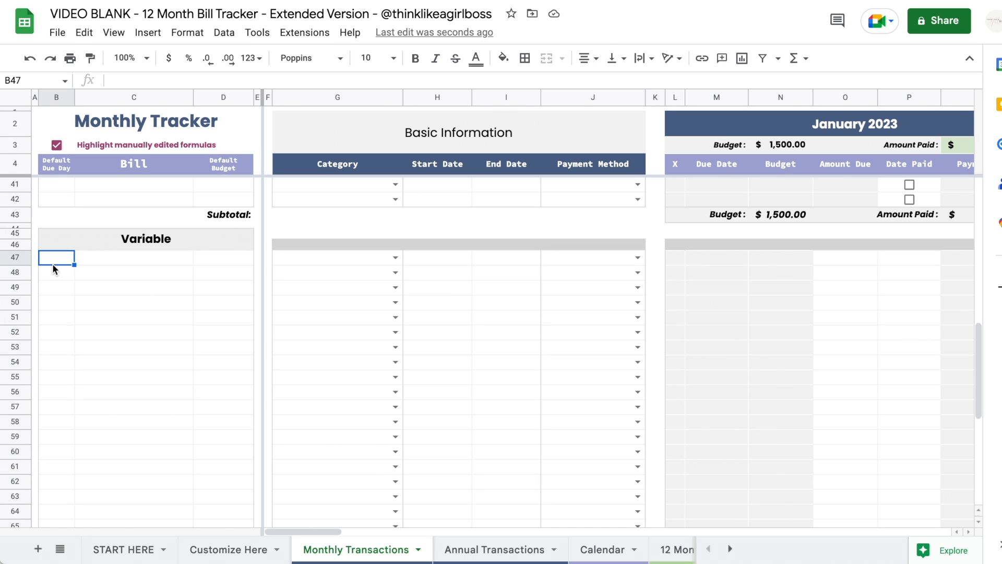
{"action": "type", "text": "3"}
{"action": "key", "text": "Tab"}
{"action": "type", "text": "water"}
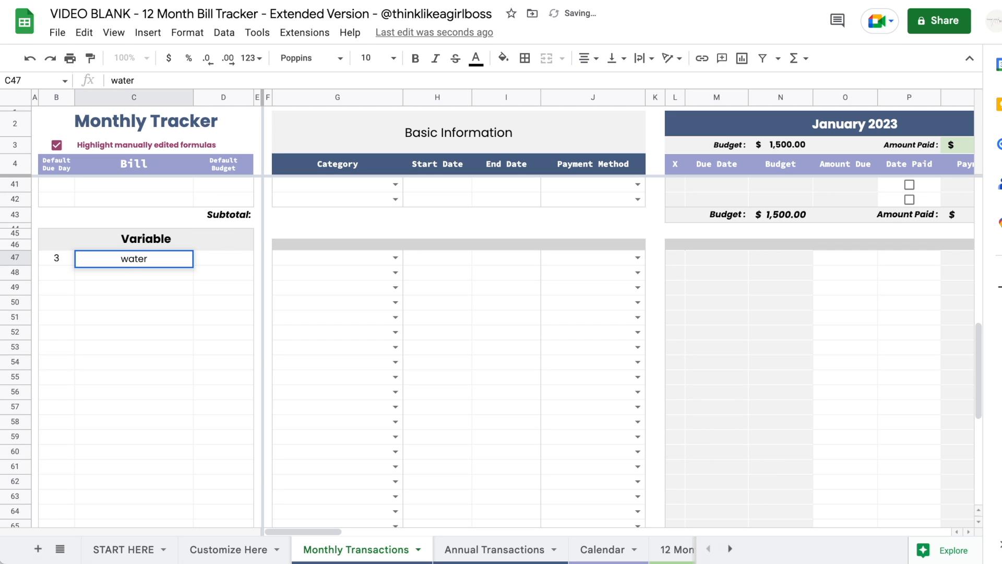
{"action": "key", "text": "Tab"}
{"action": "type", "text": "30"}
{"action": "key", "text": "Return"}
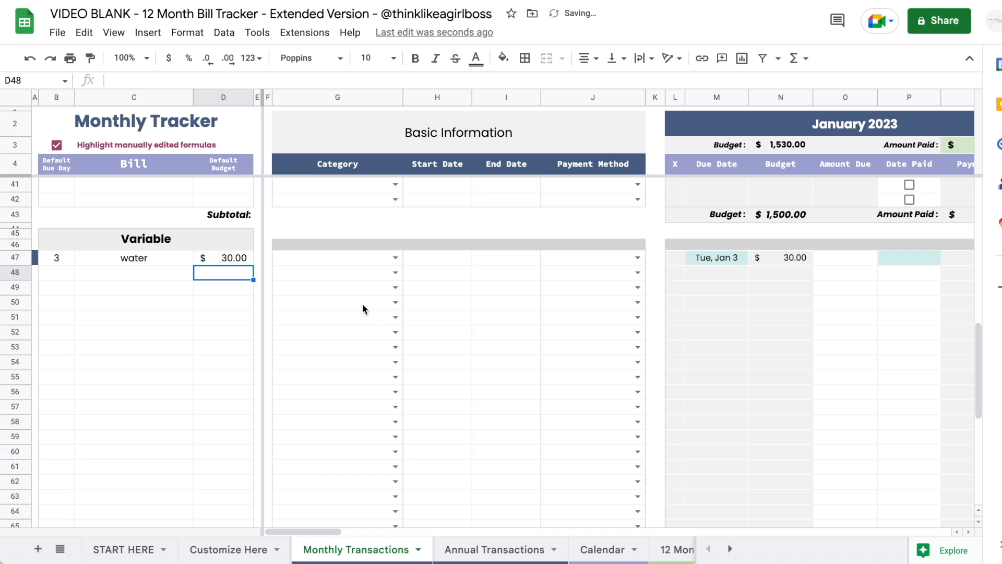
- Review the water row across the months, checking January's $34.00 amount due
{"action": "scroll", "coordinate": [648, 255], "scroll_direction": "right", "scroll_amount": 5}
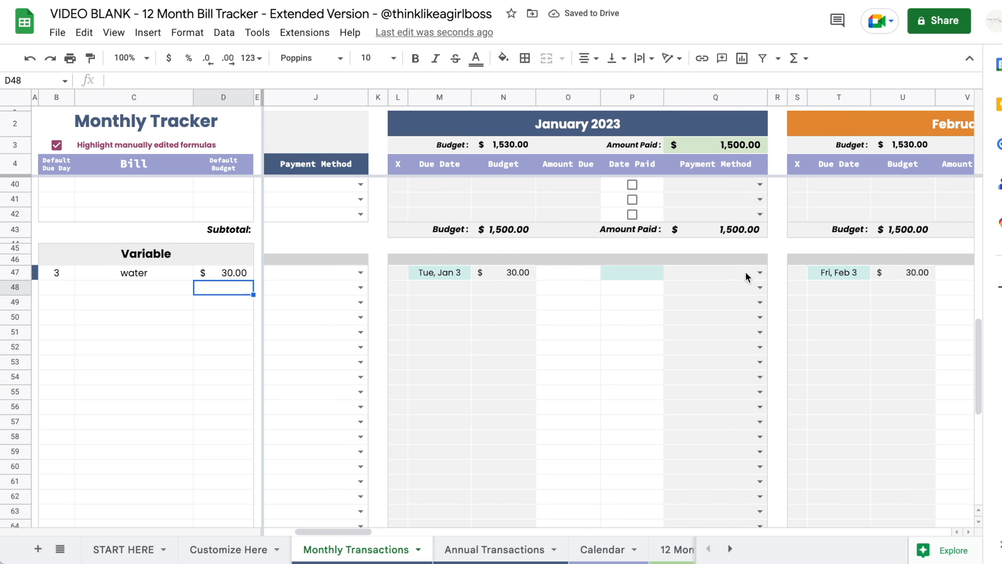
{"action": "scroll", "coordinate": [750, 275], "scroll_direction": "right", "scroll_amount": 5}
{"action": "scroll", "coordinate": [749, 275], "scroll_direction": "up", "scroll_amount": 1}
{"action": "scroll", "coordinate": [841, 279], "scroll_direction": "right", "scroll_amount": 1}
{"action": "scroll", "coordinate": [908, 285], "scroll_direction": "left", "scroll_amount": 5}
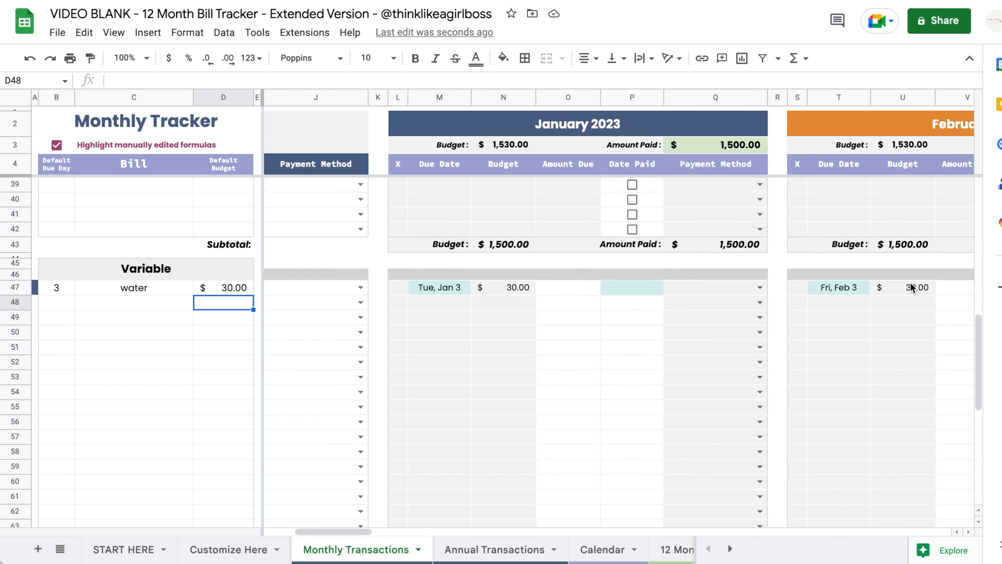
{"action": "scroll", "coordinate": [910, 284], "scroll_direction": "right", "scroll_amount": 2}
{"action": "scroll", "coordinate": [910, 284], "scroll_direction": "up", "scroll_amount": 1}
{"action": "scroll", "coordinate": [910, 285], "scroll_direction": "right", "scroll_amount": 1}
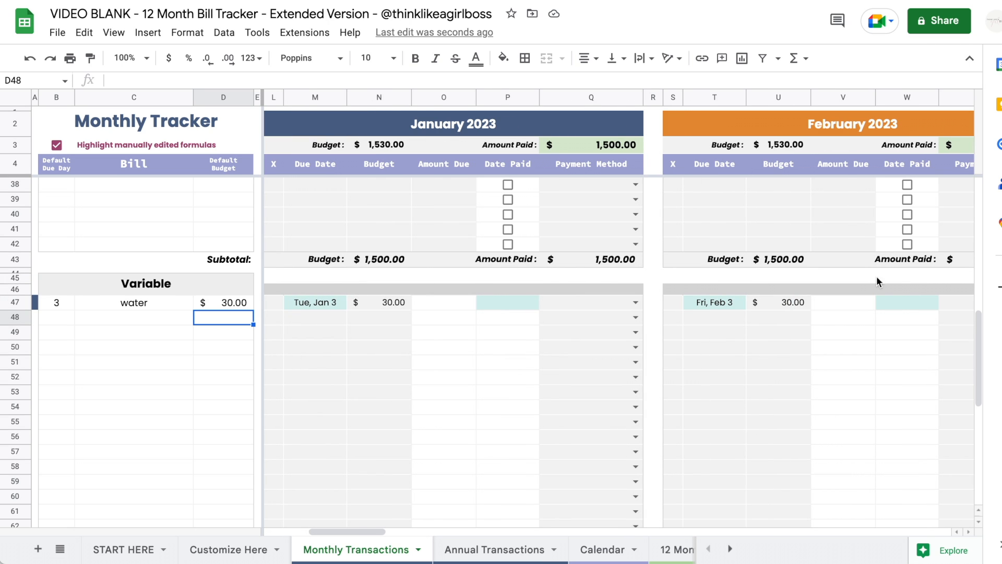
{"action": "scroll", "coordinate": [602, 329], "scroll_direction": "left", "scroll_amount": 4}
{"action": "scroll", "coordinate": [602, 330], "scroll_direction": "right", "scroll_amount": 2}
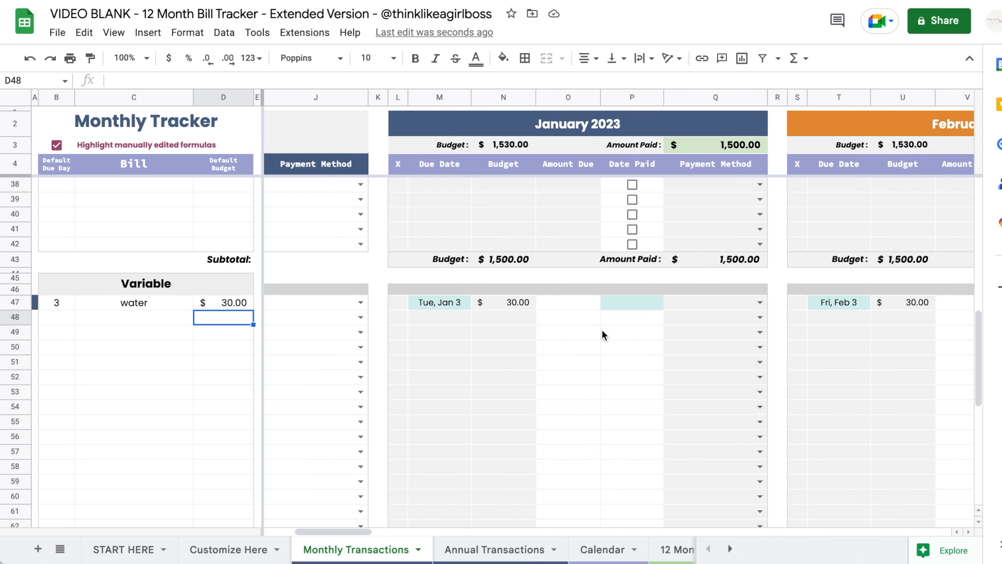
{"action": "left_click", "coordinate": [572, 307]}
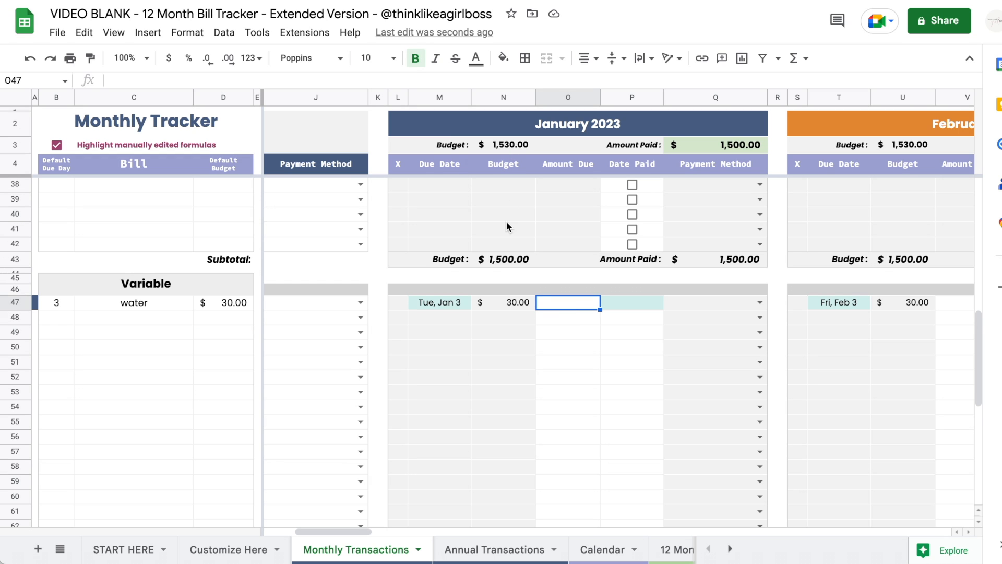
{"action": "scroll", "coordinate": [506, 221], "scroll_direction": "down", "scroll_amount": 2}
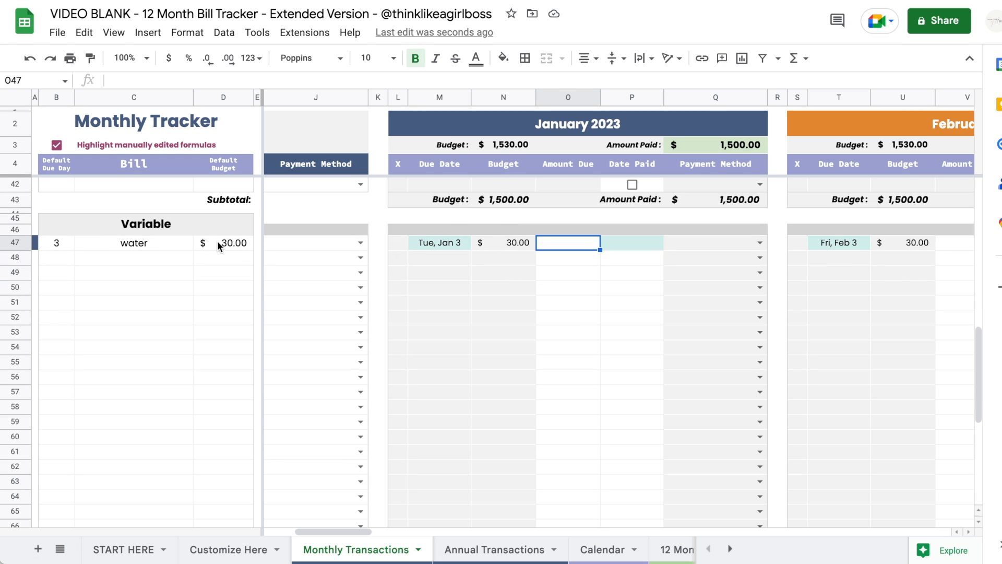
{"action": "scroll", "coordinate": [708, 253], "scroll_direction": "right", "scroll_amount": 5}
{"action": "scroll", "coordinate": [709, 252], "scroll_direction": "left", "scroll_amount": 5}
- Set water's January amount due to $34 with a payment date of Feb 15
{"action": "type", "text": "34"}
{"action": "key", "text": "Return"}
{"action": "key", "text": "Up"}
{"action": "double_click", "coordinate": [632, 243]}
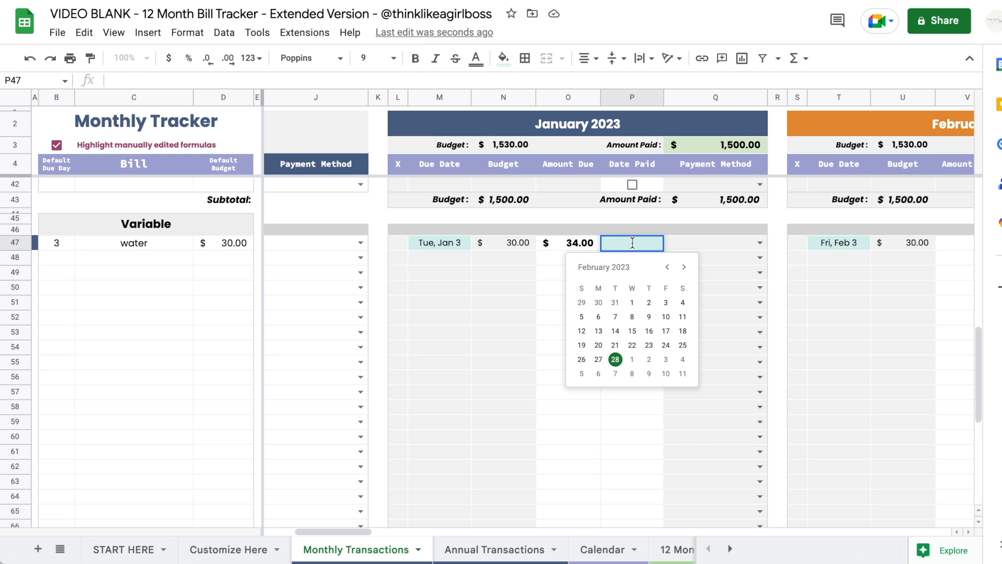
{"action": "left_click", "coordinate": [633, 331]}
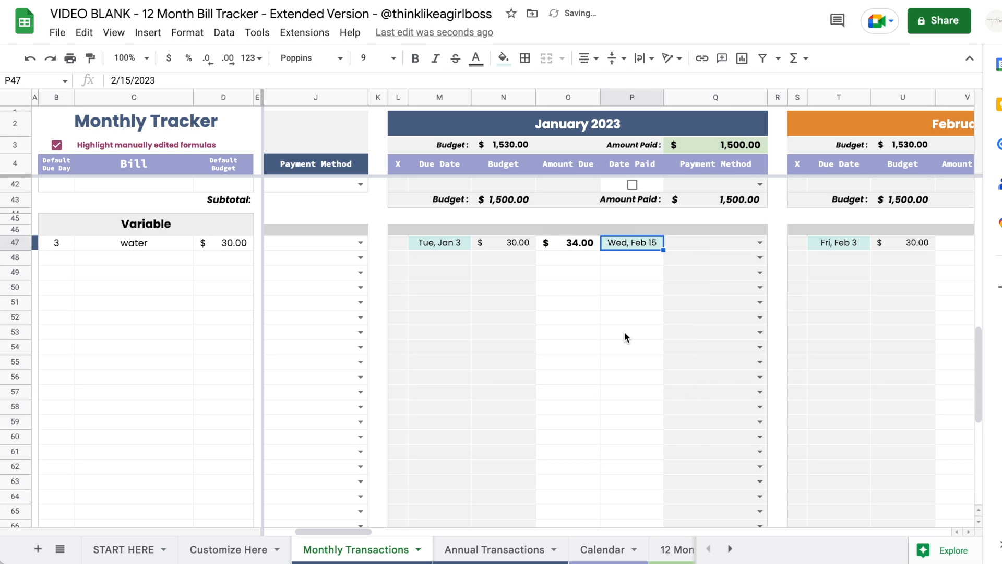
{"action": "left_click", "coordinate": [700, 147]}
{"action": "left_click", "coordinate": [656, 336]}
{"action": "scroll", "coordinate": [656, 279], "scroll_direction": "right", "scroll_amount": 6}
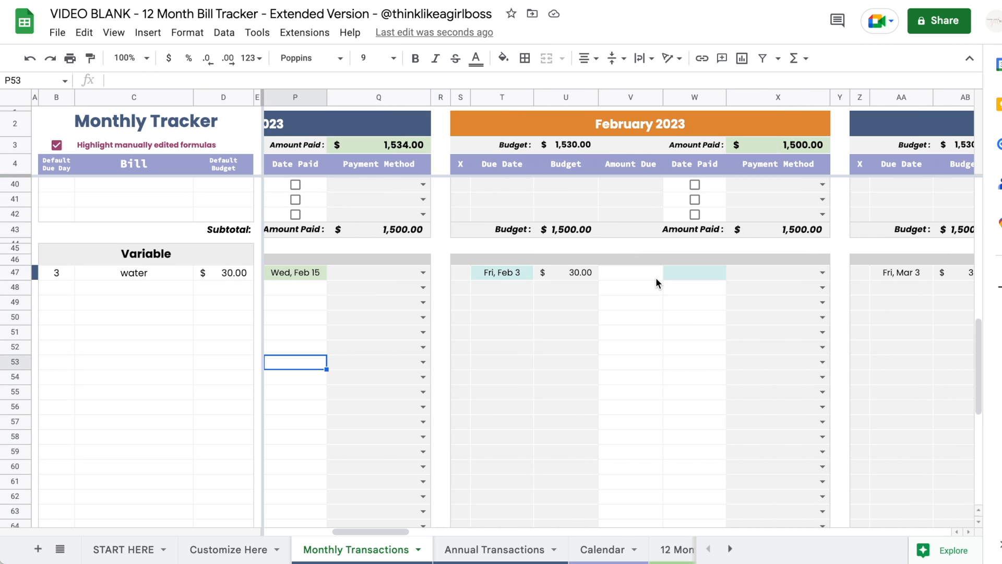
- Set water's February amount due to $29, paid on Feb 16
{"action": "left_click", "coordinate": [630, 280]}
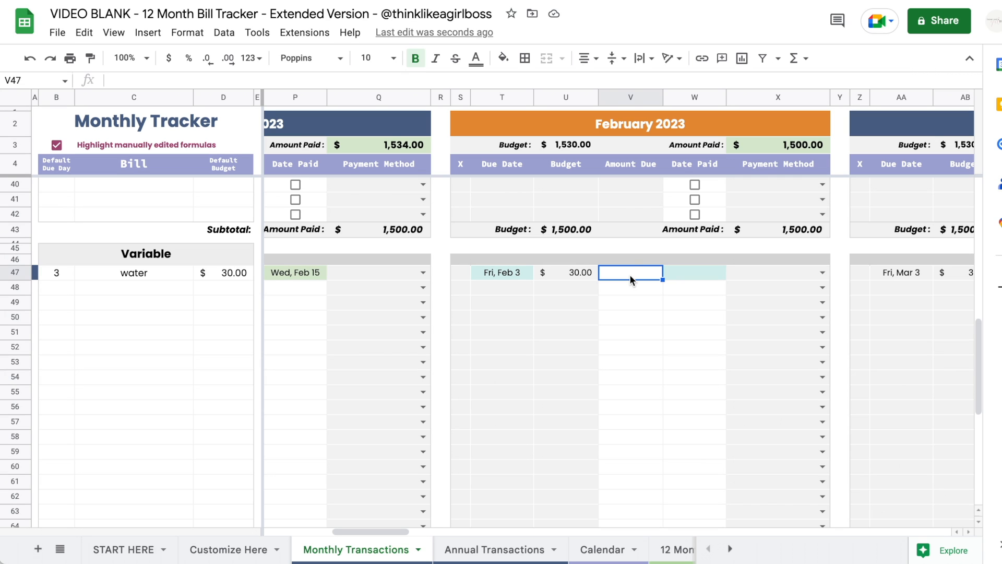
{"action": "type", "text": "29"}
{"action": "key", "text": "Return"}
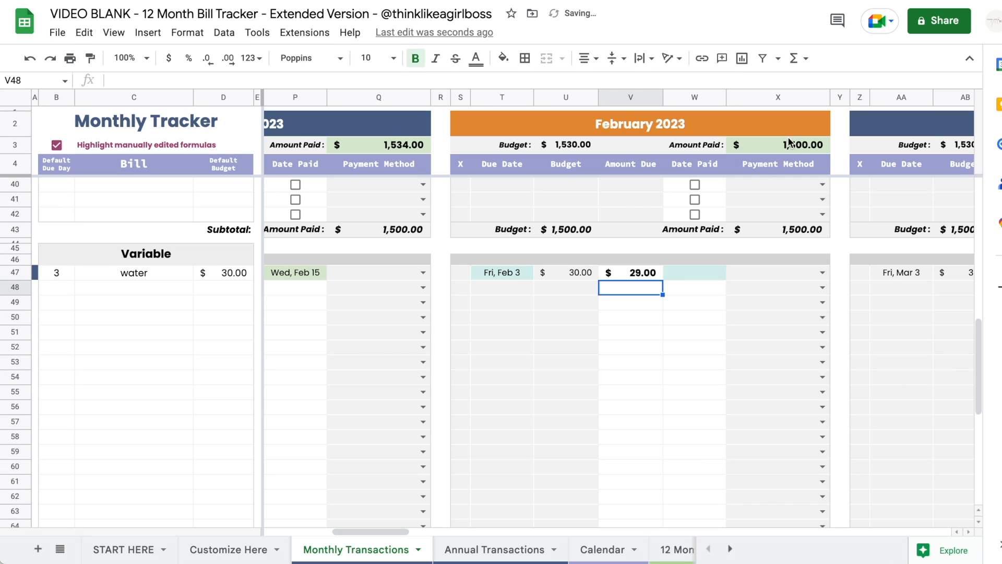
{"action": "double_click", "coordinate": [688, 271]}
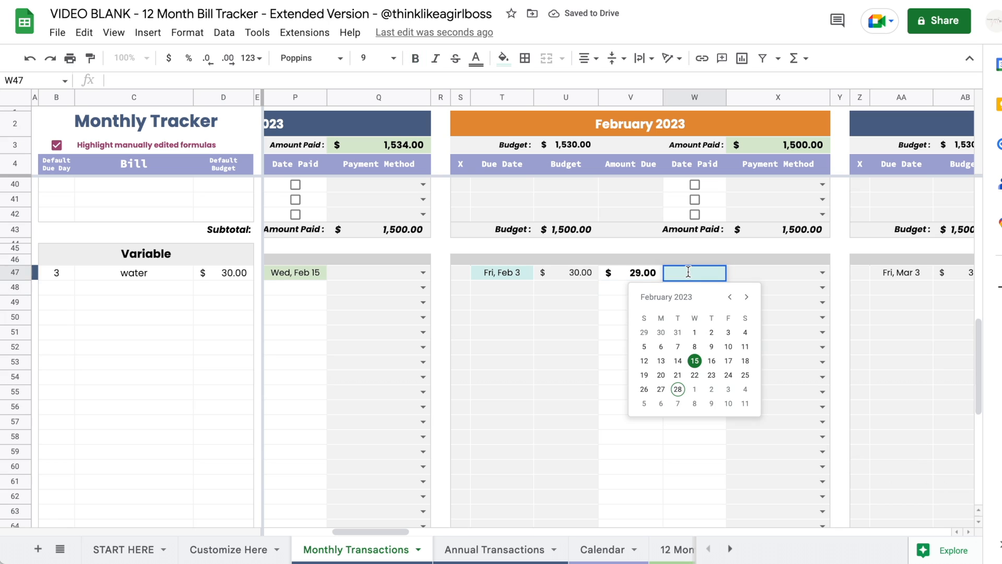
{"action": "left_click", "coordinate": [712, 360]}
{"action": "scroll", "coordinate": [676, 361], "scroll_direction": "up", "scroll_amount": 10}
{"action": "scroll", "coordinate": [676, 361], "scroll_direction": "left", "scroll_amount": 5}
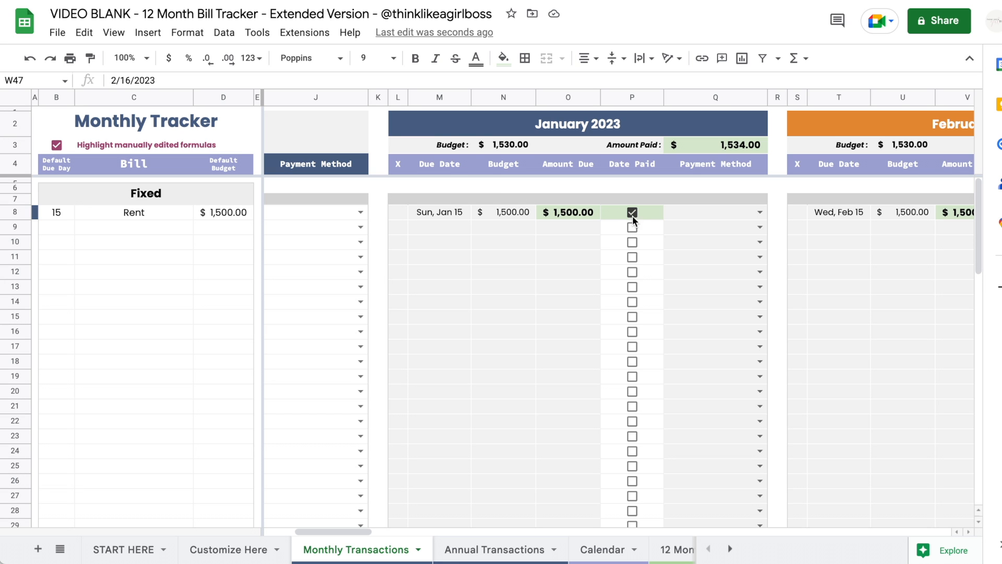
{"action": "scroll", "coordinate": [596, 308], "scroll_direction": "down", "scroll_amount": 10}
{"action": "scroll", "coordinate": [595, 308], "scroll_direction": "right", "scroll_amount": 2}
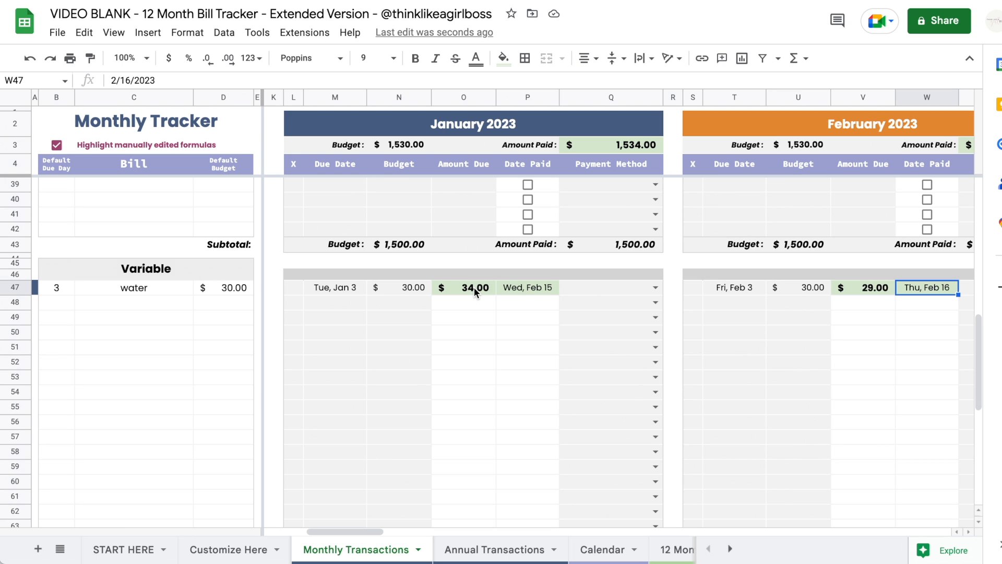
- Change water's January payment date to Feb 17
{"action": "double_click", "coordinate": [532, 286]}
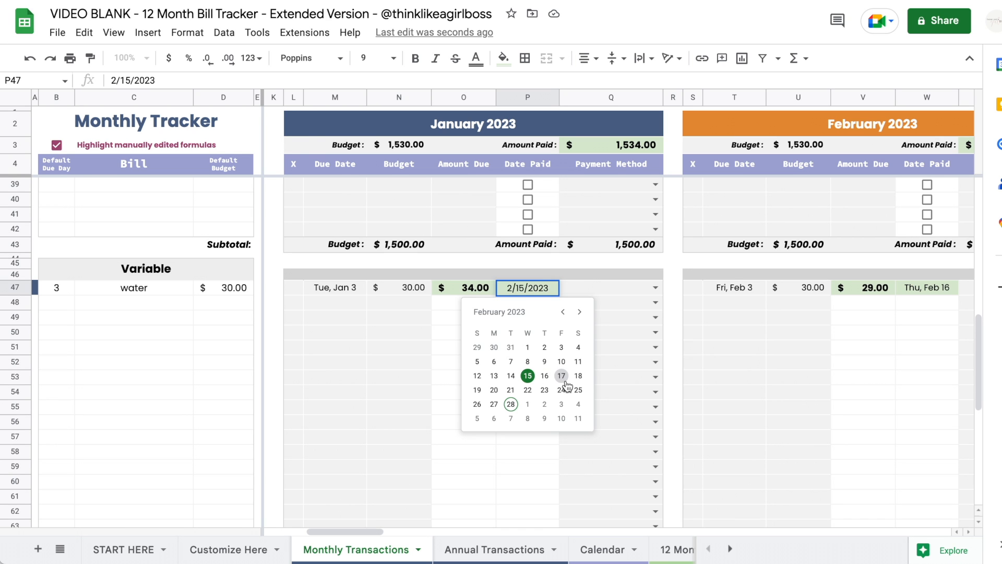
{"action": "left_click", "coordinate": [565, 383]}
{"action": "left_click", "coordinate": [526, 375]}
{"action": "scroll", "coordinate": [522, 371], "scroll_direction": "up", "scroll_amount": 10}
{"action": "scroll", "coordinate": [519, 365], "scroll_direction": "left", "scroll_amount": 5}
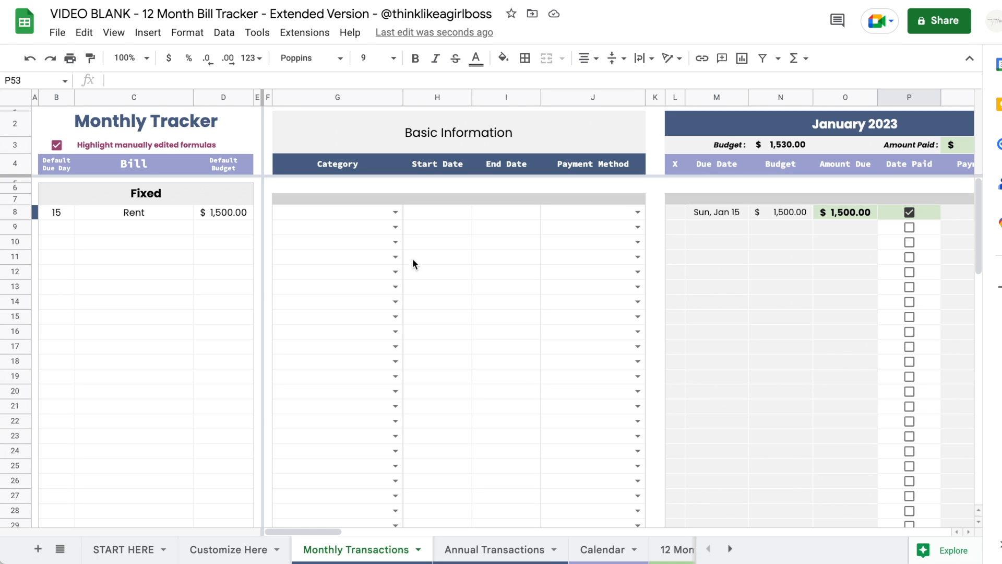
- Set Rent's category to Housing and water's category to Utilities
{"action": "left_click", "coordinate": [398, 213]}
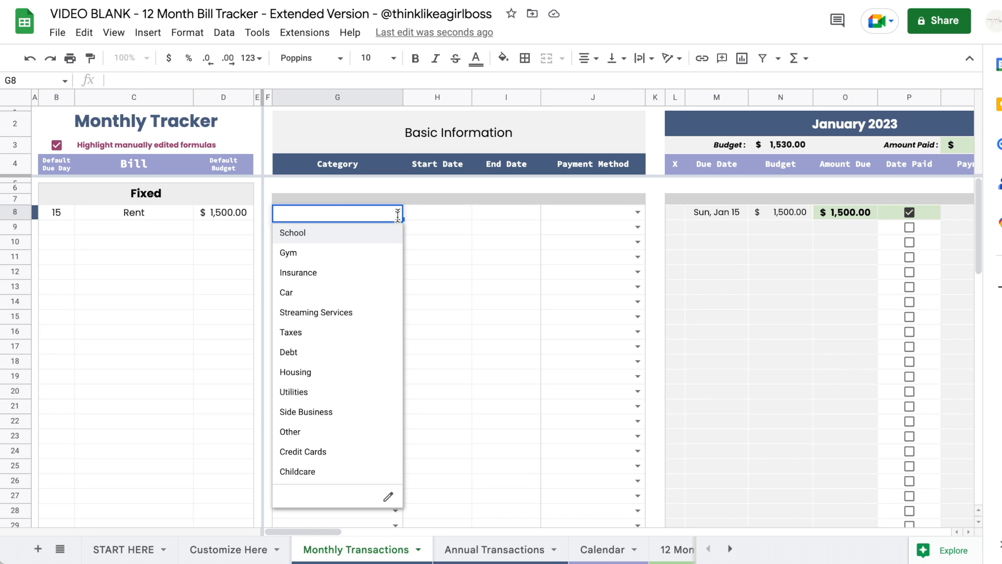
{"action": "left_click", "coordinate": [338, 373]}
{"action": "scroll", "coordinate": [336, 374], "scroll_direction": "down", "scroll_amount": 9}
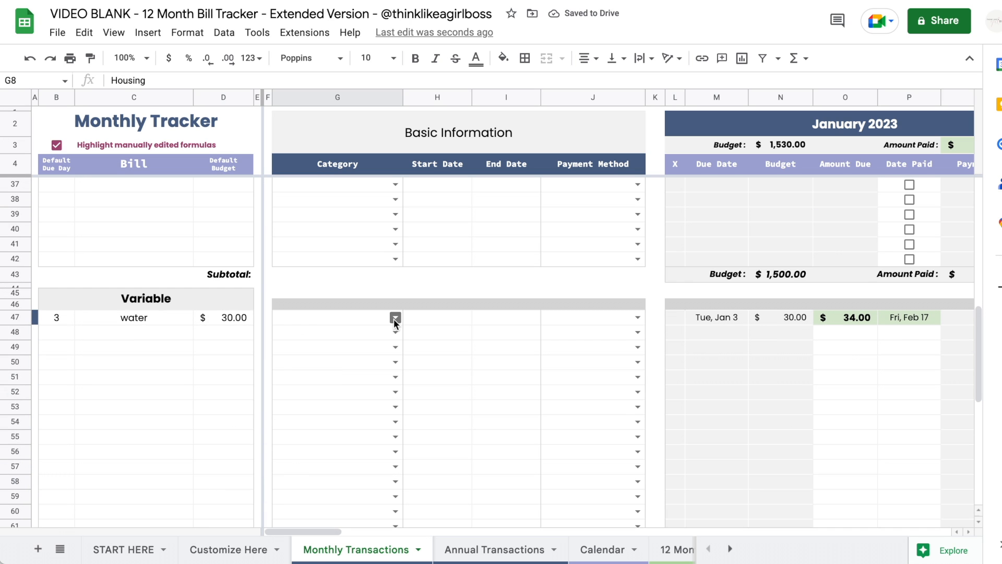
{"action": "left_click", "coordinate": [394, 318]}
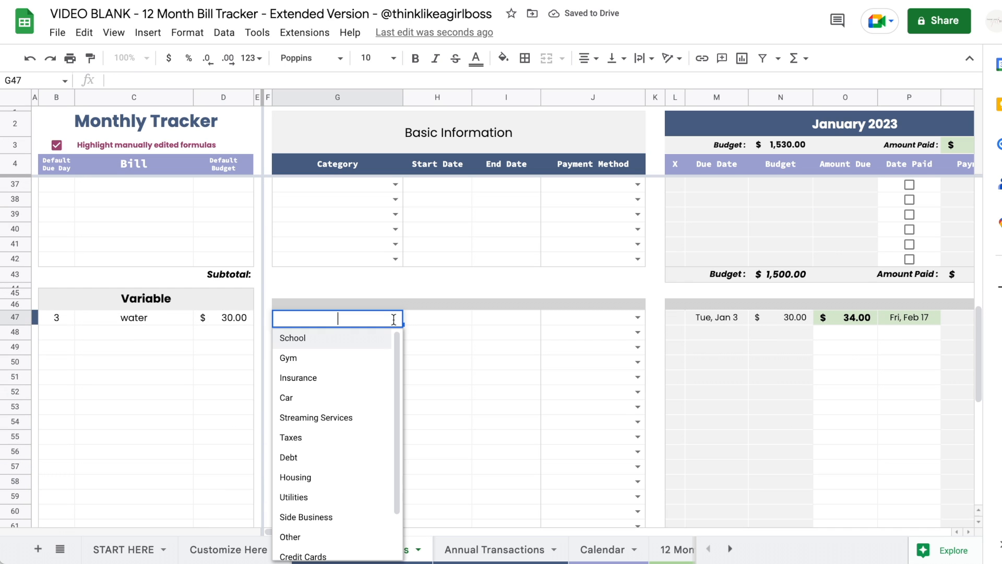
{"action": "left_click", "coordinate": [337, 498]}
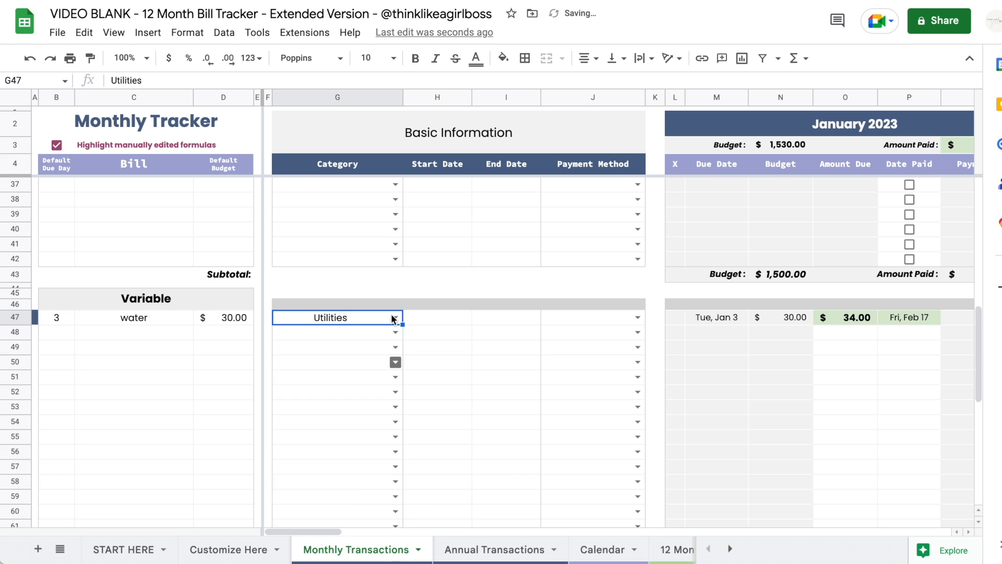
- Review the Bill Categories list on the Customize Here sheet
{"action": "left_click", "coordinate": [228, 550]}
{"action": "scroll", "coordinate": [674, 264], "scroll_direction": "right", "scroll_amount": 5}
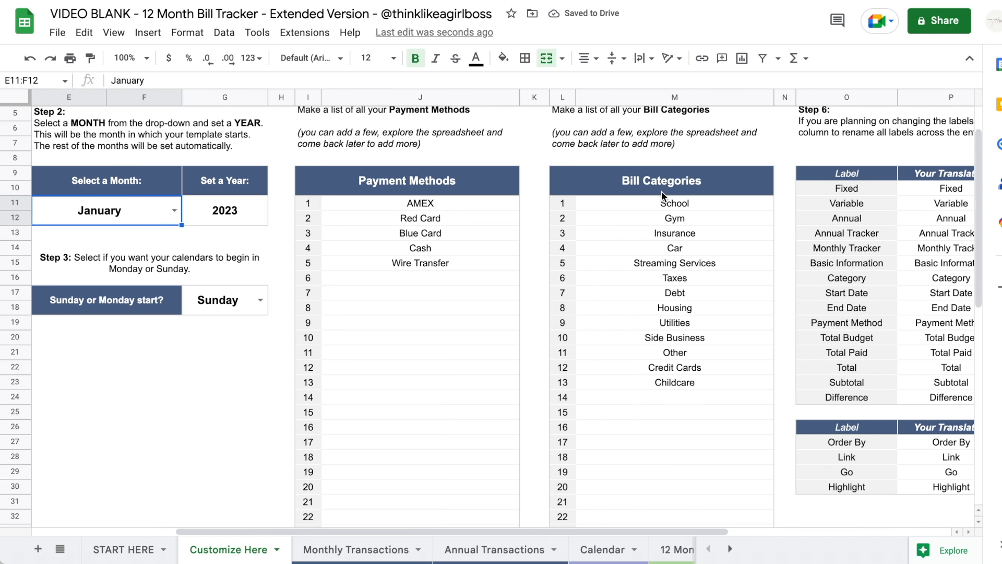
{"action": "left_click_drag", "start_coordinate": [659, 201], "coordinate": [656, 341]}
{"action": "left_click", "coordinate": [355, 549]}
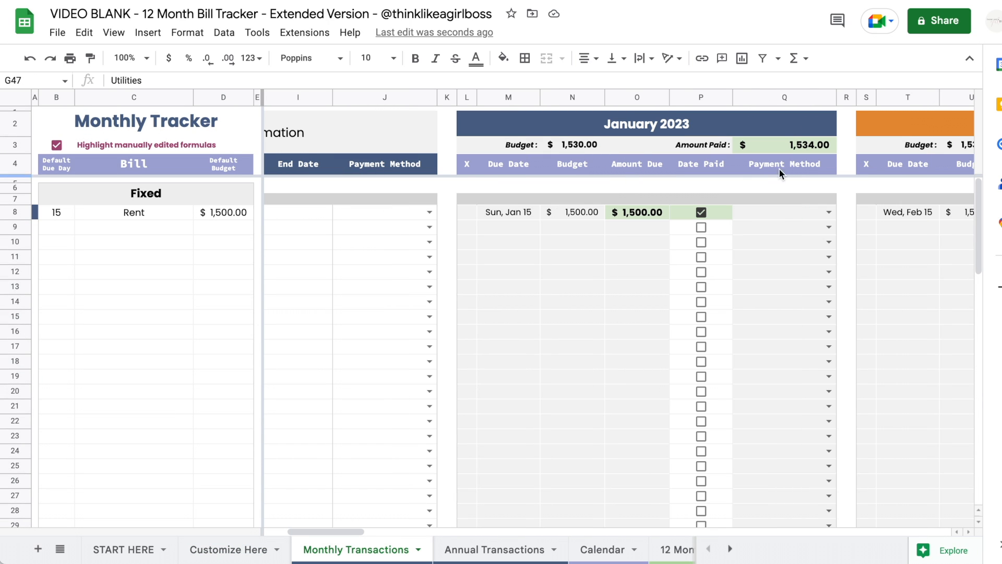
- Set Rent's payment method to AMEX
{"action": "left_click_drag", "start_coordinate": [776, 215], "coordinate": [778, 346]}
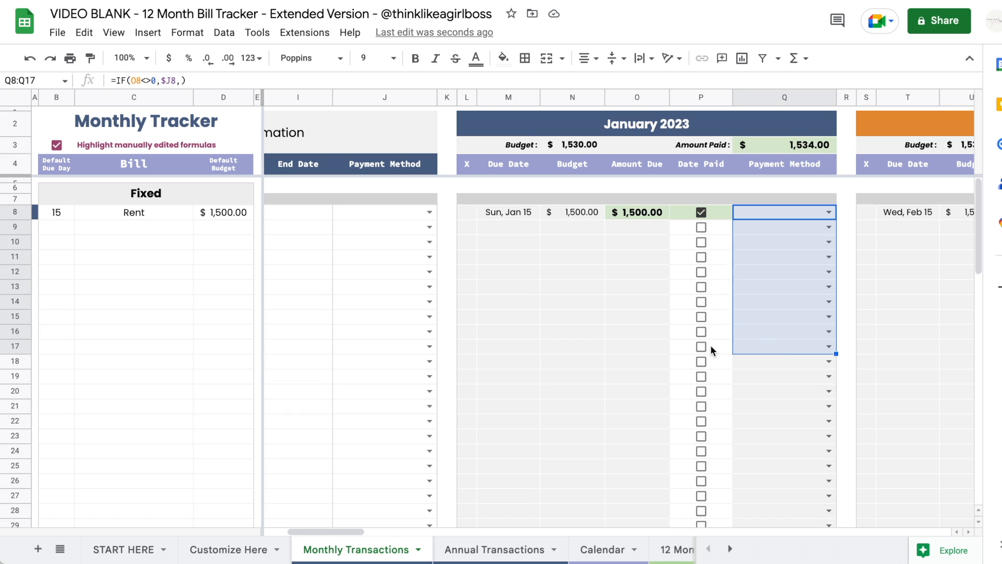
{"action": "scroll", "coordinate": [711, 347], "scroll_direction": "left", "scroll_amount": 4}
{"action": "left_click", "coordinate": [638, 212]}
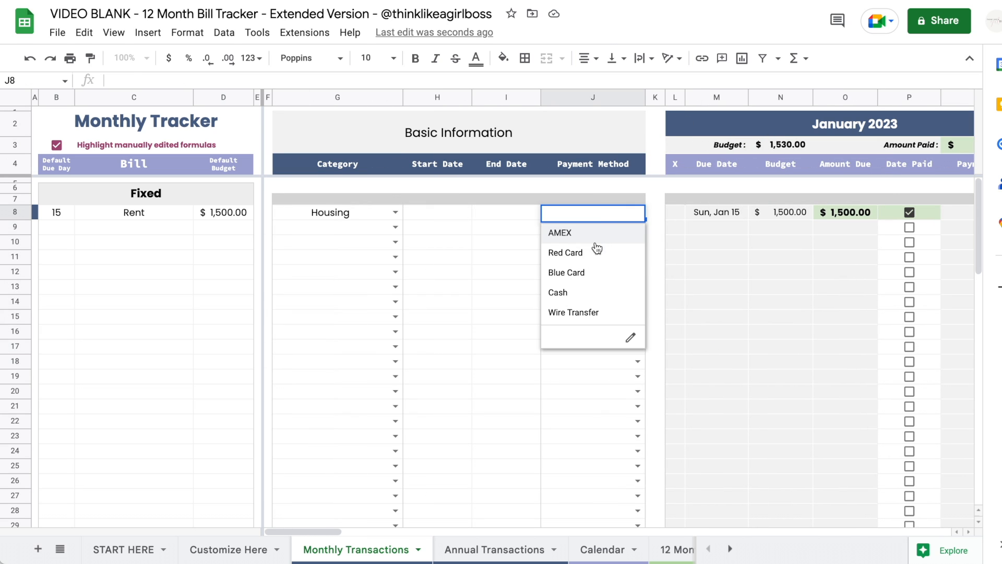
{"action": "left_click", "coordinate": [584, 233]}
- Set water's payment method to Red Card and check it carries through the month blocks
{"action": "scroll", "coordinate": [584, 233], "scroll_direction": "right", "scroll_amount": 10}
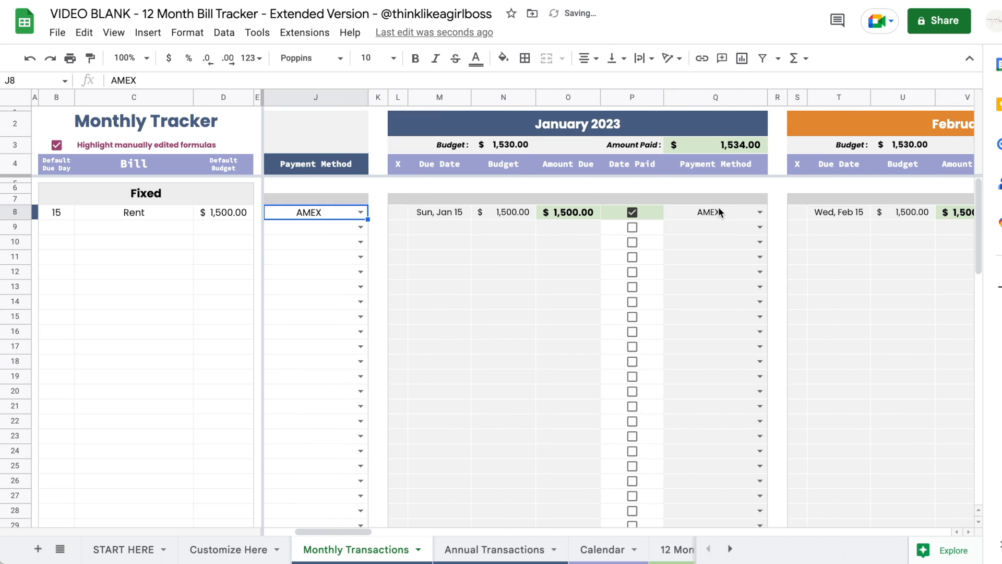
{"action": "scroll", "coordinate": [721, 211], "scroll_direction": "right", "scroll_amount": 5}
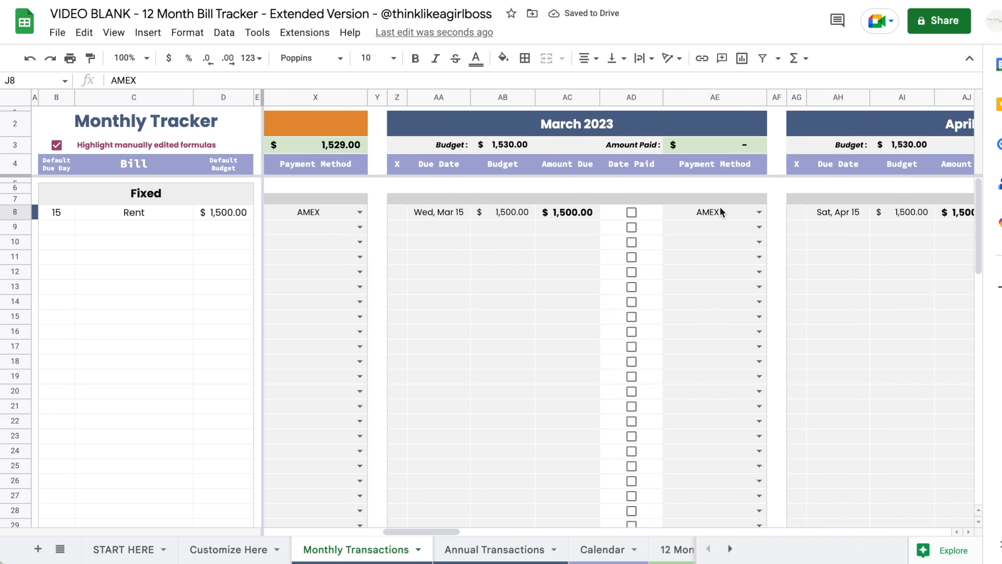
{"action": "scroll", "coordinate": [721, 211], "scroll_direction": "left", "scroll_amount": 12}
{"action": "scroll", "coordinate": [720, 211], "scroll_direction": "down", "scroll_amount": 10}
{"action": "scroll", "coordinate": [721, 211], "scroll_direction": "down", "scroll_amount": 1}
{"action": "scroll", "coordinate": [719, 206], "scroll_direction": "right", "scroll_amount": 4}
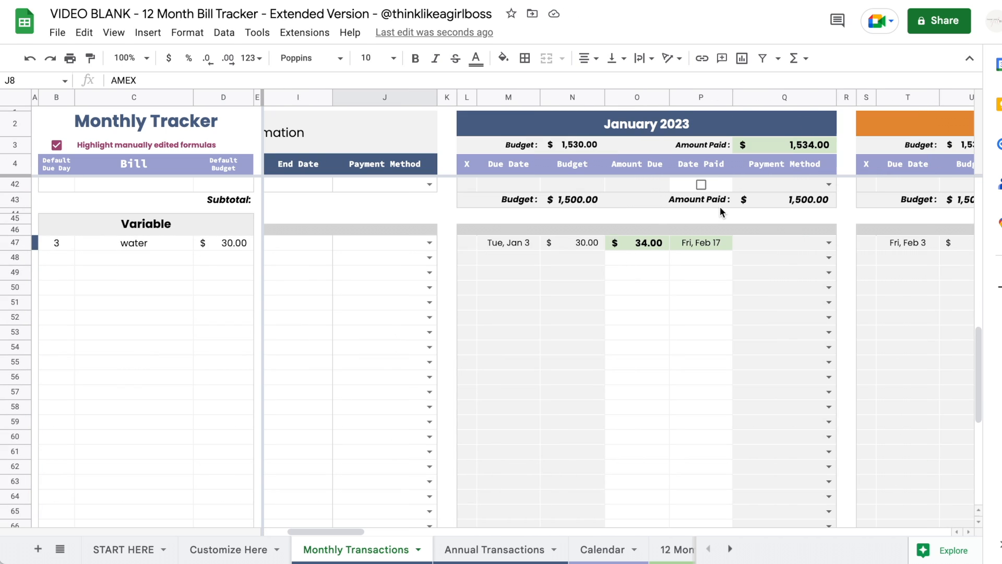
{"action": "left_click", "coordinate": [435, 243]}
{"action": "left_click", "coordinate": [391, 284]}
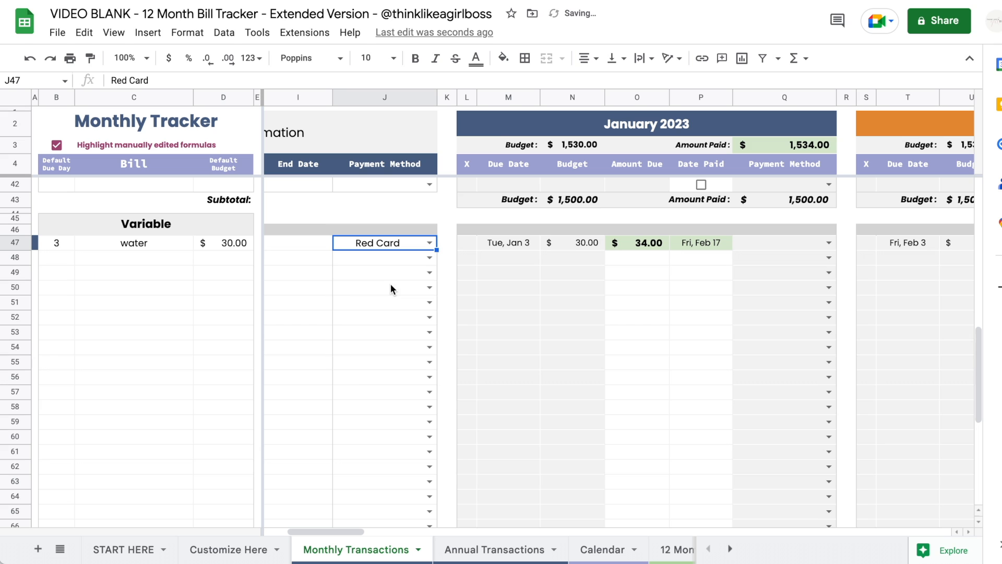
{"action": "scroll", "coordinate": [771, 249], "scroll_direction": "right", "scroll_amount": 10}
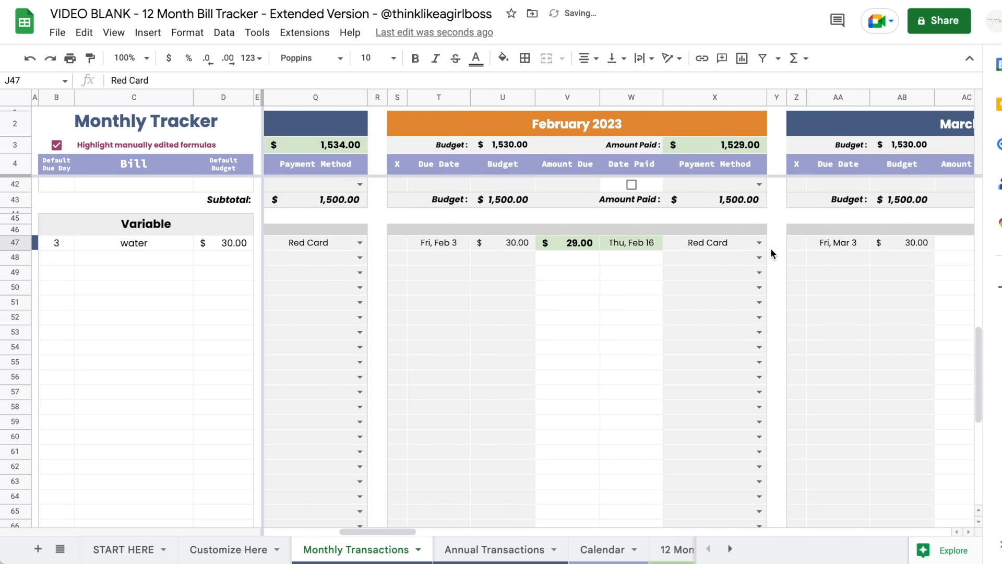
{"action": "scroll", "coordinate": [771, 248], "scroll_direction": "up", "scroll_amount": 1}
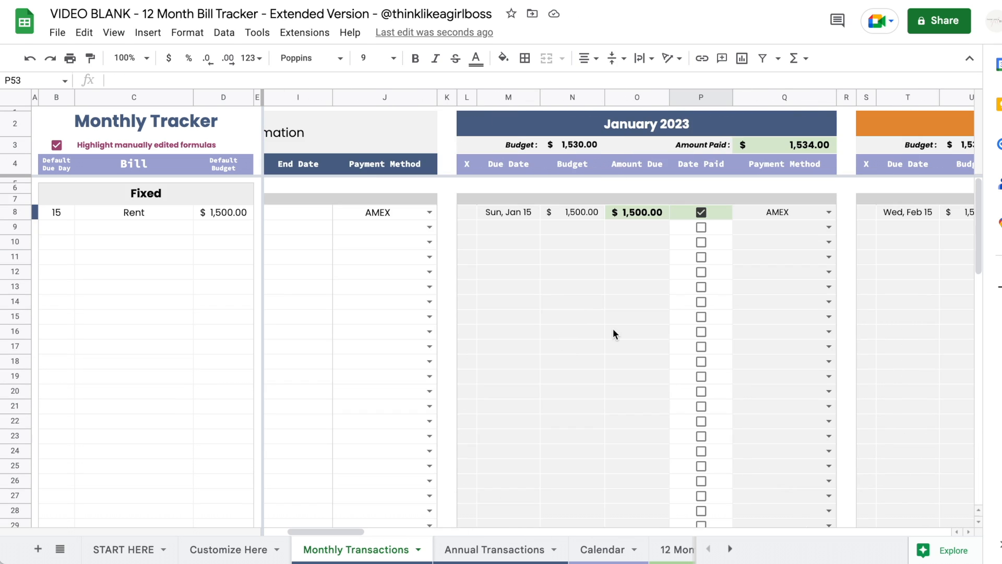
{"action": "scroll", "coordinate": [613, 328], "scroll_direction": "left", "scroll_amount": 4}
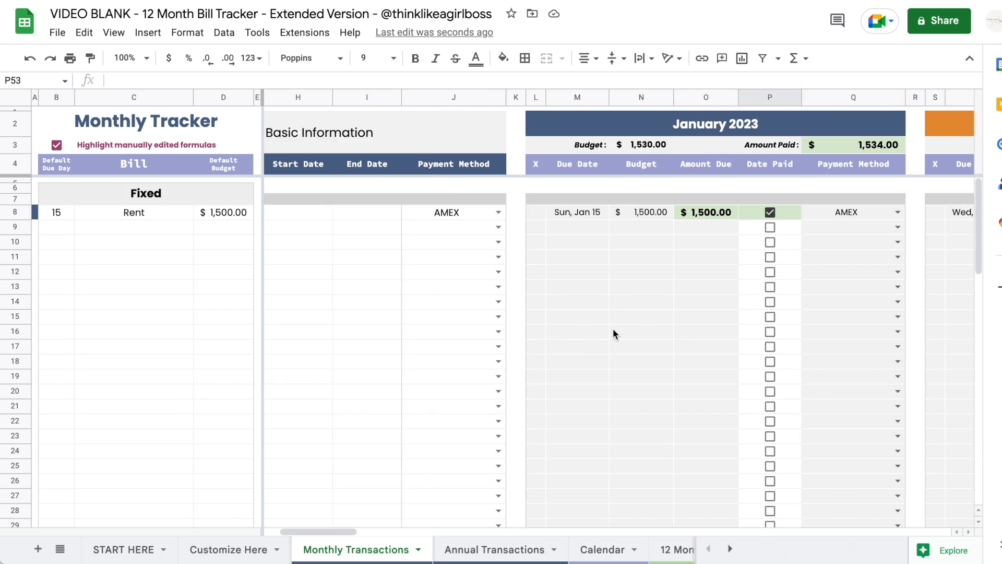
{"action": "scroll", "coordinate": [612, 328], "scroll_direction": "right", "scroll_amount": 2}
{"action": "scroll", "coordinate": [612, 328], "scroll_direction": "left", "scroll_amount": 2}
{"action": "scroll", "coordinate": [584, 258], "scroll_direction": "right", "scroll_amount": 20}
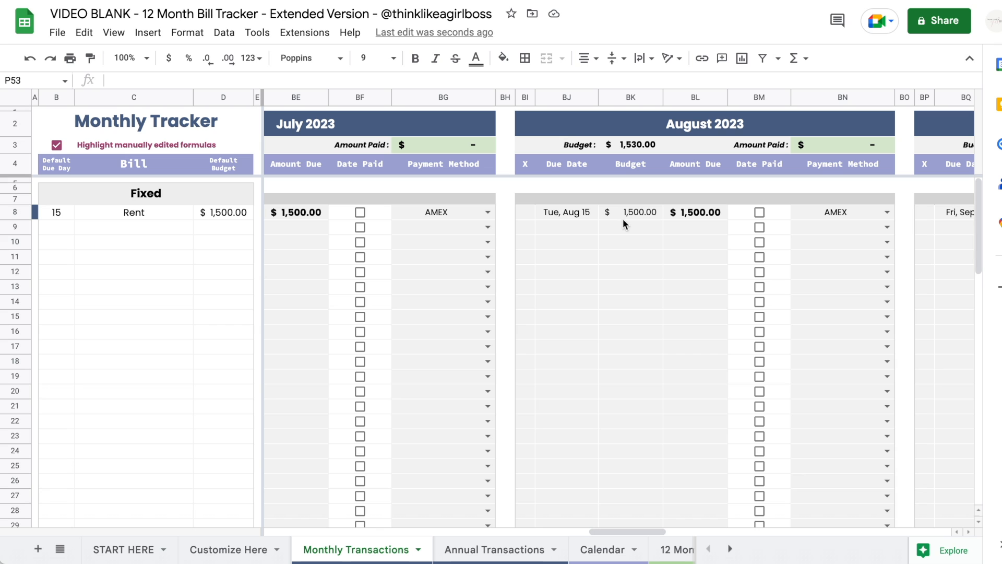
{"action": "scroll", "coordinate": [684, 233], "scroll_direction": "right", "scroll_amount": 15}
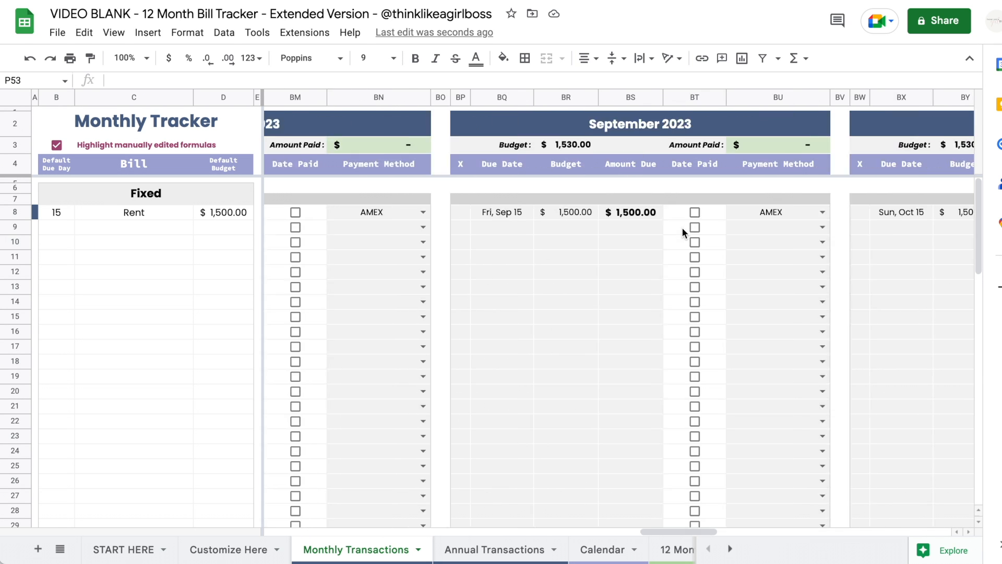
- Give Rent an end date of 14 August 2023
{"action": "scroll", "coordinate": [682, 227], "scroll_direction": "right", "scroll_amount": 5}
{"action": "scroll", "coordinate": [682, 227], "scroll_direction": "left", "scroll_amount": 3}
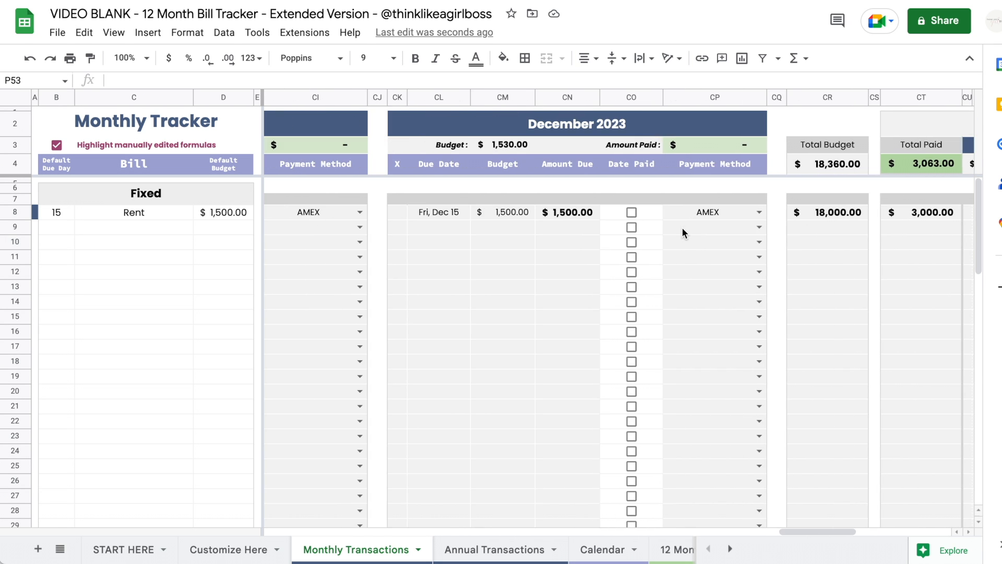
{"action": "scroll", "coordinate": [598, 193], "scroll_direction": "left", "scroll_amount": 20}
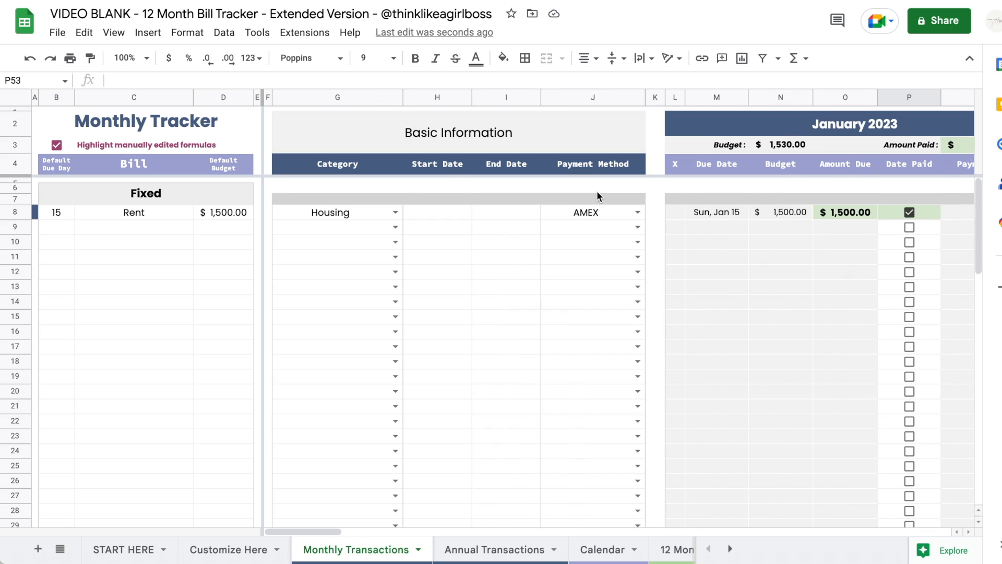
{"action": "double_click", "coordinate": [508, 213]}
{"action": "left_click", "coordinate": [559, 236]}
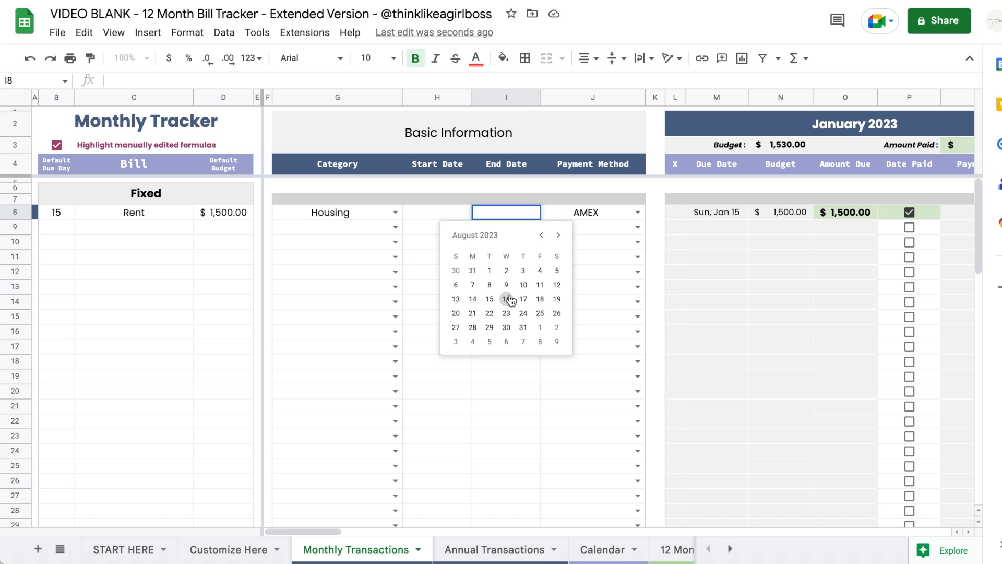
{"action": "left_click", "coordinate": [473, 299]}
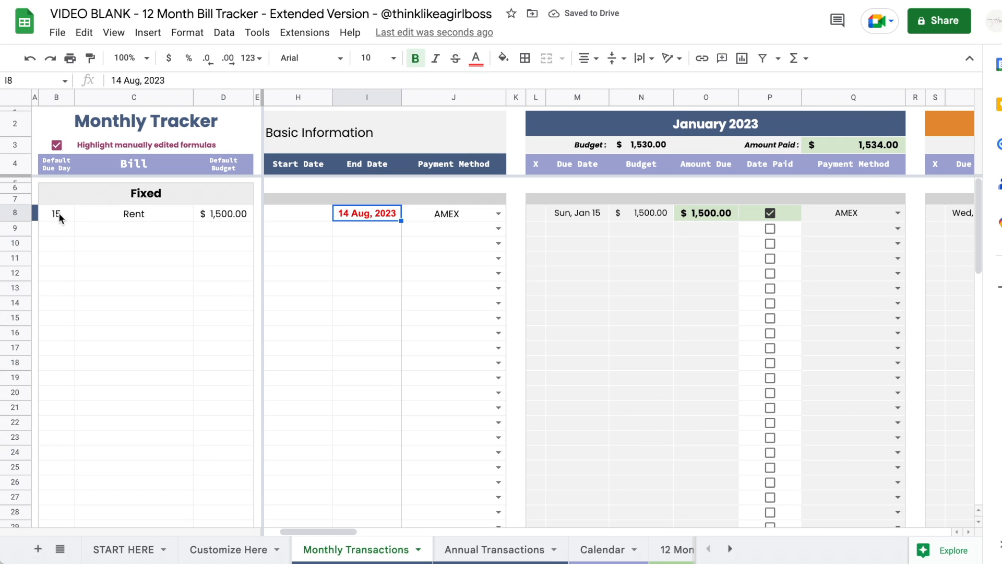
- Confirm Rent drops out from August onward, then untick January's rent payment
{"action": "scroll", "coordinate": [645, 305], "scroll_direction": "right", "scroll_amount": 20}
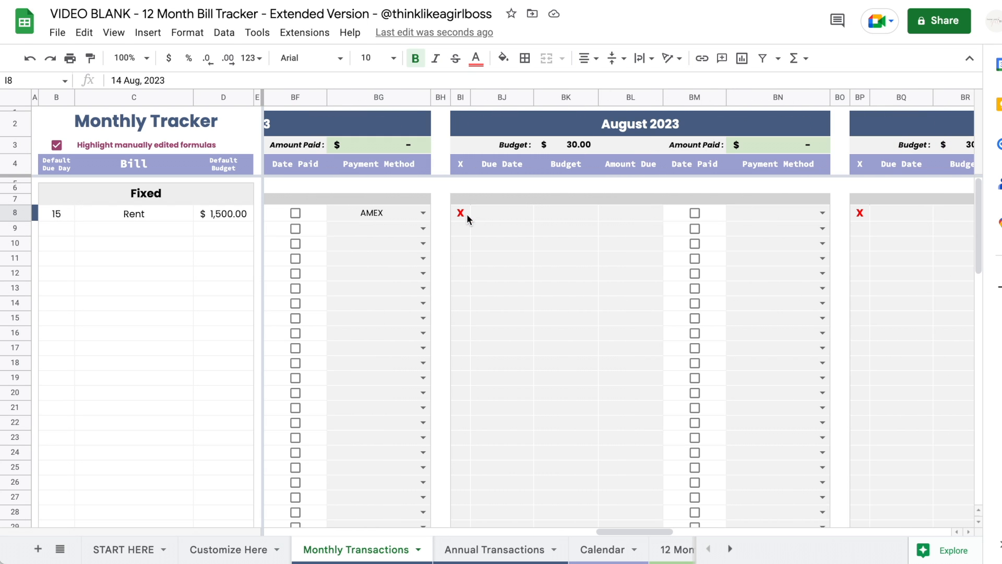
{"action": "scroll", "coordinate": [862, 218], "scroll_direction": "right", "scroll_amount": 5}
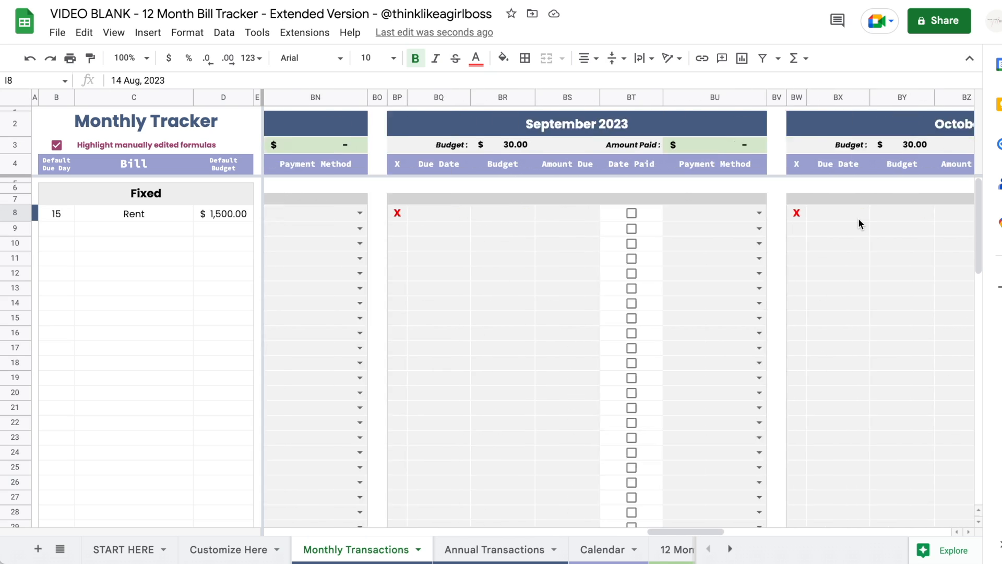
{"action": "scroll", "coordinate": [858, 218], "scroll_direction": "right", "scroll_amount": 6}
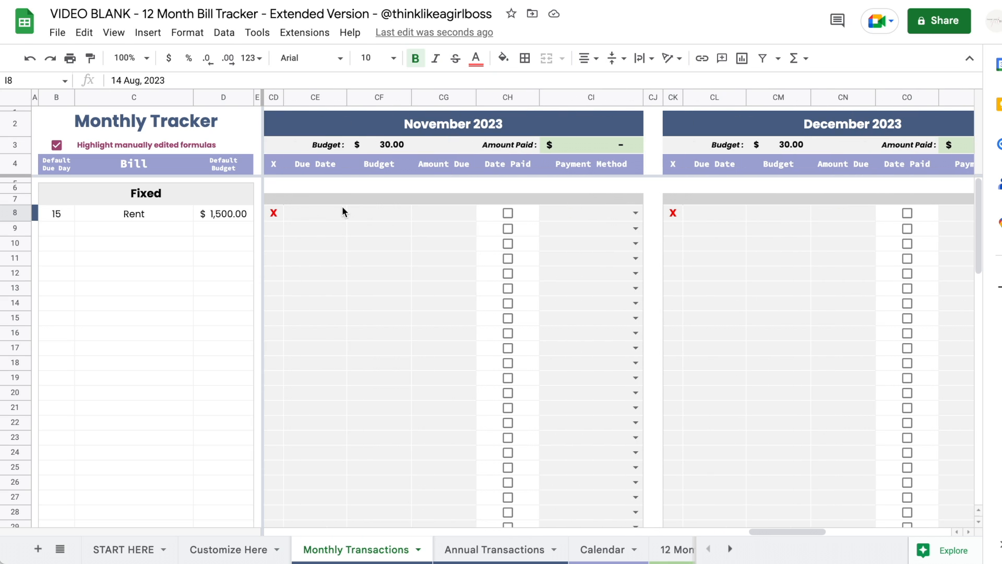
{"action": "scroll", "coordinate": [337, 208], "scroll_direction": "left", "scroll_amount": 20}
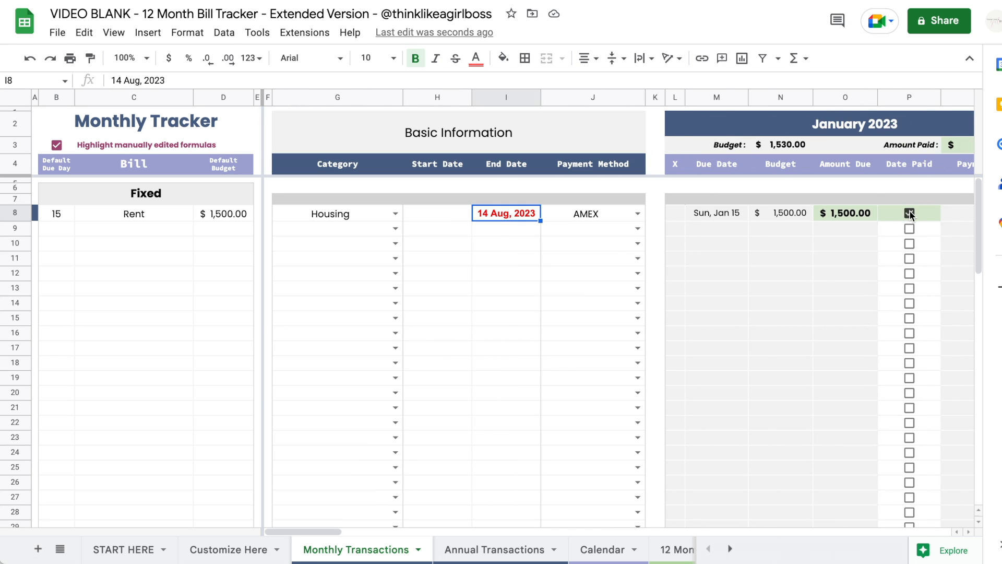
{"action": "left_click", "coordinate": [910, 213]}
{"action": "scroll", "coordinate": [823, 265], "scroll_direction": "right", "scroll_amount": 3}
- Set Rent's start date to 14 February 2023
{"action": "scroll", "coordinate": [422, 228], "scroll_direction": "left", "scroll_amount": 3}
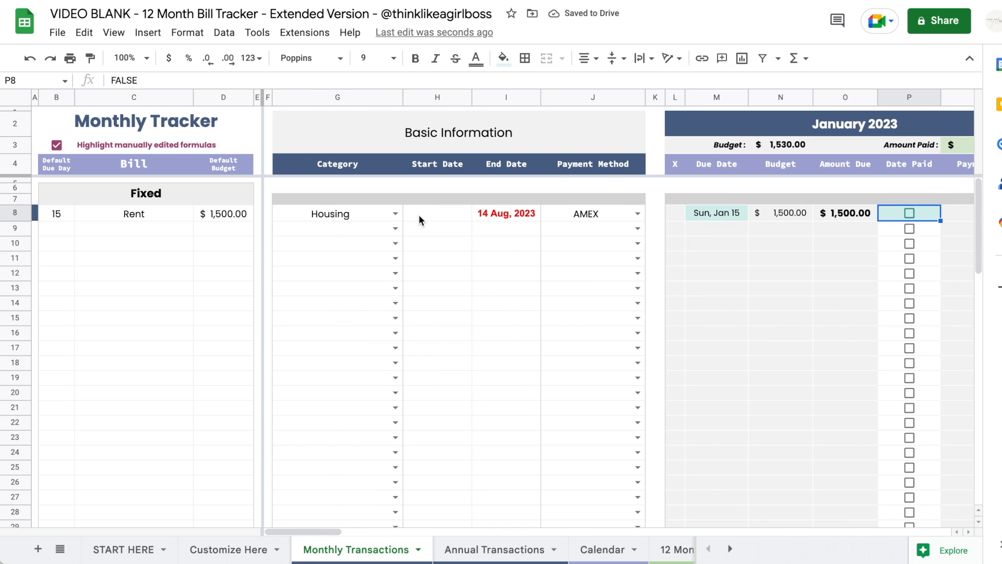
{"action": "double_click", "coordinate": [419, 216]}
{"action": "left_click", "coordinate": [473, 237]}
{"action": "left_click", "coordinate": [474, 238]}
{"action": "left_click", "coordinate": [473, 237]}
{"action": "left_click", "coordinate": [474, 238]}
{"action": "left_click", "coordinate": [473, 238]}
{"action": "left_click", "coordinate": [474, 237]}
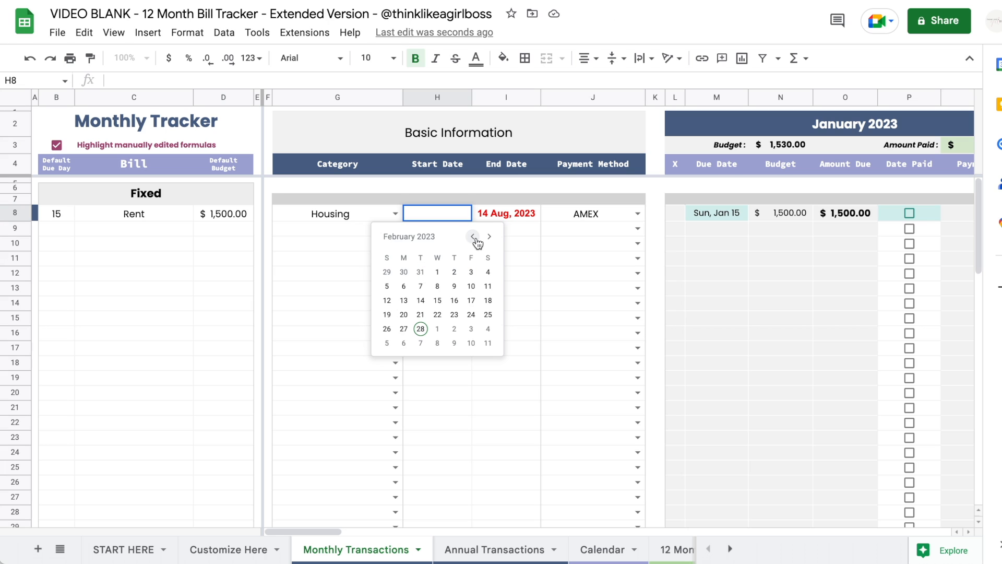
{"action": "left_click", "coordinate": [421, 300]}
- Mark March and April rent as paid
{"action": "scroll", "coordinate": [648, 168], "scroll_direction": "right", "scroll_amount": 5}
{"action": "scroll", "coordinate": [617, 218], "scroll_direction": "left", "scroll_amount": 3}
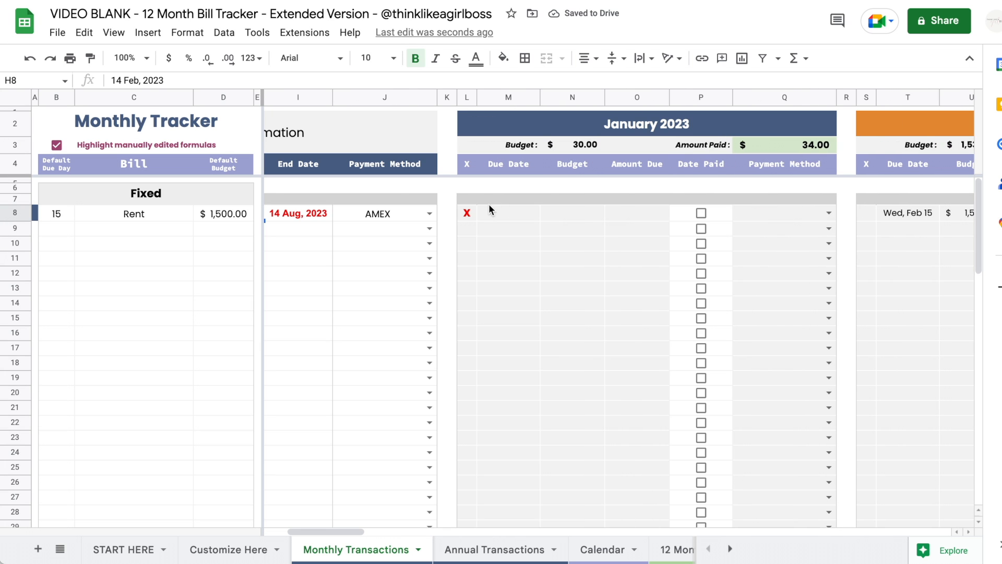
{"action": "scroll", "coordinate": [768, 208], "scroll_direction": "right", "scroll_amount": 3}
{"action": "scroll", "coordinate": [767, 208], "scroll_direction": "right", "scroll_amount": 3}
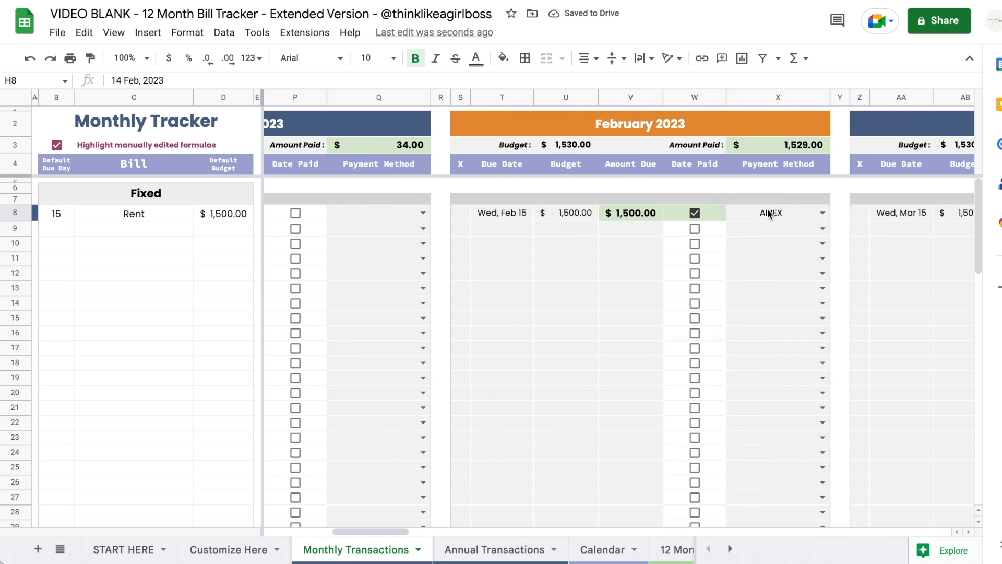
{"action": "scroll", "coordinate": [697, 212], "scroll_direction": "right", "scroll_amount": 5}
{"action": "left_click", "coordinate": [695, 213]}
{"action": "scroll", "coordinate": [695, 214], "scroll_direction": "right", "scroll_amount": 5}
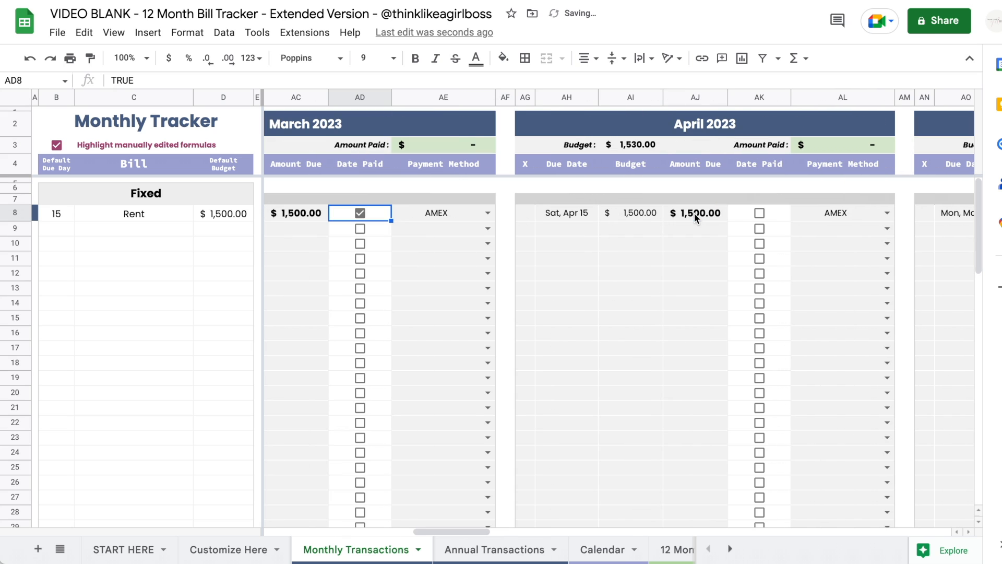
{"action": "left_click", "coordinate": [758, 213]}
{"action": "scroll", "coordinate": [757, 215], "scroll_direction": "left", "scroll_amount": 10}
{"action": "scroll", "coordinate": [756, 217], "scroll_direction": "left", "scroll_amount": 5}
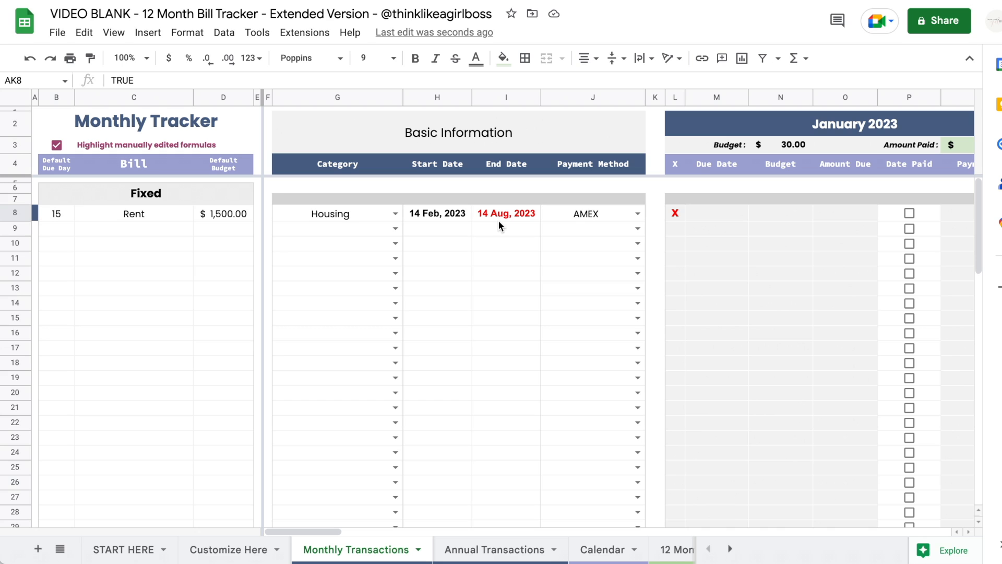
- Delete Rent's end date so it reappears through December 2023
{"action": "left_click", "coordinate": [498, 217]}
{"action": "key", "text": "Delete"}
{"action": "scroll", "coordinate": [268, 243], "scroll_direction": "right", "scroll_amount": 3}
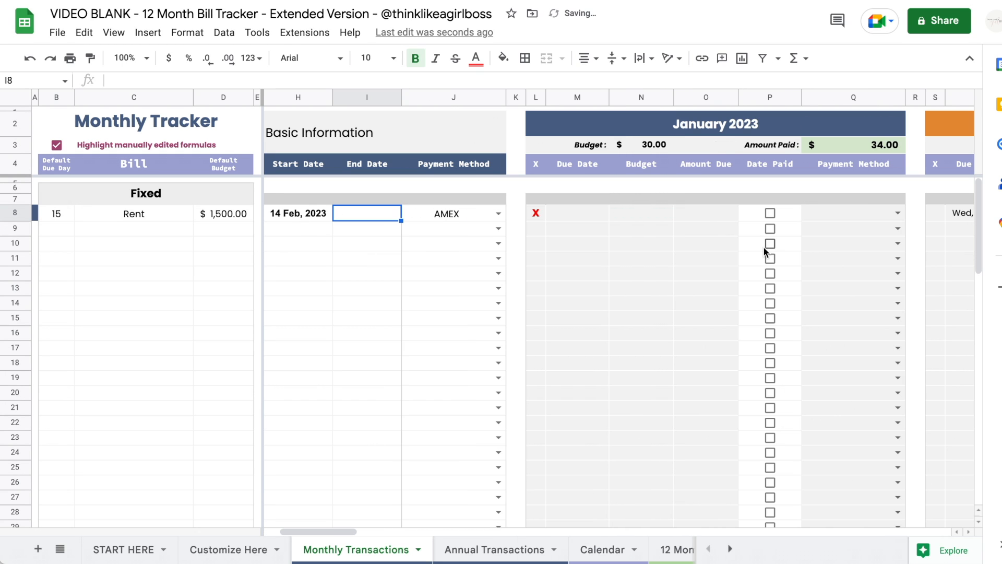
{"action": "scroll", "coordinate": [763, 247], "scroll_direction": "right", "scroll_amount": 5}
{"action": "scroll", "coordinate": [764, 247], "scroll_direction": "left", "scroll_amount": 8}
{"action": "scroll", "coordinate": [413, 214], "scroll_direction": "right", "scroll_amount": 6}
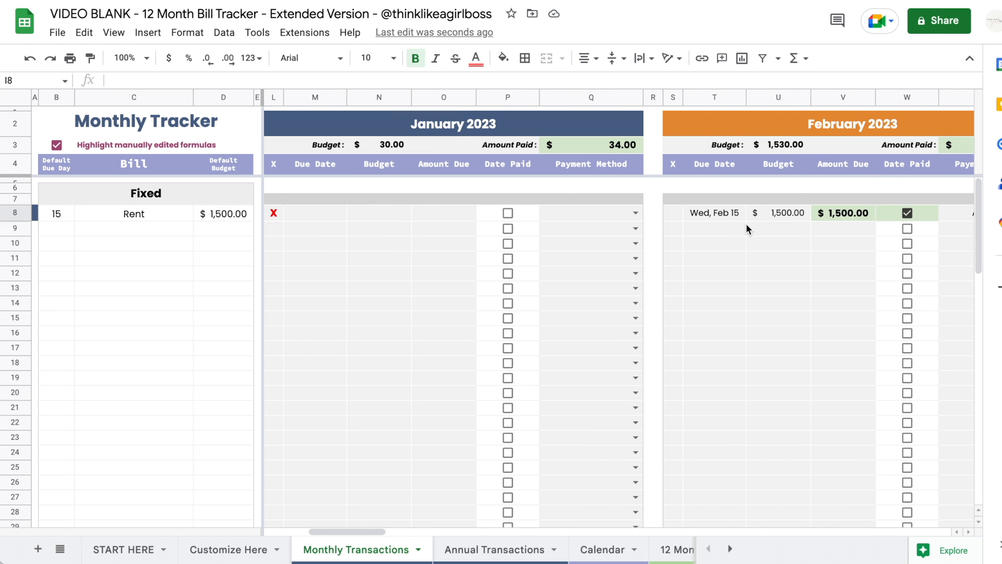
{"action": "scroll", "coordinate": [747, 227], "scroll_direction": "right", "scroll_amount": 20}
{"action": "scroll", "coordinate": [746, 233], "scroll_direction": "right", "scroll_amount": 20}
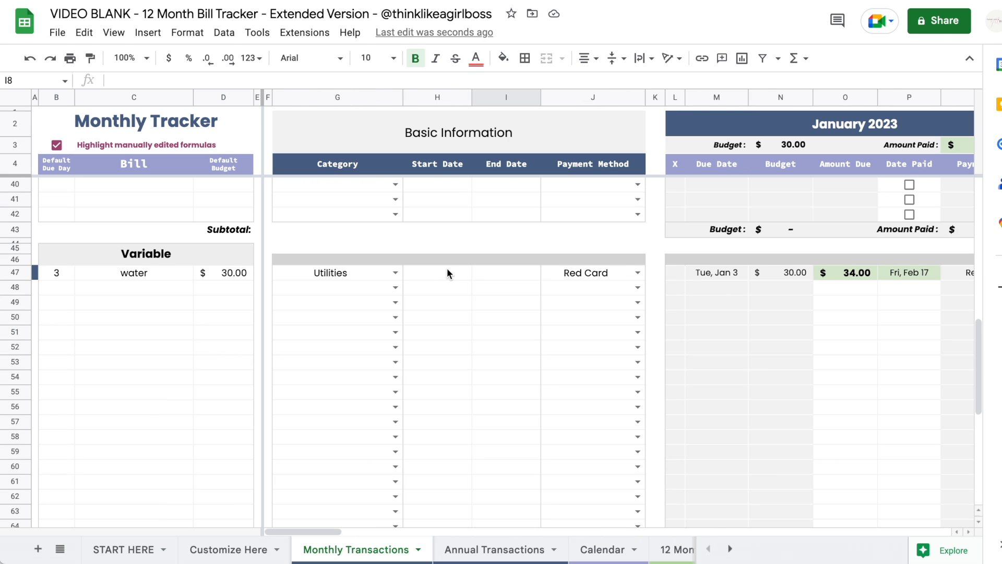
{"action": "scroll", "coordinate": [447, 268], "scroll_direction": "down", "scroll_amount": 1}
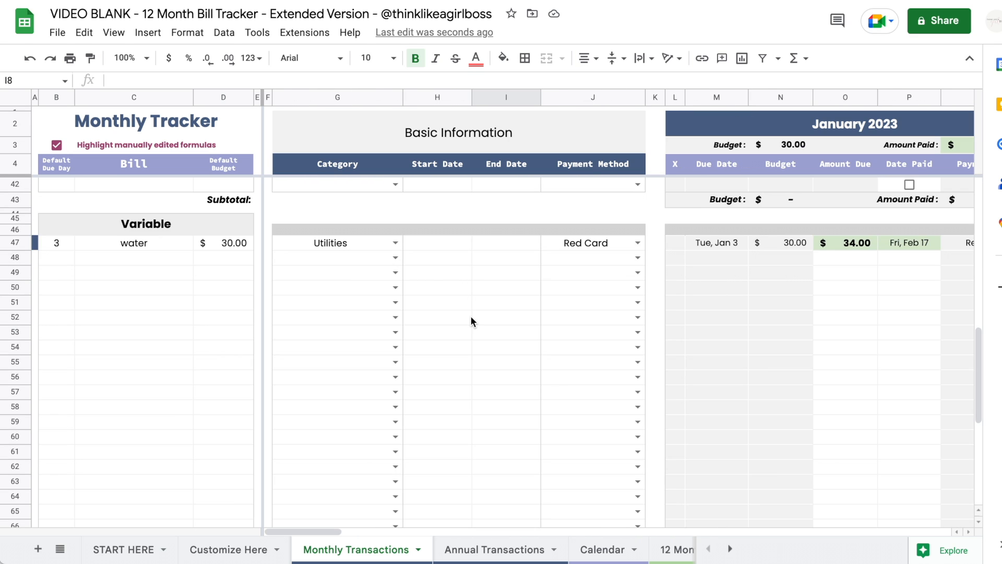
- Give water an end date of 8 May 2023 and confirm it disappears from June onward
{"action": "double_click", "coordinate": [494, 243]}
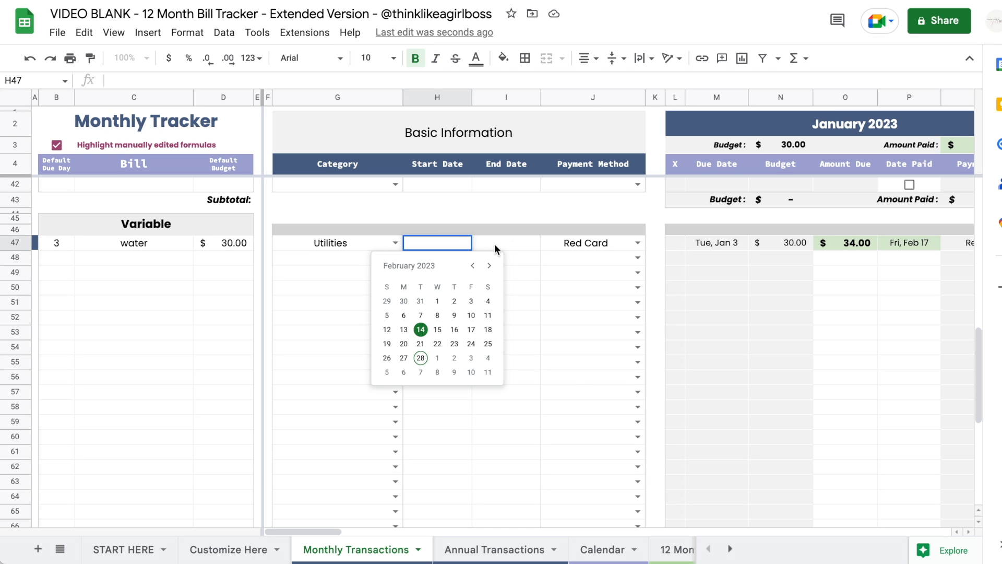
{"action": "left_click", "coordinate": [558, 265]}
{"action": "left_click", "coordinate": [558, 266]}
{"action": "left_click", "coordinate": [558, 266]}
{"action": "left_click", "coordinate": [473, 316]}
{"action": "scroll", "coordinate": [467, 323], "scroll_direction": "right", "scroll_amount": 15}
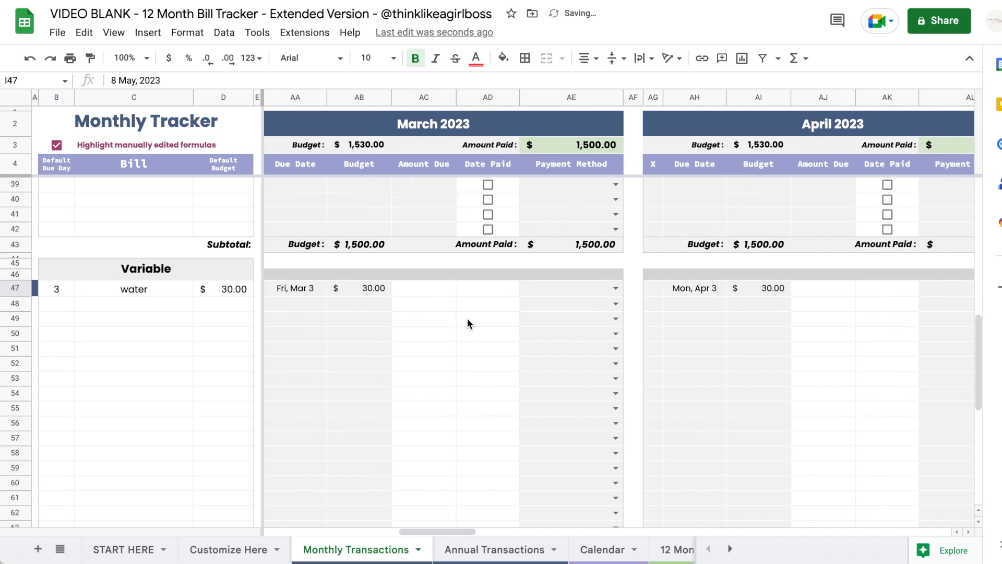
{"action": "scroll", "coordinate": [468, 318], "scroll_direction": "right", "scroll_amount": 10}
{"action": "scroll", "coordinate": [468, 318], "scroll_direction": "left", "scroll_amount": 20}
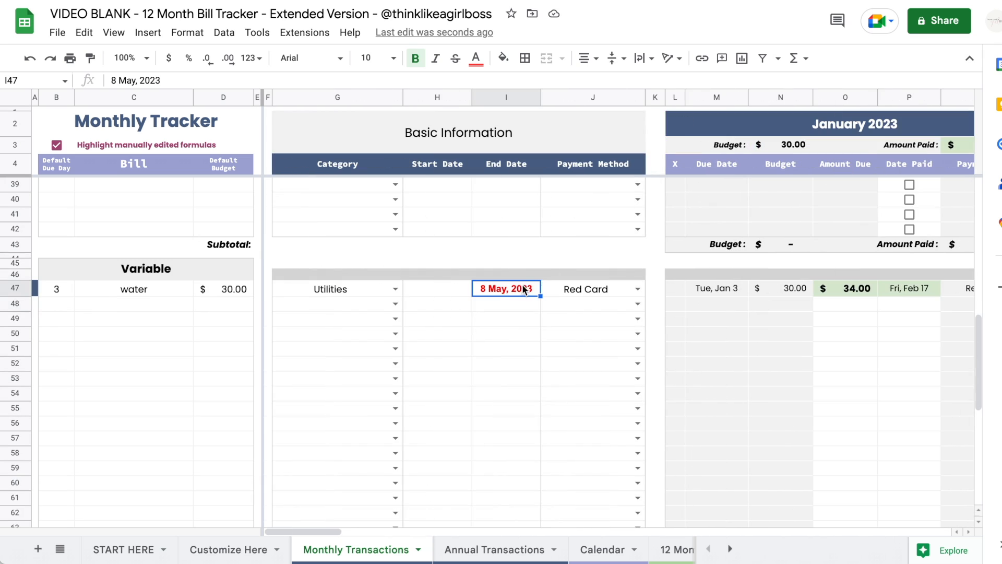
{"action": "scroll", "coordinate": [411, 319], "scroll_direction": "right", "scroll_amount": 10}
{"action": "scroll", "coordinate": [411, 322], "scroll_direction": "right", "scroll_amount": 10}
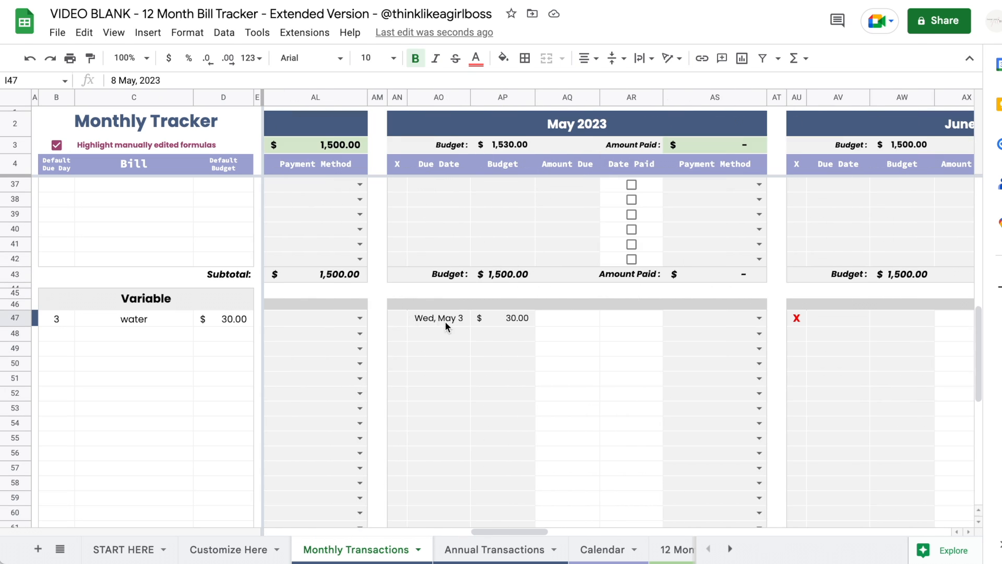
{"action": "scroll", "coordinate": [445, 321], "scroll_direction": "right", "scroll_amount": 10}
{"action": "scroll", "coordinate": [504, 326], "scroll_direction": "right", "scroll_amount": 10}
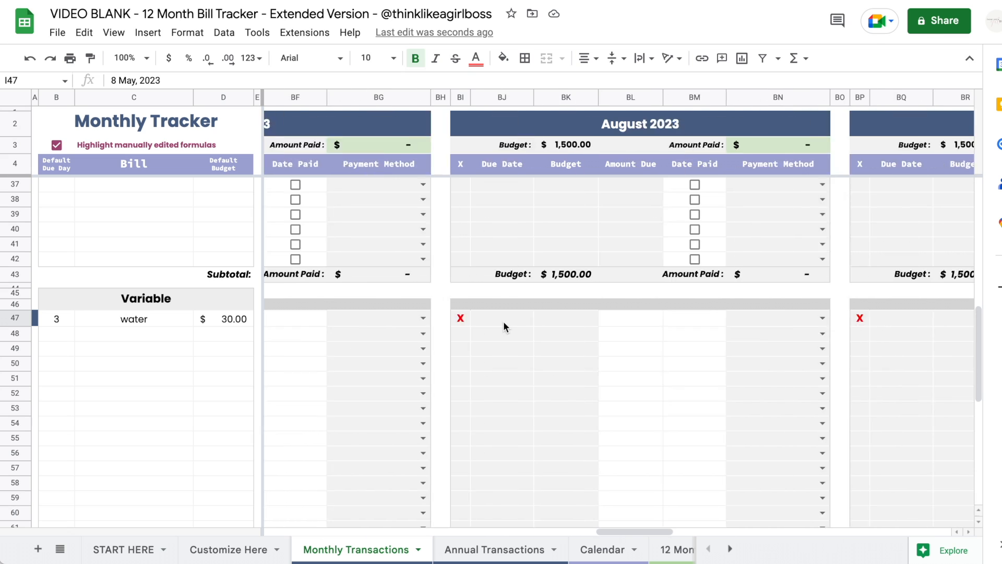
{"action": "scroll", "coordinate": [709, 324], "scroll_direction": "right", "scroll_amount": 10}
{"action": "scroll", "coordinate": [709, 324], "scroll_direction": "right", "scroll_amount": 7}
{"action": "scroll", "coordinate": [710, 323], "scroll_direction": "left", "scroll_amount": 20}
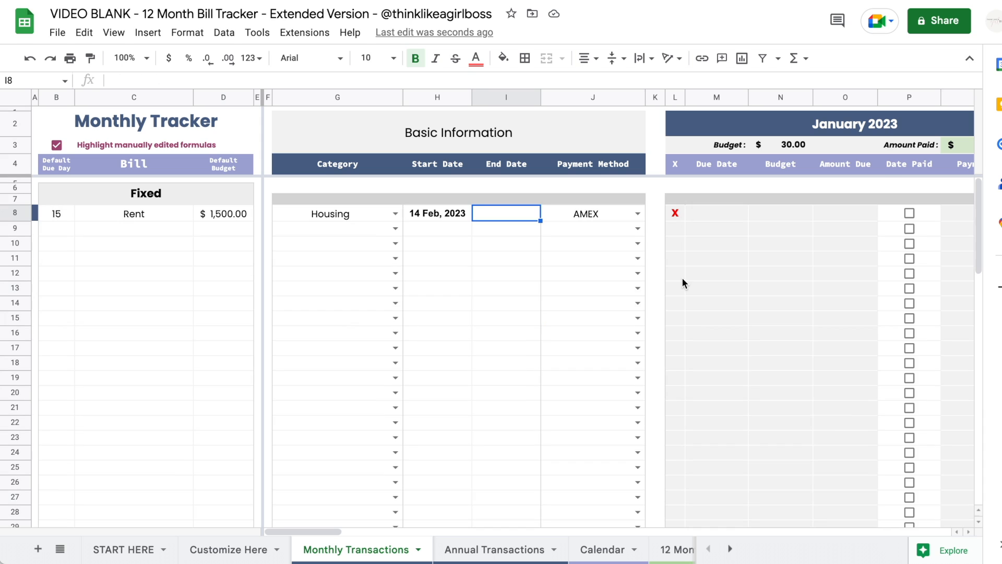
{"action": "scroll", "coordinate": [682, 283], "scroll_direction": "right", "scroll_amount": 5}
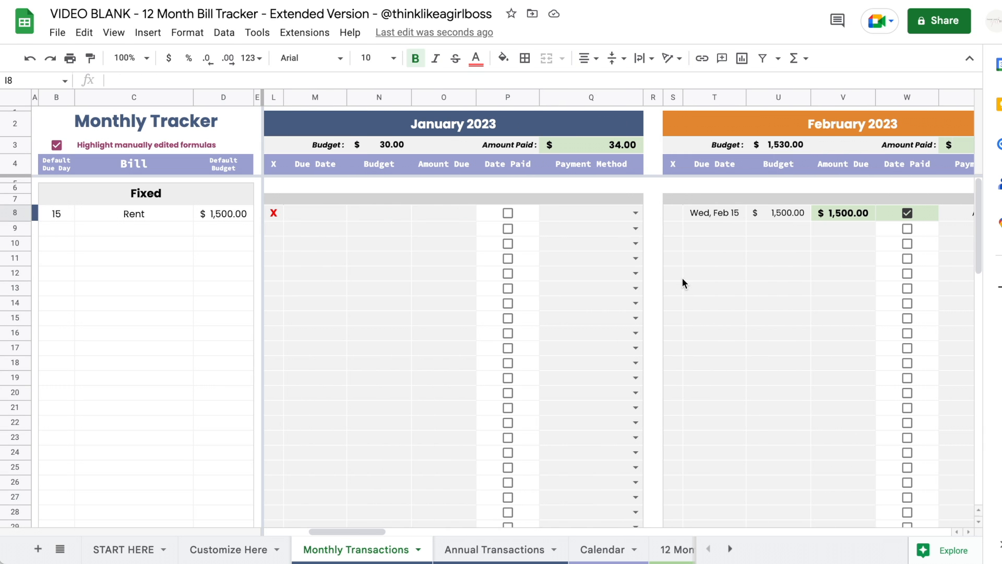
{"action": "scroll", "coordinate": [682, 278], "scroll_direction": "left", "scroll_amount": 5}
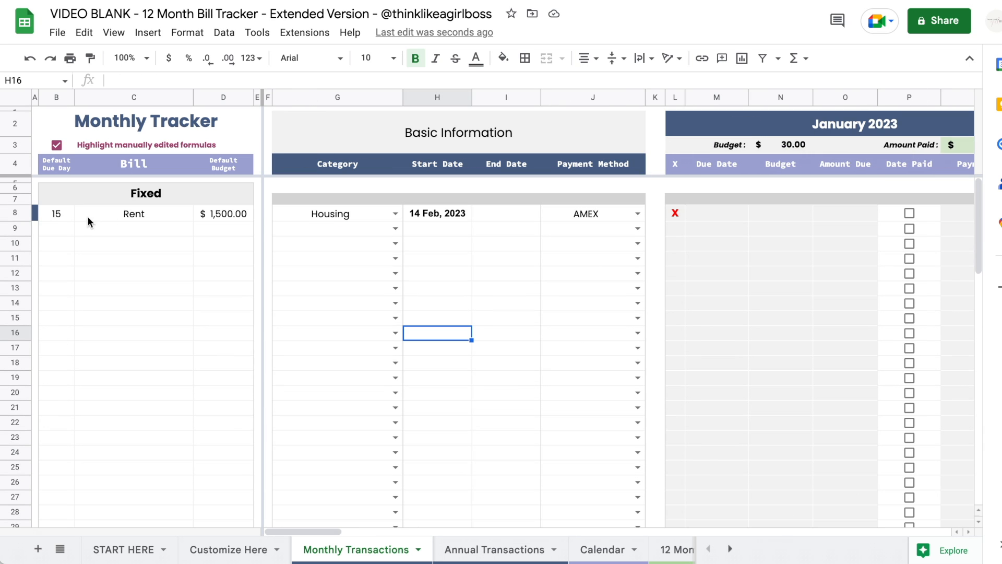
{"action": "left_click_drag", "start_coordinate": [68, 213], "coordinate": [156, 334]}
{"action": "left_click_drag", "start_coordinate": [189, 387], "coordinate": [214, 445]}
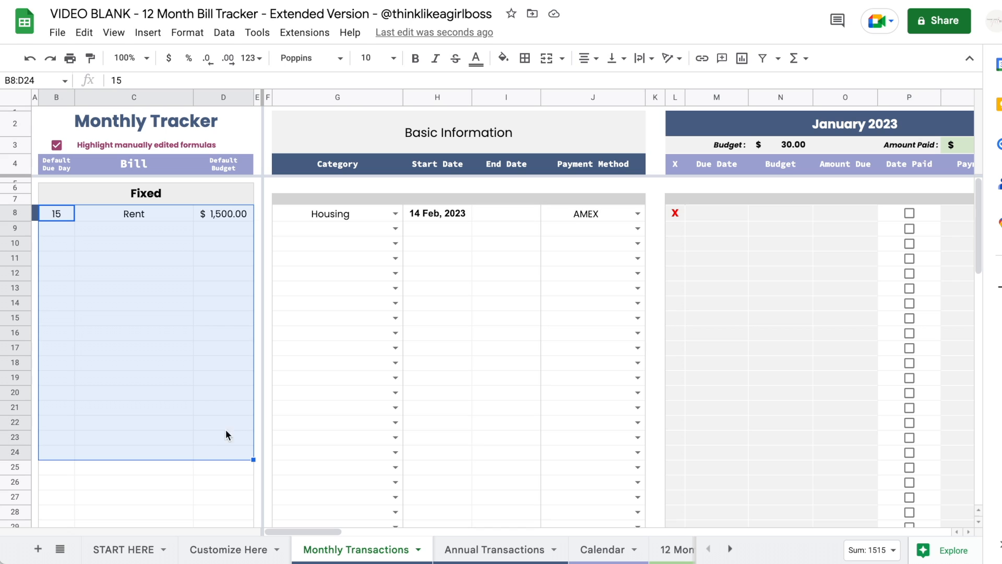
{"action": "left_click_drag", "start_coordinate": [334, 216], "coordinate": [621, 451]}
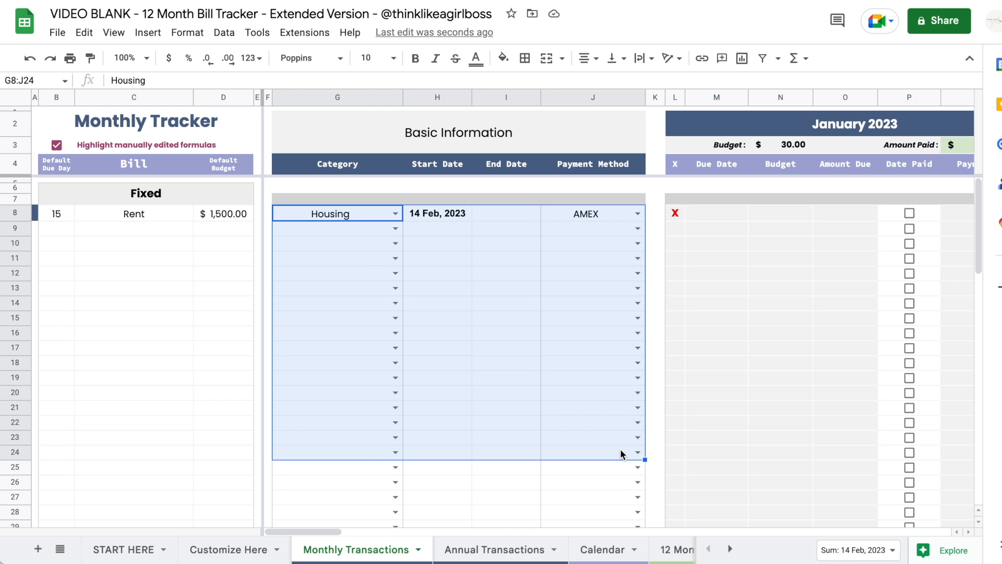
{"action": "scroll", "coordinate": [399, 323], "scroll_direction": "right", "scroll_amount": 5}
{"action": "left_click_drag", "start_coordinate": [525, 214], "coordinate": [527, 348]}
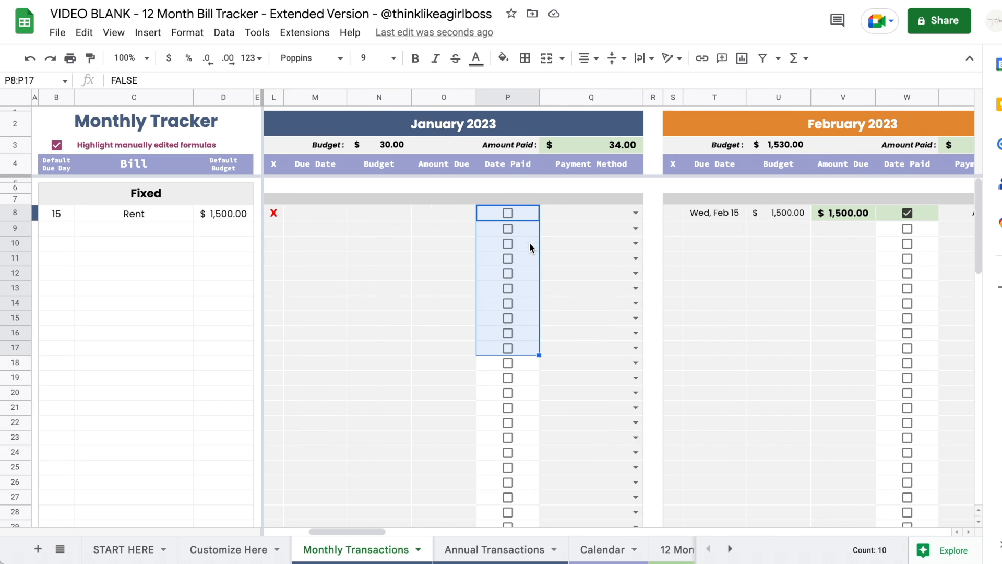
{"action": "scroll", "coordinate": [522, 282], "scroll_direction": "down", "scroll_amount": 10}
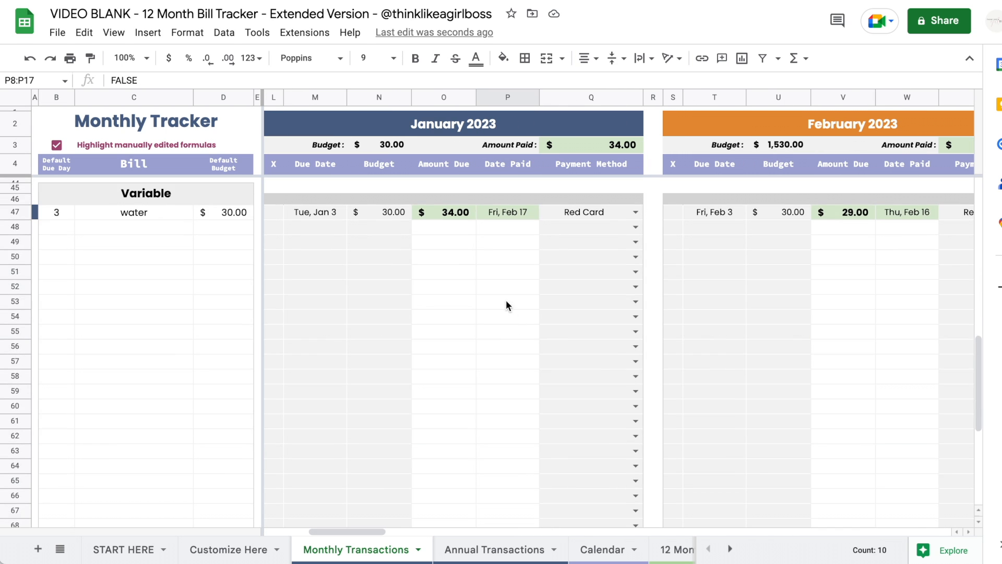
{"action": "left_click_drag", "start_coordinate": [459, 215], "coordinate": [452, 342]}
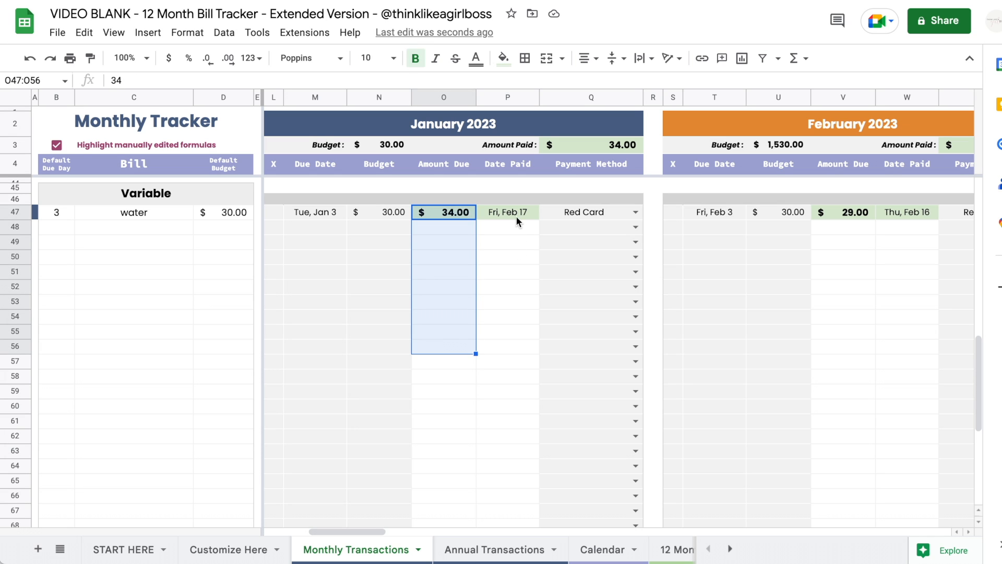
{"action": "left_click_drag", "start_coordinate": [516, 215], "coordinate": [516, 300]}
{"action": "left_click", "coordinate": [514, 281]}
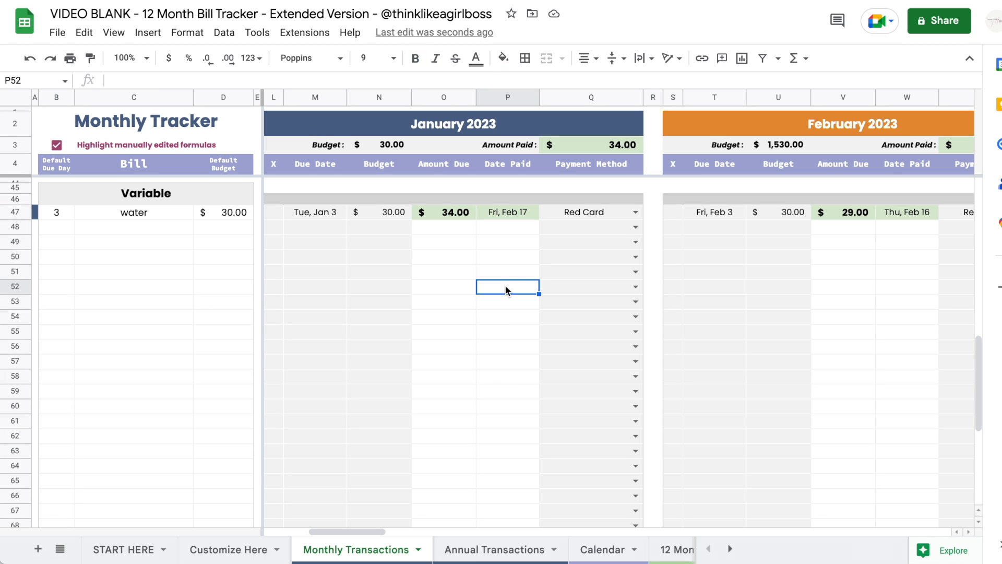
{"action": "double_click", "coordinate": [505, 287]}
{"action": "left_click", "coordinate": [657, 252]}
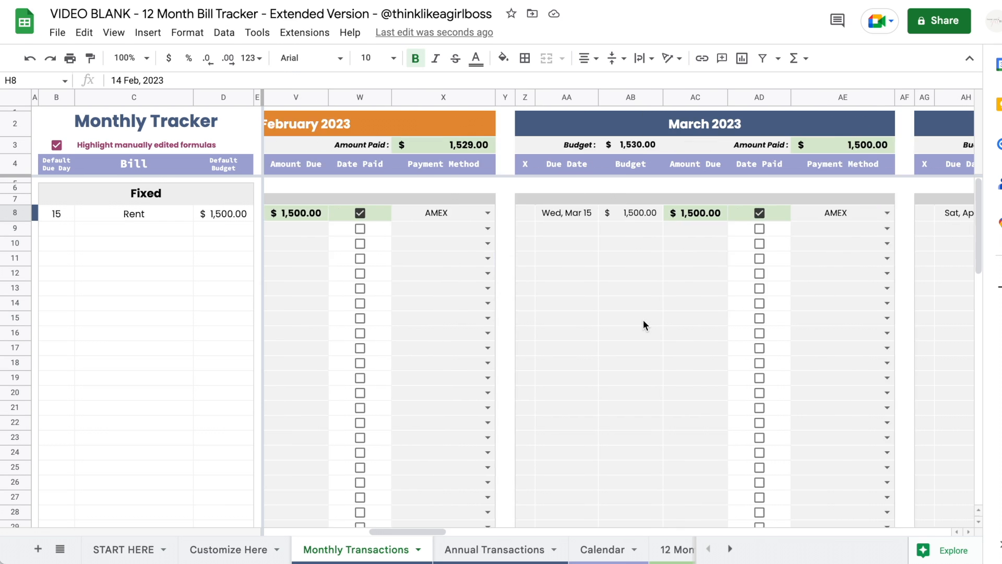
{"action": "scroll", "coordinate": [643, 319], "scroll_direction": "right", "scroll_amount": 5}
{"action": "scroll", "coordinate": [643, 319], "scroll_direction": "right", "scroll_amount": 10}
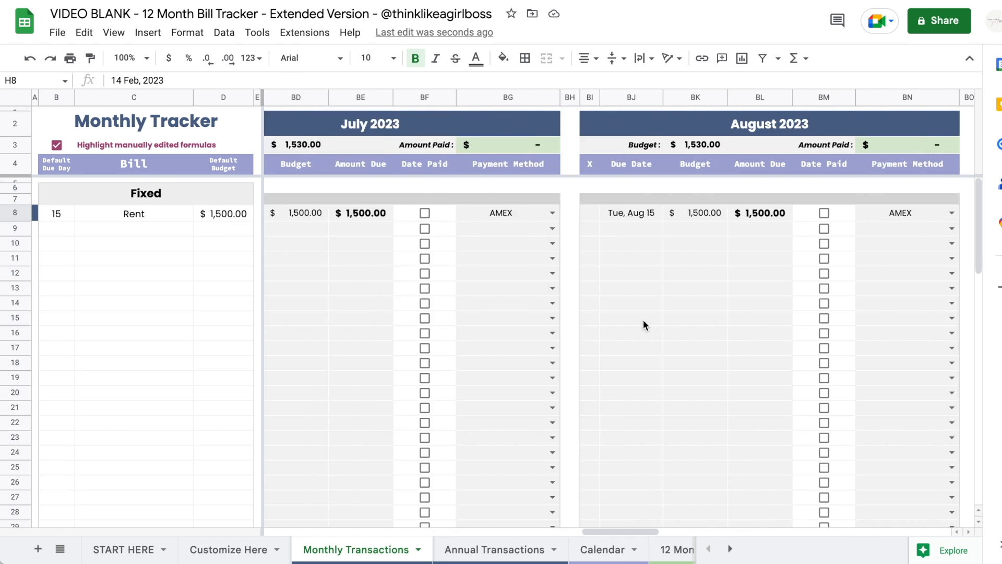
{"action": "scroll", "coordinate": [643, 320], "scroll_direction": "right", "scroll_amount": 15}
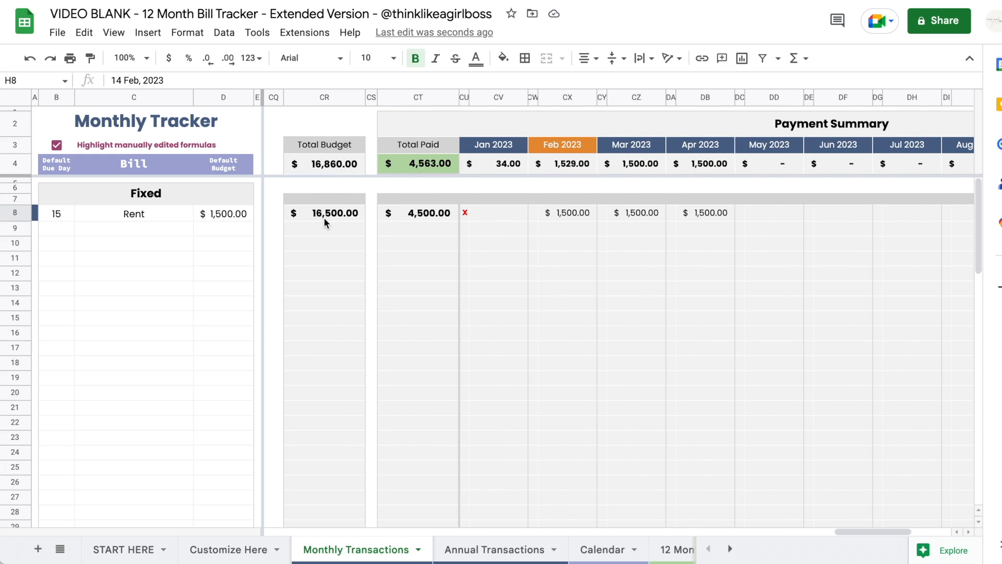
{"action": "left_click_drag", "start_coordinate": [324, 215], "coordinate": [324, 351]}
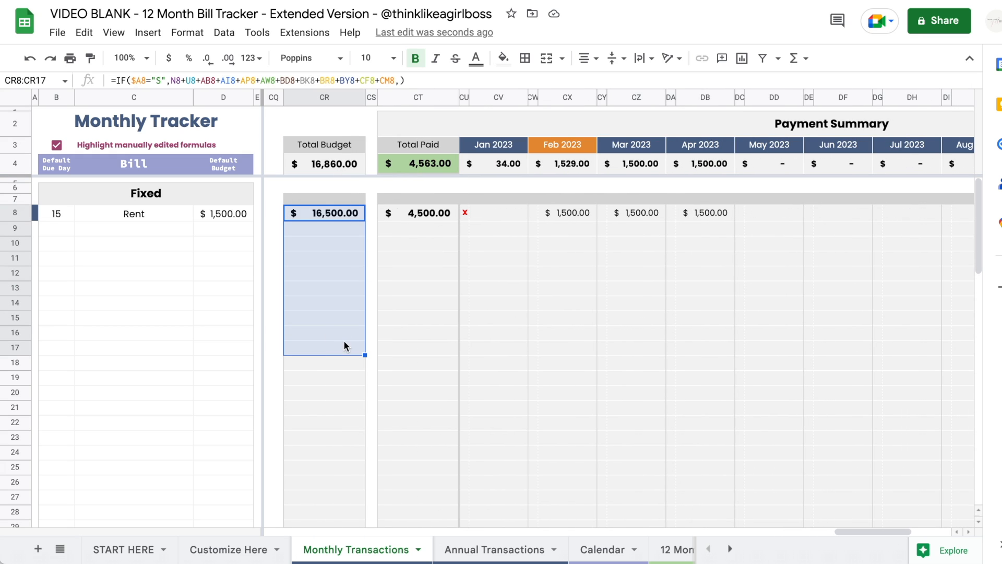
{"action": "scroll", "coordinate": [344, 340], "scroll_direction": "down", "scroll_amount": 7}
{"action": "left_click", "coordinate": [360, 440]}
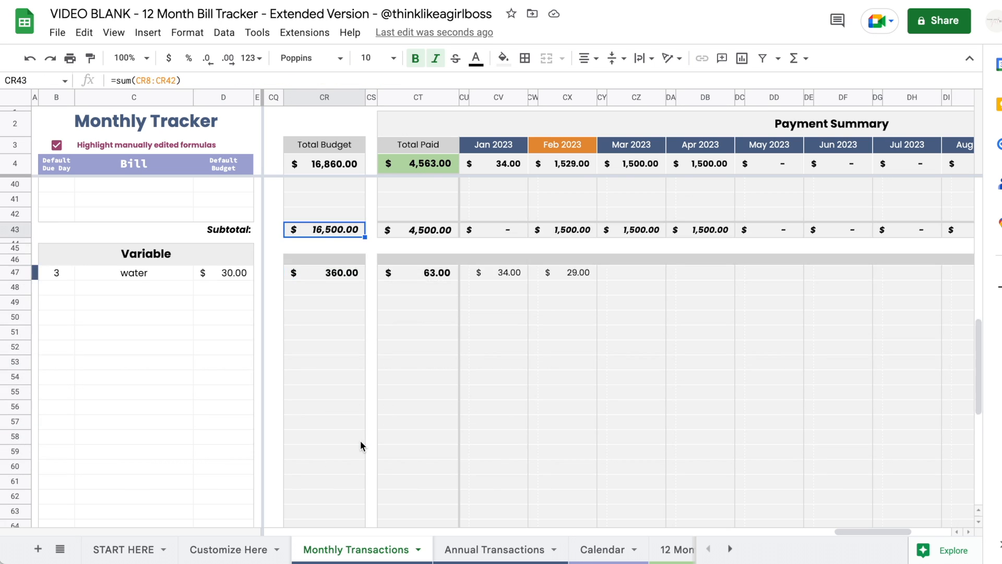
{"action": "scroll", "coordinate": [360, 445], "scroll_direction": "down", "scroll_amount": 12}
{"action": "left_click", "coordinate": [344, 468]}
{"action": "left_click", "coordinate": [338, 169]}
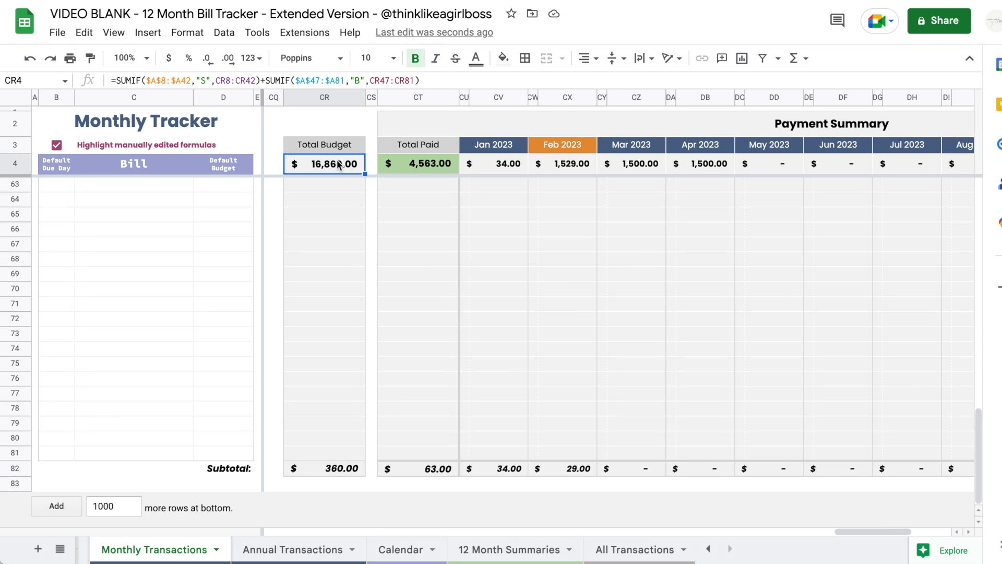
{"action": "scroll", "coordinate": [476, 189], "scroll_direction": "up", "scroll_amount": 19}
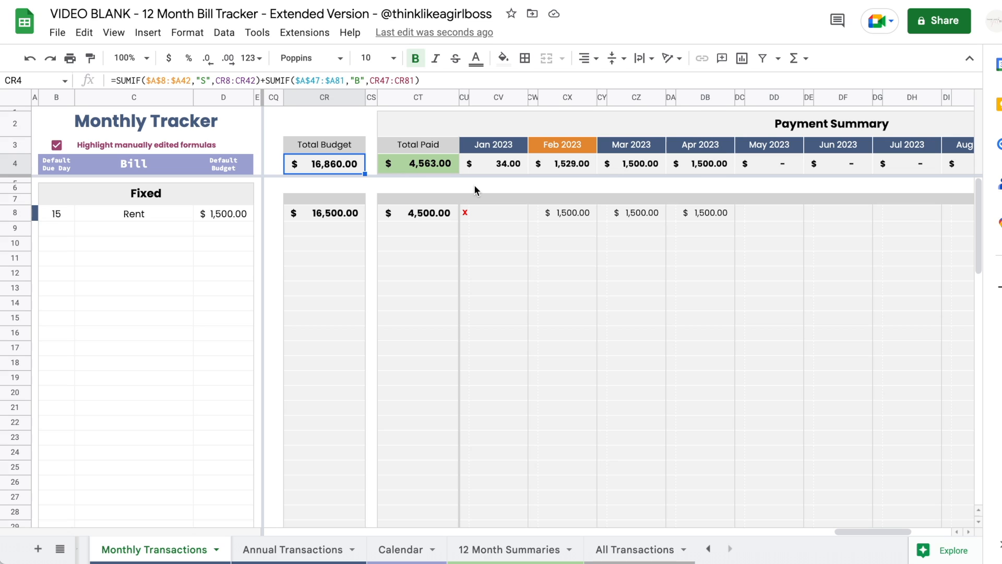
{"action": "left_click", "coordinate": [448, 167]}
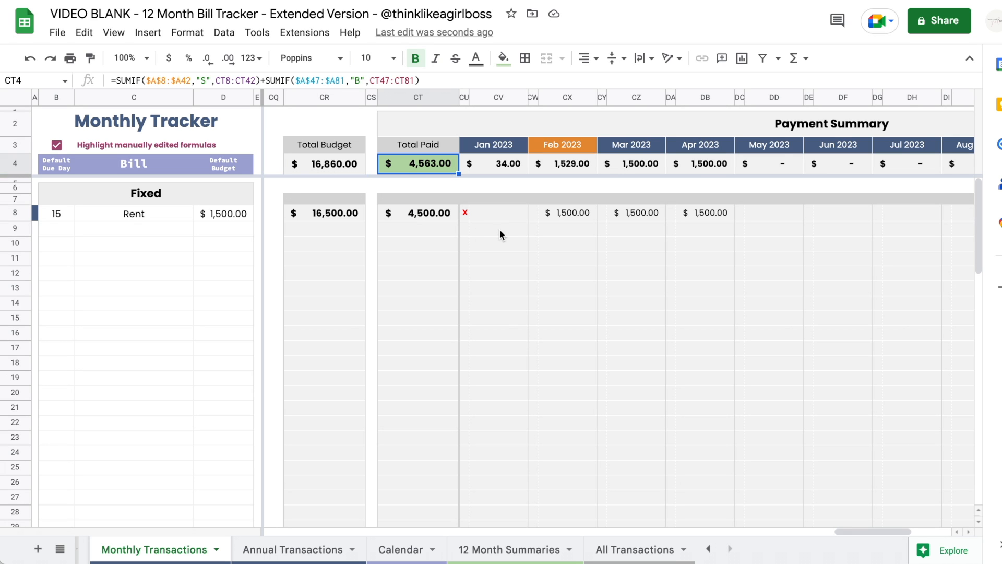
{"action": "scroll", "coordinate": [499, 229], "scroll_direction": "right", "scroll_amount": 2}
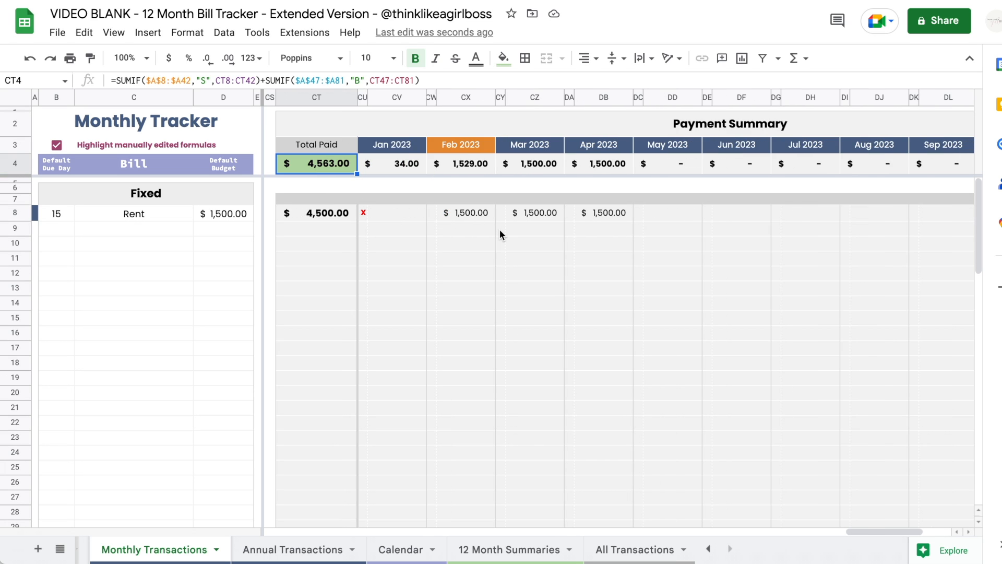
{"action": "left_click", "coordinate": [400, 215]}
{"action": "left_click", "coordinate": [475, 216]}
{"action": "left_click", "coordinate": [533, 212]}
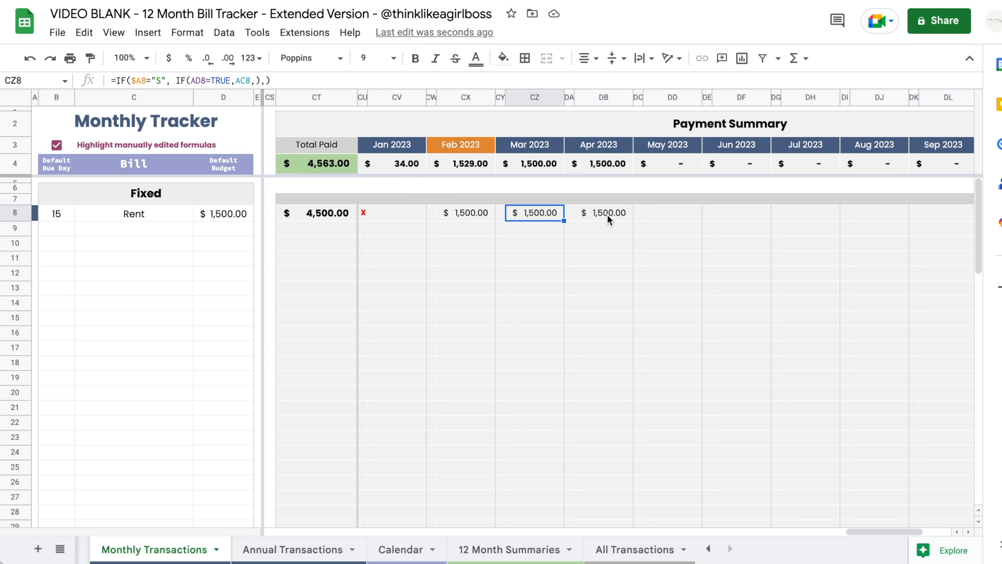
{"action": "left_click", "coordinate": [607, 215]}
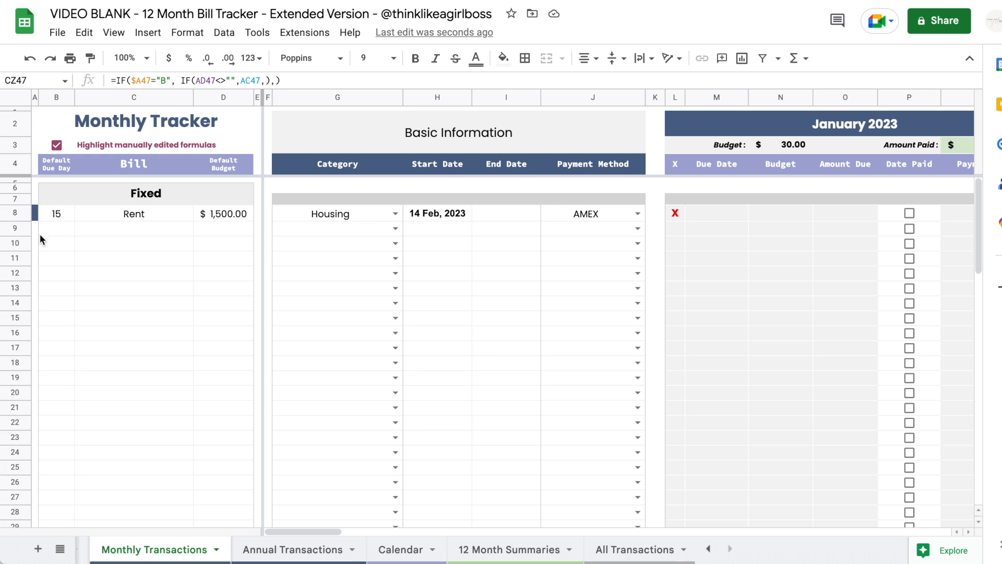
- Add two 'student loan' bills in rows 49 and 50 of the Variable section
{"action": "left_click", "coordinate": [55, 244]}
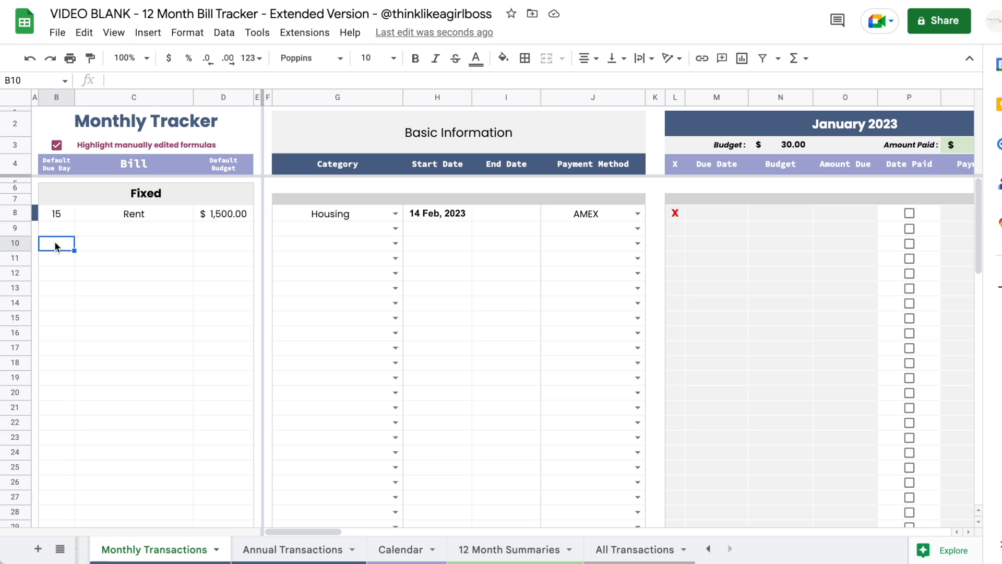
{"action": "scroll", "coordinate": [170, 313], "scroll_direction": "down", "scroll_amount": 10}
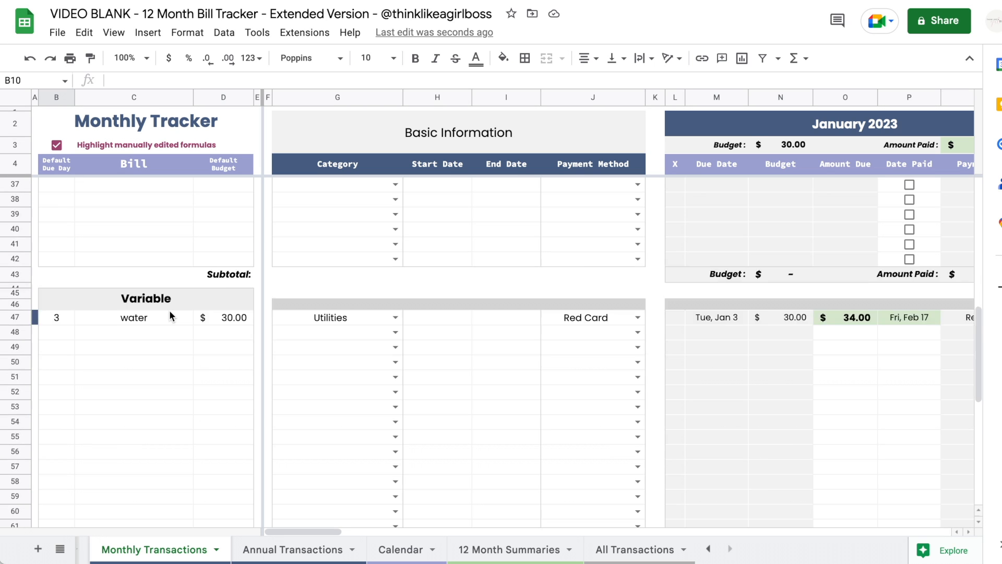
{"action": "scroll", "coordinate": [169, 310], "scroll_direction": "up", "scroll_amount": 1}
{"action": "left_click", "coordinate": [60, 292]}
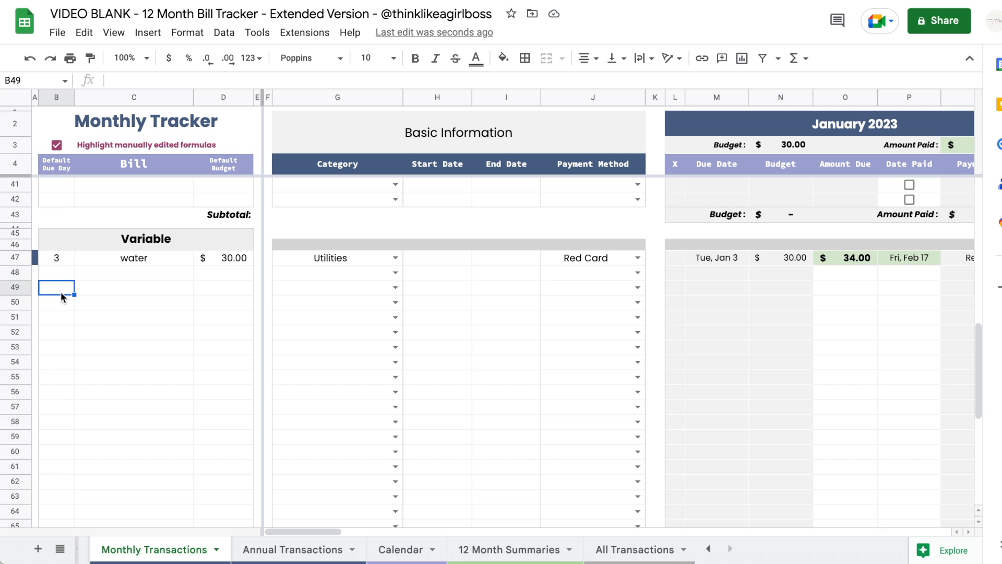
{"action": "key", "text": "Tab"}
{"action": "type", "text": "stuent"}
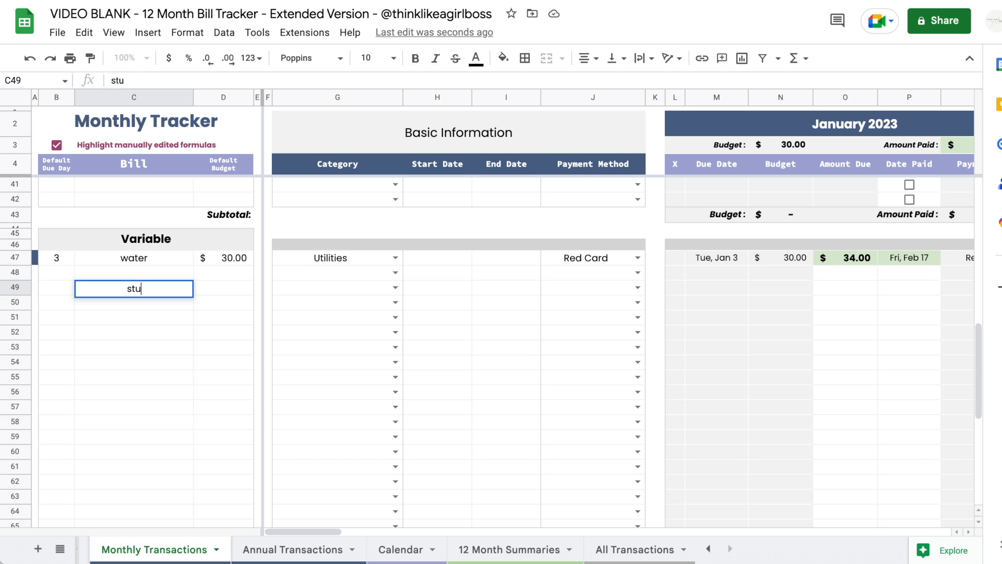
{"action": "key", "text": "BackSpace"}
{"action": "key", "text": "BackSpace"}
{"action": "key", "text": "BackSpace"}
{"action": "type", "text": "dent loan"}
{"action": "key", "text": "Return"}
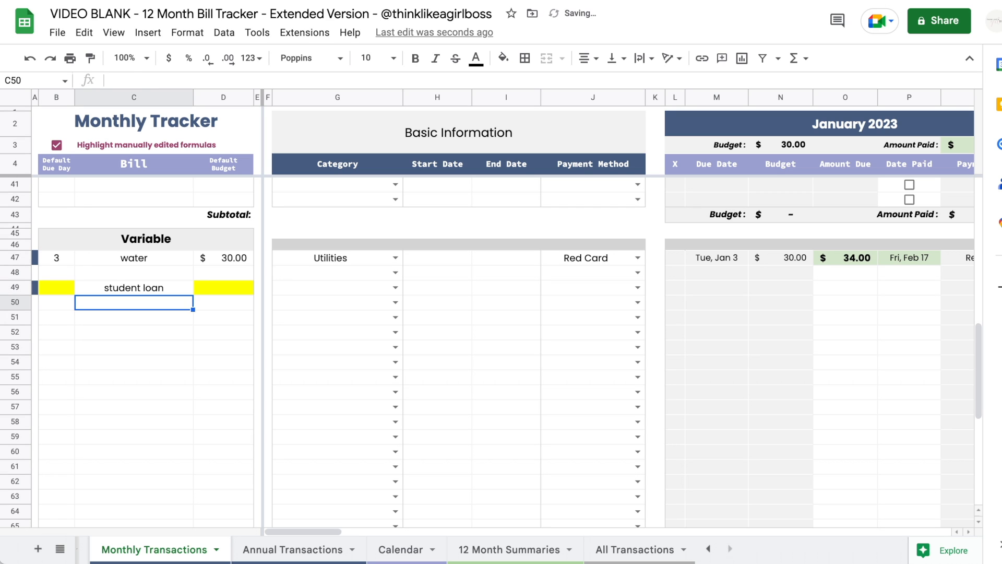
{"action": "type", "text": "student loan"}
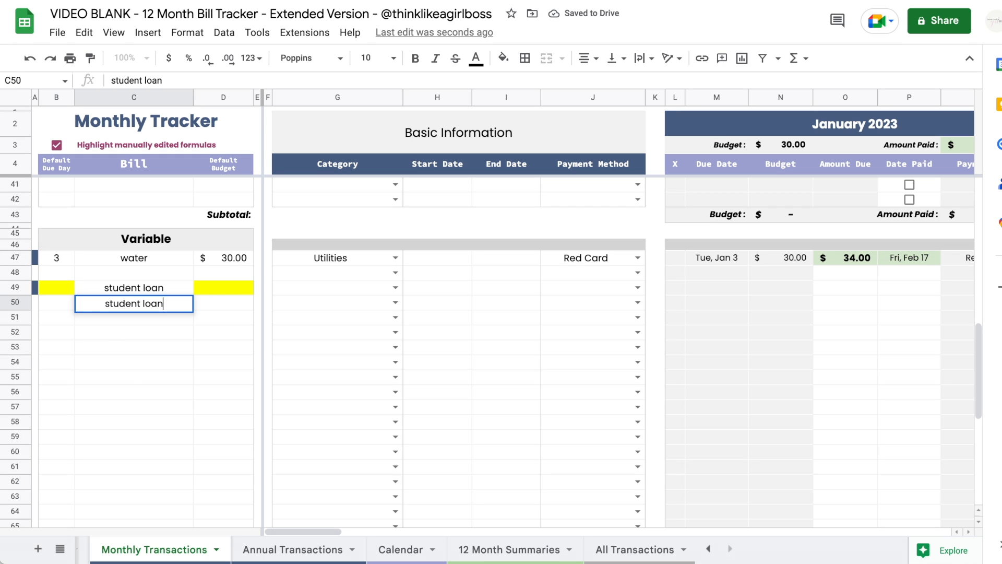
{"action": "key", "text": "Return"}
- Give the student loans due days 1 and 15
{"action": "key", "text": "Up"}
{"action": "key", "text": "Up"}
{"action": "key", "text": "Left"}
{"action": "type", "text": "1"}
{"action": "key", "text": "Return"}
{"action": "type", "text": "15"}
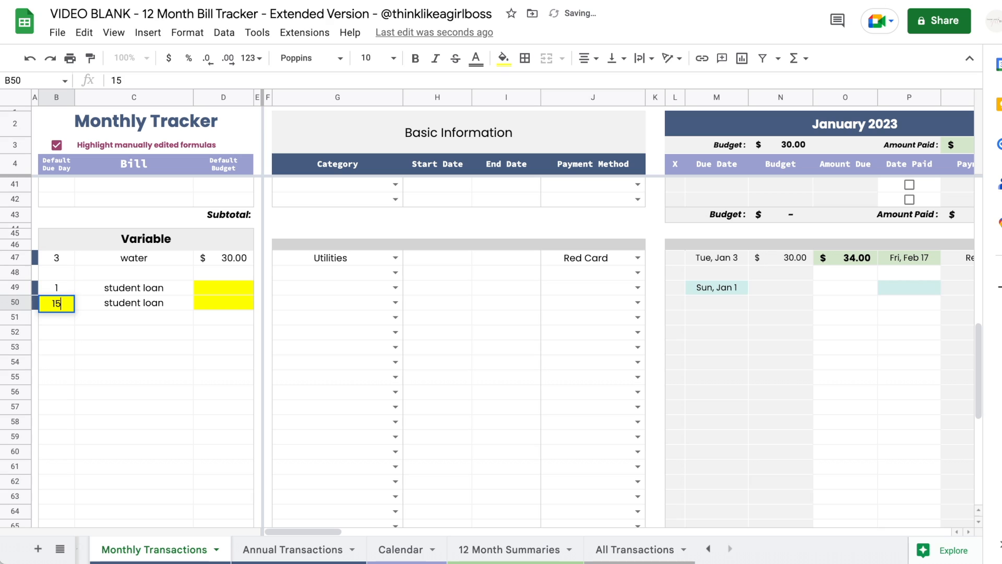
{"action": "key", "text": "Return"}
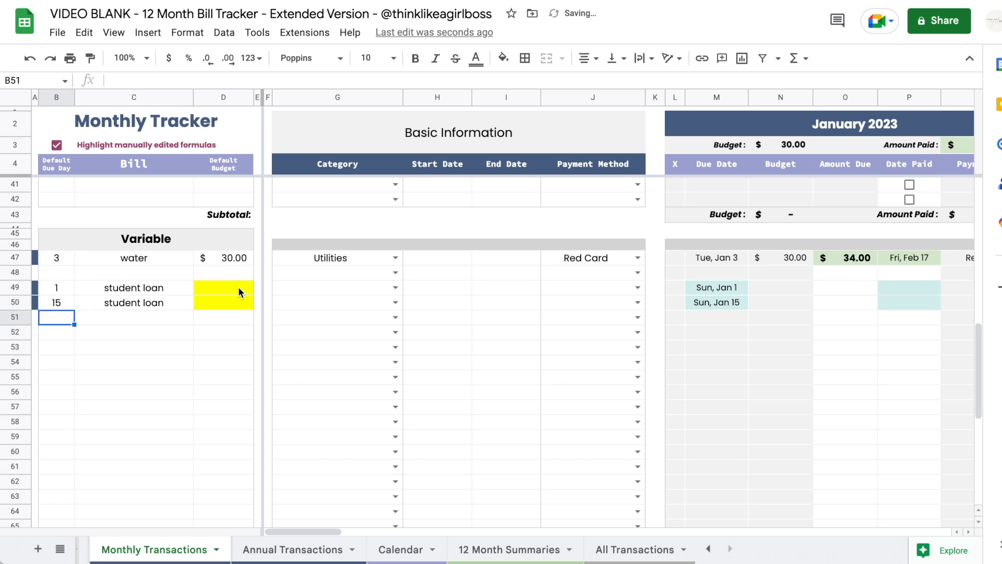
- Set both student loans' default budget to 250
{"action": "left_click", "coordinate": [242, 291]}
{"action": "type", "text": "250"}
{"action": "key", "text": "Return"}
{"action": "type", "text": "250"}
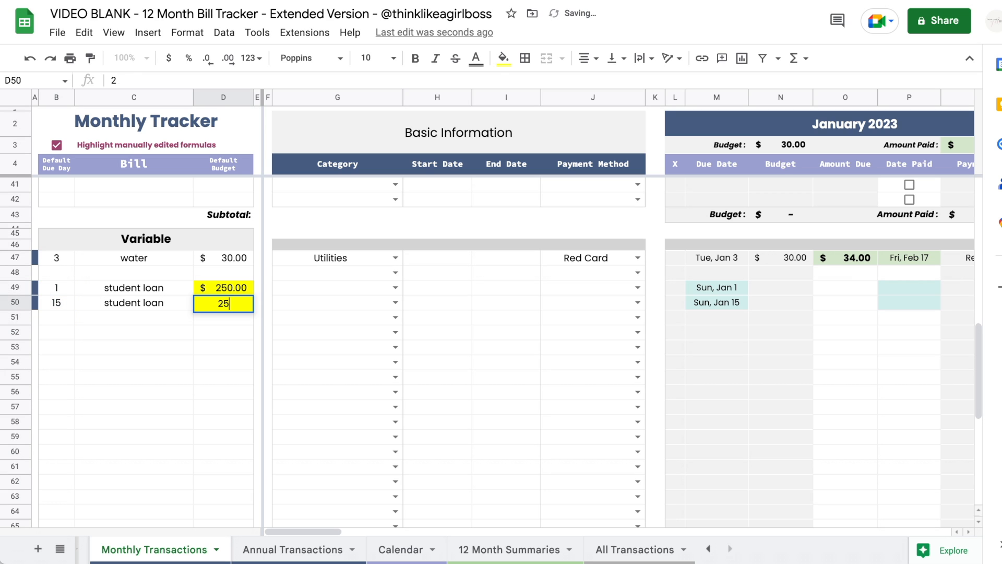
{"action": "key", "text": "Return"}
{"action": "scroll", "coordinate": [705, 291], "scroll_direction": "right", "scroll_amount": 3}
{"action": "left_click", "coordinate": [705, 291]}
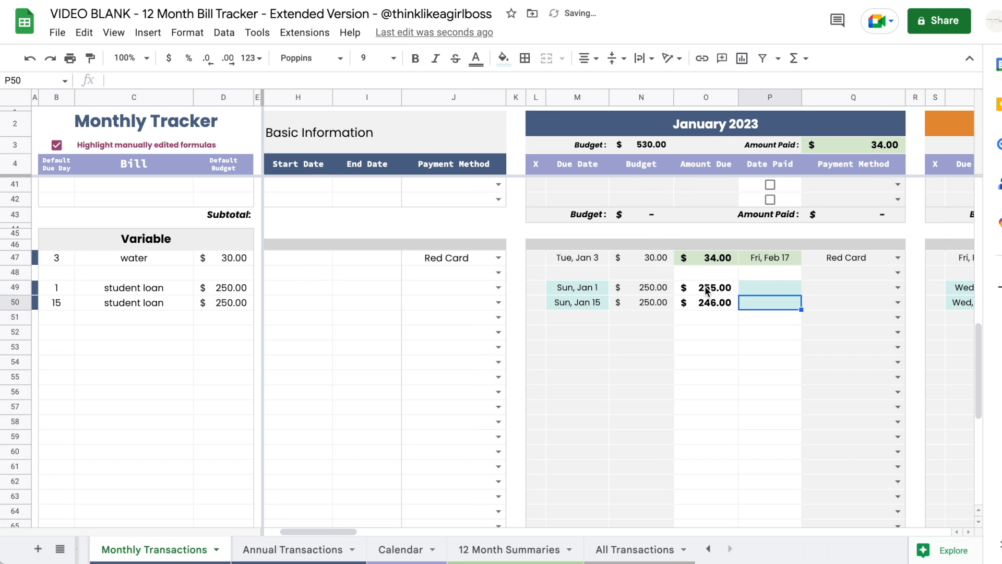
- Record the two student loans as paid on Feb 16 and Feb 25
{"action": "double_click", "coordinate": [768, 290]}
{"action": "left_click", "coordinate": [786, 376]}
{"action": "double_click", "coordinate": [775, 302]}
{"action": "left_click", "coordinate": [818, 405]}
- Enter February amounts due of $300 and $230, paid Feb 8 and Jan 31
{"action": "scroll", "coordinate": [817, 410], "scroll_direction": "right", "scroll_amount": 5}
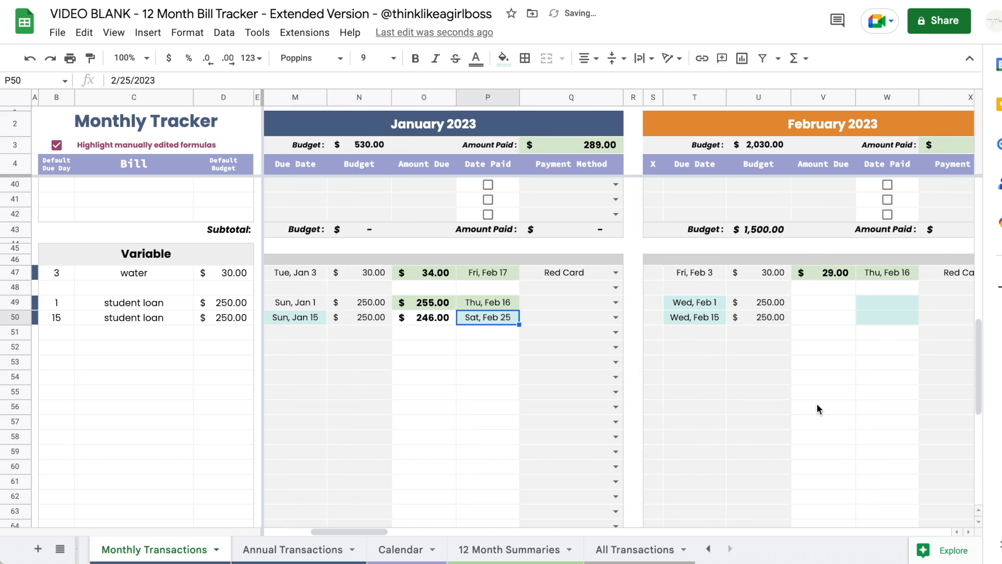
{"action": "left_click", "coordinate": [804, 308]}
{"action": "type", "text": "300"}
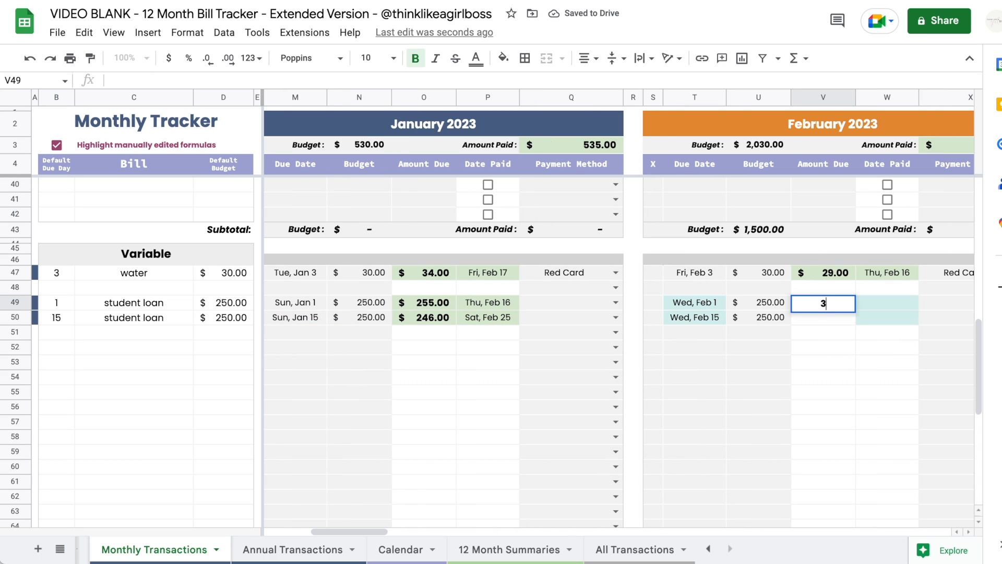
{"action": "key", "text": "Return"}
{"action": "type", "text": "230"}
{"action": "key", "text": "Return"}
{"action": "double_click", "coordinate": [886, 308]}
{"action": "left_click", "coordinate": [890, 377]}
{"action": "double_click", "coordinate": [893, 323]}
{"action": "left_click", "coordinate": [876, 377]}
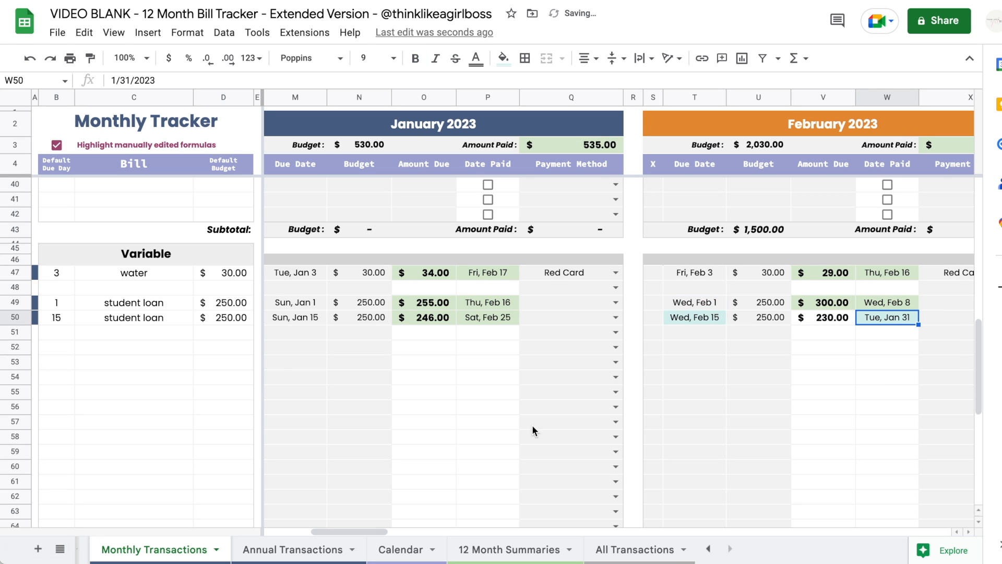
- Review the student loan rows, then switch to the Annual Transactions sheet
{"action": "scroll", "coordinate": [437, 432], "scroll_direction": "left", "scroll_amount": 10}
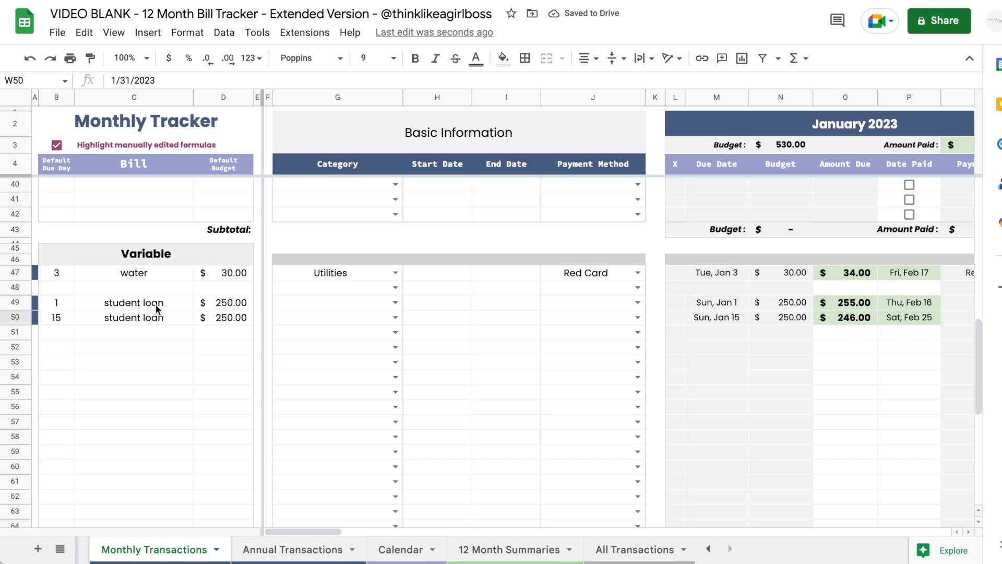
{"action": "left_click", "coordinate": [155, 308]}
{"action": "key", "text": "Down"}
{"action": "key", "text": "Up"}
{"action": "key", "text": "Left"}
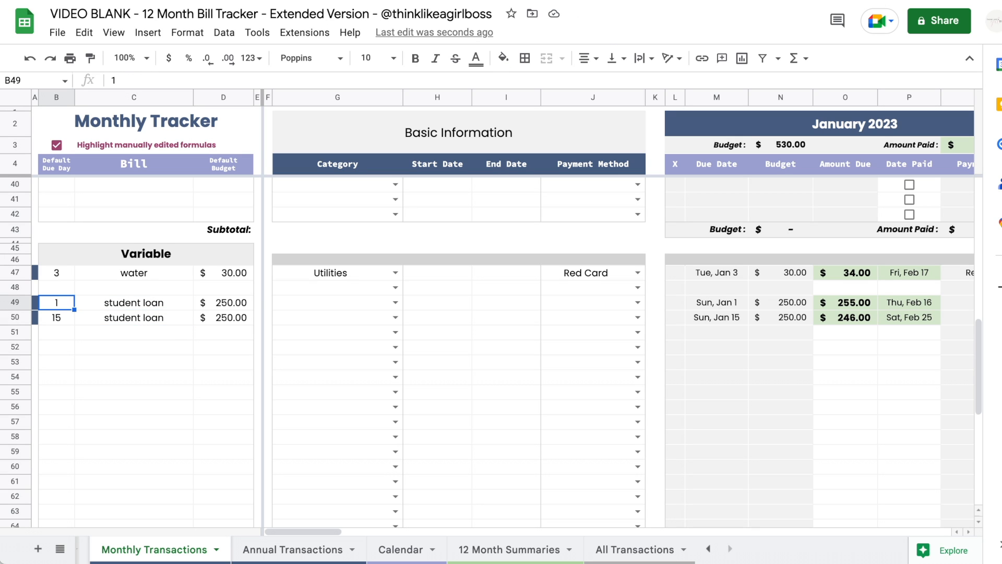
{"action": "key", "text": "Down"}
{"action": "key", "text": "Right"}
{"action": "key", "text": "Right"}
{"action": "scroll", "coordinate": [699, 337], "scroll_direction": "right", "scroll_amount": 15}
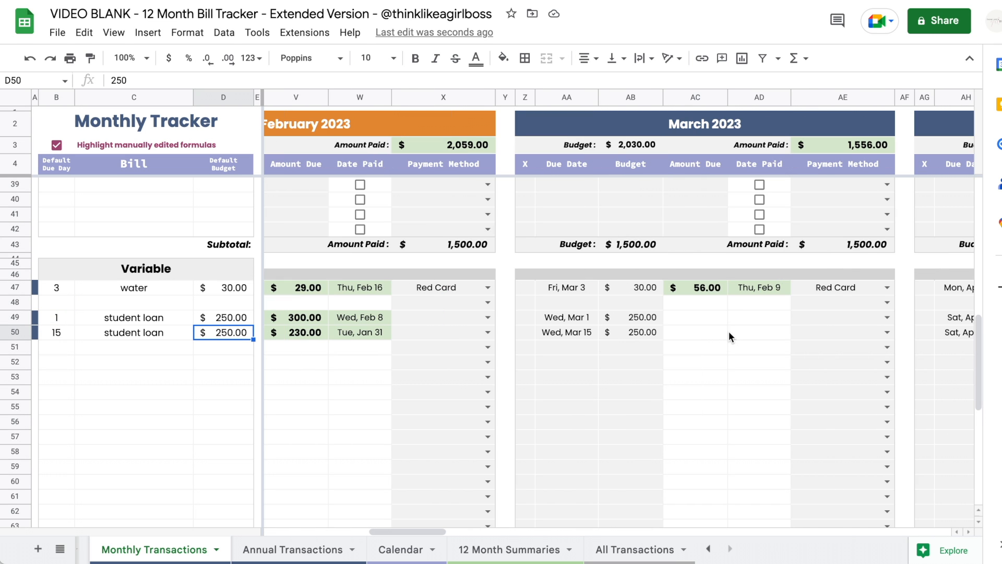
{"action": "scroll", "coordinate": [729, 334], "scroll_direction": "right", "scroll_amount": 10}
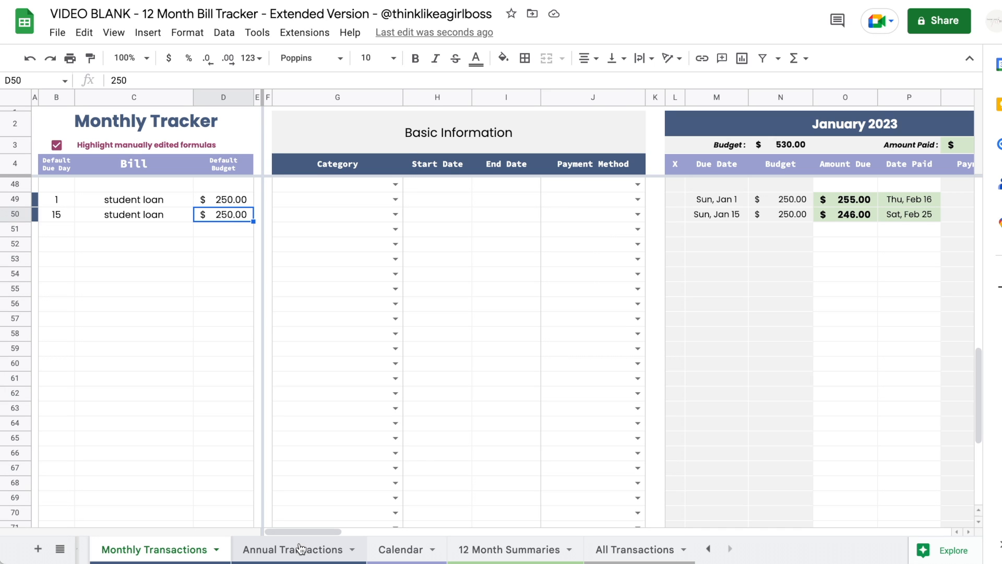
{"action": "left_click", "coordinate": [301, 548]}
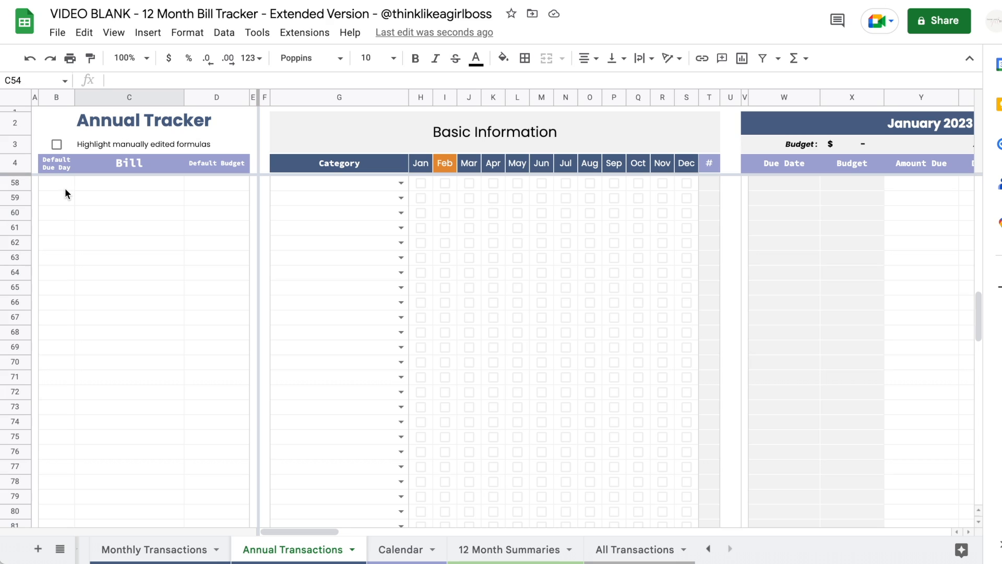
- Enter annual bill names Gym Membership, Car loan and 'something else'
{"action": "left_click", "coordinate": [120, 188]}
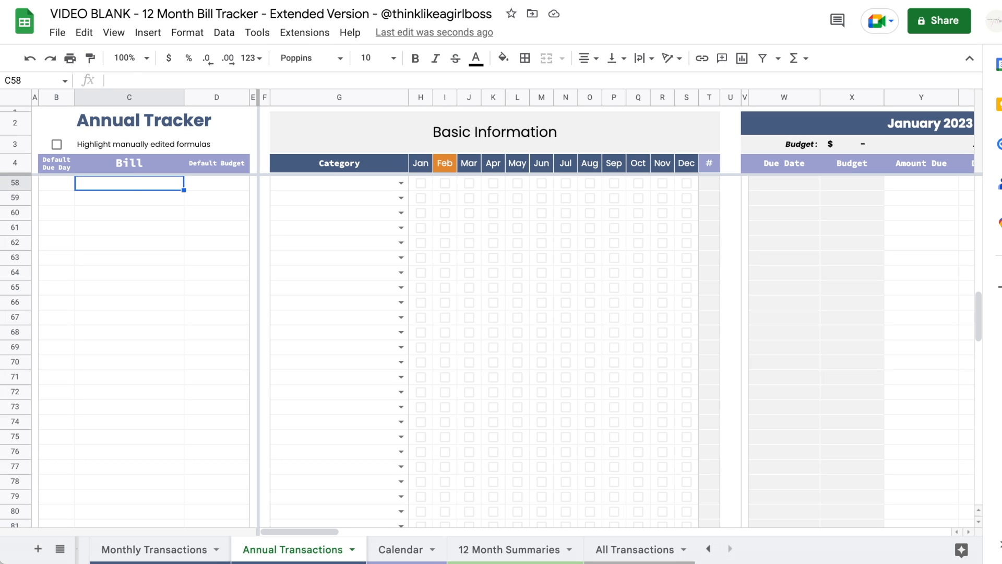
{"action": "type", "text": "Gym Membership"}
{"action": "key", "text": "Return"}
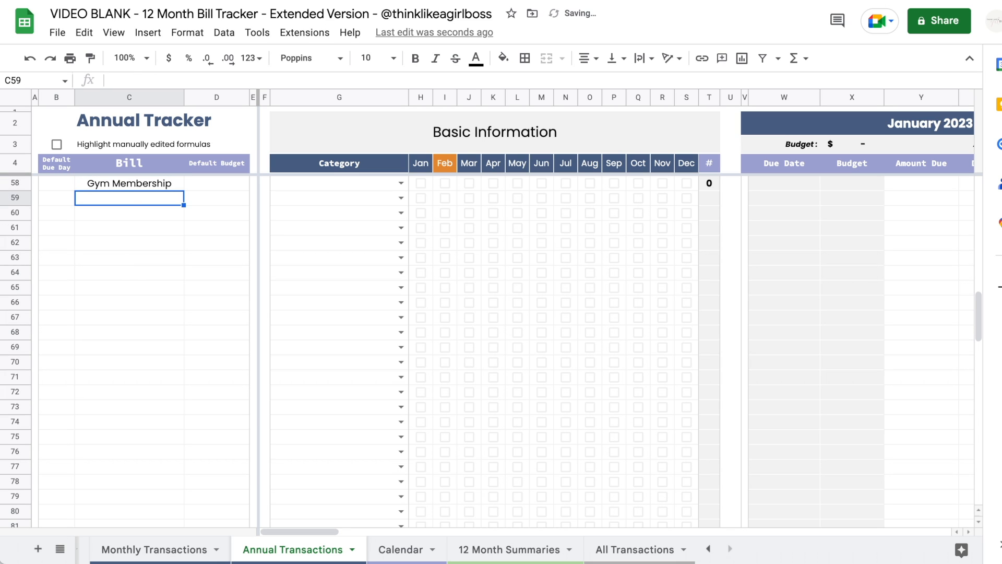
{"action": "type", "text": "Car loan"}
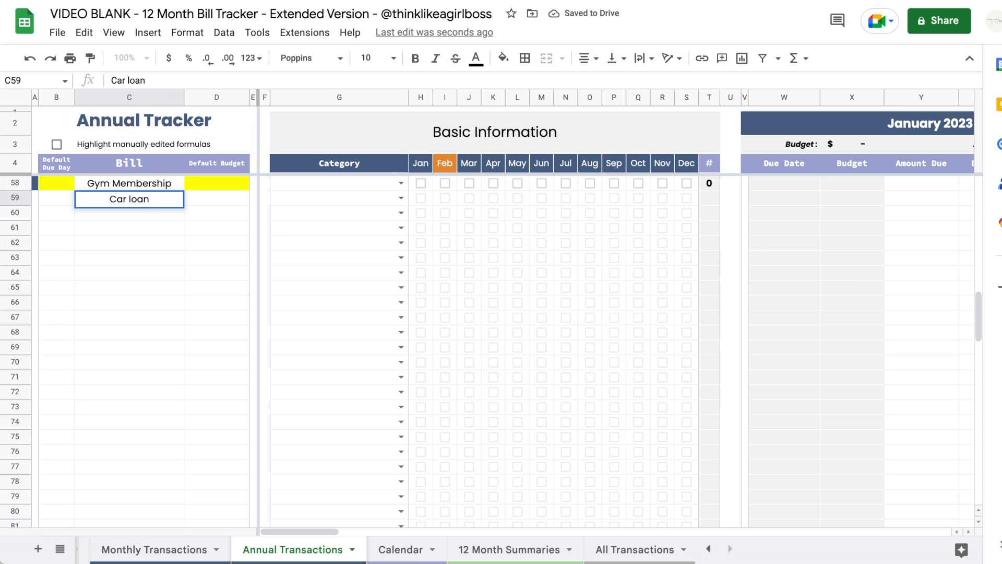
{"action": "key", "text": "Return"}
{"action": "type", "text": "something else"}
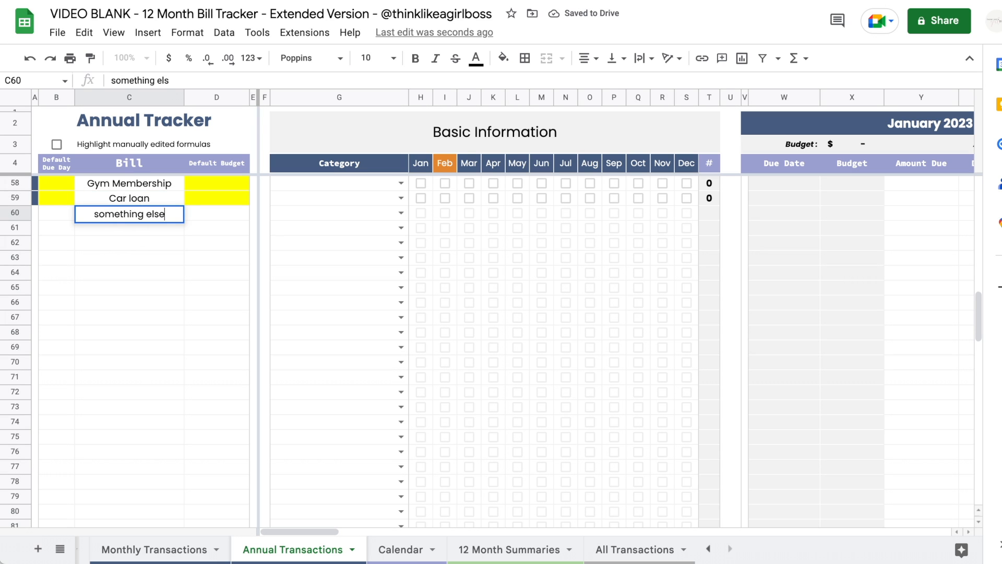
{"action": "key", "text": "Return"}
- Give the annual bills due days 23, 15 and 5
{"action": "left_click", "coordinate": [58, 186]}
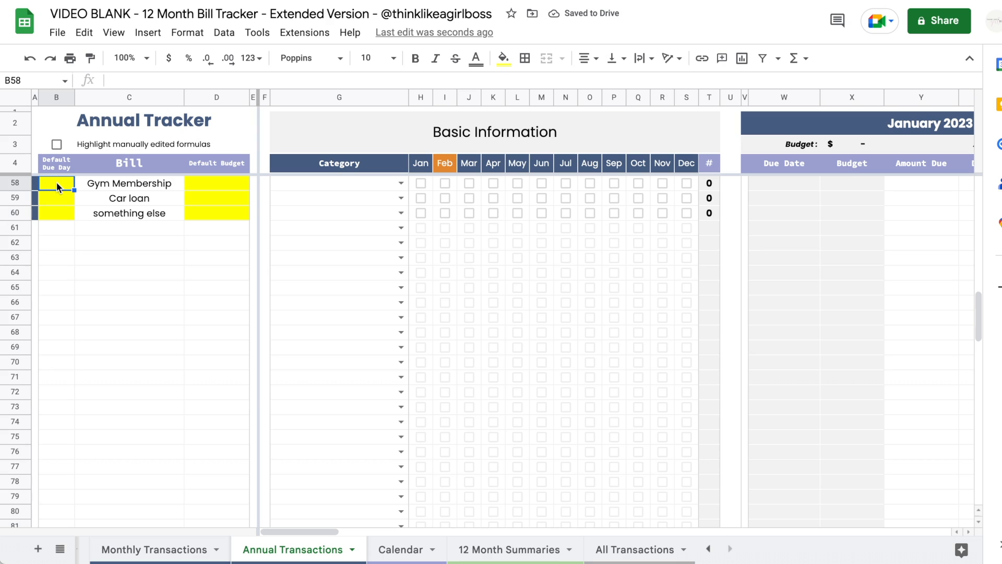
{"action": "type", "text": "23"}
{"action": "key", "text": "Return"}
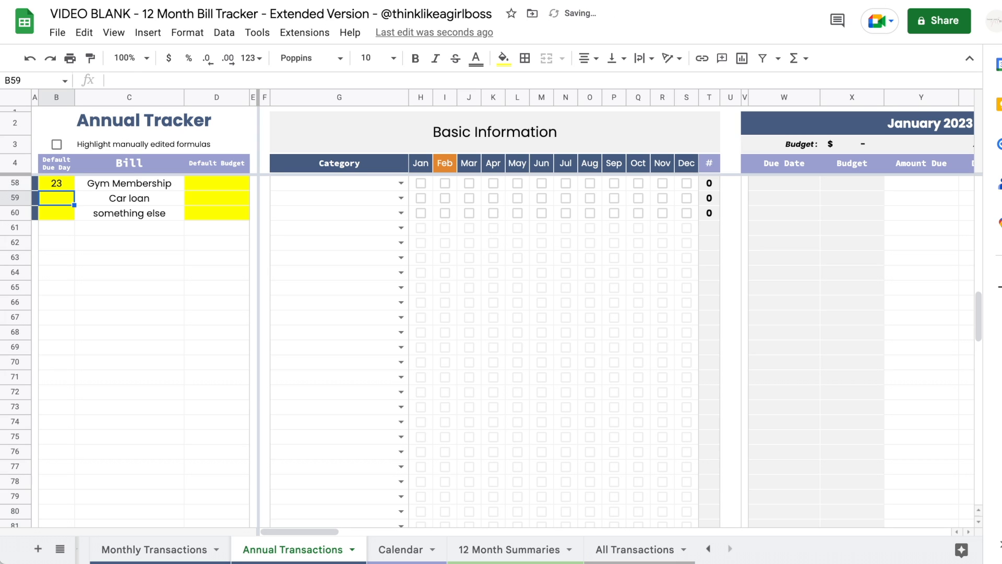
{"action": "type", "text": "15"}
{"action": "key", "text": "Return"}
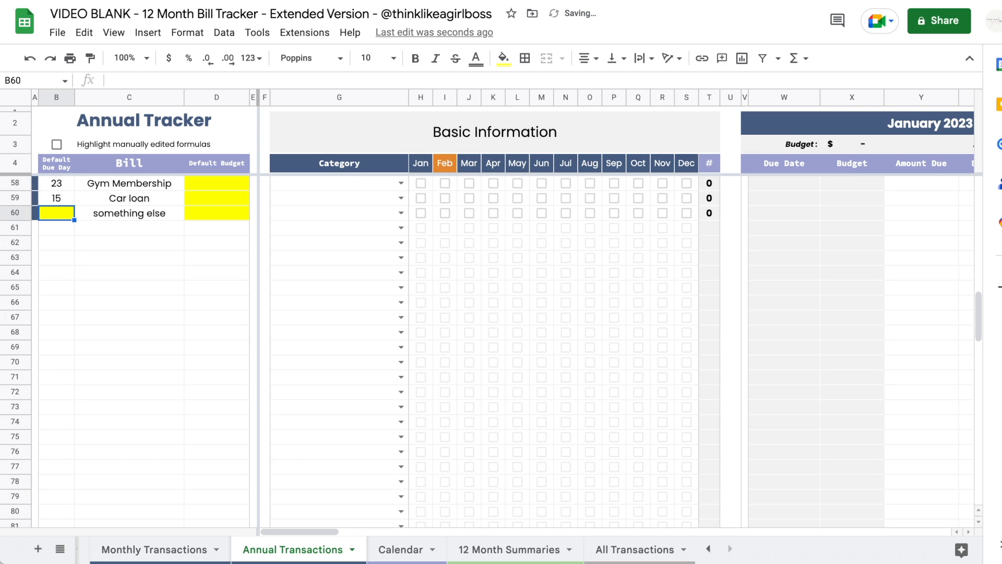
{"action": "type", "text": "5"}
{"action": "key", "text": "Return"}
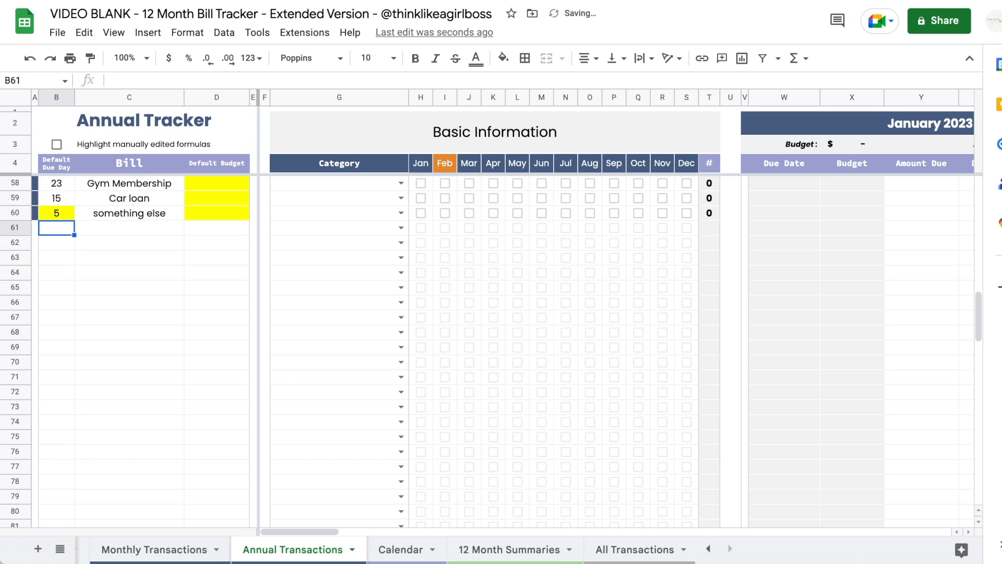
- Set the annual bills' budgets to 1000, 250 and 130
{"action": "left_click", "coordinate": [220, 186]}
{"action": "type", "text": "1000"}
{"action": "key", "text": "Return"}
{"action": "type", "text": "250"}
{"action": "key", "text": "Return"}
{"action": "type", "text": "130"}
{"action": "key", "text": "Return"}
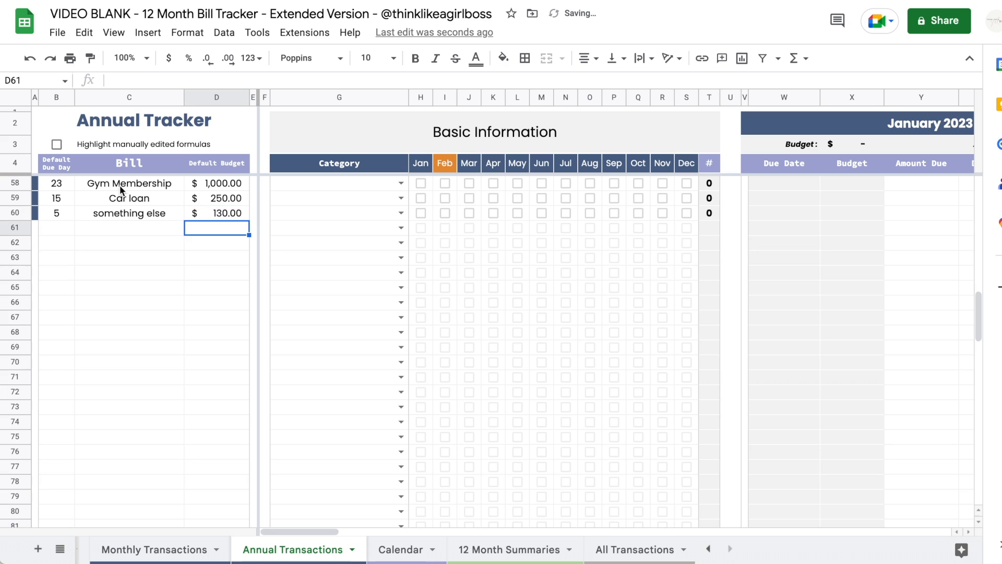
- Tick Gym Membership's Jan and Feb boxes so it appears due Jan 23 and Feb 23
{"action": "left_click", "coordinate": [421, 184]}
{"action": "left_click", "coordinate": [422, 194]}
{"action": "scroll", "coordinate": [539, 260], "scroll_direction": "right", "scroll_amount": 4}
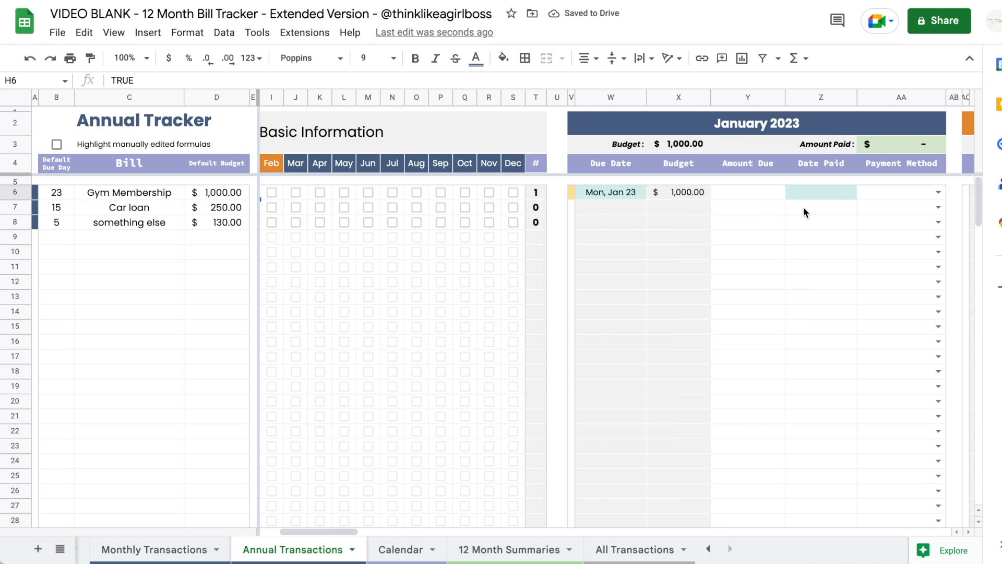
{"action": "scroll", "coordinate": [789, 216], "scroll_direction": "right", "scroll_amount": 5}
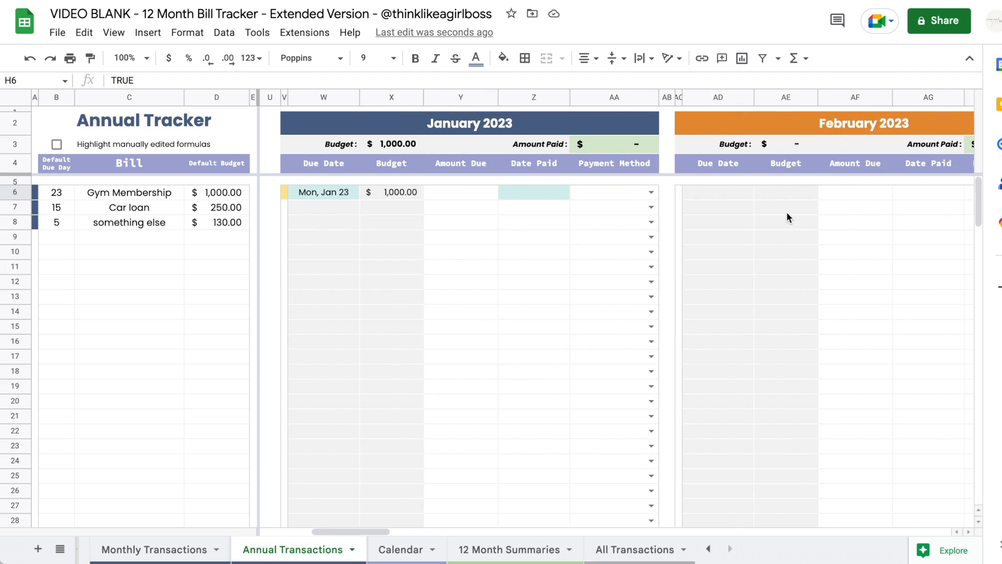
{"action": "scroll", "coordinate": [787, 212], "scroll_direction": "left", "scroll_amount": 8}
{"action": "scroll", "coordinate": [553, 186], "scroll_direction": "down", "scroll_amount": 1}
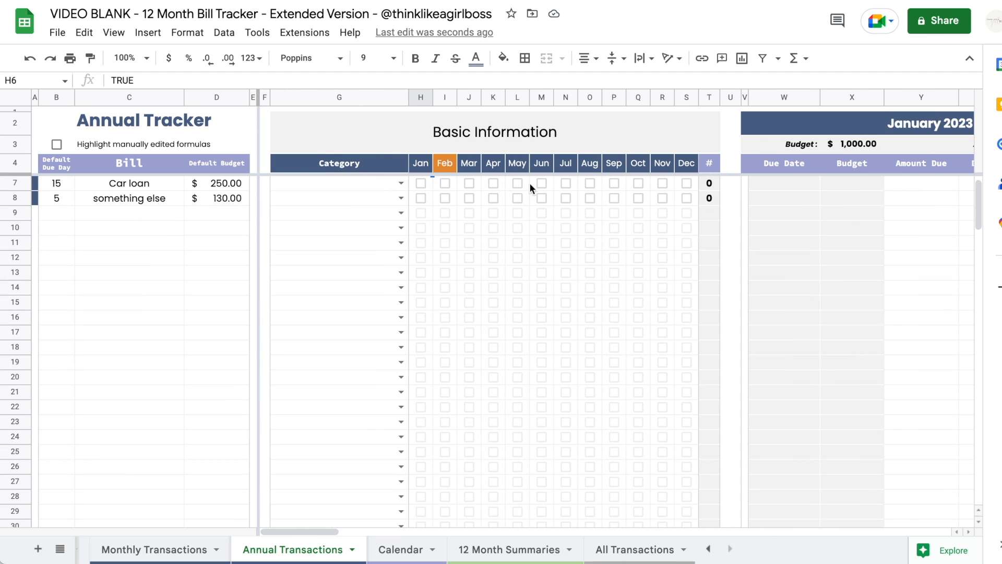
{"action": "scroll", "coordinate": [446, 190], "scroll_direction": "up", "scroll_amount": 1}
{"action": "left_click", "coordinate": [446, 194]}
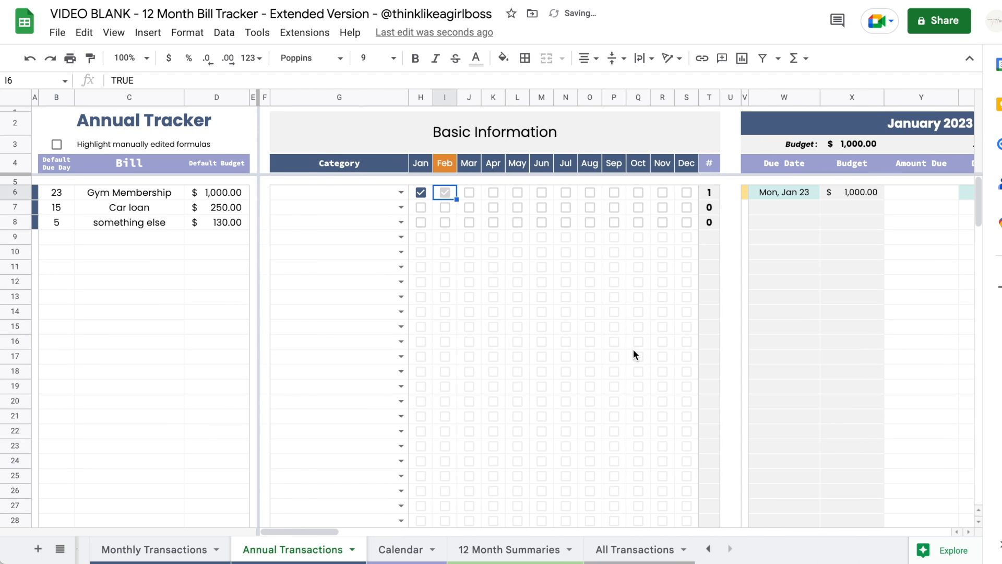
{"action": "scroll", "coordinate": [634, 355], "scroll_direction": "right", "scroll_amount": 5}
{"action": "scroll", "coordinate": [634, 350], "scroll_direction": "right", "scroll_amount": 5}
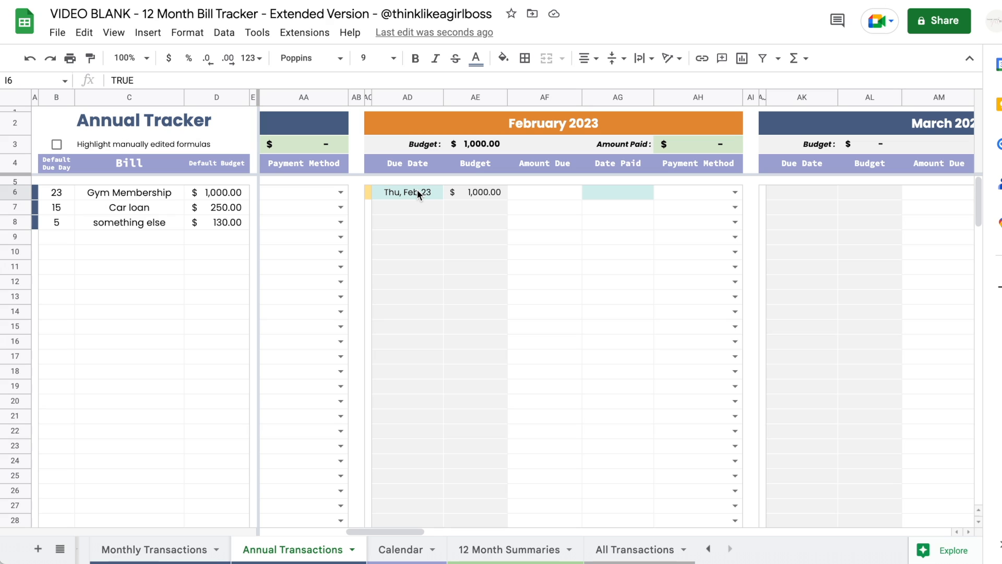
- Review Gym Membership's default due day of 23 and its $1,000 budget formula
{"action": "left_click", "coordinate": [56, 197]}
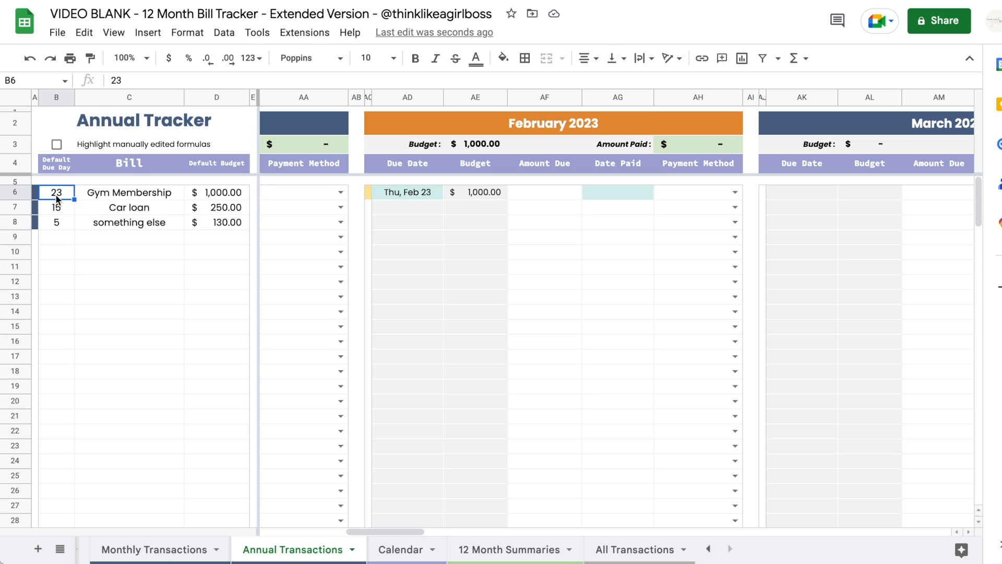
{"action": "left_click", "coordinate": [463, 190]}
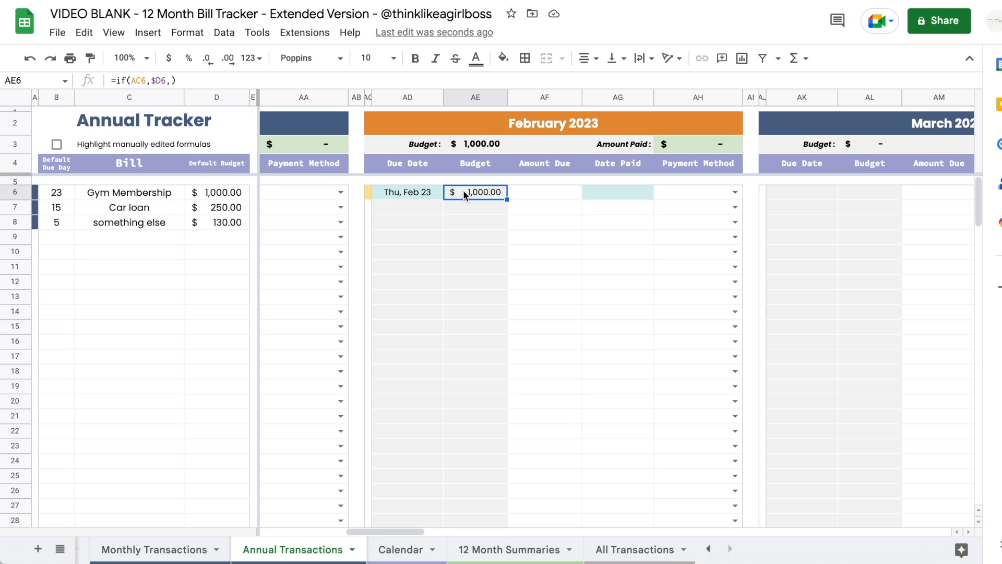
{"action": "left_click", "coordinate": [211, 192]}
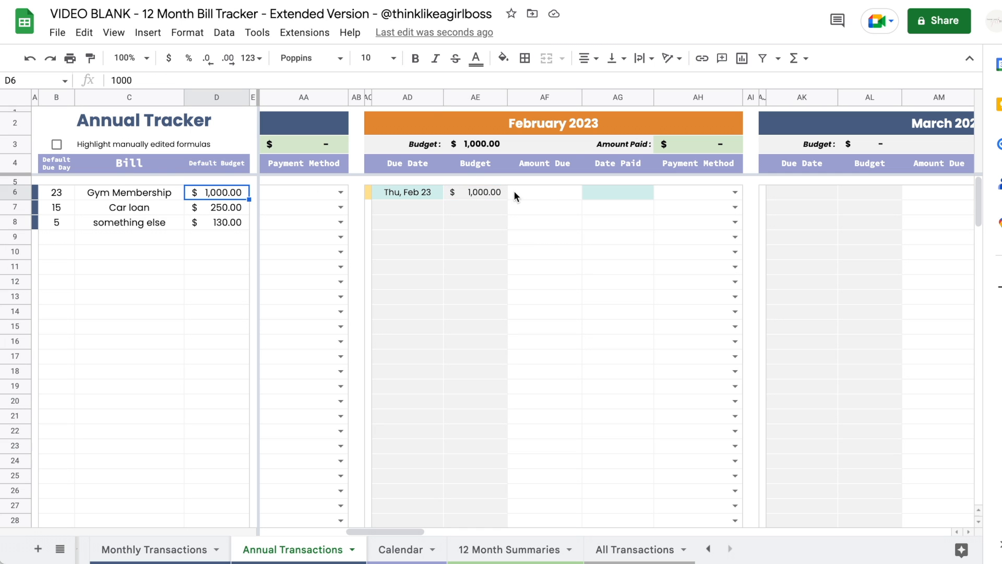
{"action": "scroll", "coordinate": [546, 189], "scroll_direction": "left", "scroll_amount": 5}
{"action": "left_click", "coordinate": [532, 194]}
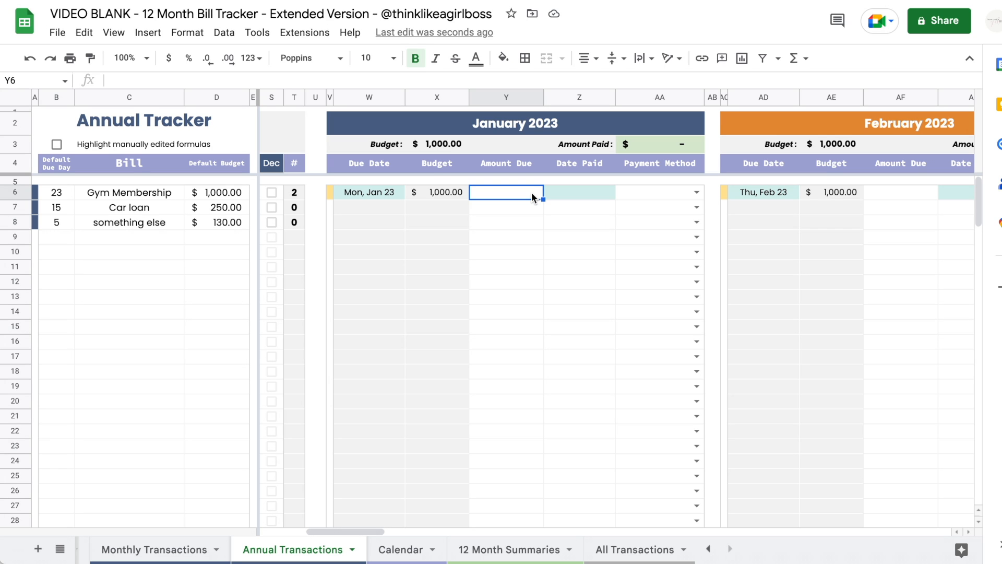
- Record January's gym payment: $1,030 due, paid Feb 15 with Blue Card
{"action": "type", "text": "1030"}
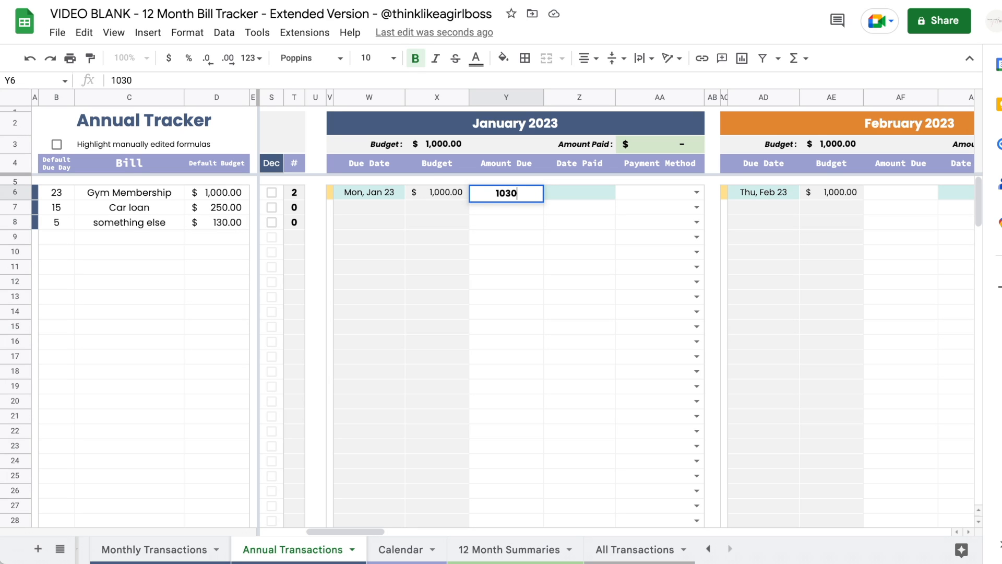
{"action": "key", "text": "Return"}
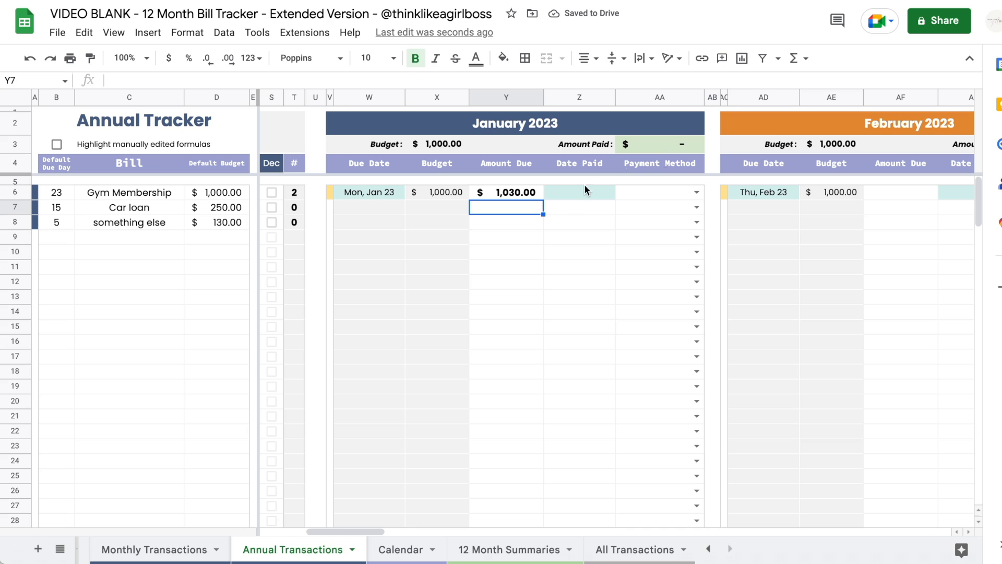
{"action": "double_click", "coordinate": [571, 192]}
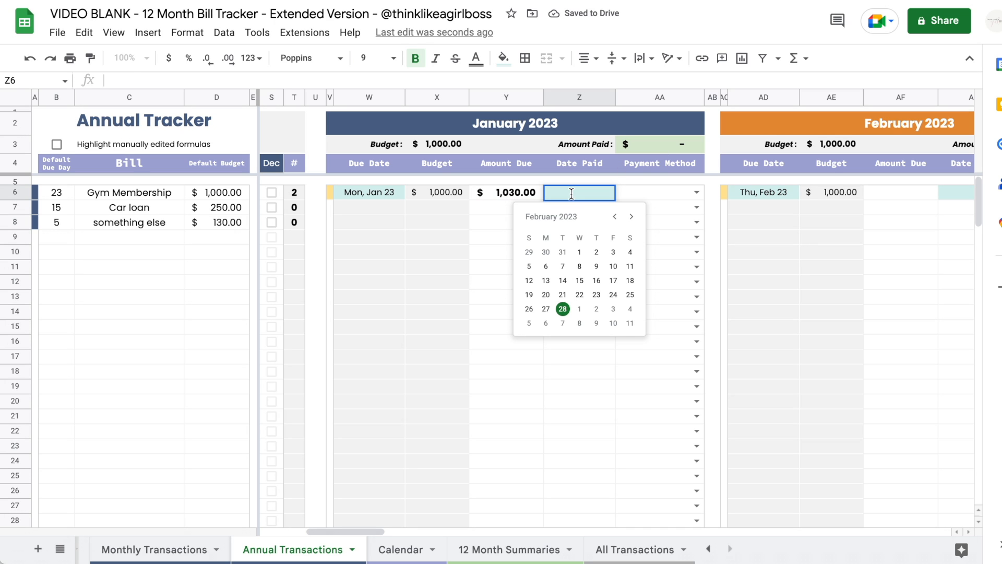
{"action": "left_click", "coordinate": [579, 281]}
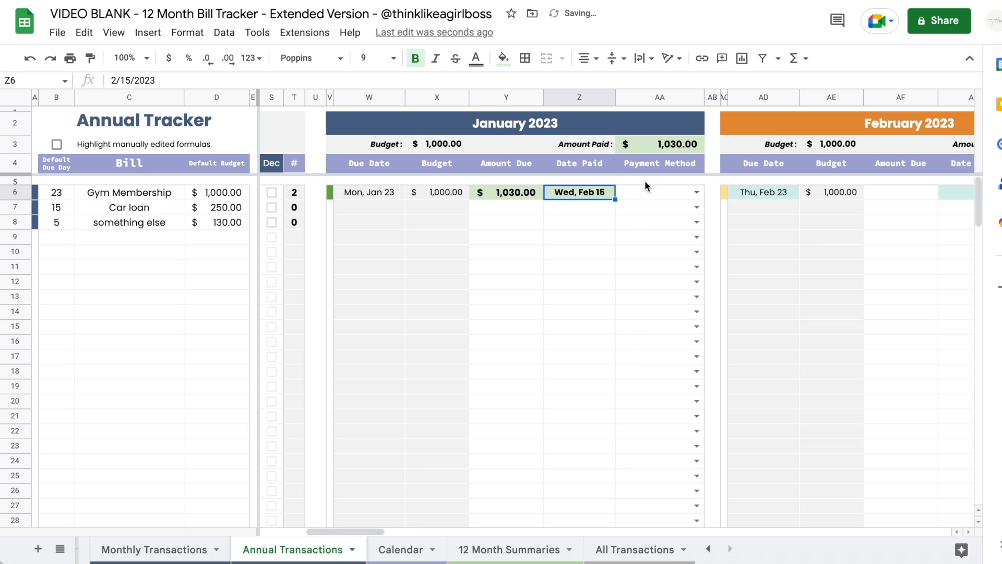
{"action": "left_click", "coordinate": [698, 193]}
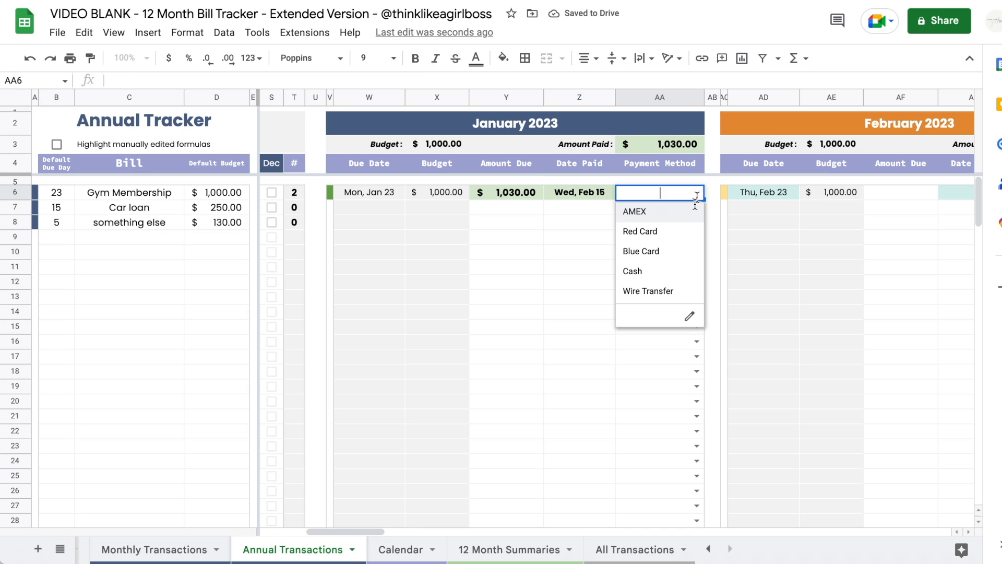
{"action": "left_click", "coordinate": [670, 252]}
{"action": "scroll", "coordinate": [669, 252], "scroll_direction": "left", "scroll_amount": 5}
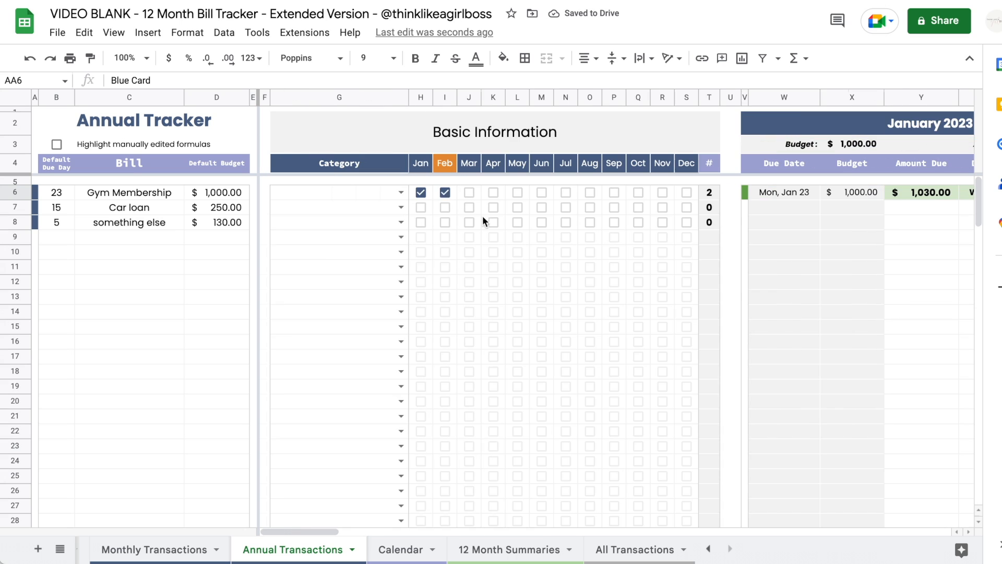
- Categorise the gym membership as Gym, the car loan as Car and something else as Other
{"action": "left_click", "coordinate": [404, 193]}
{"action": "left_click", "coordinate": [324, 232]}
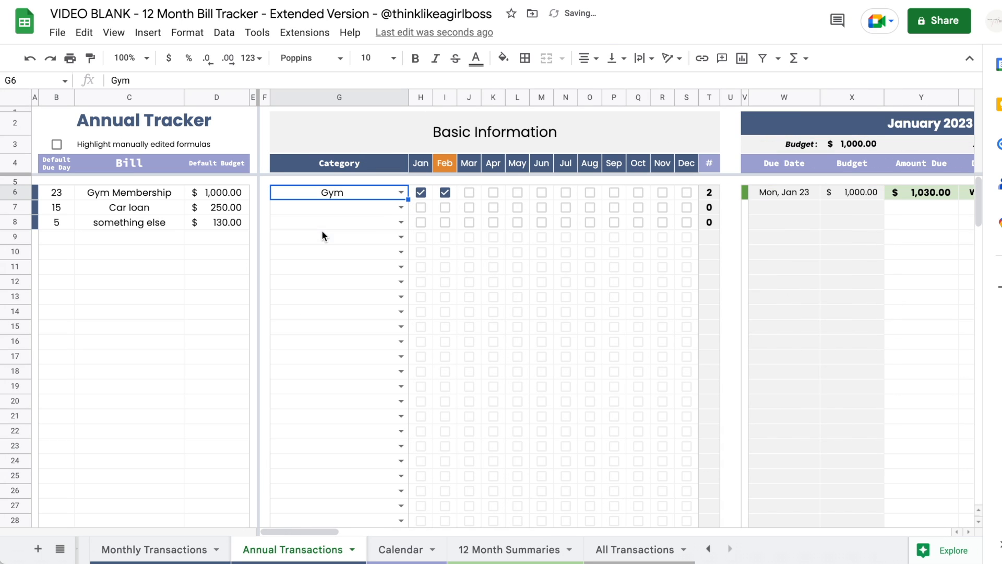
{"action": "left_click", "coordinate": [400, 208]}
{"action": "left_click", "coordinate": [340, 285]}
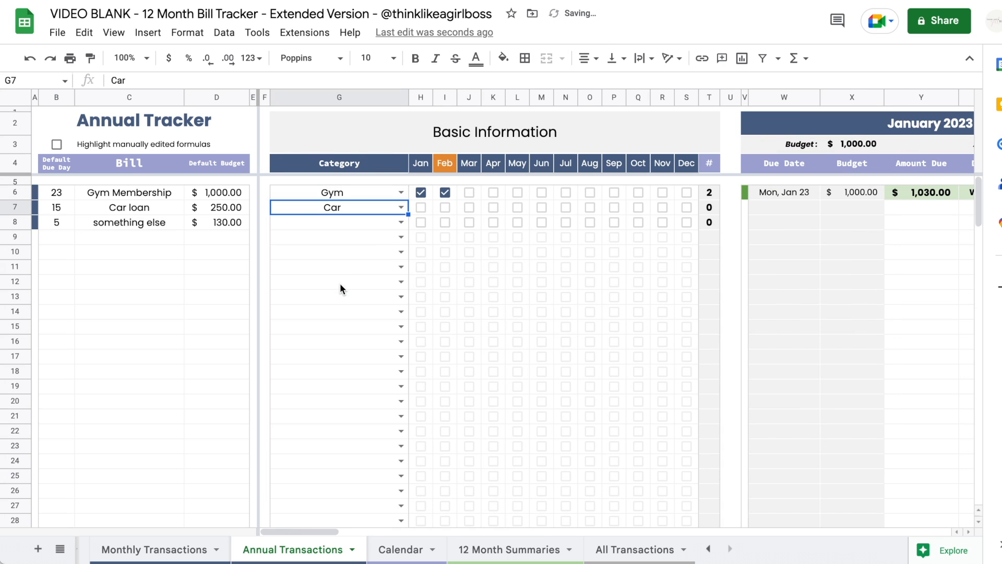
{"action": "left_click", "coordinate": [398, 221]}
{"action": "left_click", "coordinate": [295, 441]}
- Make the car loan and something else January bills with amounts due $240 and $129
{"action": "left_click", "coordinate": [420, 208]}
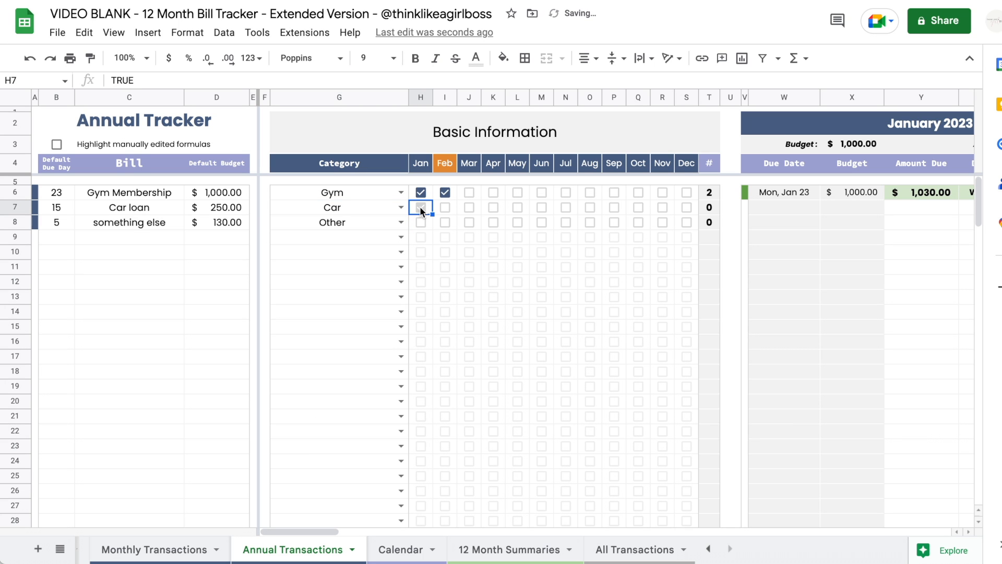
{"action": "left_click", "coordinate": [421, 222]}
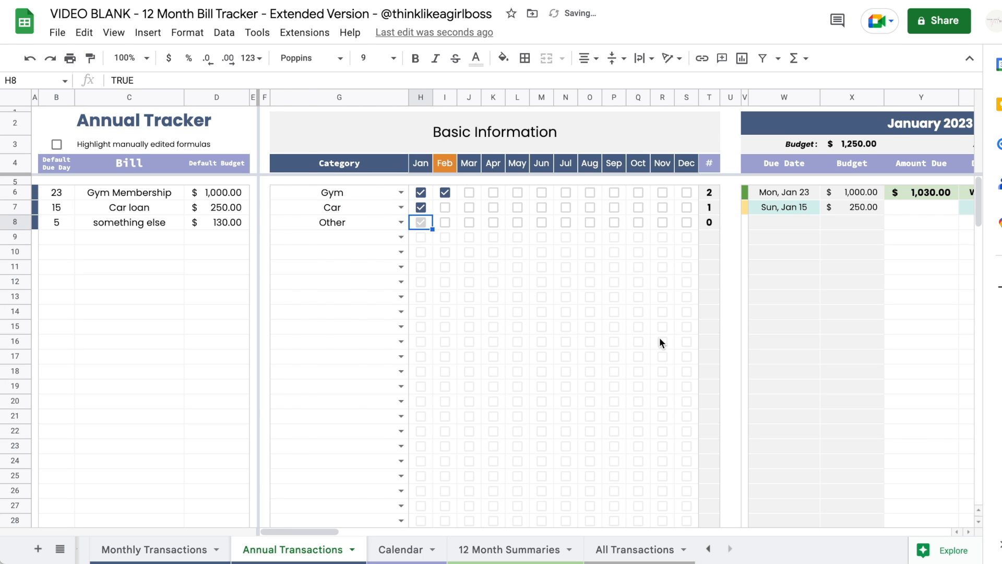
{"action": "scroll", "coordinate": [659, 337], "scroll_direction": "right", "scroll_amount": 3}
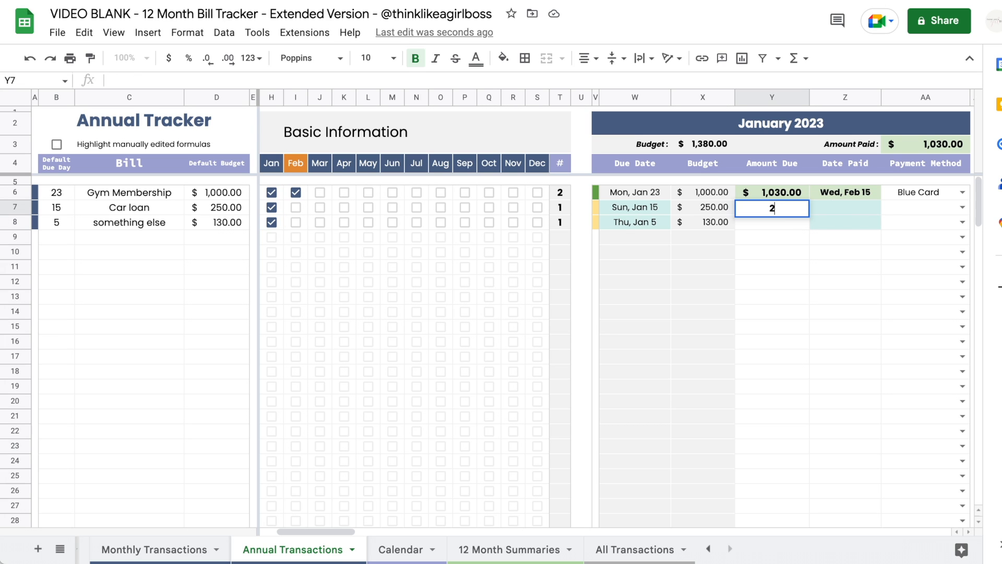
{"action": "type", "text": "240"}
{"action": "key", "text": "Return"}
{"action": "type", "text": "129"}
{"action": "key", "text": "Return"}
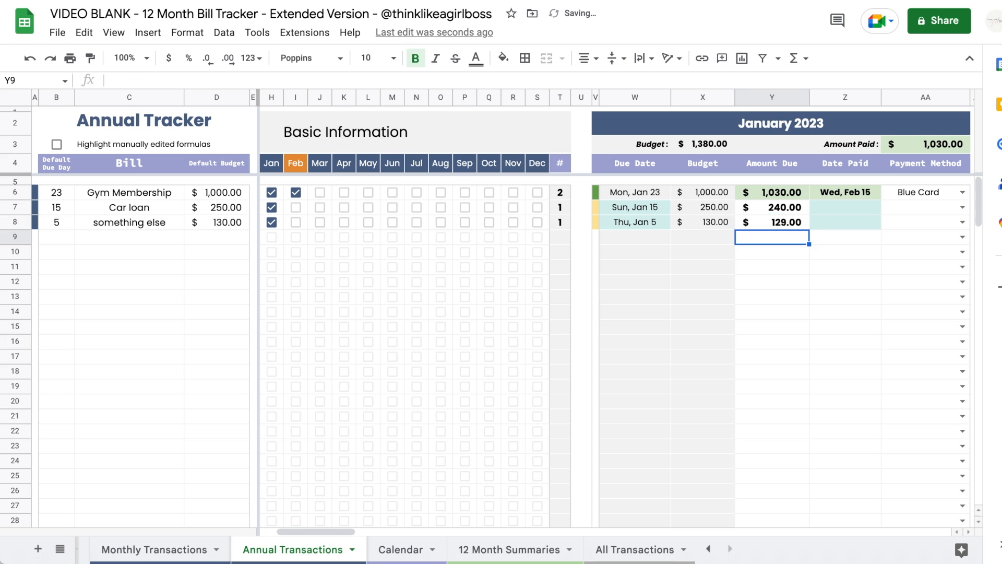
- Record paid dates of Feb 1 for the car loan and Feb 10 for something else
{"action": "double_click", "coordinate": [826, 206]}
{"action": "left_click", "coordinate": [860, 262]}
{"action": "double_click", "coordinate": [841, 224]}
{"action": "left_click", "coordinate": [882, 293]}
{"action": "scroll", "coordinate": [786, 295], "scroll_direction": "right", "scroll_amount": 10}
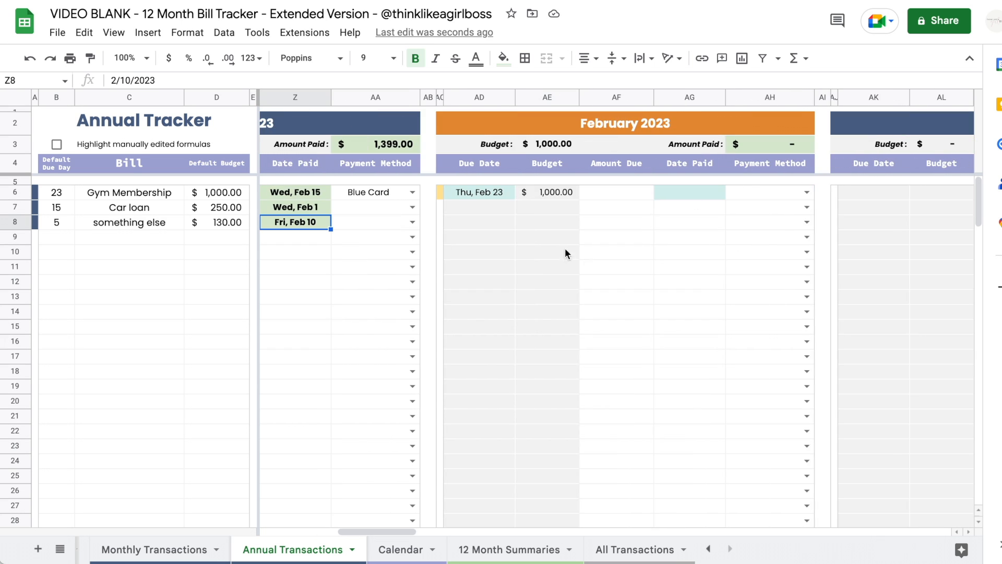
{"action": "scroll", "coordinate": [697, 265], "scroll_direction": "right", "scroll_amount": 3}
{"action": "scroll", "coordinate": [697, 264], "scroll_direction": "left", "scroll_amount": 3}
{"action": "left_click", "coordinate": [630, 192]}
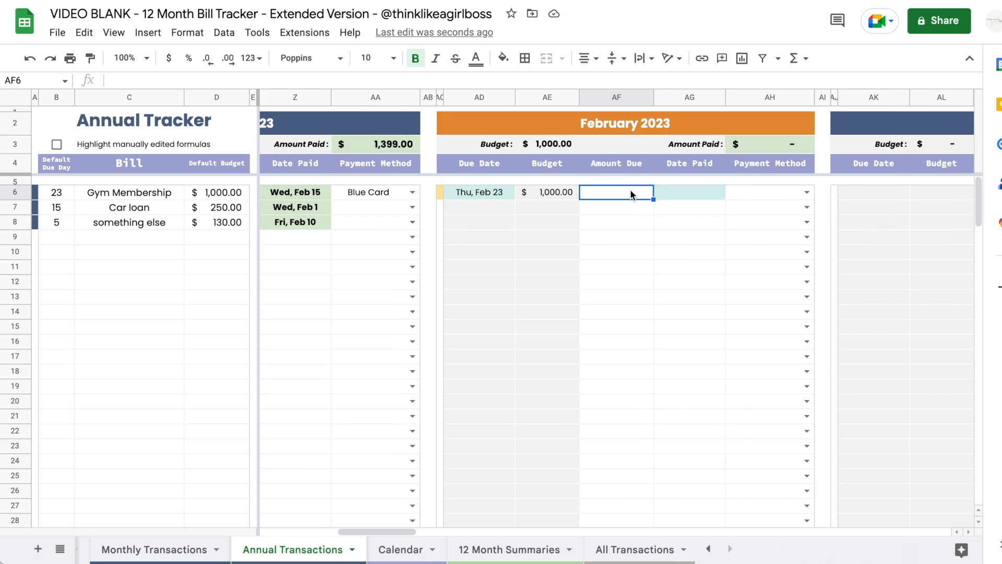
- Record the February gym payment of $1,230, paid on Feb 9
{"action": "type", "text": "1230"}
{"action": "key", "text": "Return"}
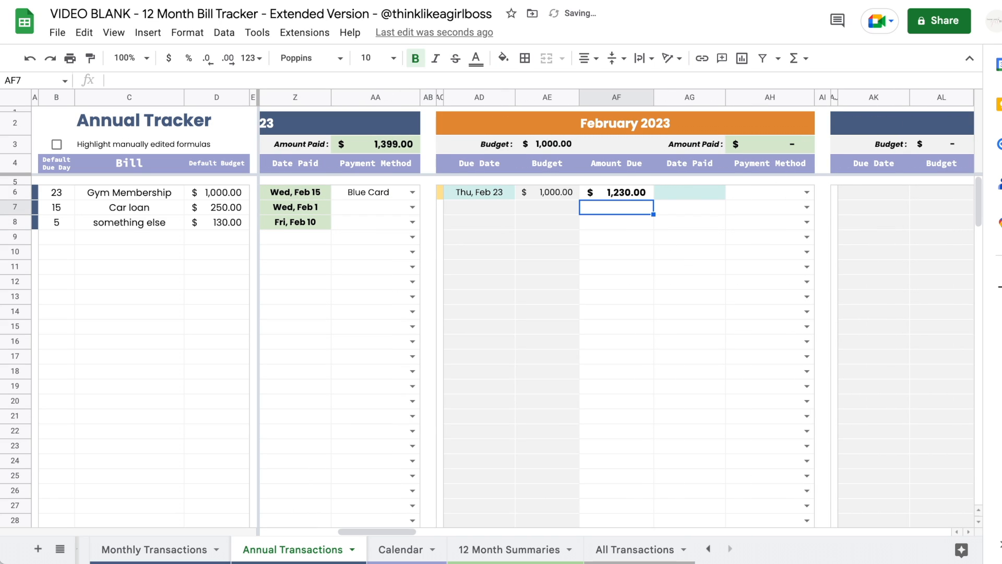
{"action": "double_click", "coordinate": [685, 192]}
{"action": "left_click", "coordinate": [703, 258]}
{"action": "scroll", "coordinate": [781, 254], "scroll_direction": "left", "scroll_amount": 5}
{"action": "scroll", "coordinate": [781, 254], "scroll_direction": "right", "scroll_amount": 10}
{"action": "scroll", "coordinate": [781, 250], "scroll_direction": "right", "scroll_amount": 5}
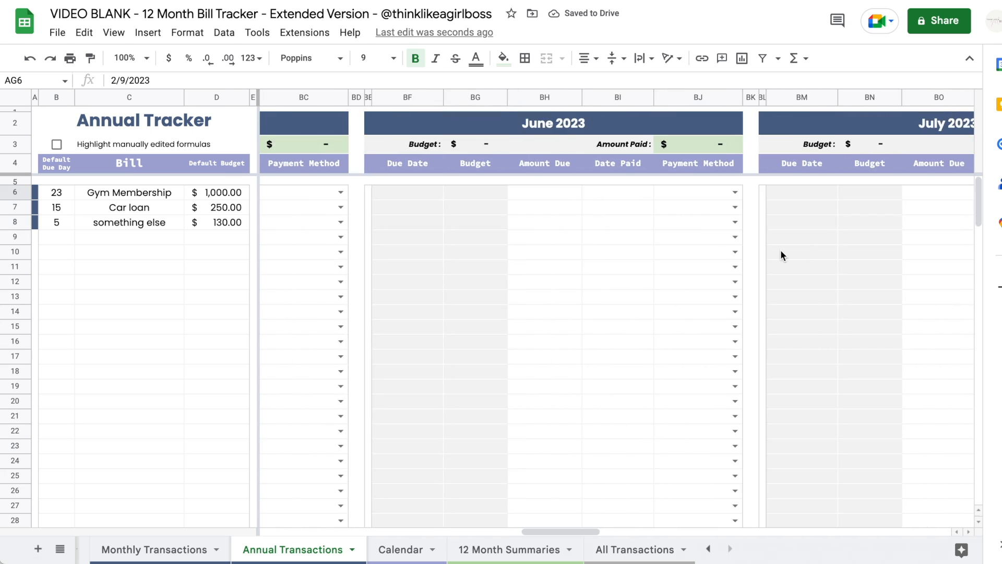
{"action": "scroll", "coordinate": [781, 250], "scroll_direction": "left", "scroll_amount": 15}
- Tick the December boxes for Gym Membership, Car loan and something else
{"action": "left_click", "coordinate": [687, 193]}
{"action": "left_click", "coordinate": [686, 206]}
{"action": "left_click", "coordinate": [686, 223]}
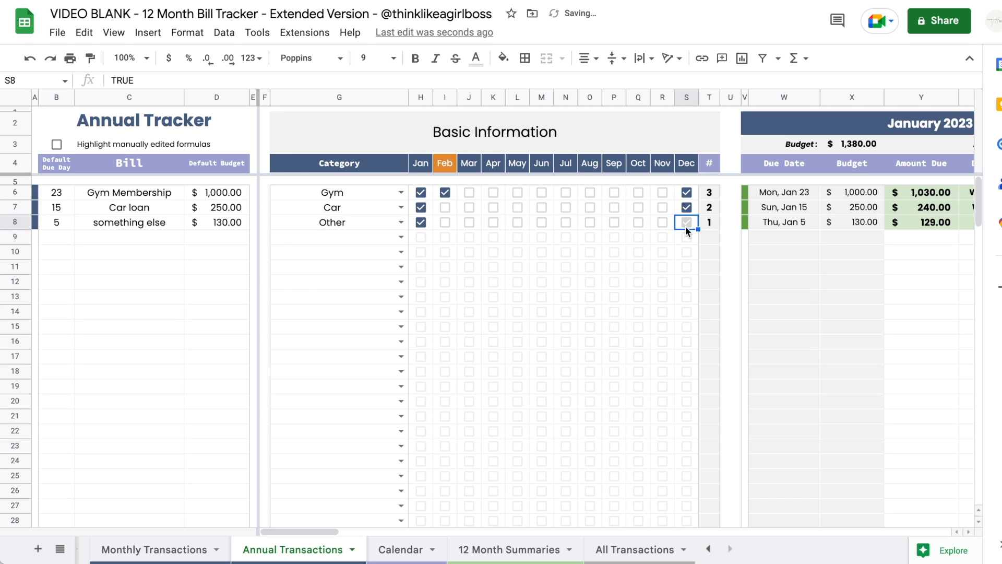
{"action": "scroll", "coordinate": [685, 226], "scroll_direction": "right", "scroll_amount": 15}
{"action": "scroll", "coordinate": [684, 225], "scroll_direction": "right", "scroll_amount": 15}
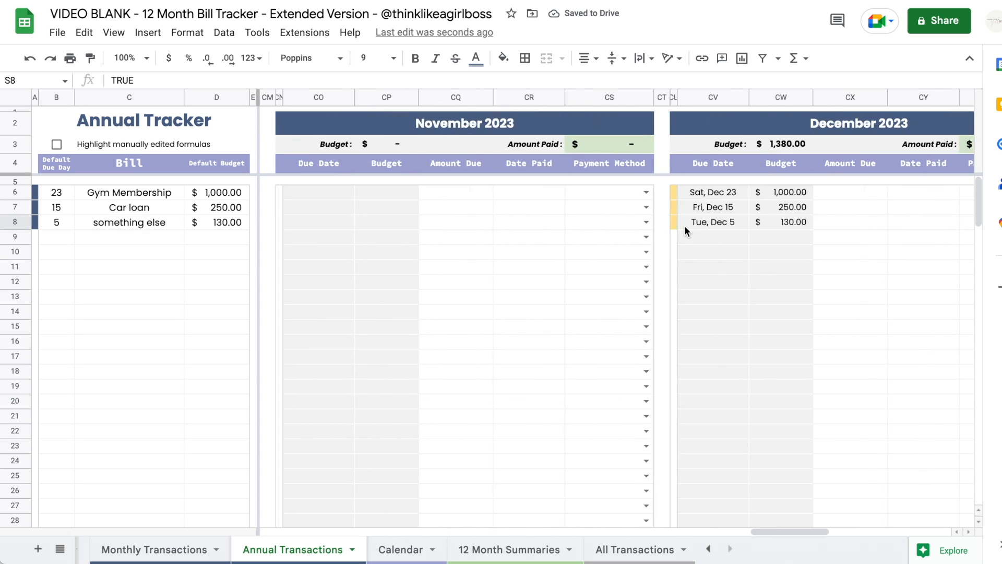
{"action": "scroll", "coordinate": [386, 222], "scroll_direction": "left", "scroll_amount": 1}
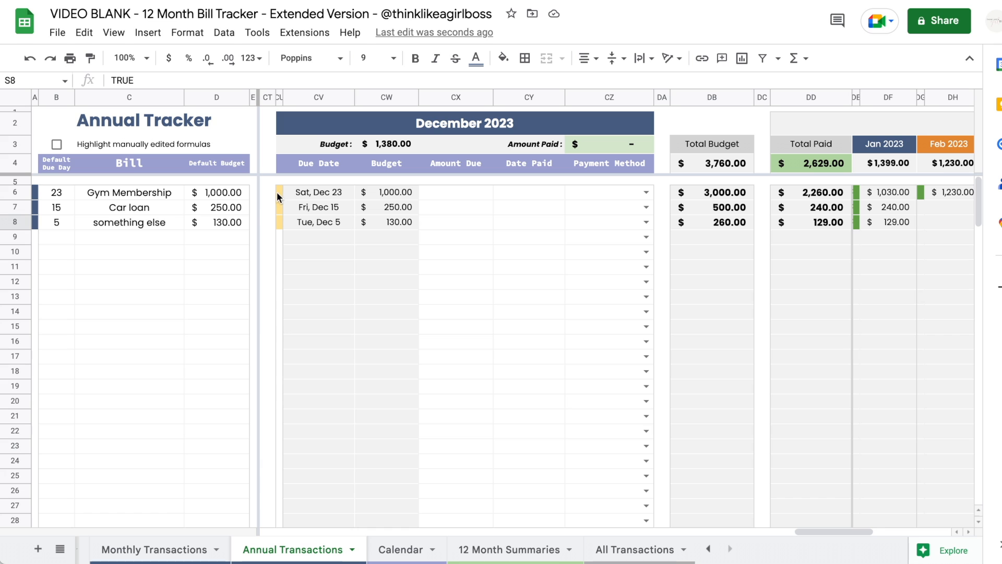
{"action": "scroll", "coordinate": [430, 230], "scroll_direction": "right", "scroll_amount": 10}
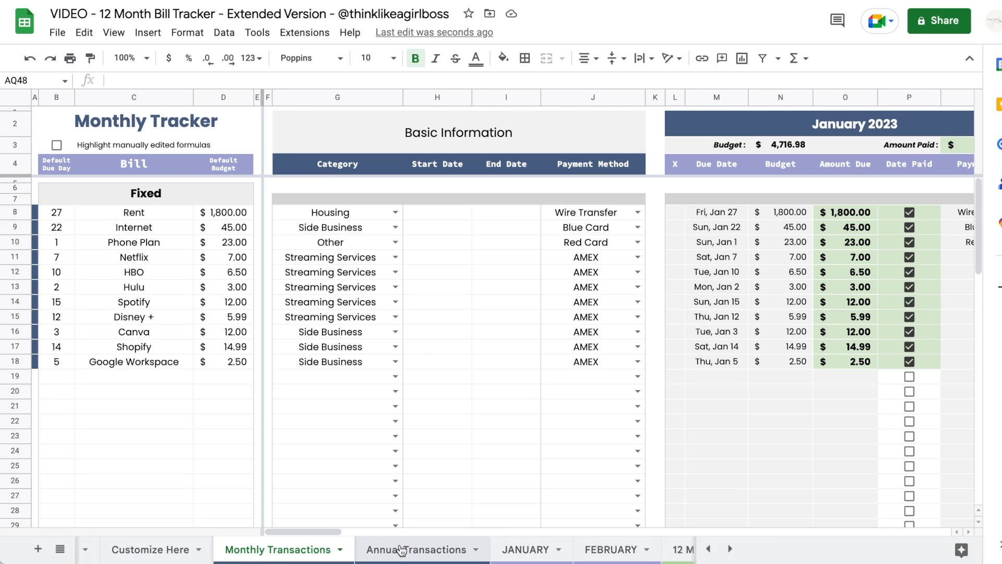
- Return to the Monthly Transactions sheet and look over the fixed bills from Rent to Google Workspace
{"action": "left_click", "coordinate": [400, 550]}
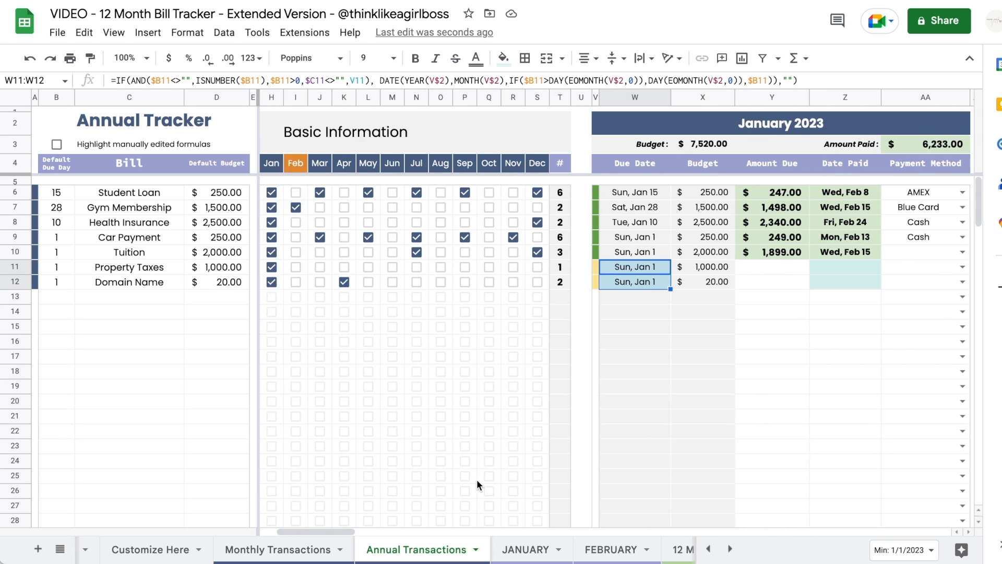
{"action": "left_click", "coordinate": [291, 548]}
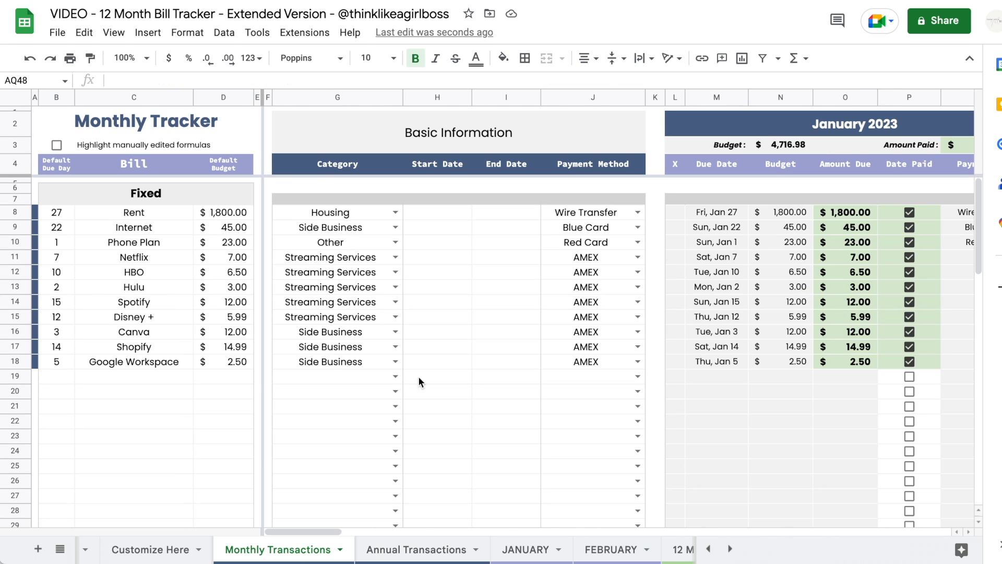
{"action": "scroll", "coordinate": [554, 292], "scroll_direction": "right", "scroll_amount": 1}
{"action": "scroll", "coordinate": [527, 262], "scroll_direction": "left", "scroll_amount": 4}
{"action": "left_click_drag", "start_coordinate": [60, 214], "coordinate": [602, 367]}
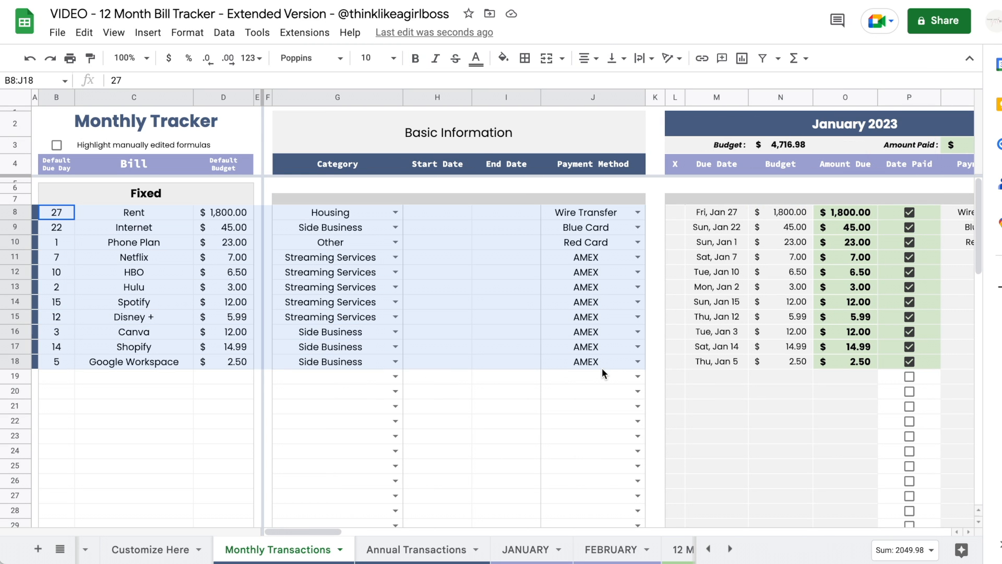
{"action": "scroll", "coordinate": [600, 391], "scroll_direction": "right", "scroll_amount": 15}
{"action": "left_click", "coordinate": [600, 390]}
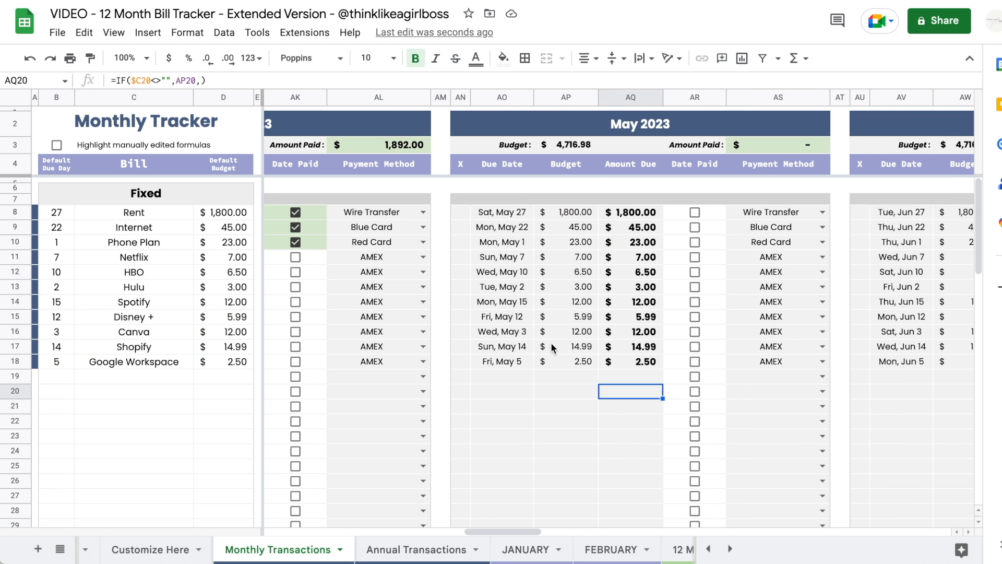
- Delete the May due dates, budgets and amounts for Netflix, HBO and Hulu (AO11:AQ13)
{"action": "left_click", "coordinate": [513, 258]}
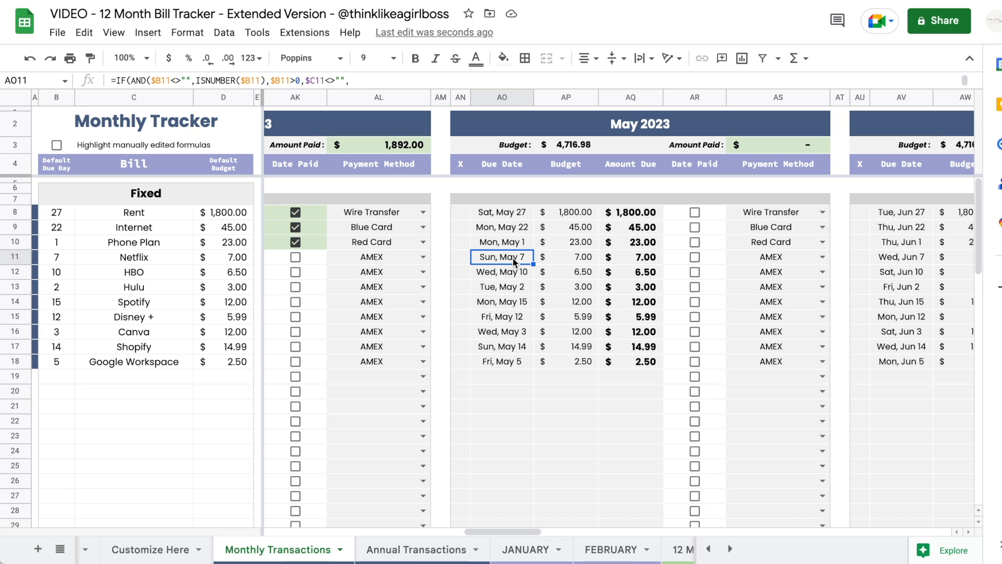
{"action": "left_click_drag", "start_coordinate": [503, 255], "coordinate": [635, 288]}
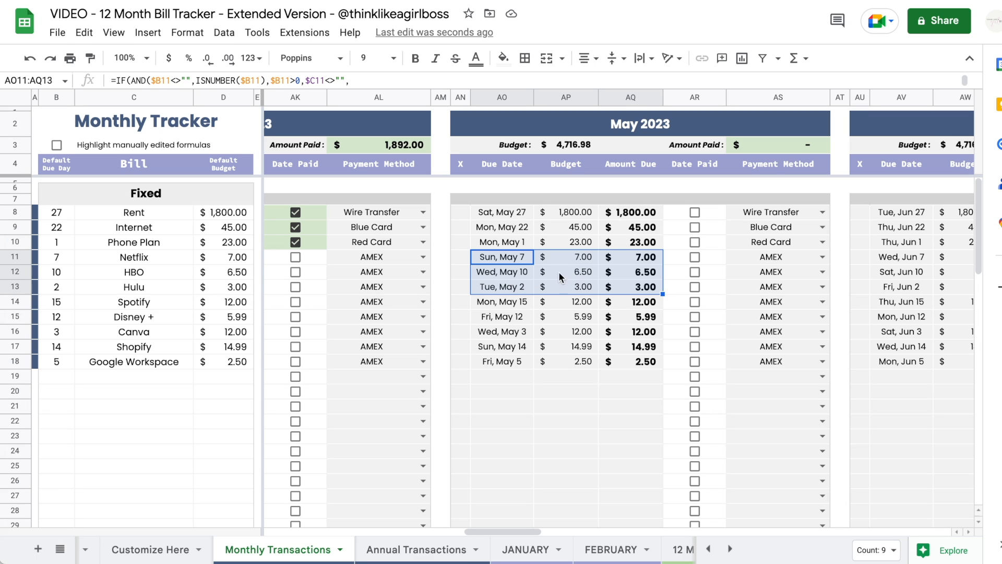
{"action": "left_click", "coordinate": [518, 256]}
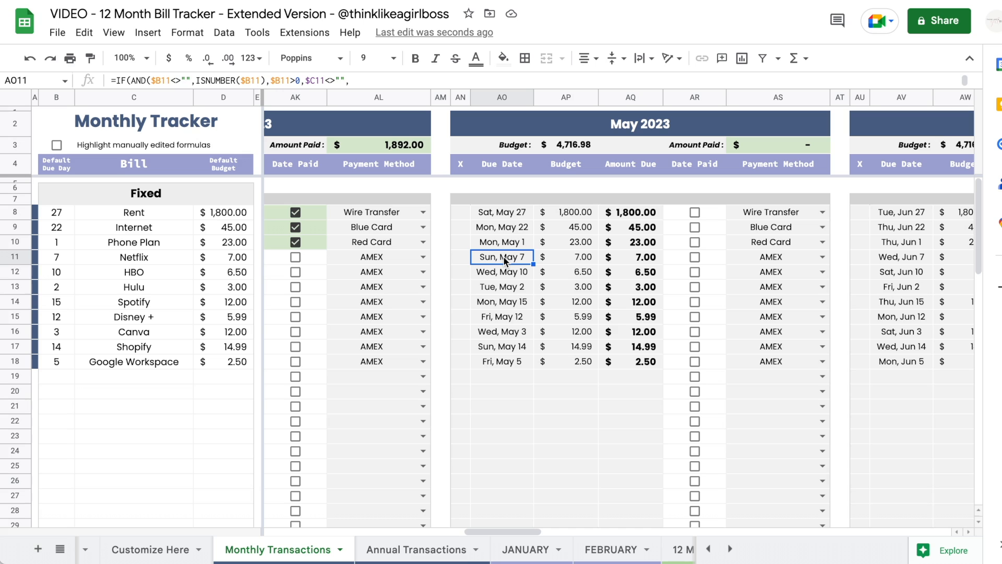
{"action": "left_click_drag", "start_coordinate": [500, 256], "coordinate": [637, 293]}
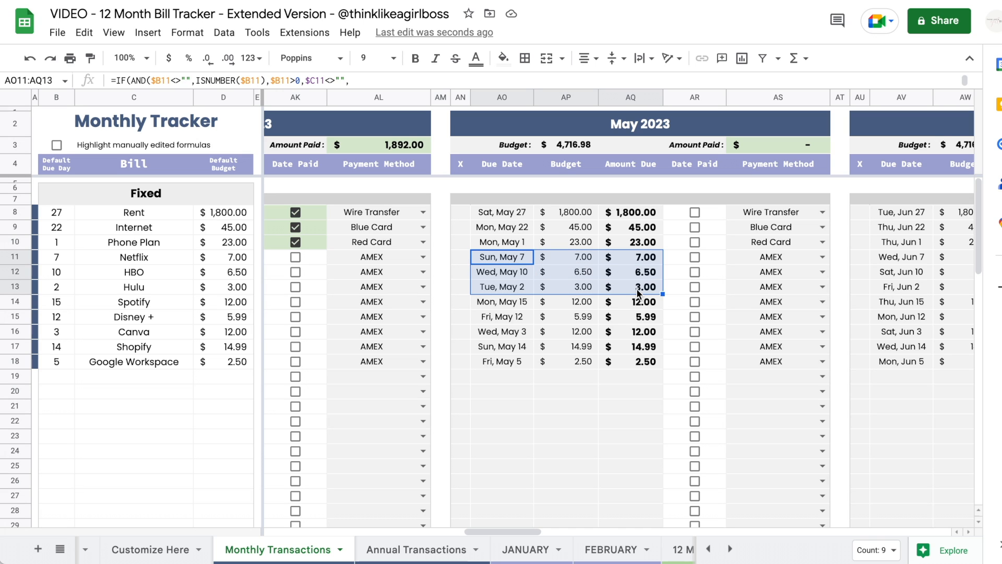
{"action": "key", "text": "Delete"}
- Fill the cleared May cells dark grey, then try Feb 14 and Feb 10 due dates for Netflix and HBO
{"action": "key", "text": "ctrl+y"}
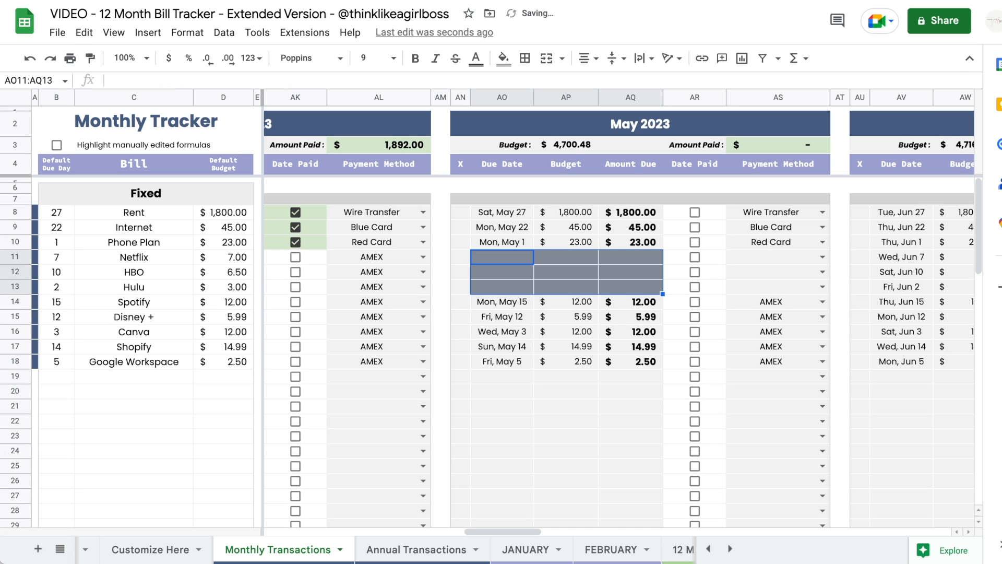
{"action": "left_click", "coordinate": [791, 406]}
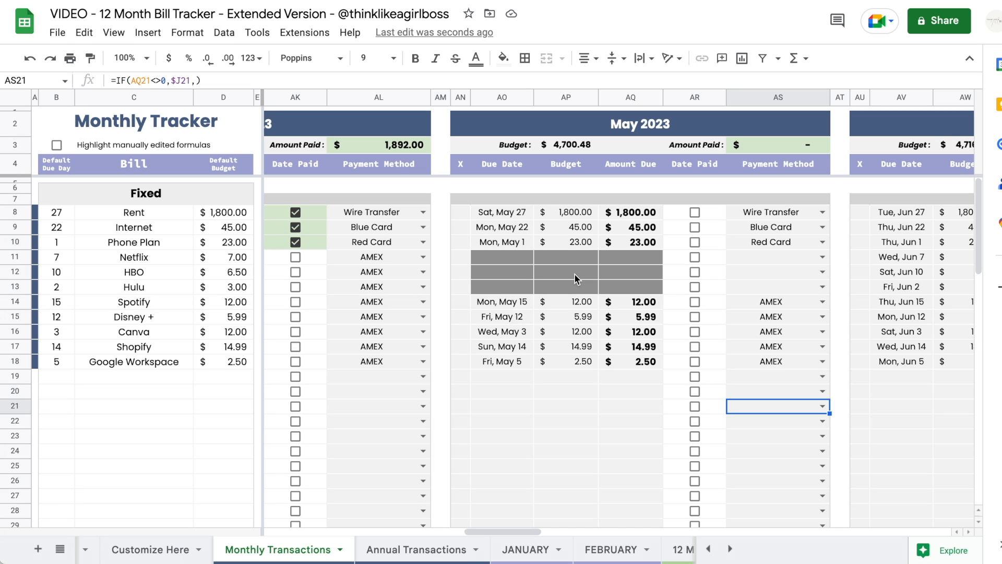
{"action": "double_click", "coordinate": [510, 256]}
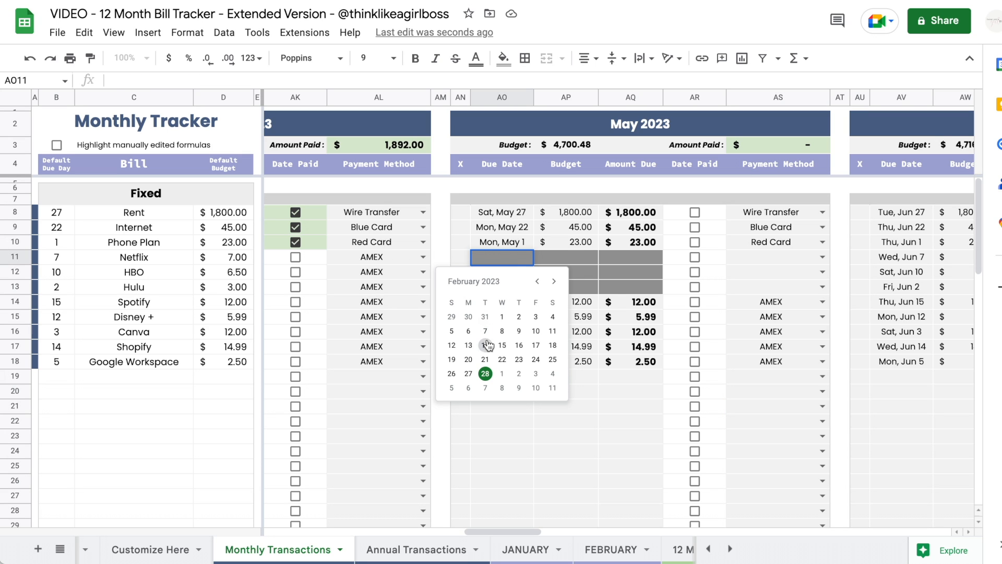
{"action": "left_click", "coordinate": [485, 345]}
{"action": "double_click", "coordinate": [504, 272]}
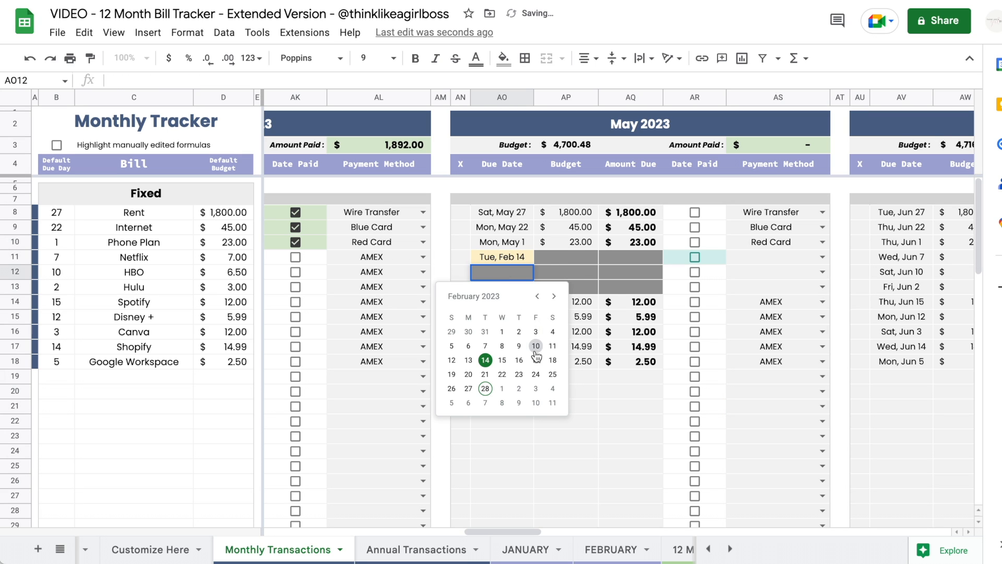
{"action": "left_click", "coordinate": [536, 345]}
{"action": "double_click", "coordinate": [513, 288]}
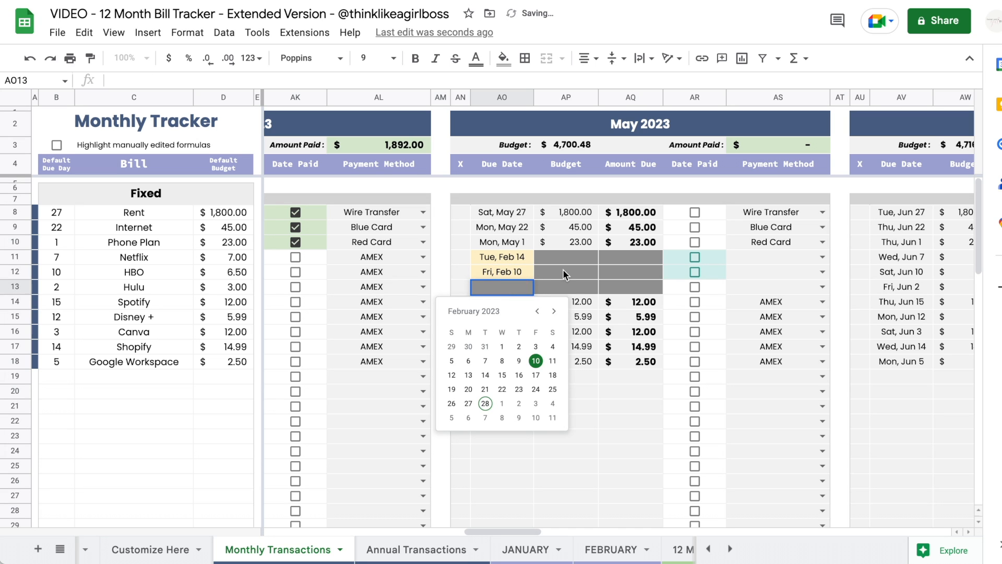
{"action": "left_click", "coordinate": [557, 271]}
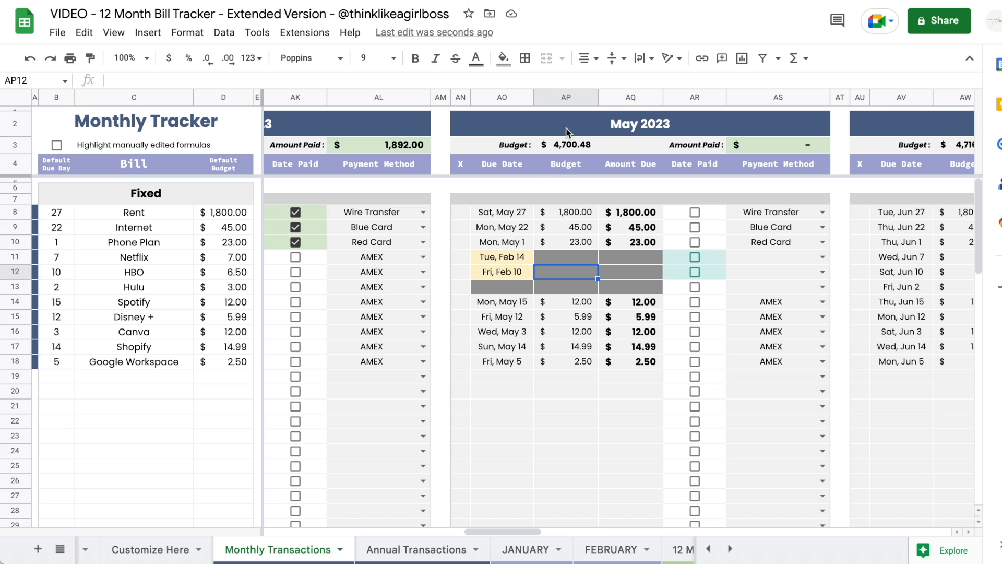
- Set Netflix's due date to May 17 and HBO's to May 23
{"action": "double_click", "coordinate": [507, 255]}
{"action": "left_click", "coordinate": [555, 283]}
{"action": "left_click", "coordinate": [554, 283]}
{"action": "left_click", "coordinate": [554, 283]}
{"action": "left_click", "coordinate": [498, 343]}
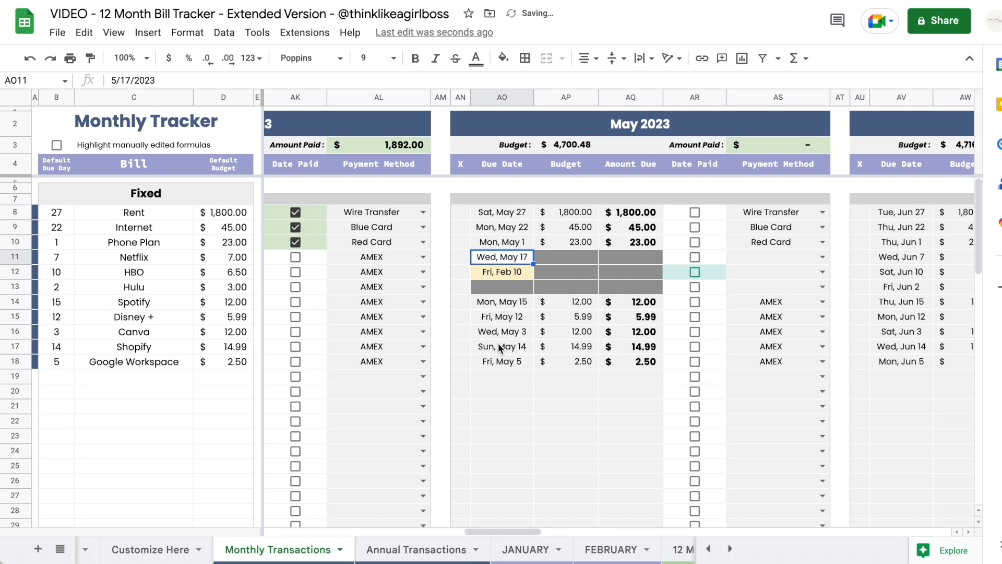
{"action": "key", "text": "Tab"}
{"action": "double_click", "coordinate": [509, 271]}
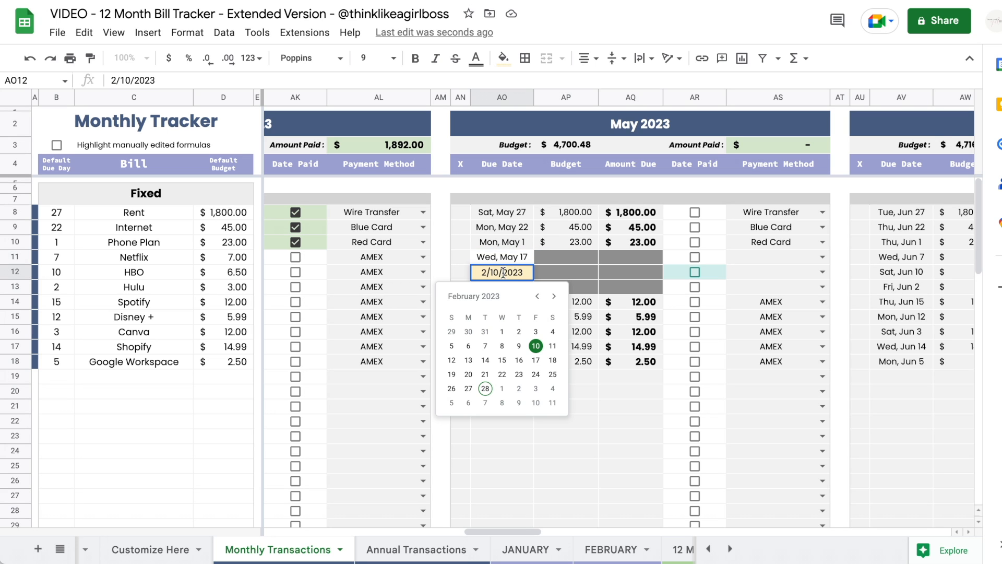
{"action": "left_click", "coordinate": [553, 296]}
{"action": "left_click", "coordinate": [554, 296]}
{"action": "left_click", "coordinate": [554, 296]}
{"action": "left_click", "coordinate": [554, 296]}
{"action": "left_click", "coordinate": [537, 296]}
{"action": "left_click", "coordinate": [484, 374]}
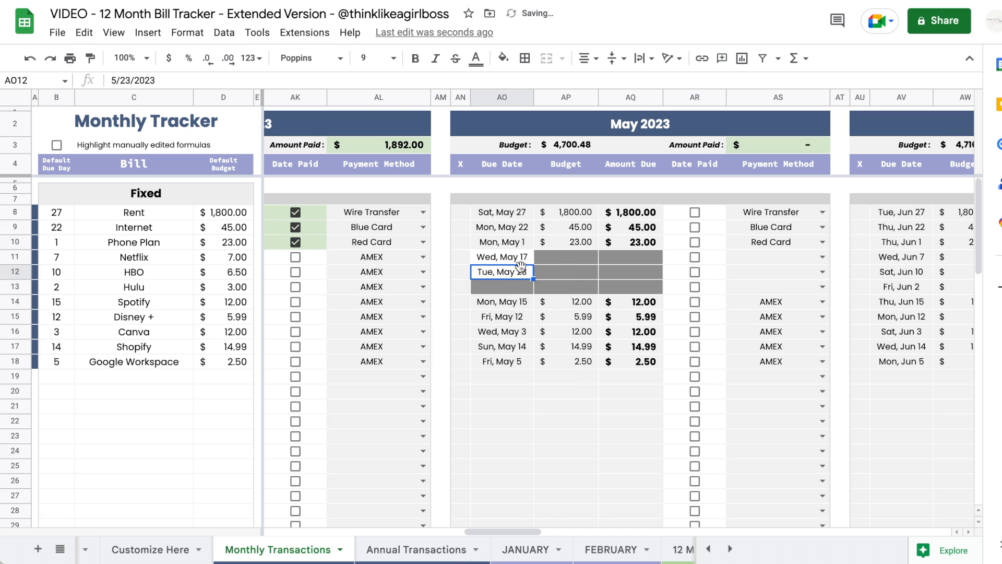
- Compare Rent's due-date formula with Netflix's fixed date and set Hulu's due date to May 11
{"action": "left_click", "coordinate": [506, 217]}
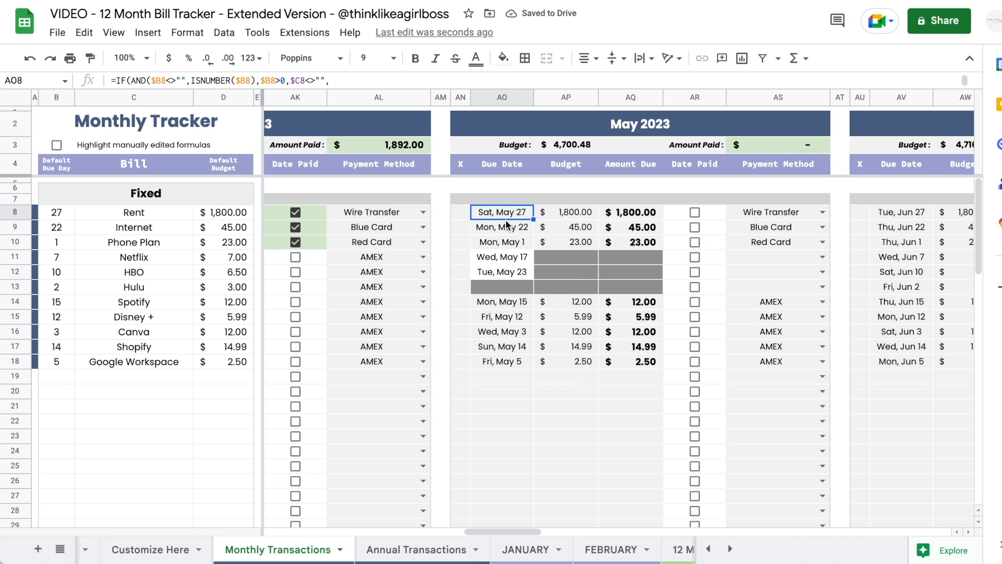
{"action": "left_click", "coordinate": [511, 255]}
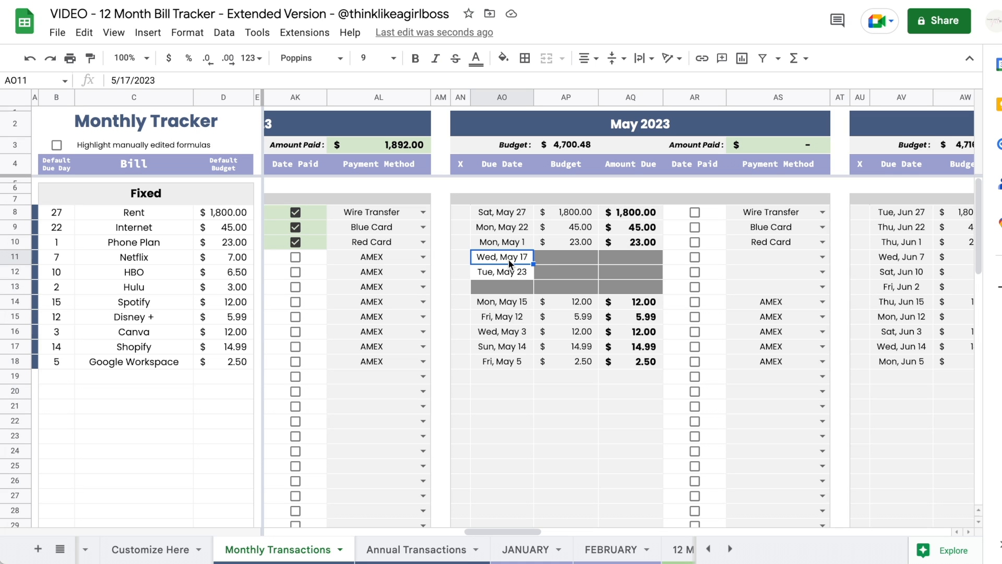
{"action": "double_click", "coordinate": [512, 290]}
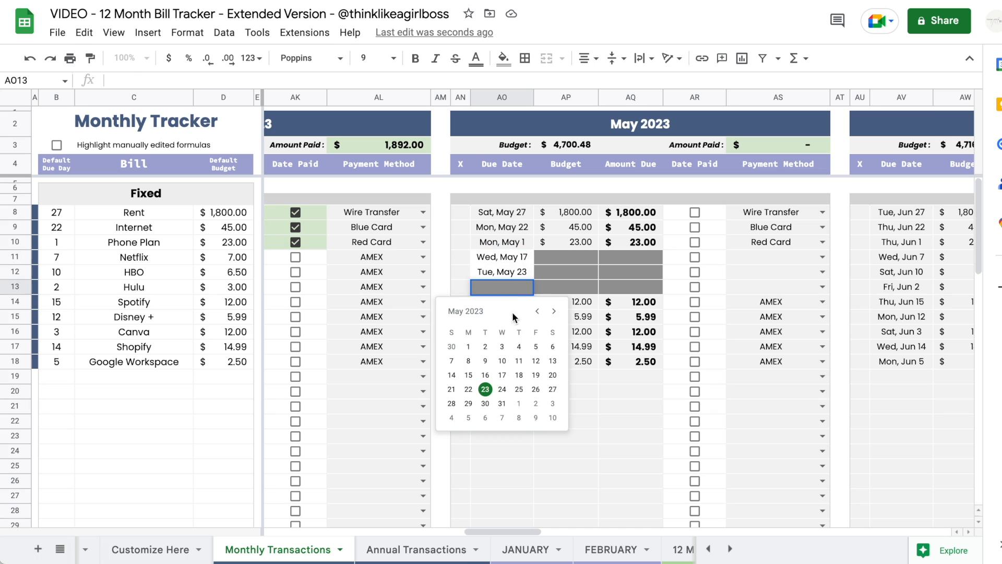
{"action": "left_click", "coordinate": [519, 361]}
{"action": "left_click", "coordinate": [559, 258]}
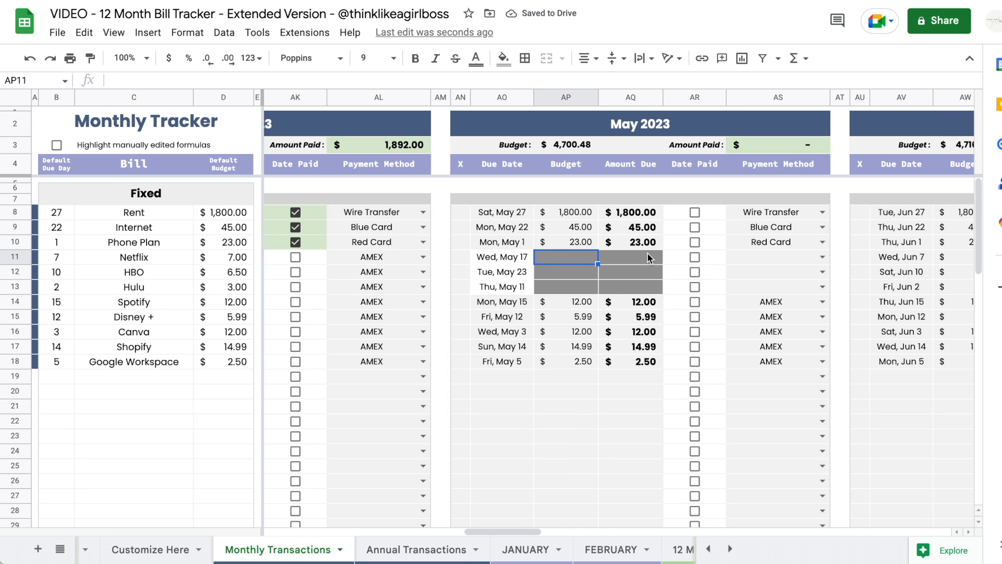
- Enter May budgets of 6, 7 and 8 for Netflix, HBO and Hulu
{"action": "type", "text": "6"}
{"action": "key", "text": "Return"}
{"action": "type", "text": "7"}
{"action": "key", "text": "Return"}
{"action": "type", "text": "8"}
{"action": "key", "text": "Return"}
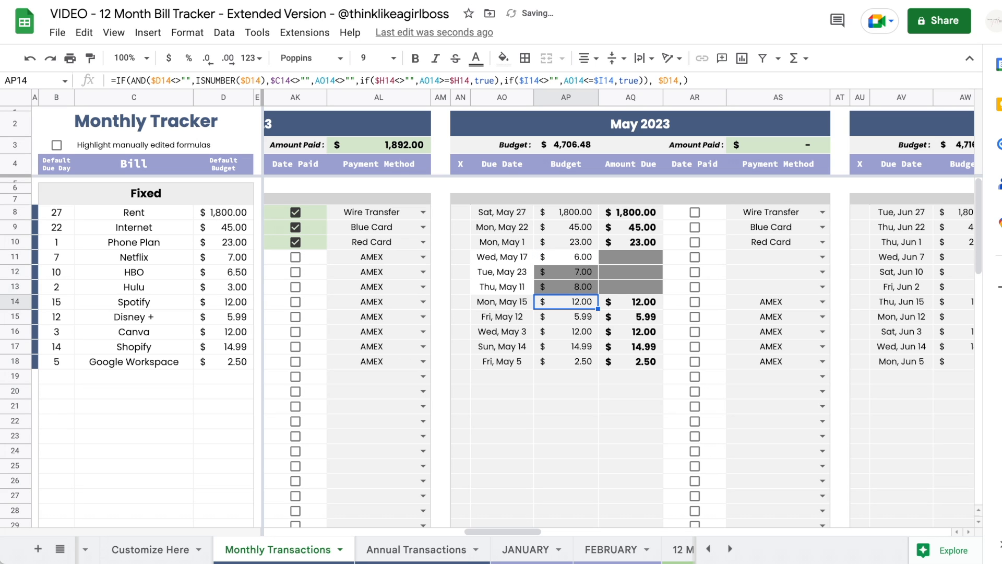
- Copy Phone Plan's amount-due formula into the Netflix, HBO and Hulu rows
{"action": "left_click", "coordinate": [622, 259]}
{"action": "left_click", "coordinate": [623, 243]}
{"action": "key", "text": "ctrl+c"}
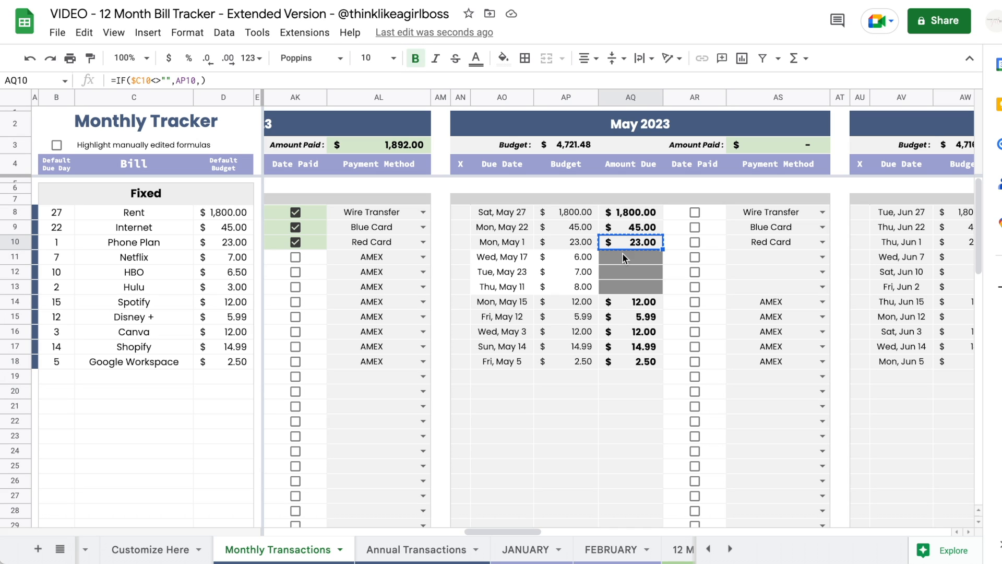
{"action": "left_click", "coordinate": [622, 256]}
{"action": "left_click_drag", "start_coordinate": [622, 256], "coordinate": [621, 289]}
{"action": "key", "text": "ctrl+v"}
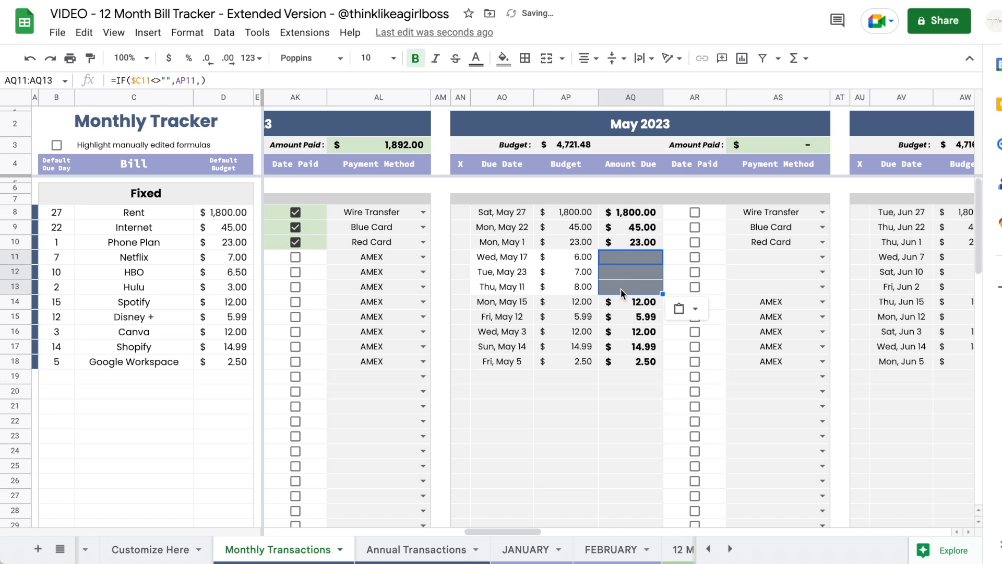
{"action": "left_click", "coordinate": [622, 242]}
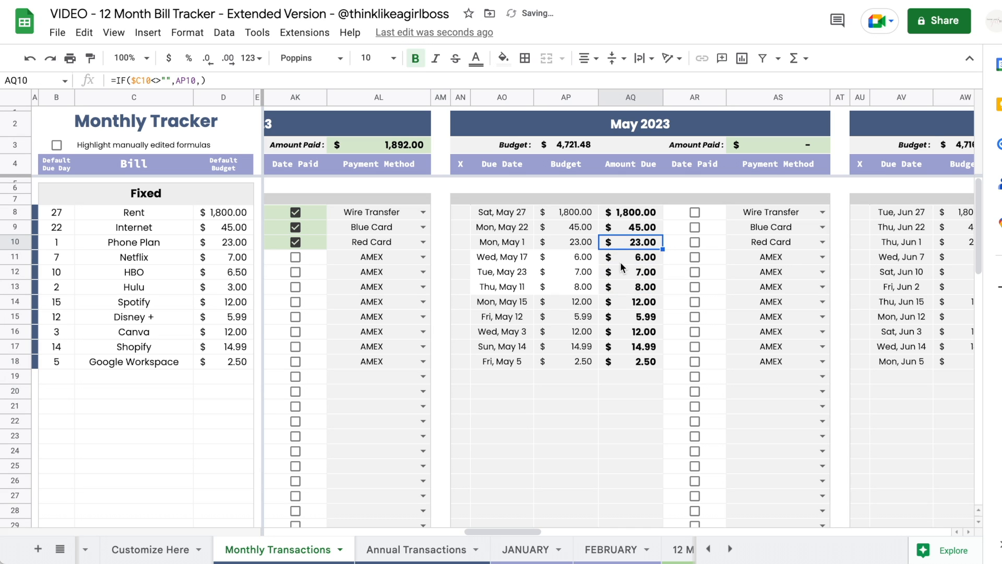
- Change Netflix's May budget to 888
{"action": "left_click", "coordinate": [575, 258]}
{"action": "type", "text": "8"}
{"action": "key", "text": "Return"}
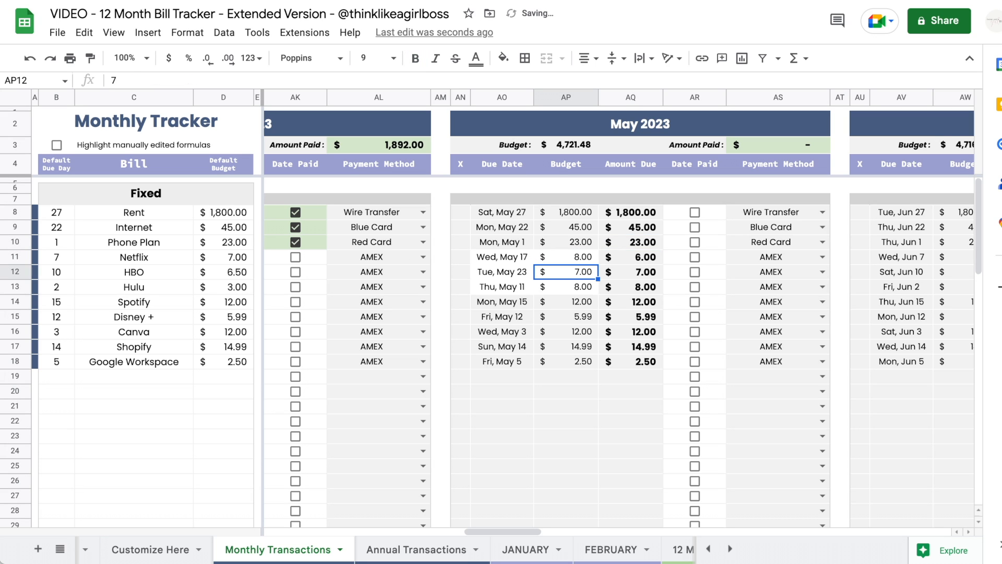
{"action": "left_click_drag", "start_coordinate": [627, 255], "coordinate": [633, 301]}
{"action": "left_click", "coordinate": [574, 271]}
{"action": "key", "text": "Up"}
{"action": "type", "text": "888"}
{"action": "key", "text": "Return"}
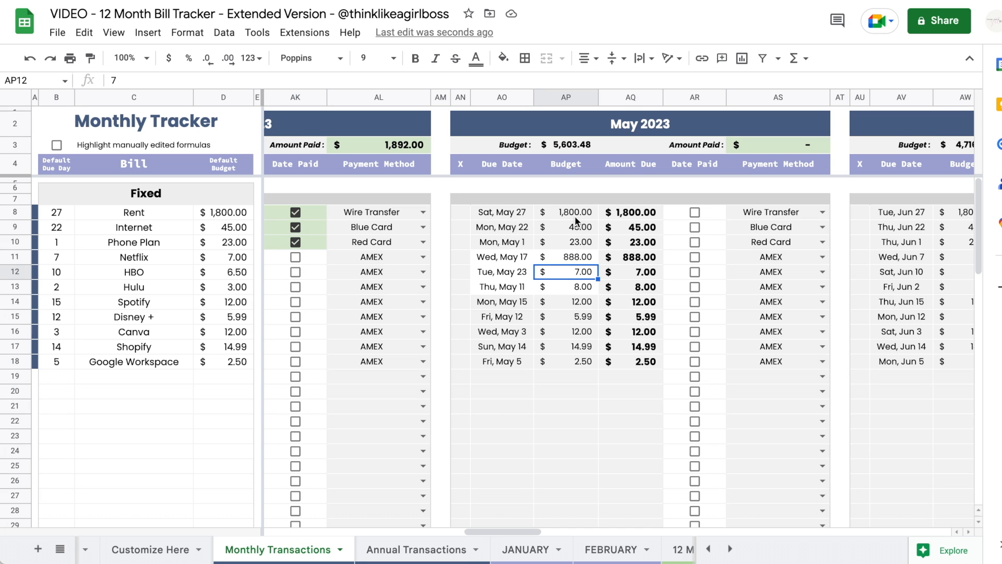
- Clear the pasted amount-due cells for Netflix, HBO and Hulu
{"action": "left_click", "coordinate": [632, 259]}
{"action": "key", "text": "Delete"}
{"action": "key", "text": "Down"}
{"action": "key", "text": "Delete"}
{"action": "key", "text": "Down"}
{"action": "key", "text": "Delete"}
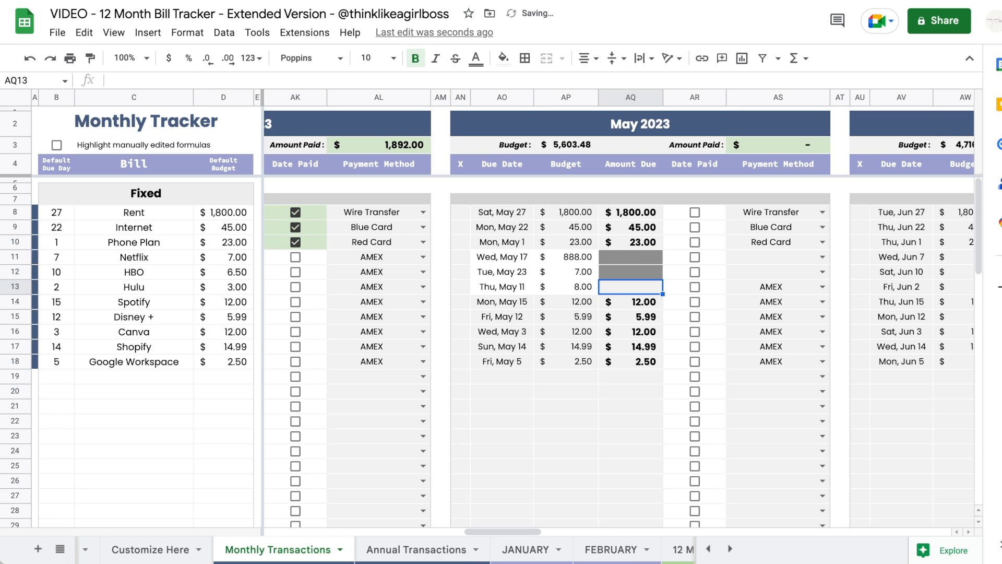
- Enter May amounts due of 6, 7 and 8 for Netflix, HBO and Hulu
{"action": "left_click", "coordinate": [624, 262]}
{"action": "type", "text": "6"}
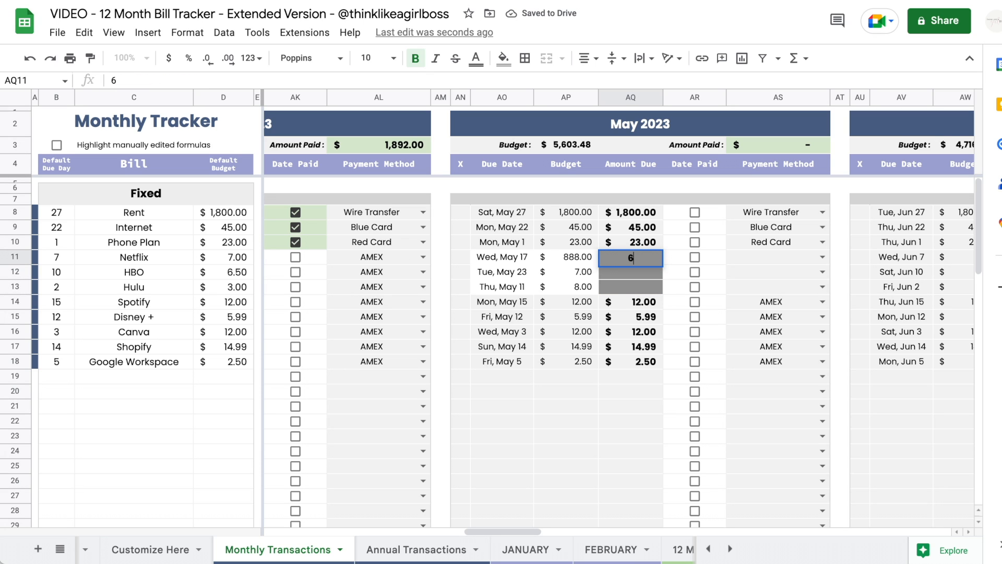
{"action": "key", "text": "Return"}
{"action": "type", "text": "7"}
{"action": "key", "text": "Return"}
{"action": "type", "text": "8"}
{"action": "key", "text": "Return"}
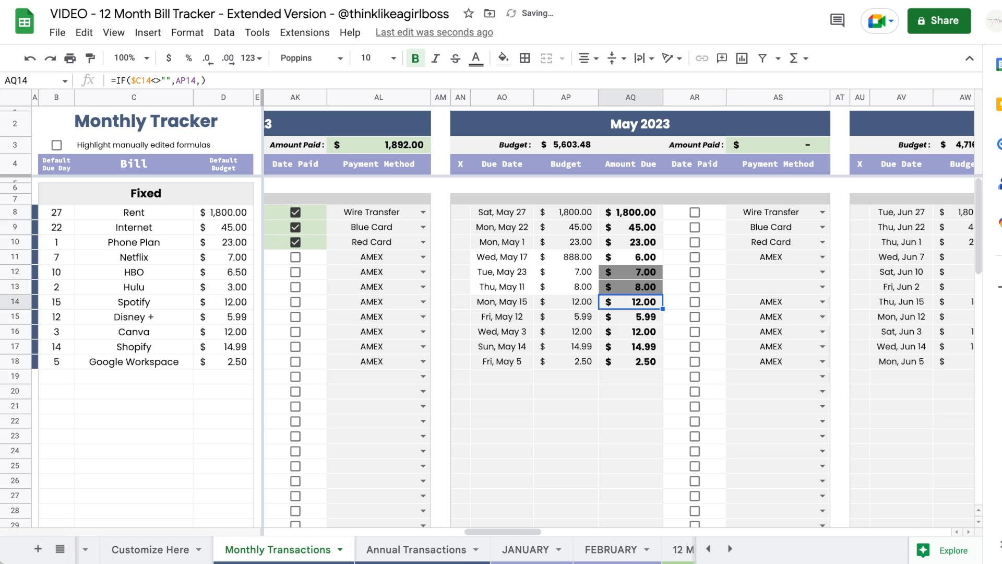
{"action": "left_click", "coordinate": [789, 409]}
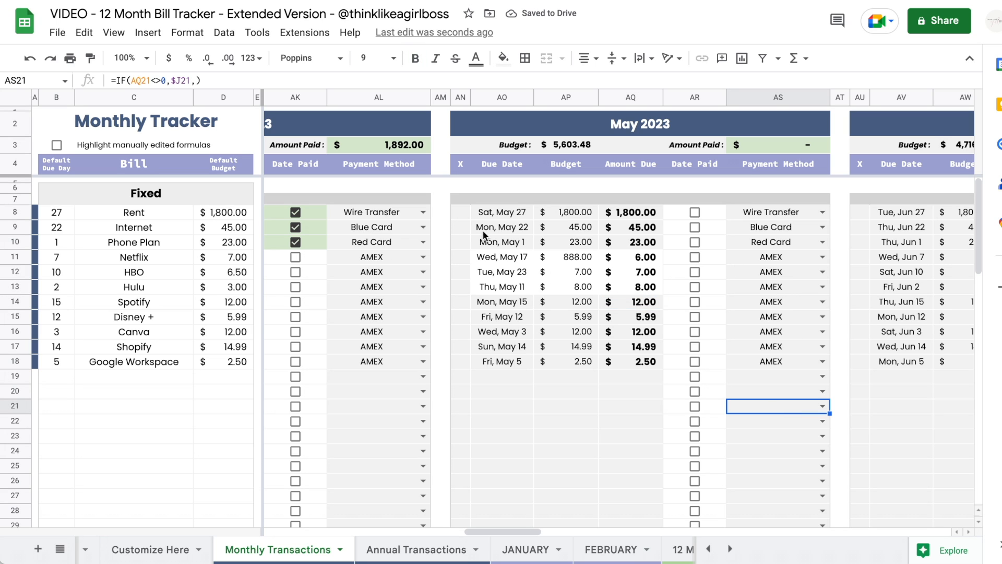
- Set May payment methods to Blue Card for Netflix and HBO and Cash for Hulu, then enable manual-edit highlighting
{"action": "left_click_drag", "start_coordinate": [509, 262], "coordinate": [632, 287]}
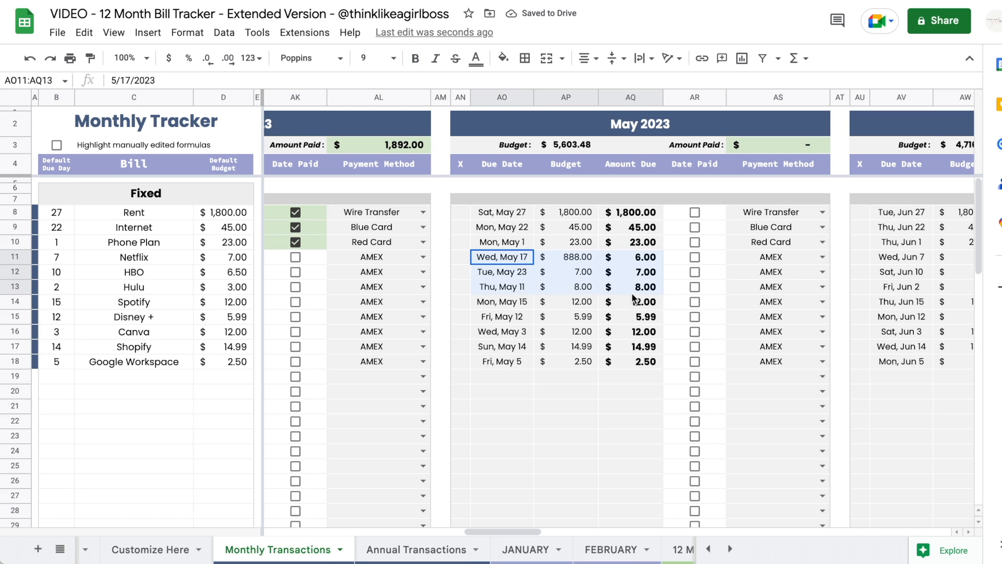
{"action": "left_click", "coordinate": [629, 406]}
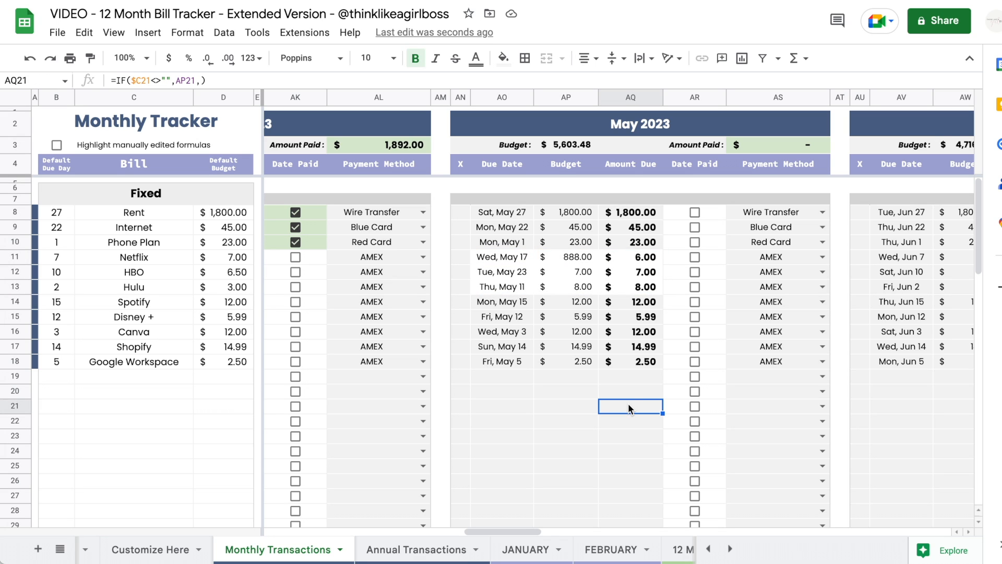
{"action": "left_click_drag", "start_coordinate": [743, 259], "coordinate": [742, 286]}
{"action": "key", "text": "Delete"}
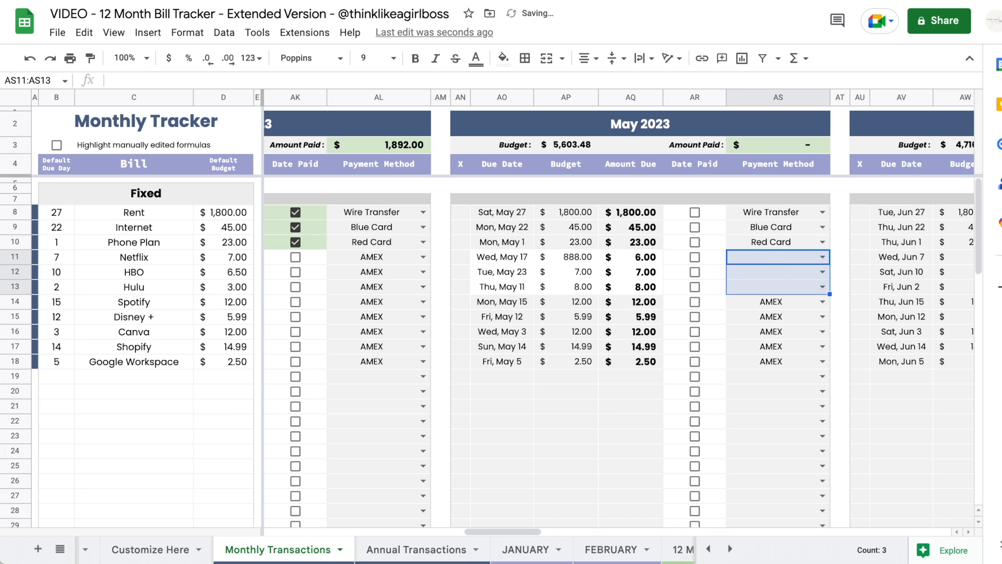
{"action": "left_click", "coordinate": [824, 258]}
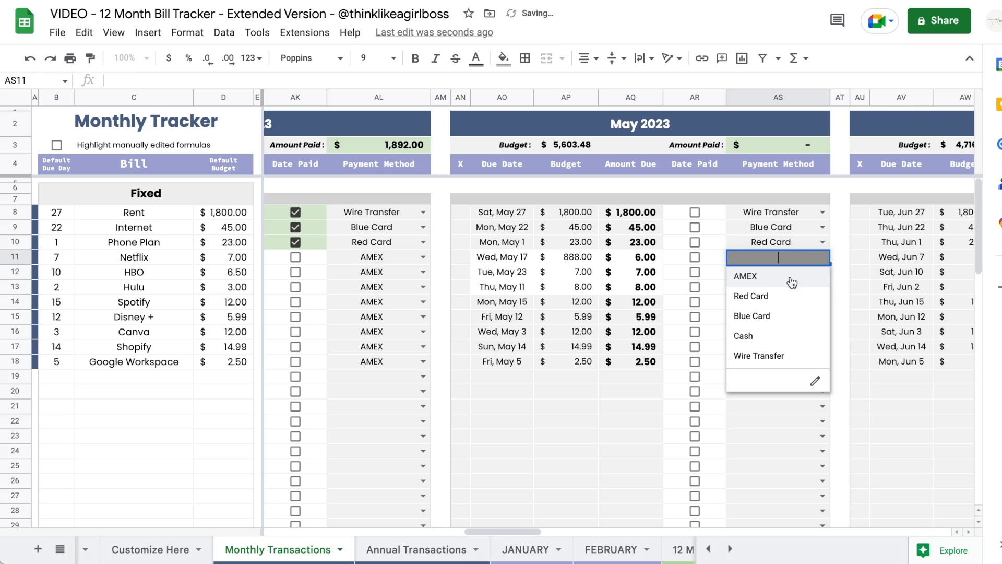
{"action": "left_click", "coordinate": [754, 315]}
{"action": "left_click", "coordinate": [823, 272]}
{"action": "left_click", "coordinate": [767, 334]}
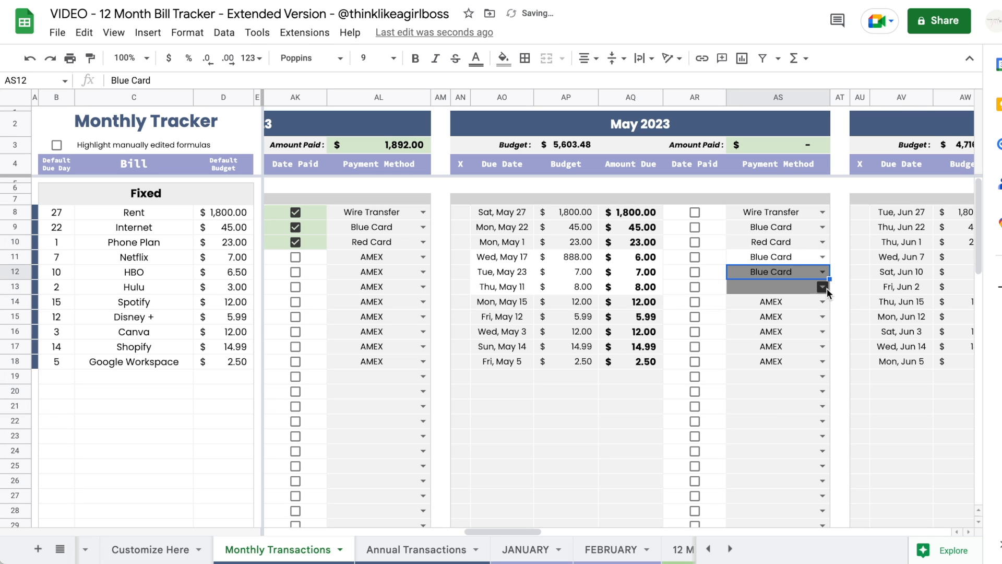
{"action": "left_click", "coordinate": [824, 287]}
{"action": "left_click", "coordinate": [779, 363]}
{"action": "left_click", "coordinate": [840, 271]}
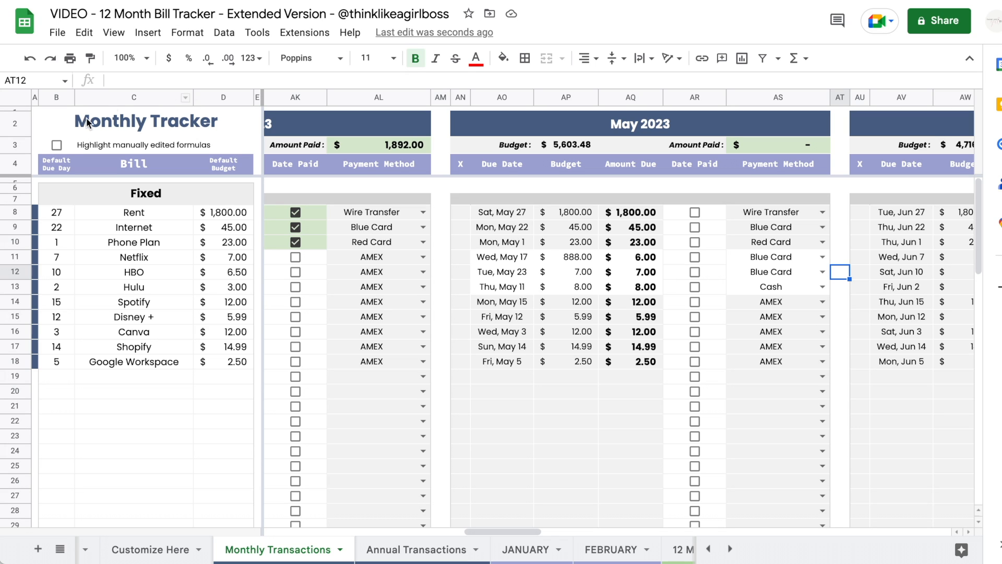
{"action": "left_click", "coordinate": [60, 143]}
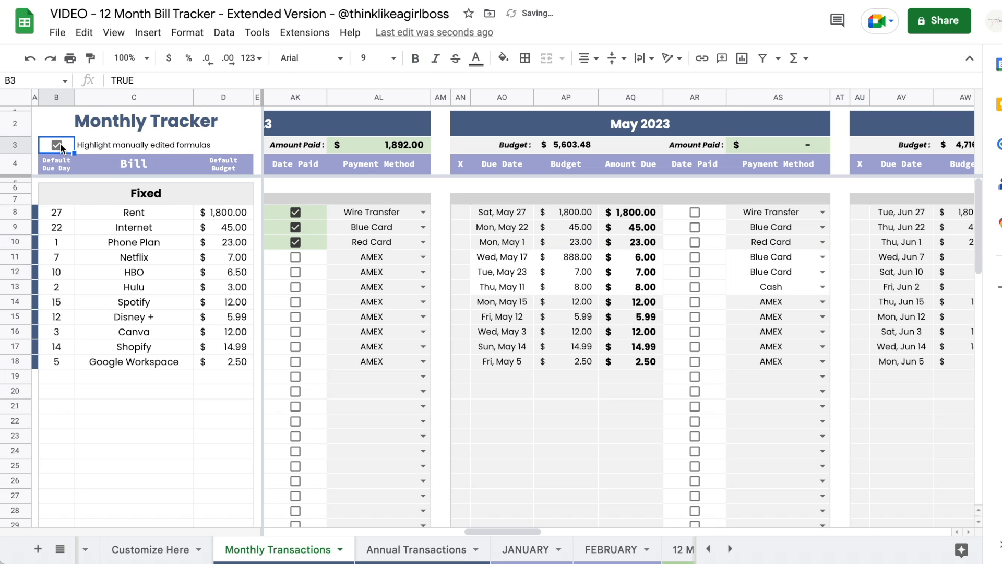
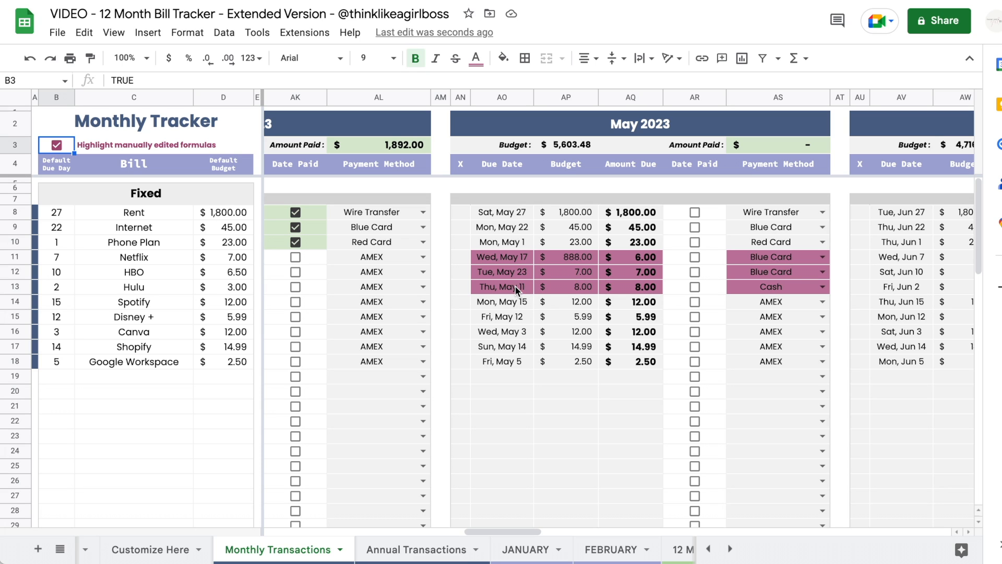
- Paste the default due-date formula over Netflix's manual May due date so it reads Sun, May 7
{"action": "left_click", "coordinate": [506, 332]}
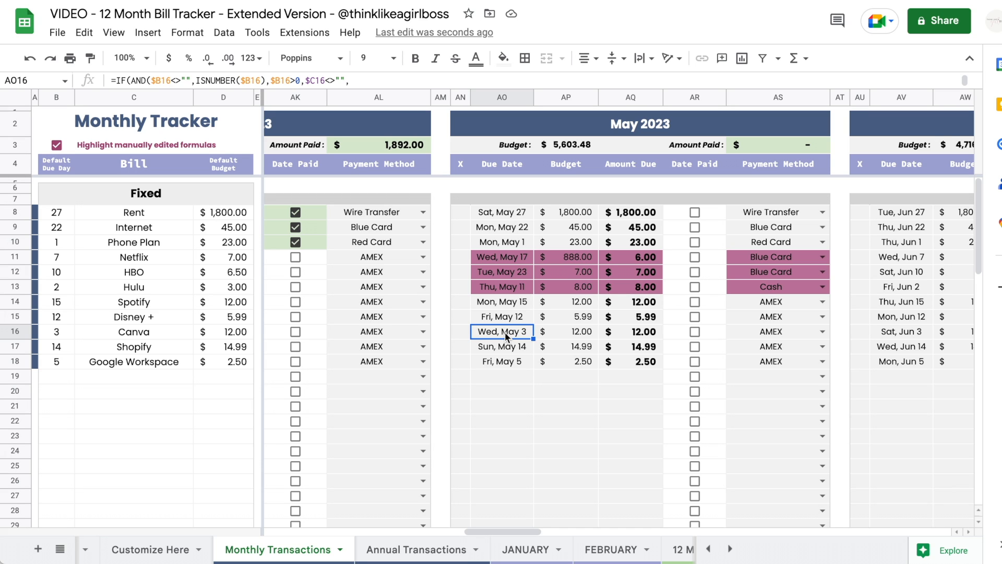
{"action": "left_click", "coordinate": [501, 364]}
{"action": "left_click", "coordinate": [499, 404]}
{"action": "scroll", "coordinate": [505, 315], "scroll_direction": "down", "scroll_amount": 10}
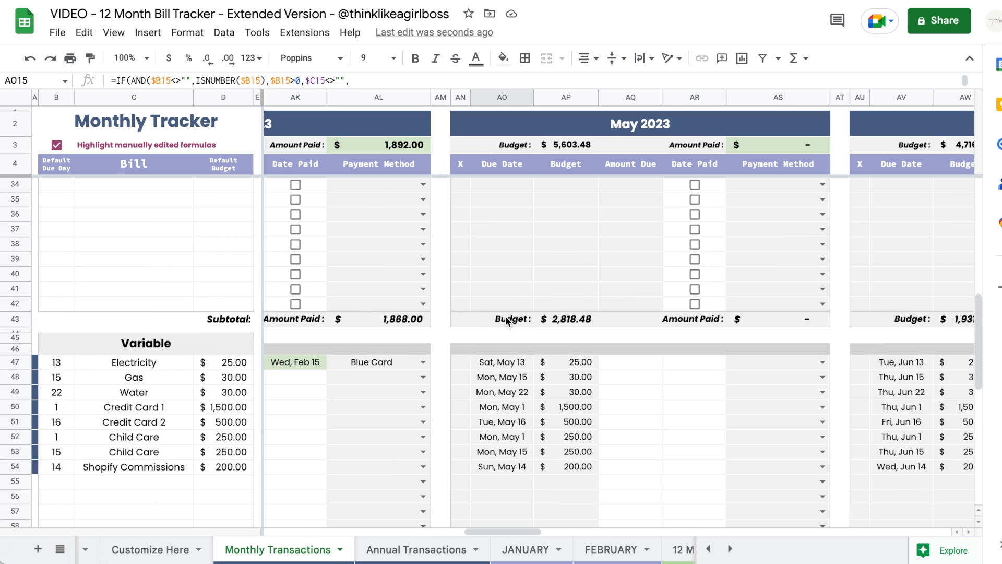
{"action": "left_click", "coordinate": [505, 337]}
{"action": "scroll", "coordinate": [505, 337], "scroll_direction": "up", "scroll_amount": 10}
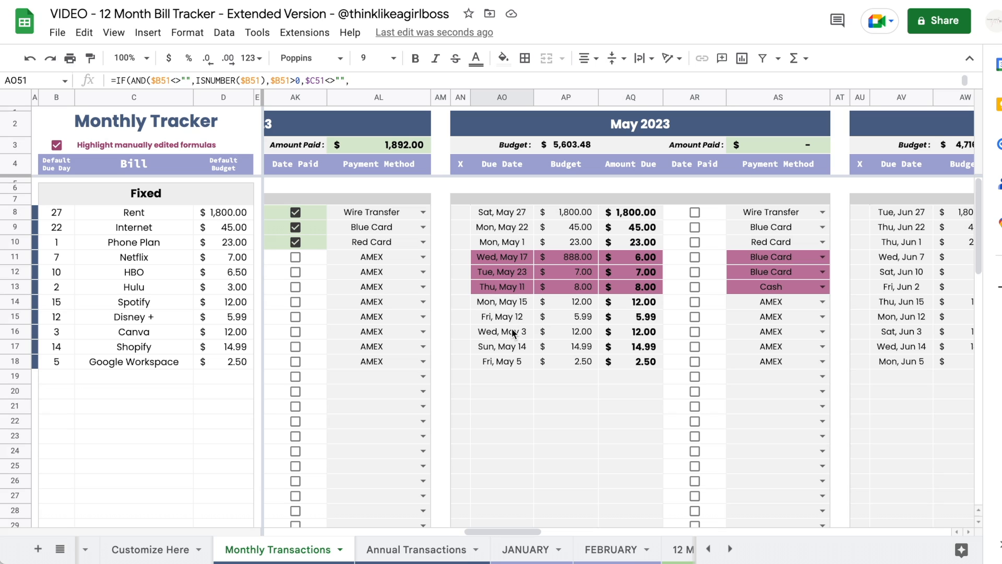
{"action": "left_click", "coordinate": [499, 321]}
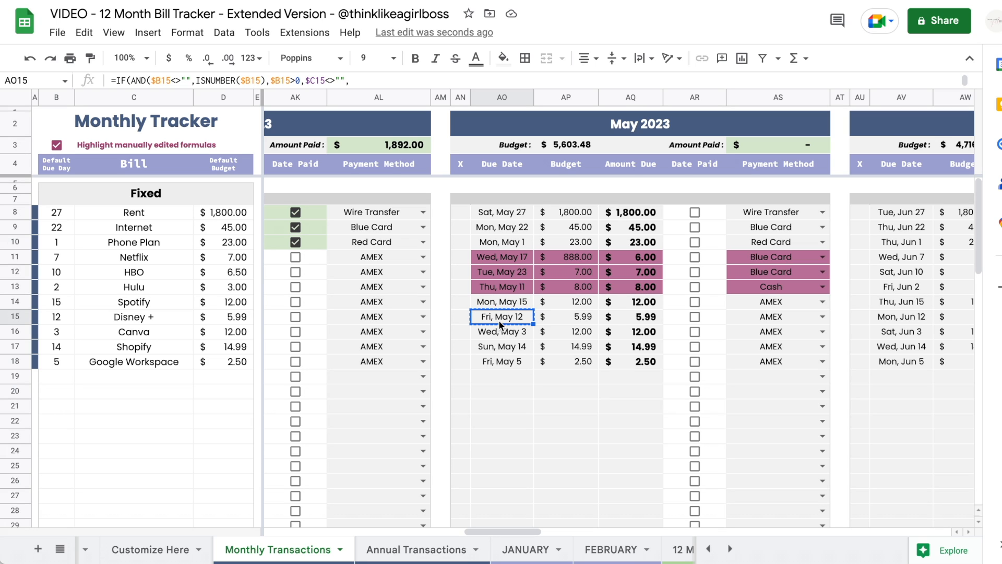
{"action": "left_click", "coordinate": [502, 256]}
{"action": "key", "text": "ctrl+v"}
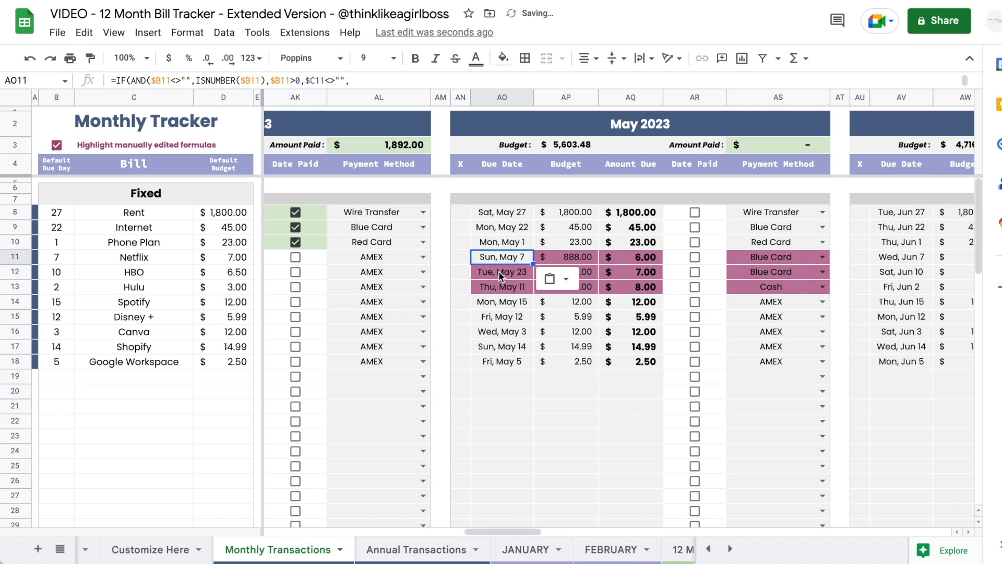
- Restore the due-date formula for HBO and Hulu and the budget formulas (7.00, 6.50, 3.00) for May
{"action": "left_click_drag", "start_coordinate": [499, 272], "coordinate": [499, 286]}
{"action": "key", "text": "ctrl+v"}
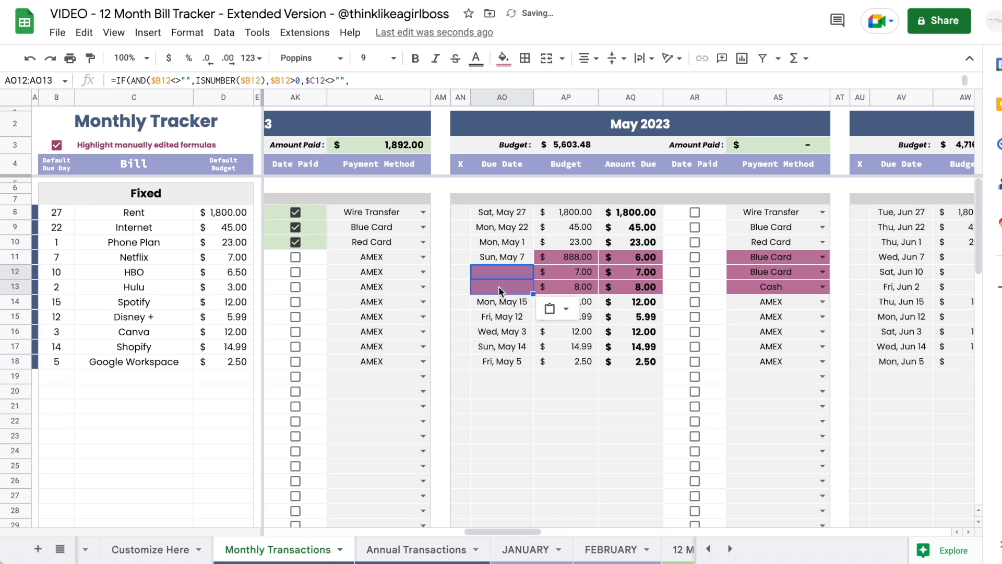
{"action": "left_click", "coordinate": [605, 413]}
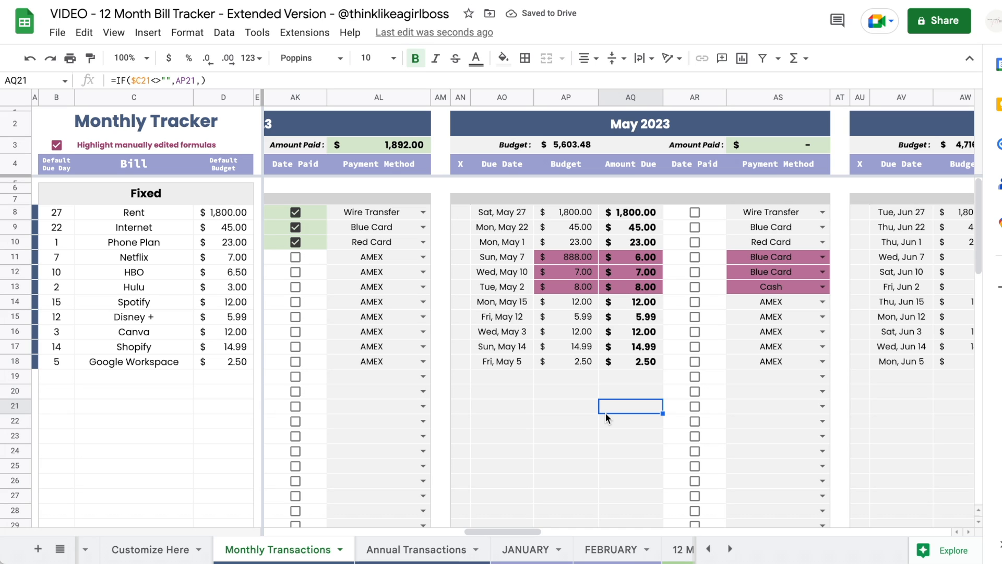
{"action": "left_click", "coordinate": [568, 317]}
{"action": "key", "text": "ctrl+c"}
{"action": "left_click_drag", "start_coordinate": [573, 259], "coordinate": [573, 289]}
{"action": "key", "text": "ctrl+v"}
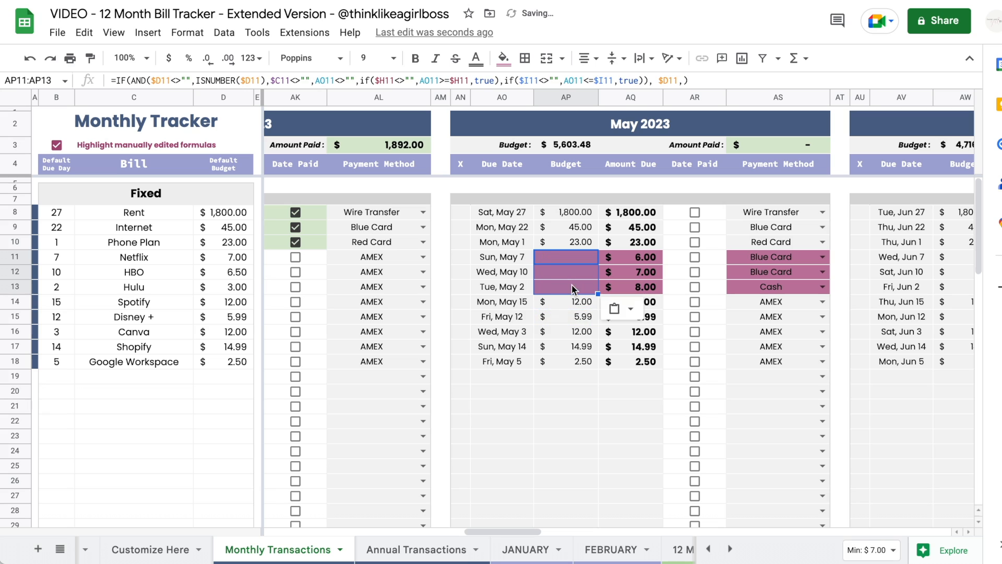
- Restore the amount-due and payment-method formulas for Netflix, HBO and Hulu, bringing back AMEX
{"action": "left_click", "coordinate": [632, 334]}
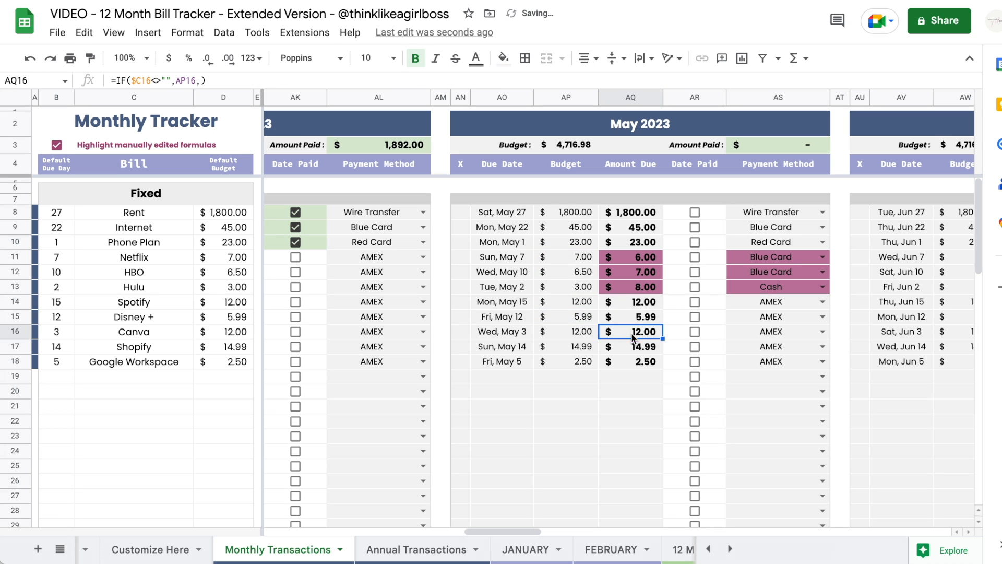
{"action": "key", "text": "ctrl+c"}
{"action": "left_click_drag", "start_coordinate": [624, 257], "coordinate": [622, 290]}
{"action": "key", "text": "ctrl+v"}
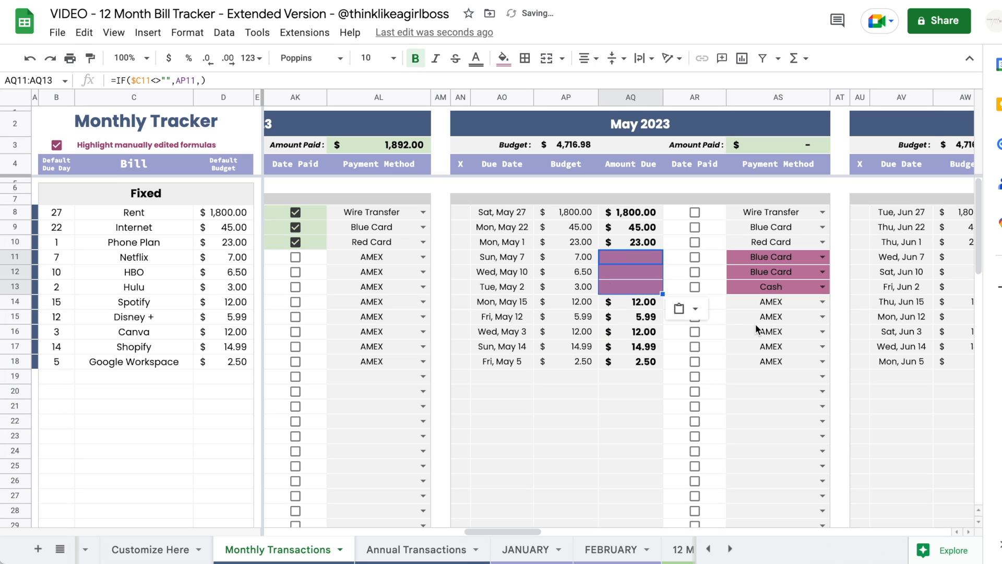
{"action": "left_click", "coordinate": [768, 332]}
{"action": "left_click_drag", "start_coordinate": [771, 258], "coordinate": [769, 287]}
{"action": "key", "text": "ctrl+v"}
{"action": "scroll", "coordinate": [769, 287], "scroll_direction": "down", "scroll_amount": 10}
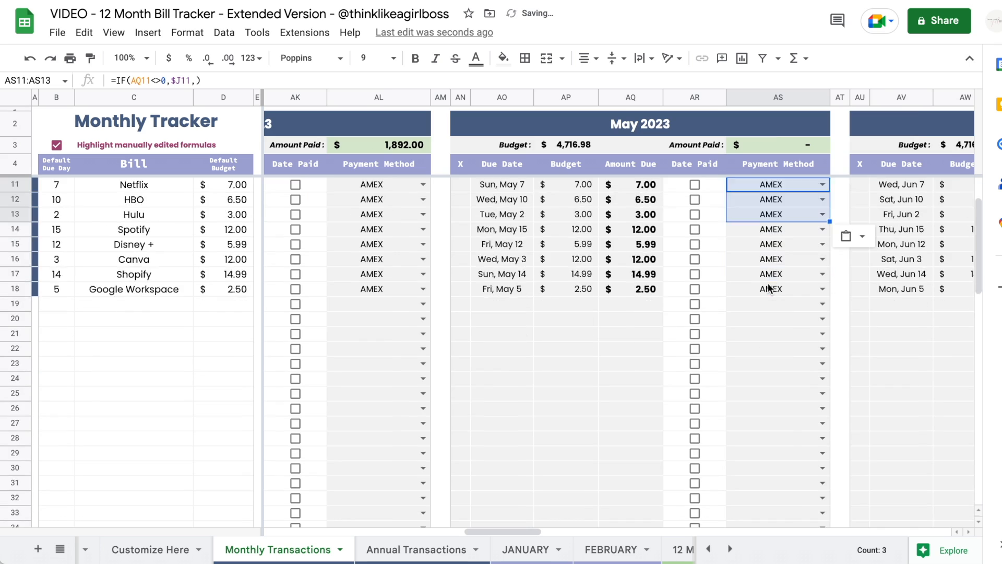
- Clear the May budgets for all variable bills in AP47:AP54
{"action": "scroll", "coordinate": [768, 287], "scroll_direction": "left", "scroll_amount": 2}
{"action": "scroll", "coordinate": [768, 288], "scroll_direction": "down", "scroll_amount": 5}
{"action": "scroll", "coordinate": [769, 288], "scroll_direction": "right", "scroll_amount": 1}
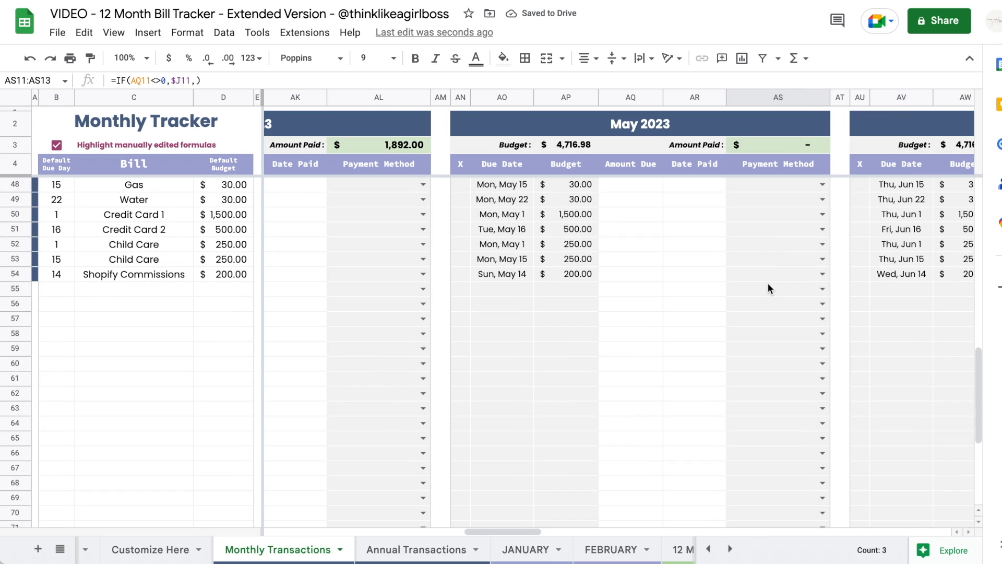
{"action": "left_click", "coordinate": [567, 273]}
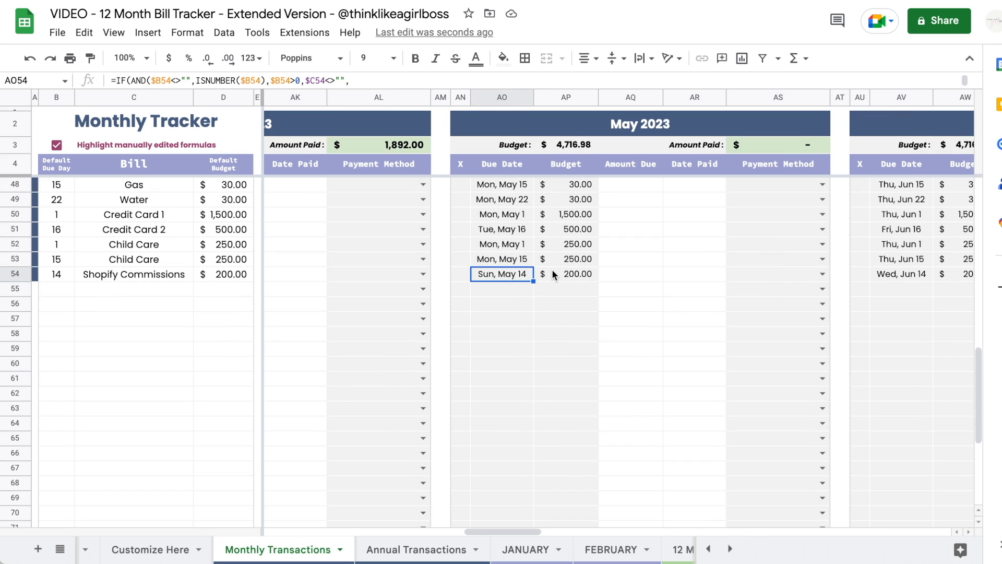
{"action": "left_click", "coordinate": [737, 246]}
{"action": "scroll", "coordinate": [737, 247], "scroll_direction": "up", "scroll_amount": 3}
{"action": "left_click_drag", "start_coordinate": [566, 257], "coordinate": [568, 363]}
{"action": "key", "text": "Delete"}
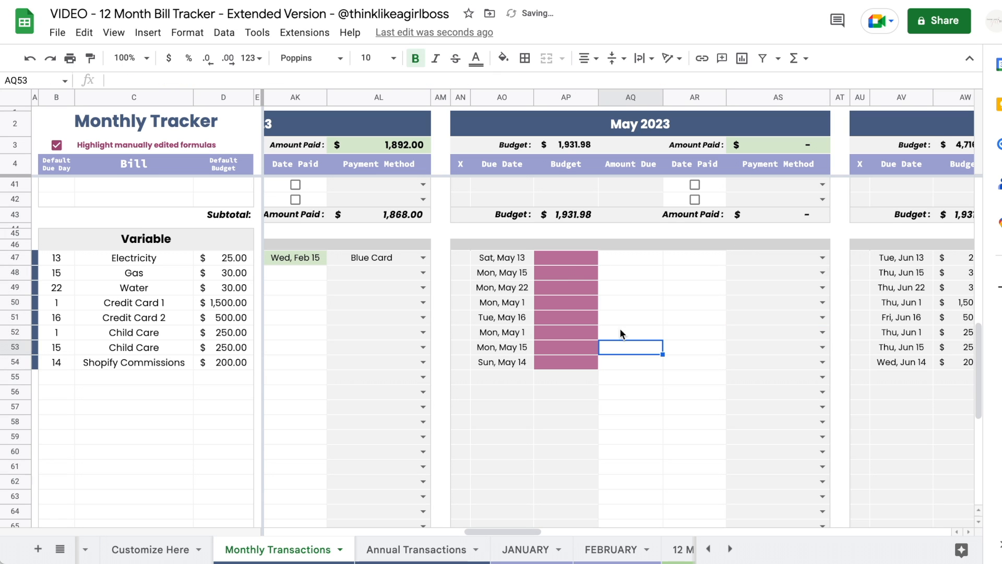
- Enter May budgets of 1, 2, 3 and 4 for the first four variable bills
{"action": "left_click", "coordinate": [570, 260]}
{"action": "type", "text": "1"}
{"action": "key", "text": "Return"}
{"action": "type", "text": "2"}
{"action": "key", "text": "Return"}
{"action": "type", "text": "3"}
{"action": "key", "text": "Return"}
{"action": "type", "text": "4"}
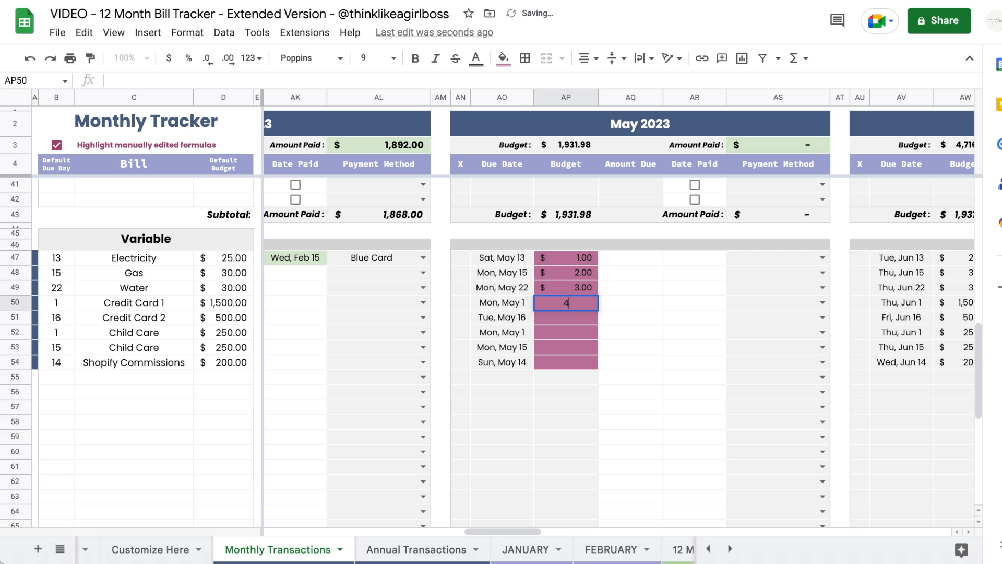
{"action": "left_click", "coordinate": [664, 280]}
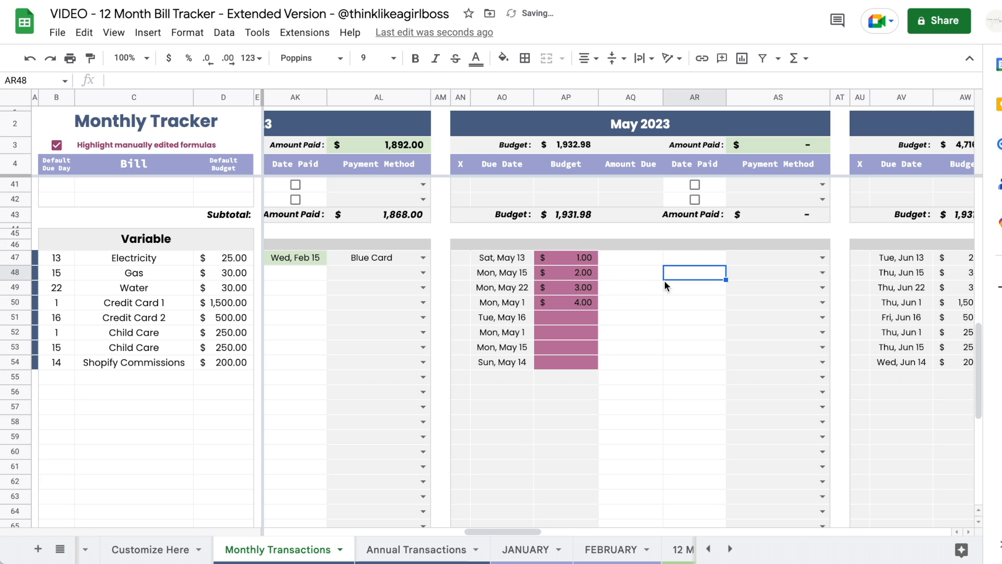
- Turn off manual-edit highlighting, review the overwritten May budgets, and select the AP56 formula cell
{"action": "left_click", "coordinate": [57, 145]}
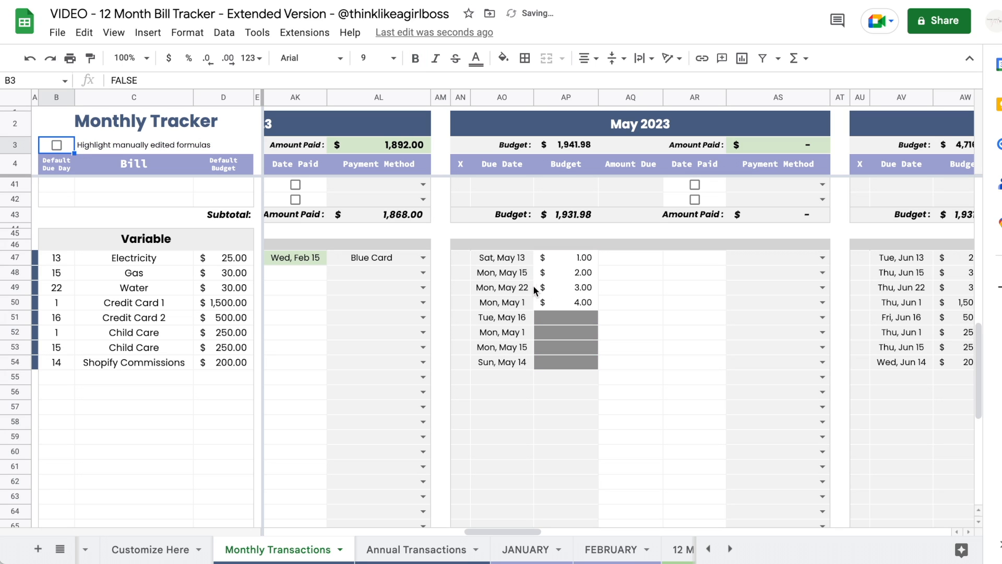
{"action": "left_click", "coordinate": [572, 261]}
{"action": "key", "text": "Down"}
{"action": "key", "text": "Down"}
{"action": "key", "text": "Down"}
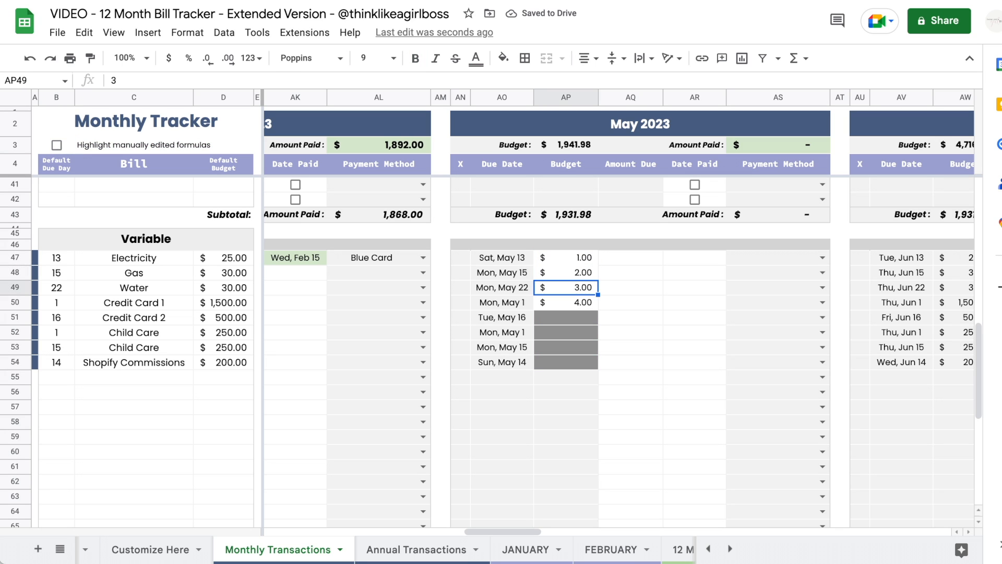
{"action": "key", "text": "Down"}
{"action": "key", "text": "Down"}
{"action": "key", "text": "Down"}
{"action": "key", "text": "Down"}
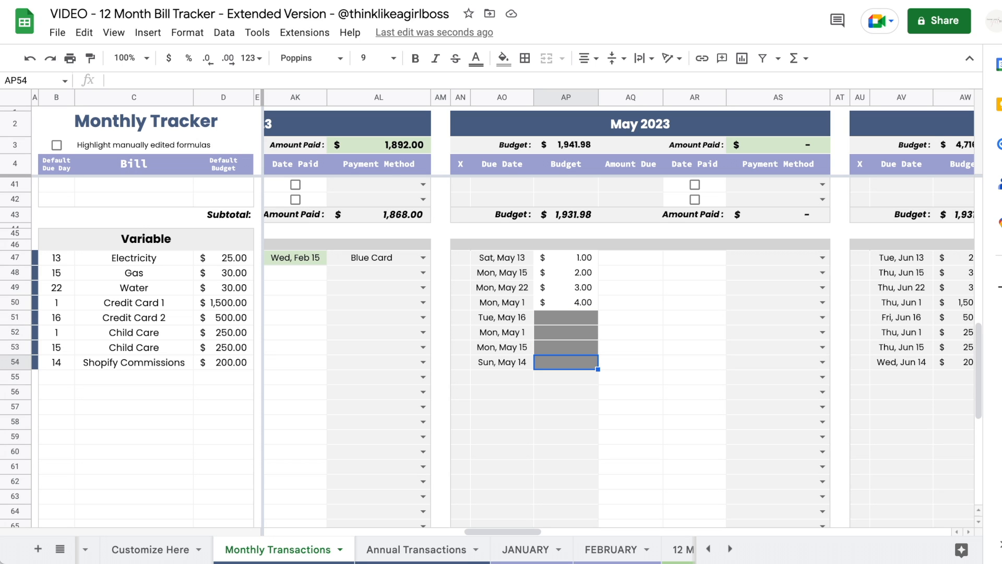
{"action": "left_click", "coordinate": [797, 261]}
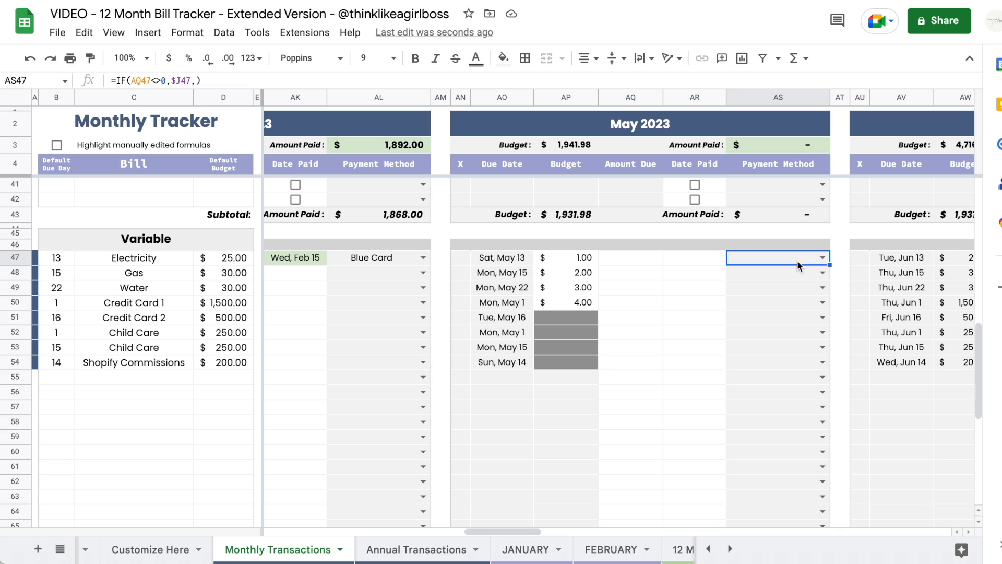
{"action": "left_click", "coordinate": [554, 398]}
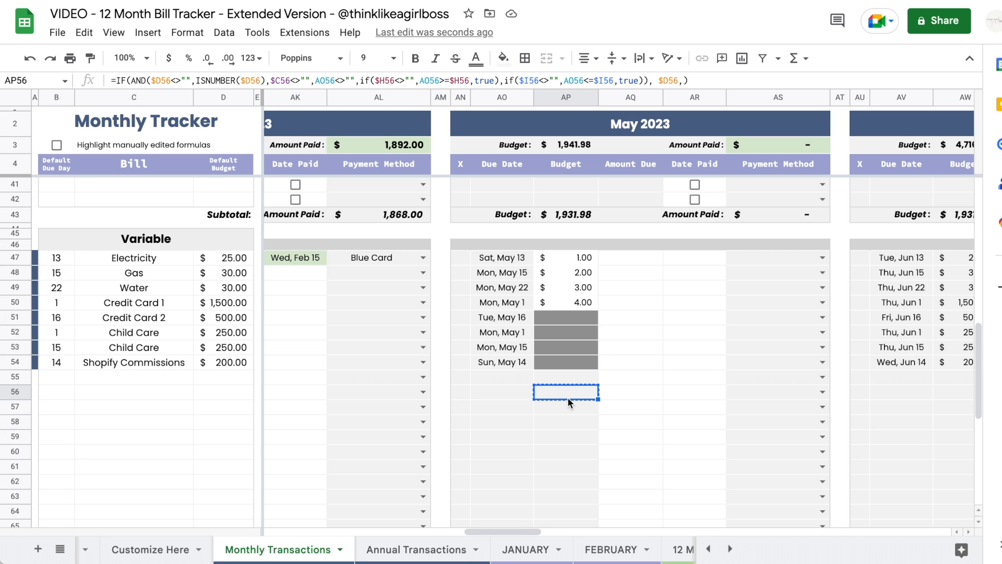
- Paste the budget formula back into the variable bills' May budgets, AP47 through AP54
{"action": "left_click", "coordinate": [556, 262]}
{"action": "key", "text": "ctrl+v"}
{"action": "left_click_drag", "start_coordinate": [565, 271], "coordinate": [565, 367]}
{"action": "key", "text": "ctrl+v"}
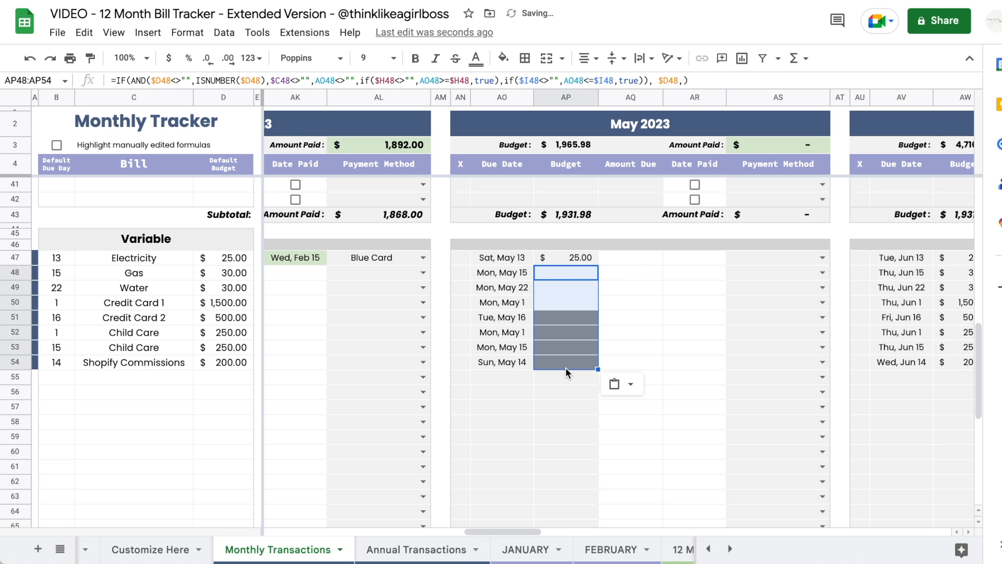
{"action": "left_click", "coordinate": [636, 352]}
- Clear the Credit Card and Child Care due dates, undo it, then go to Annual Transactions
{"action": "left_click", "coordinate": [488, 348]}
{"action": "left_click_drag", "start_coordinate": [488, 334], "coordinate": [497, 310]}
{"action": "key", "text": "Delete"}
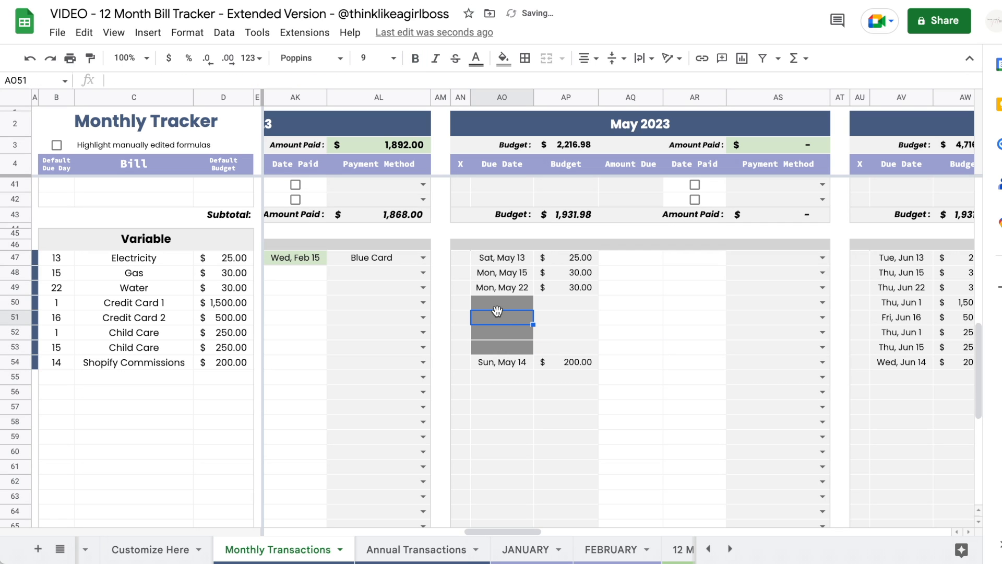
{"action": "double_click", "coordinate": [493, 317]}
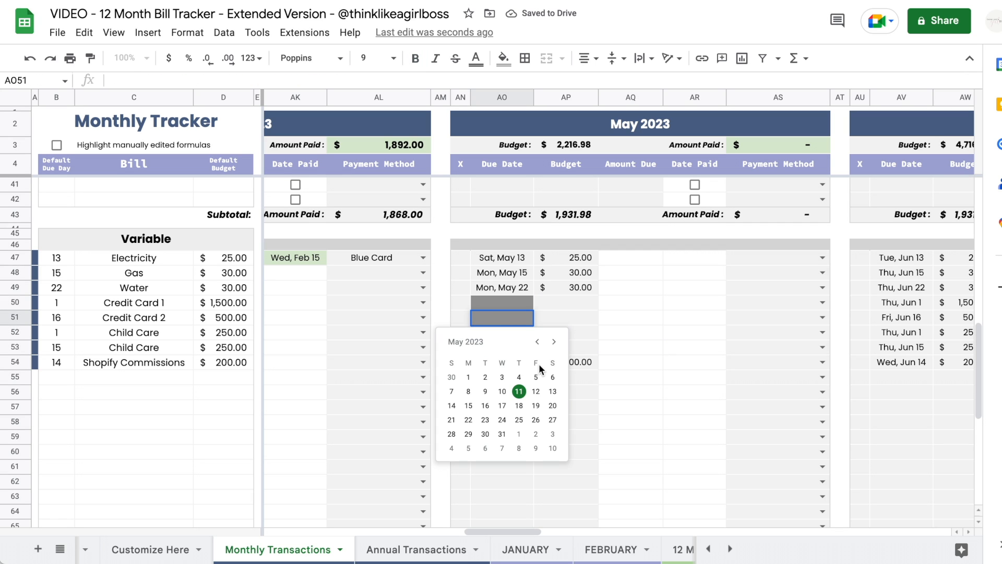
{"action": "left_click", "coordinate": [769, 321]}
{"action": "key", "text": "ctrl+z"}
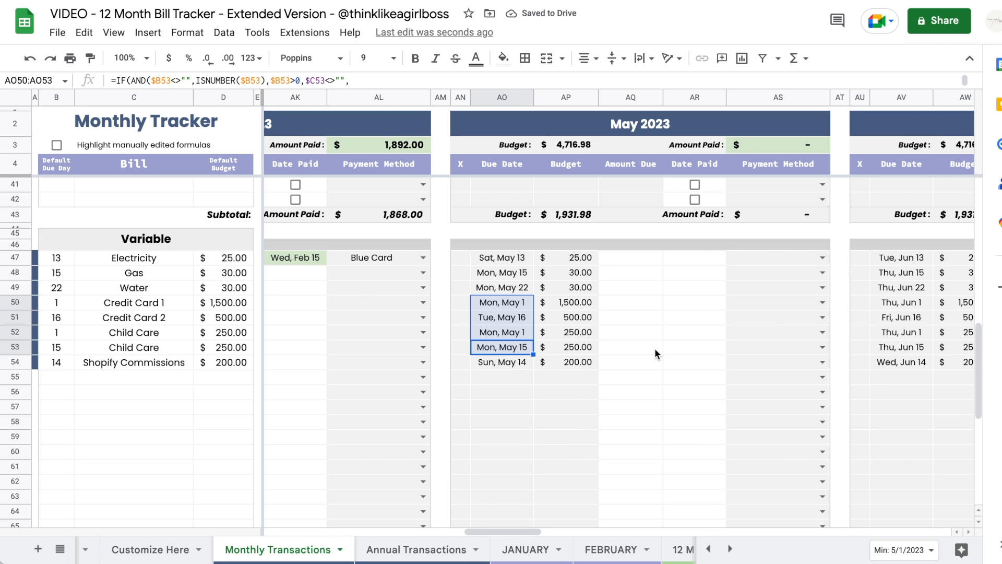
{"action": "left_click", "coordinate": [409, 548]}
- Set Gym Membership's February due date to Wed, Mar 1 using the date picker
{"action": "scroll", "coordinate": [650, 336], "scroll_direction": "right", "scroll_amount": 8}
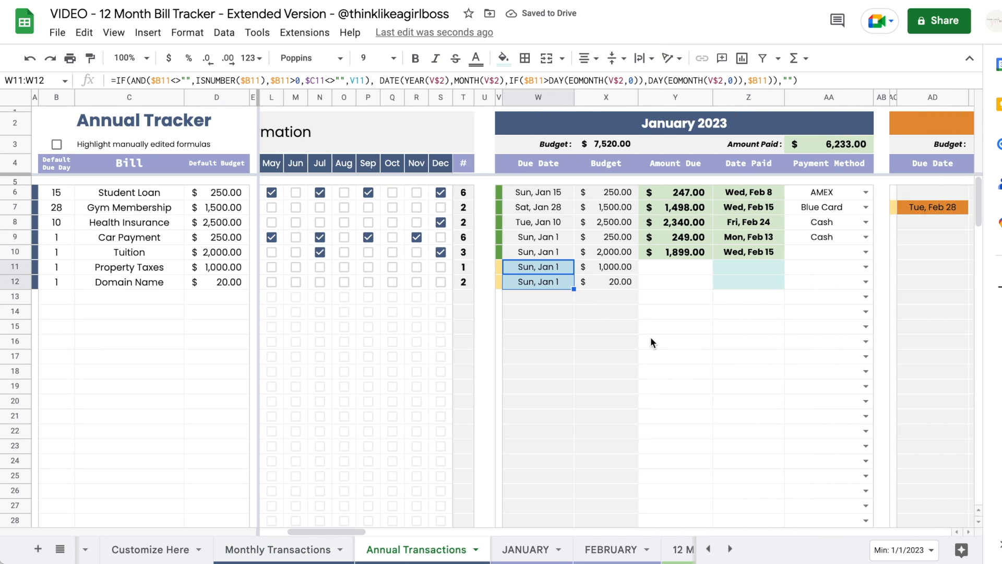
{"action": "left_click_drag", "start_coordinate": [749, 267], "coordinate": [818, 327]}
{"action": "scroll", "coordinate": [817, 328], "scroll_direction": "right", "scroll_amount": 2}
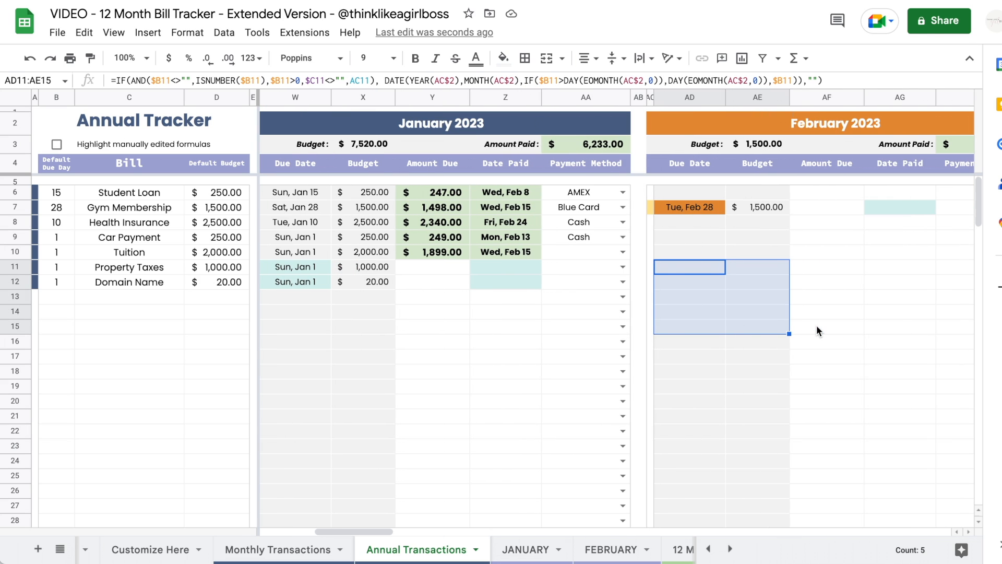
{"action": "double_click", "coordinate": [690, 207]}
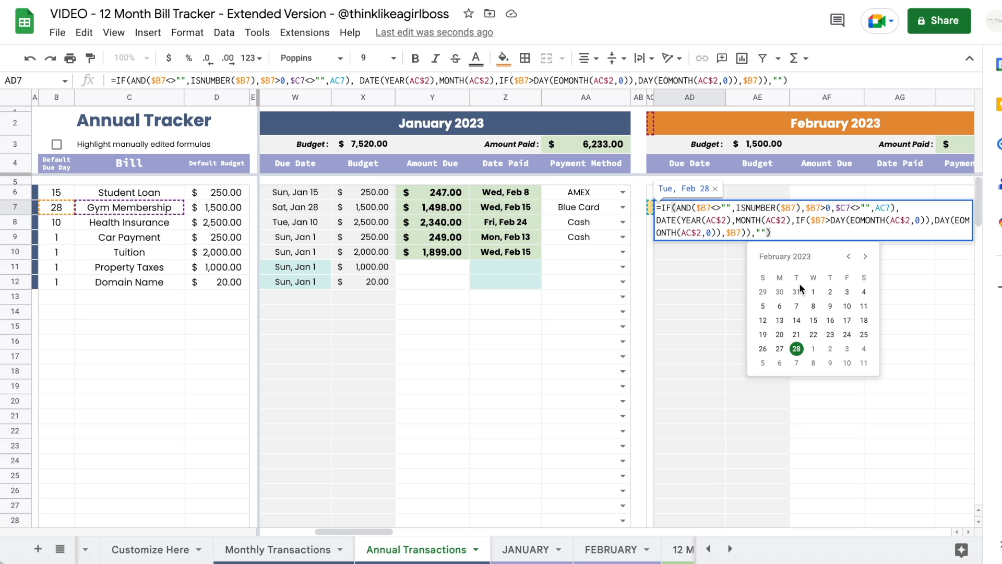
{"action": "left_click", "coordinate": [816, 349]}
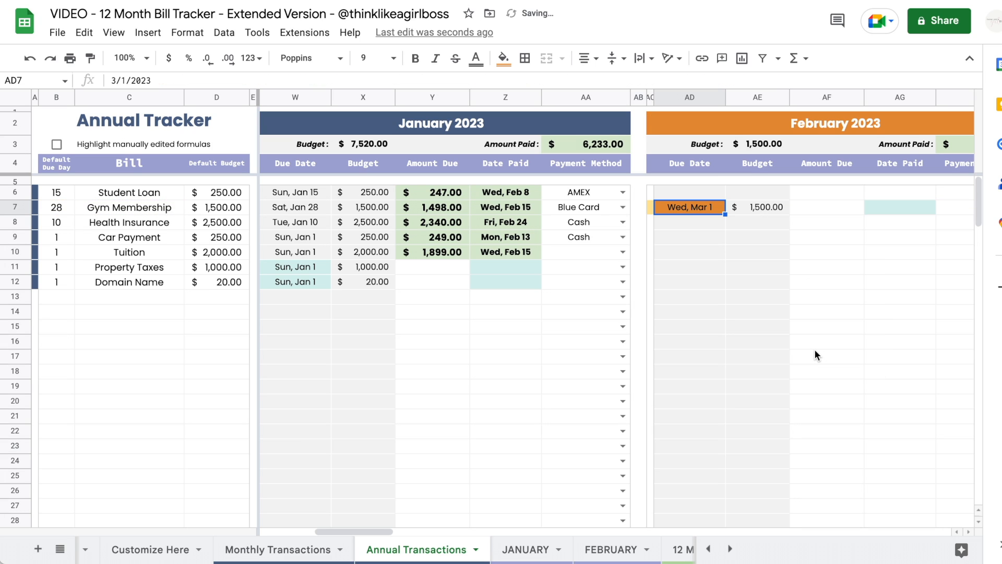
{"action": "left_click", "coordinate": [815, 355]}
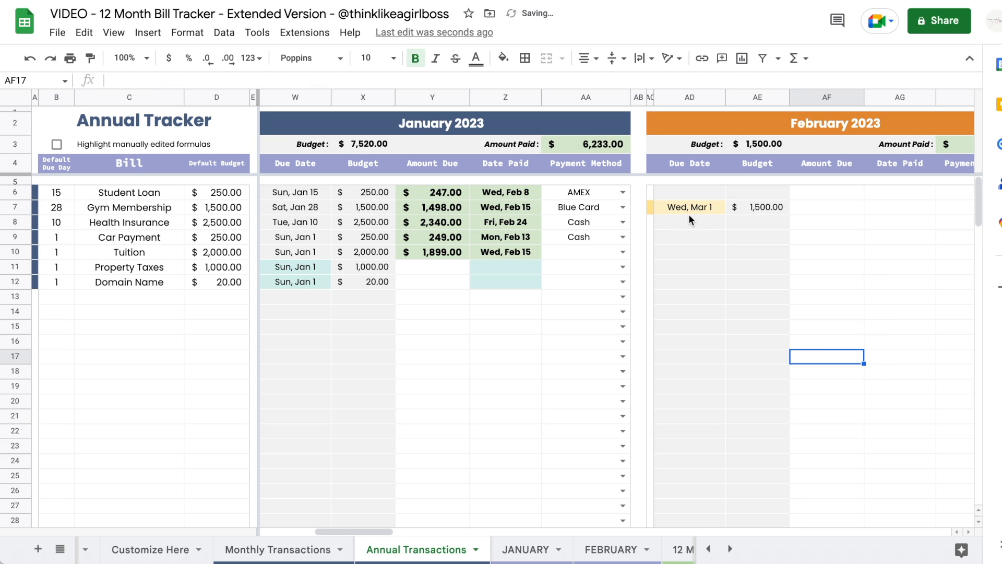
- Override Gym Membership's February budget to 56.00 and turn on manual-edit highlighting
{"action": "scroll", "coordinate": [684, 208], "scroll_direction": "right", "scroll_amount": 3}
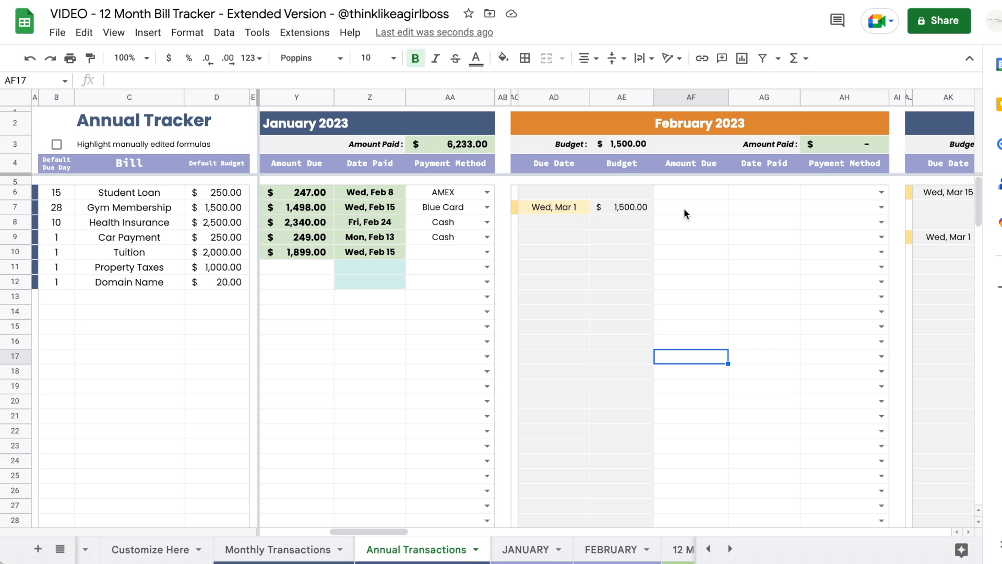
{"action": "left_click", "coordinate": [624, 209]}
{"action": "key", "text": "Delete"}
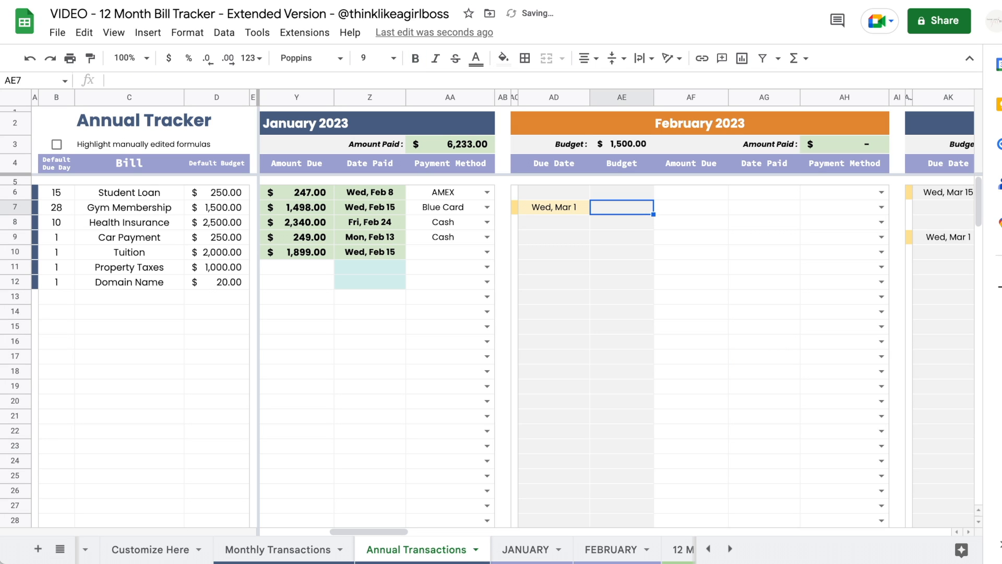
{"action": "type", "text": "56"}
{"action": "key", "text": "Return"}
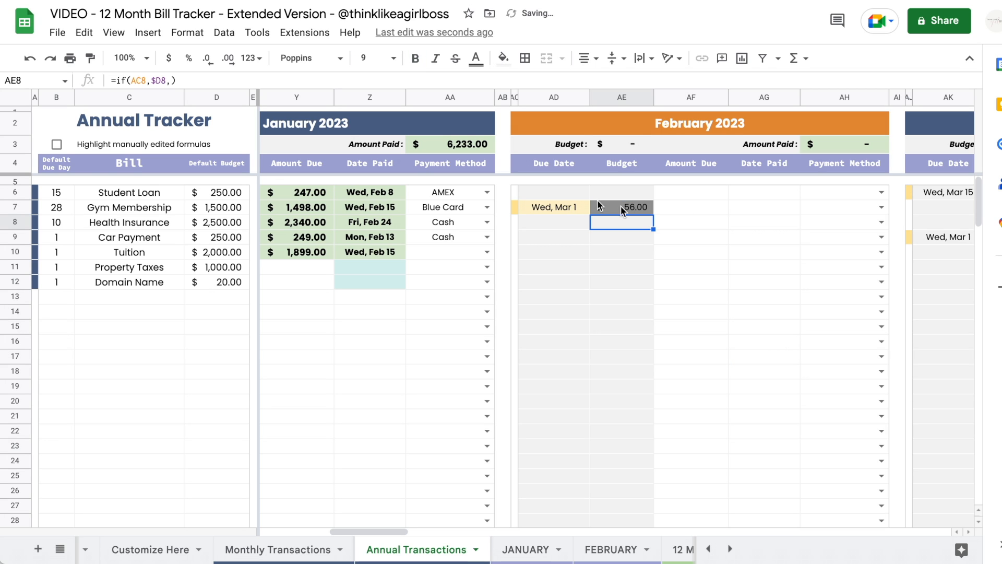
{"action": "left_click", "coordinate": [56, 143]}
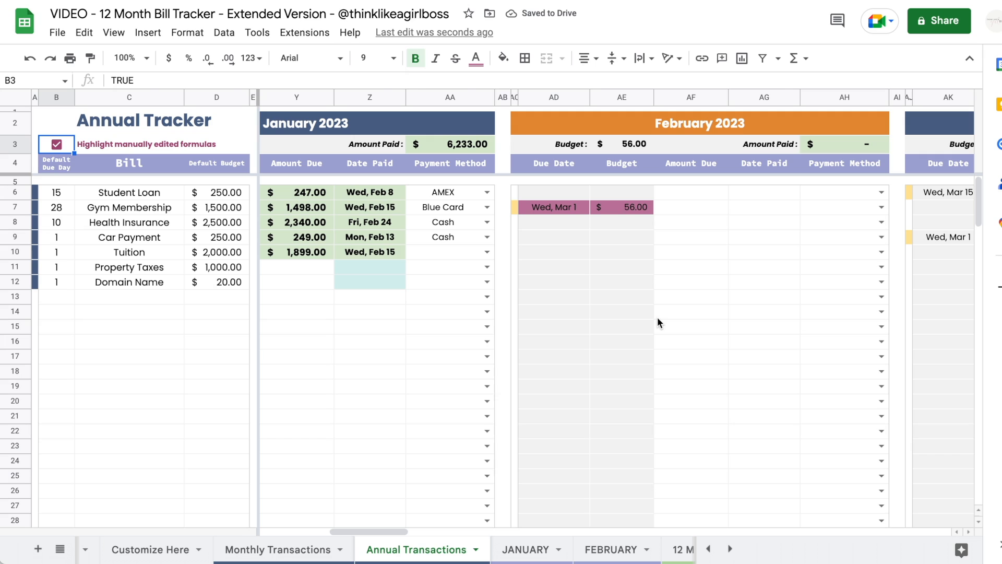
- Set Gym Membership's default budget in D7 to 3,333
{"action": "left_click_drag", "start_coordinate": [554, 237], "coordinate": [618, 240]}
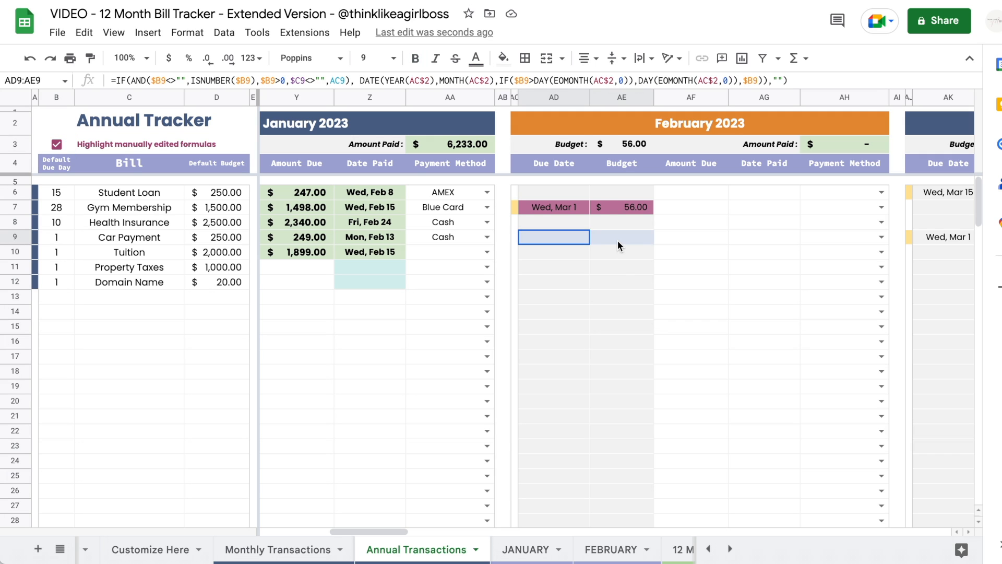
{"action": "left_click", "coordinate": [752, 286]}
{"action": "left_click", "coordinate": [563, 209]}
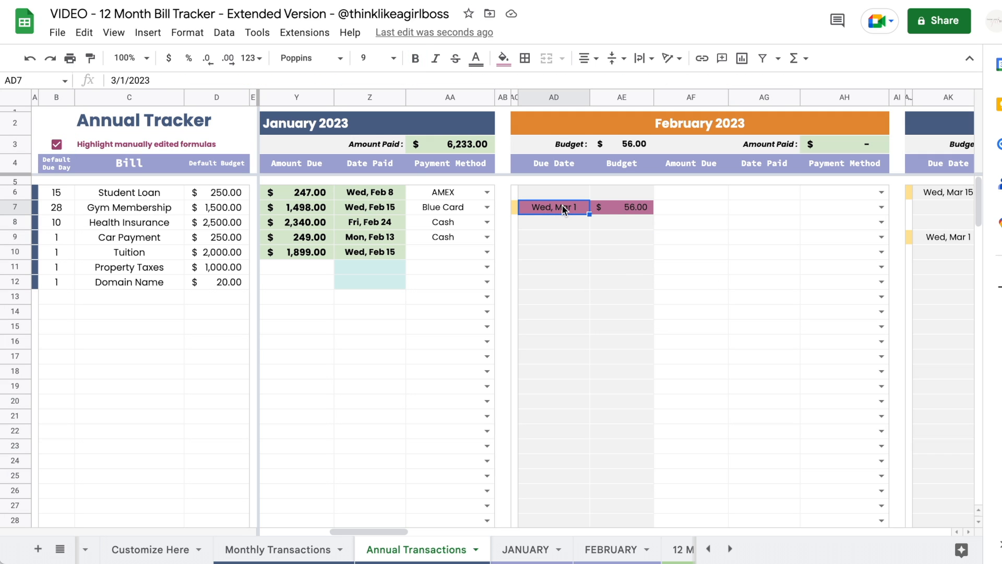
{"action": "key", "text": "super+z"}
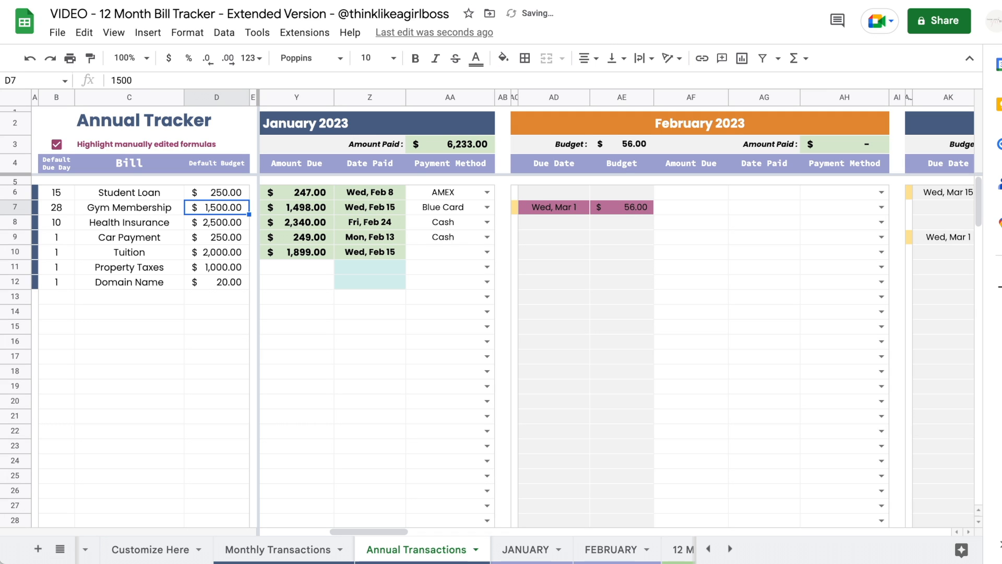
{"action": "type", "text": "3333"}
{"action": "key", "text": "Return"}
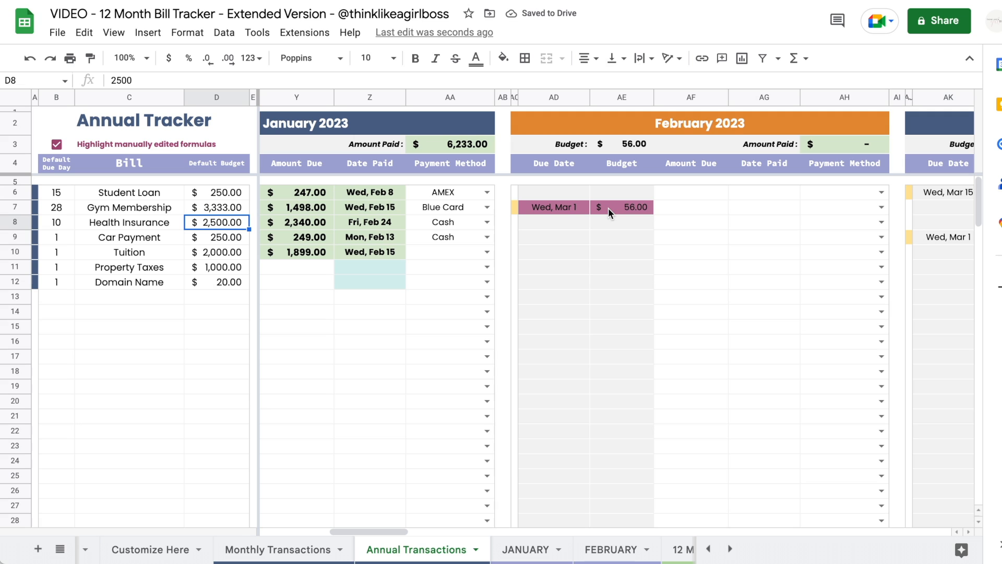
- Copy the AD8 and AE8 formulas over February's manual due date and budget in AD7 and AE7
{"action": "left_click", "coordinate": [555, 224]}
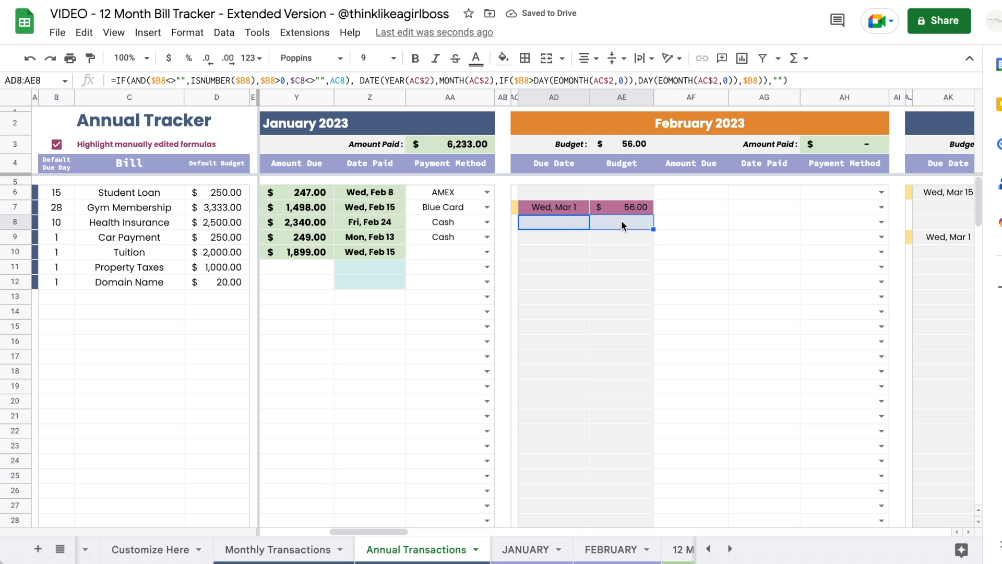
{"action": "key", "text": "ctrl+c"}
{"action": "key", "text": "Up"}
{"action": "key", "text": "ctrl+v"}
{"action": "key", "text": "Down"}
{"action": "key", "text": "Right"}
{"action": "key", "text": "ctrl+c"}
{"action": "key", "text": "Up"}
{"action": "key", "text": "ctrl+v"}
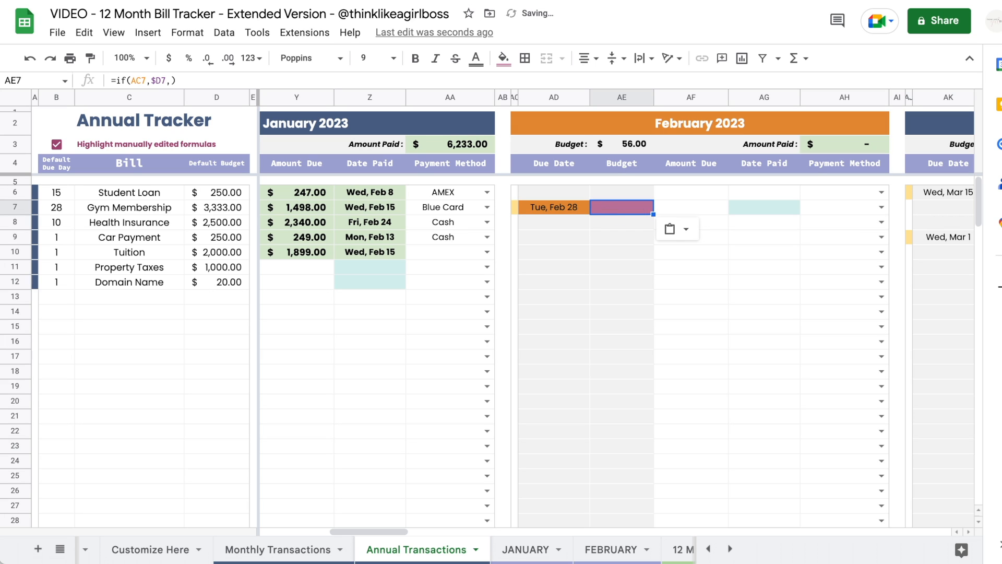
{"action": "key", "text": "Down"}
{"action": "key", "text": "Up"}
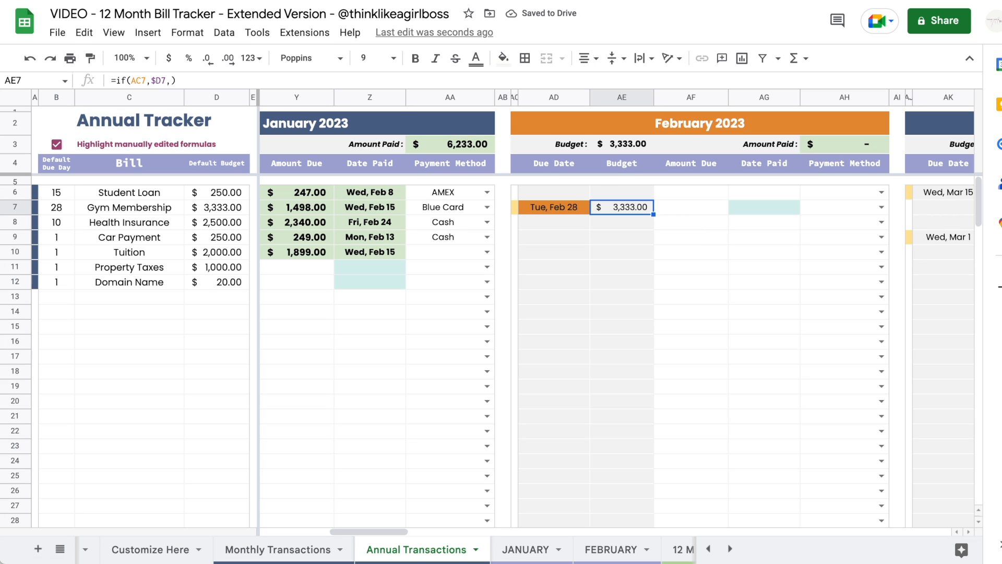
- Check the AD10 due-date formula, then move to the Calendar sheet's month list
{"action": "left_click", "coordinate": [545, 250]}
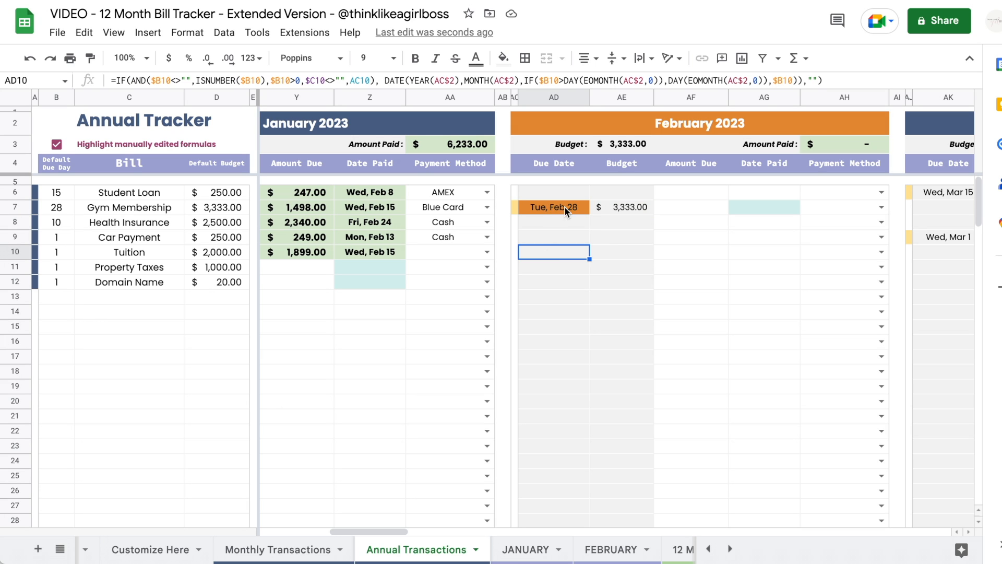
{"action": "left_click", "coordinate": [769, 251]}
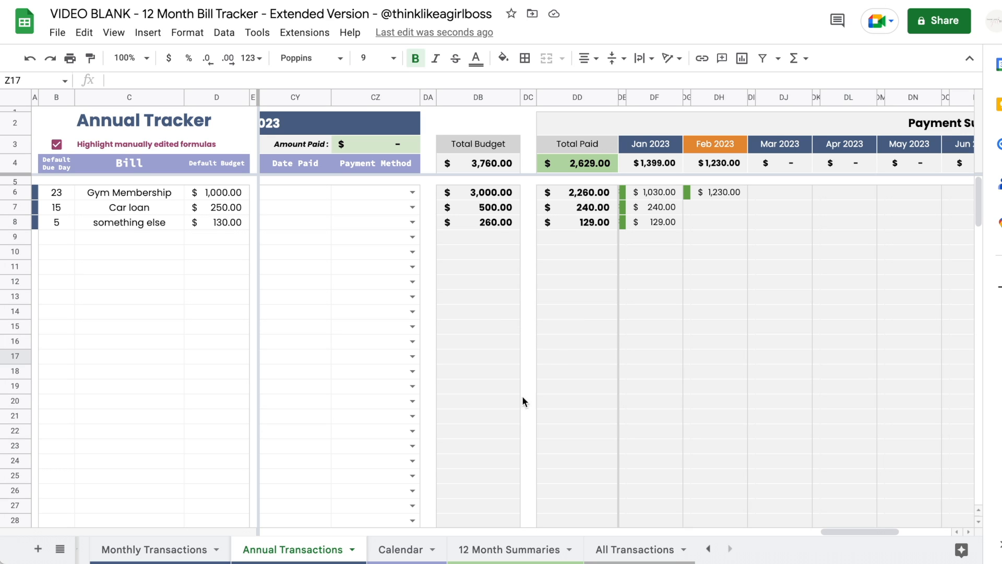
{"action": "left_click", "coordinate": [409, 553]}
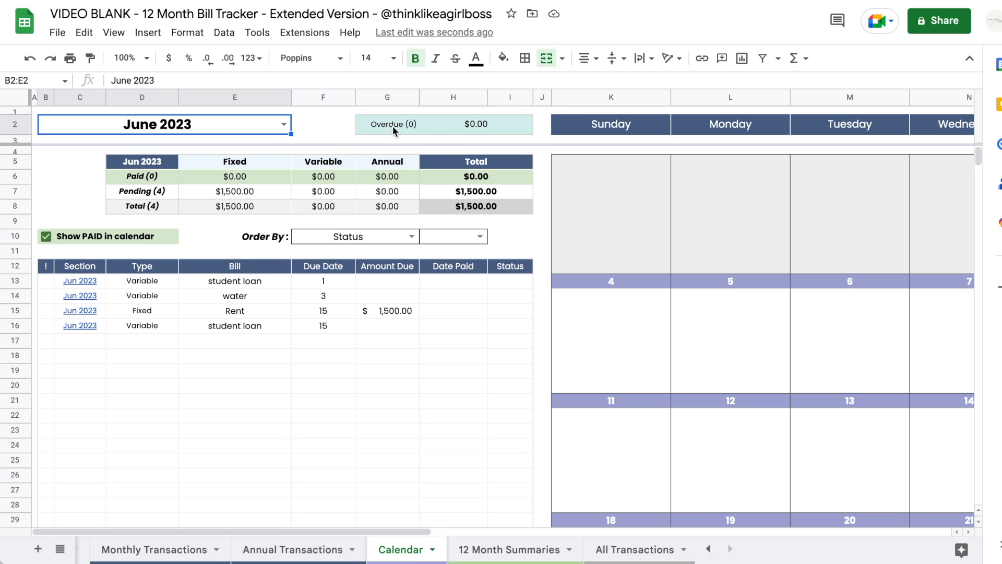
{"action": "left_click", "coordinate": [278, 124]}
- Show January 2023 in the Calendar
{"action": "left_click", "coordinate": [131, 152]}
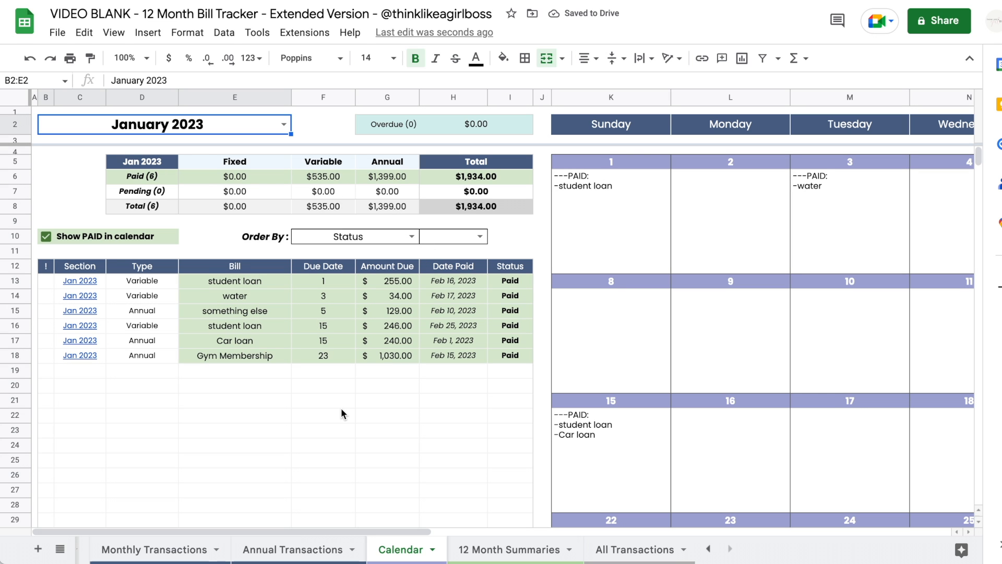
{"action": "scroll", "coordinate": [340, 408], "scroll_direction": "right", "scroll_amount": 10}
{"action": "scroll", "coordinate": [340, 408], "scroll_direction": "left", "scroll_amount": 10}
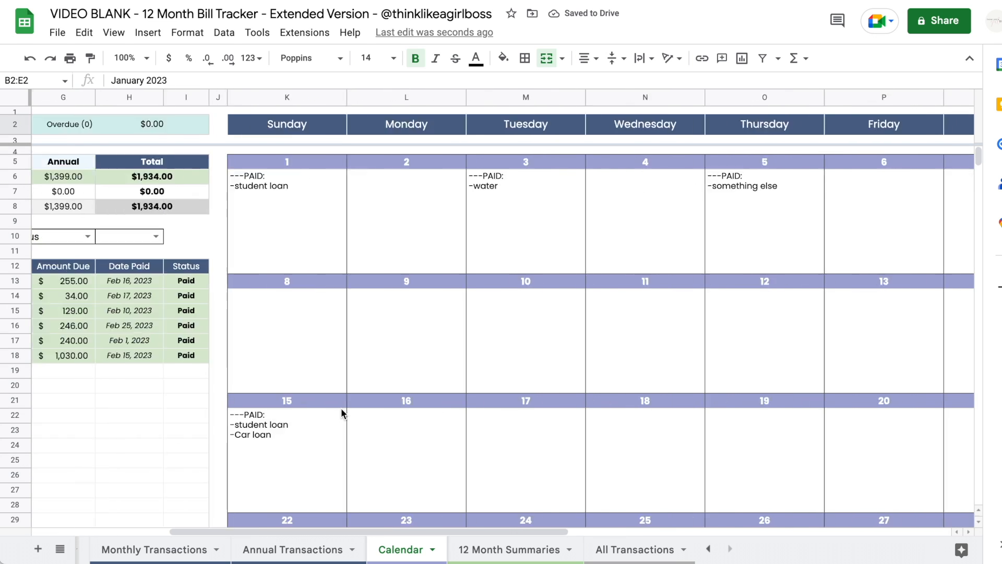
{"action": "scroll", "coordinate": [341, 408], "scroll_direction": "down", "scroll_amount": 2}
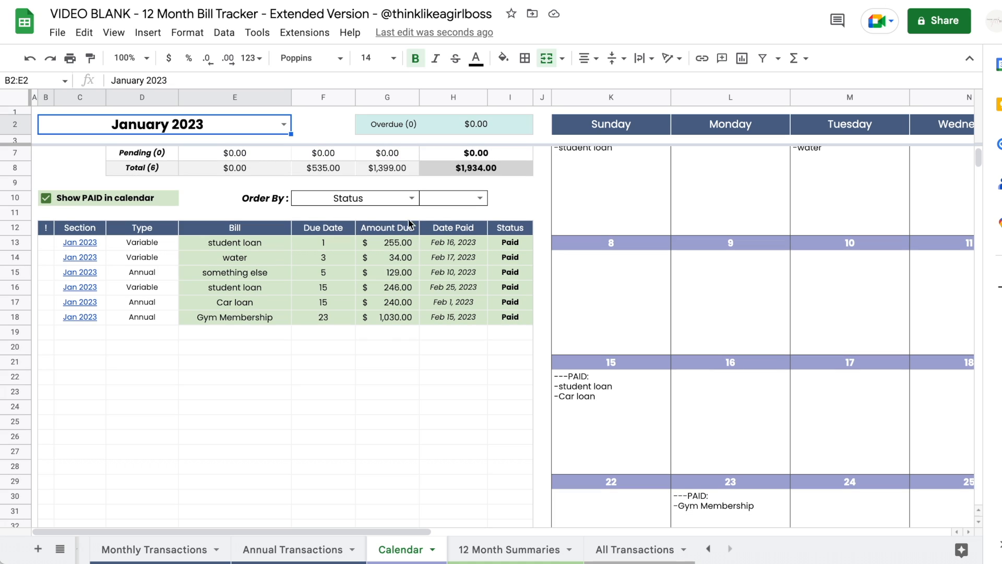
- Order the Calendar's bill list by Bill, then switch it to Due Date
{"action": "left_click", "coordinate": [411, 198]}
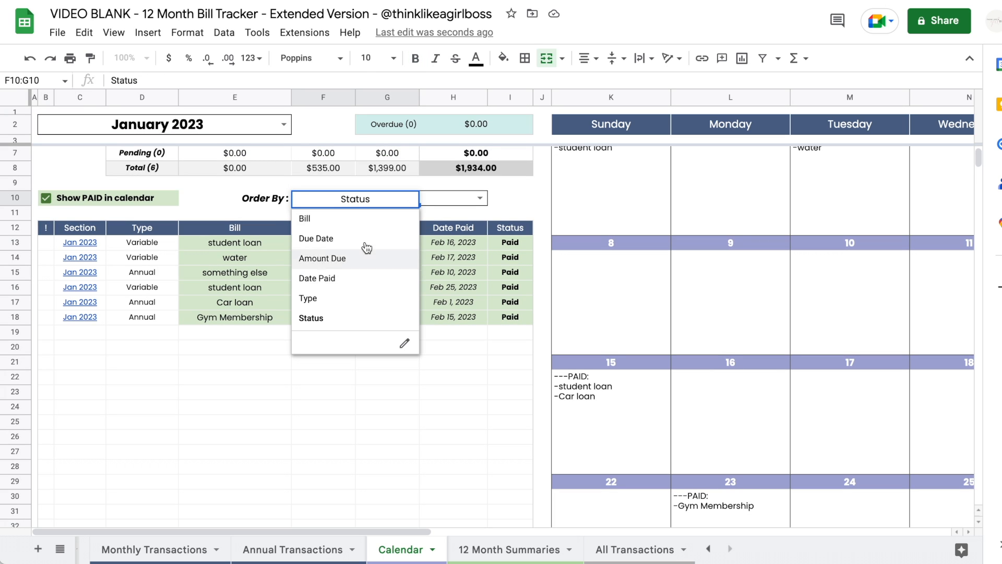
{"action": "left_click", "coordinate": [360, 221]}
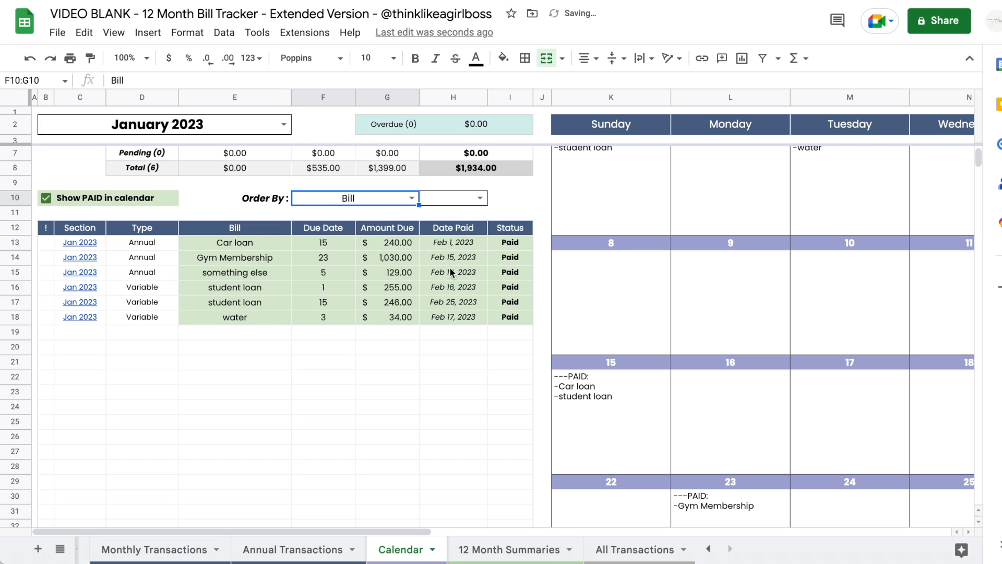
{"action": "left_click", "coordinate": [416, 200]}
{"action": "left_click", "coordinate": [337, 236]}
{"action": "left_click", "coordinate": [480, 198]}
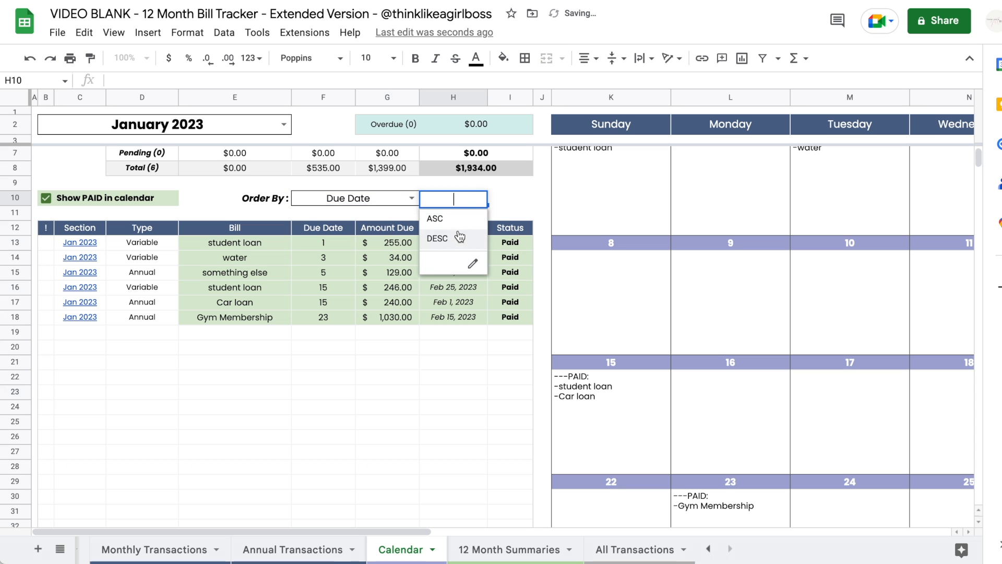
{"action": "left_click", "coordinate": [390, 363]}
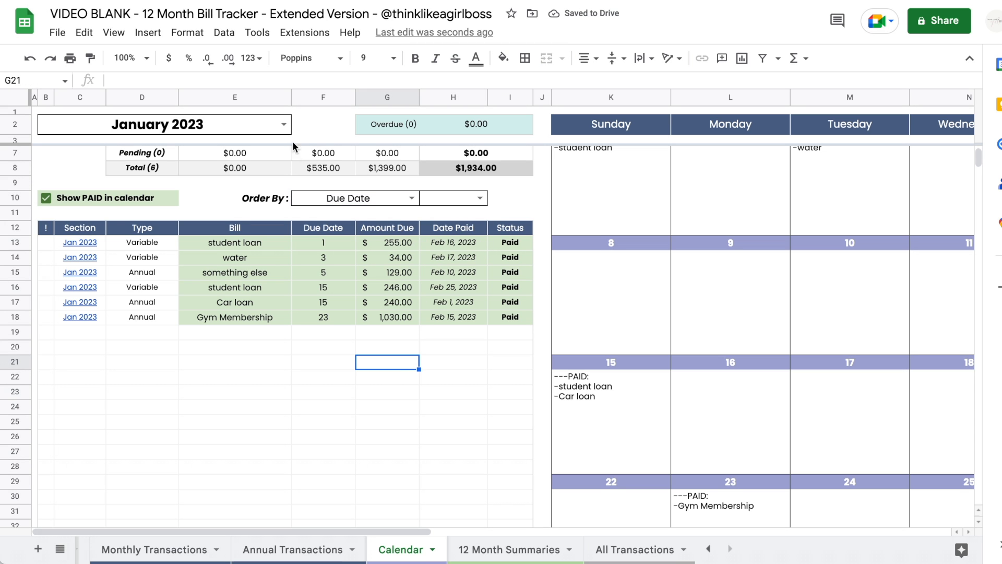
{"action": "scroll", "coordinate": [459, 368], "scroll_direction": "up", "scroll_amount": 1}
{"action": "scroll", "coordinate": [459, 368], "scroll_direction": "right", "scroll_amount": 10}
{"action": "scroll", "coordinate": [459, 368], "scroll_direction": "left", "scroll_amount": 2}
{"action": "scroll", "coordinate": [459, 368], "scroll_direction": "down", "scroll_amount": 5}
{"action": "scroll", "coordinate": [459, 368], "scroll_direction": "up", "scroll_amount": 5}
{"action": "scroll", "coordinate": [460, 367], "scroll_direction": "left", "scroll_amount": 8}
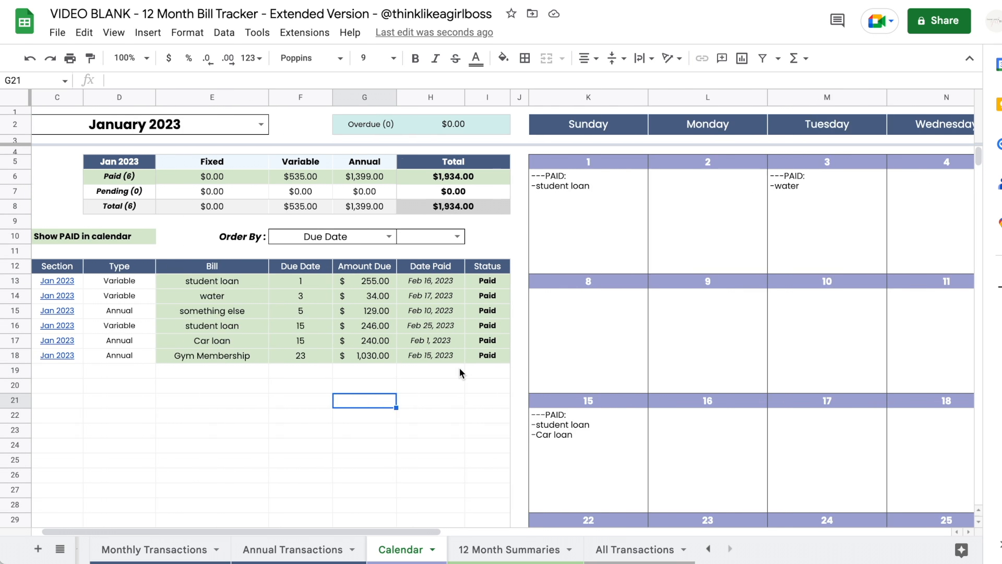
{"action": "scroll", "coordinate": [460, 368], "scroll_direction": "left", "scroll_amount": 1}
- Untick 'Show PAID in calendar' so paid bills disappear from the January day boxes
{"action": "left_click", "coordinate": [40, 237]}
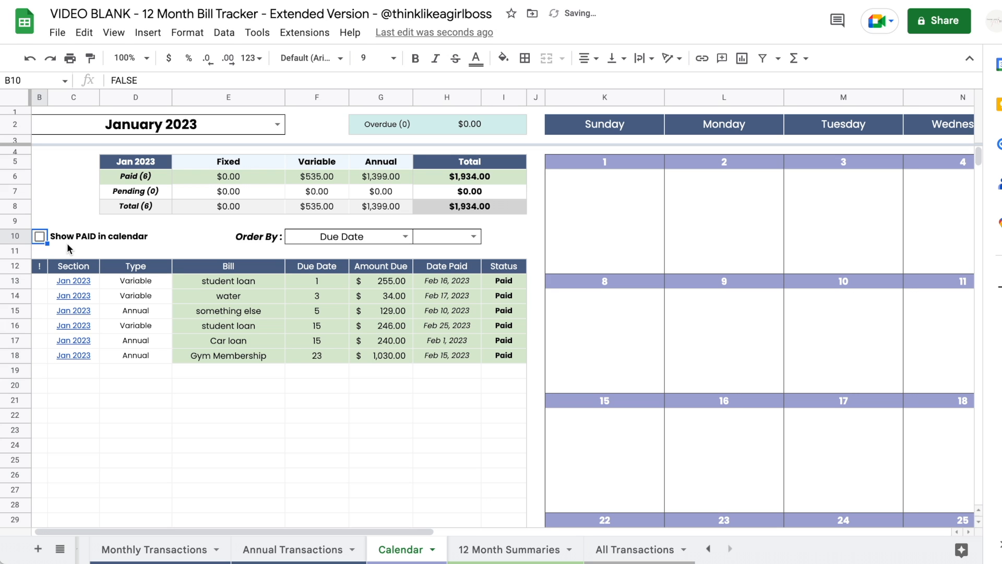
{"action": "scroll", "coordinate": [67, 243], "scroll_direction": "left", "scroll_amount": 1}
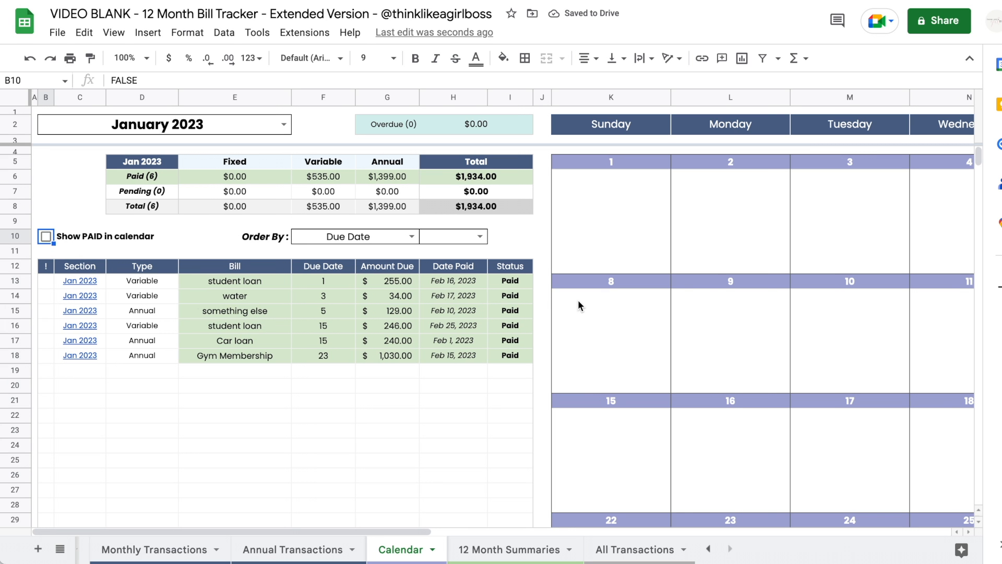
{"action": "scroll", "coordinate": [579, 301], "scroll_direction": "right", "scroll_amount": 10}
{"action": "scroll", "coordinate": [578, 300], "scroll_direction": "down", "scroll_amount": 8}
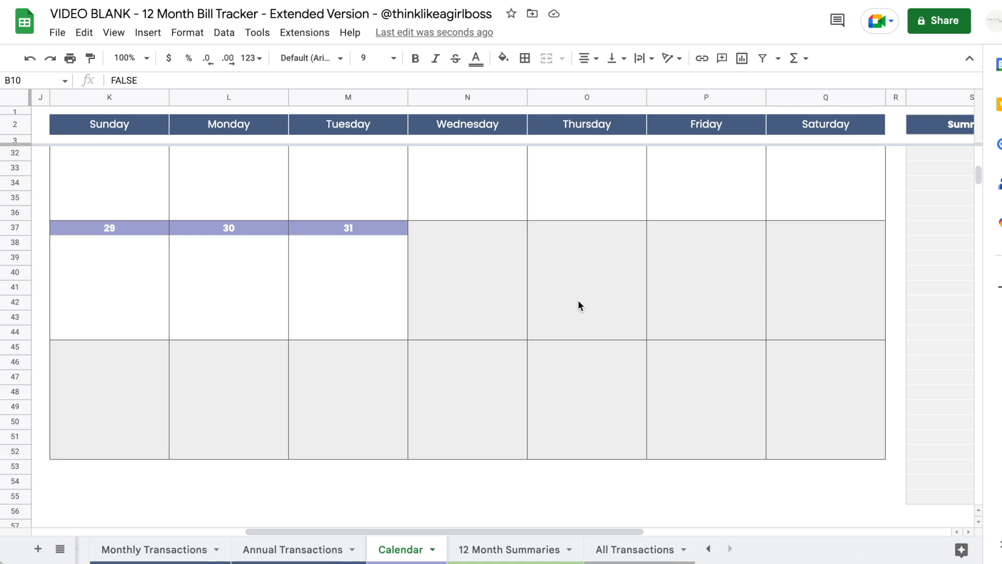
{"action": "scroll", "coordinate": [579, 301], "scroll_direction": "up", "scroll_amount": 8}
{"action": "scroll", "coordinate": [579, 301], "scroll_direction": "left", "scroll_amount": 10}
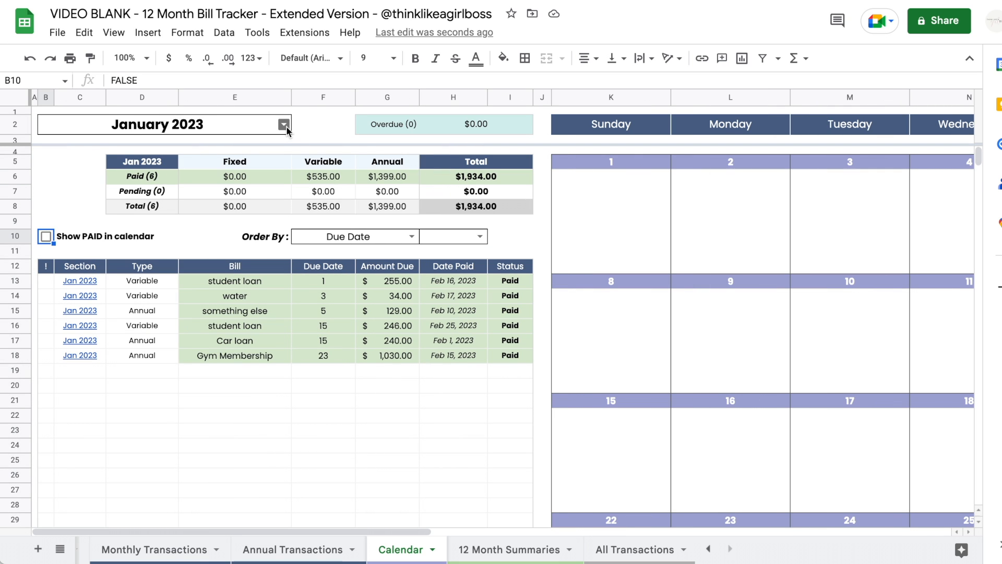
- Show February 2023 and clear Gym Membership's February payment date in AG6 so it's pending
{"action": "left_click", "coordinate": [286, 126]}
{"action": "left_click", "coordinate": [124, 164]}
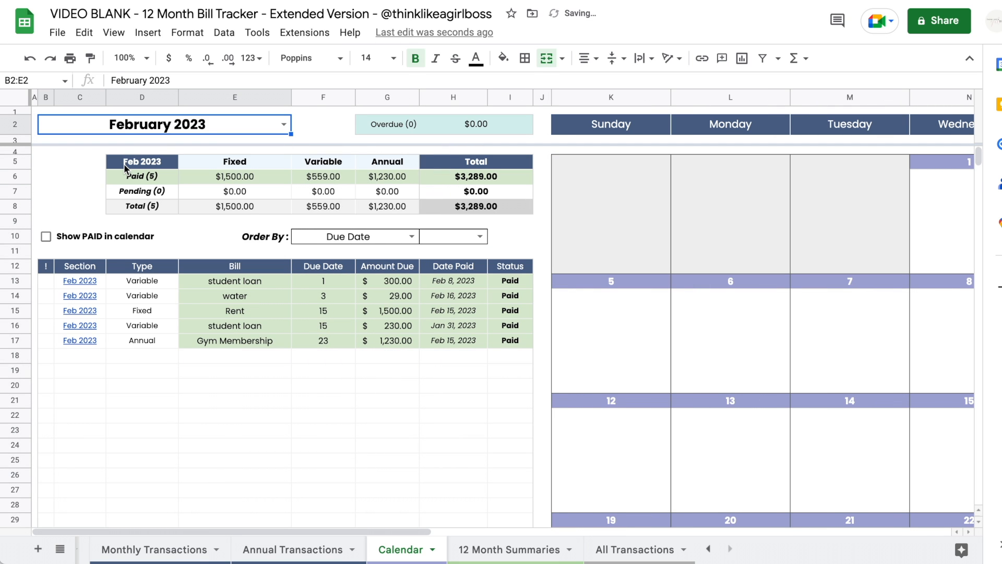
{"action": "left_click", "coordinate": [269, 549]}
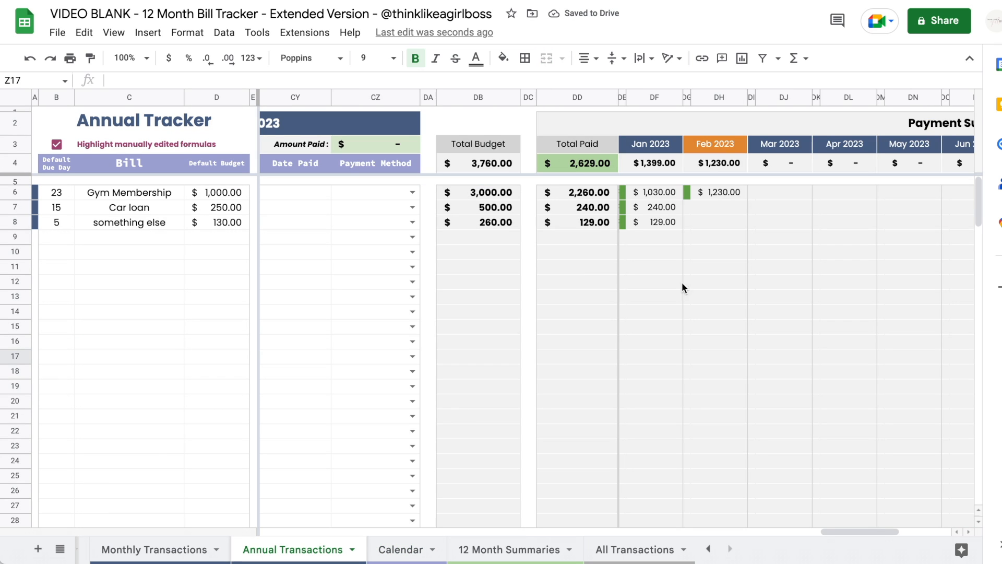
{"action": "scroll", "coordinate": [584, 274], "scroll_direction": "left", "scroll_amount": 15}
{"action": "left_click", "coordinate": [766, 193]}
{"action": "key", "text": "Delete"}
{"action": "left_click", "coordinate": [427, 549]}
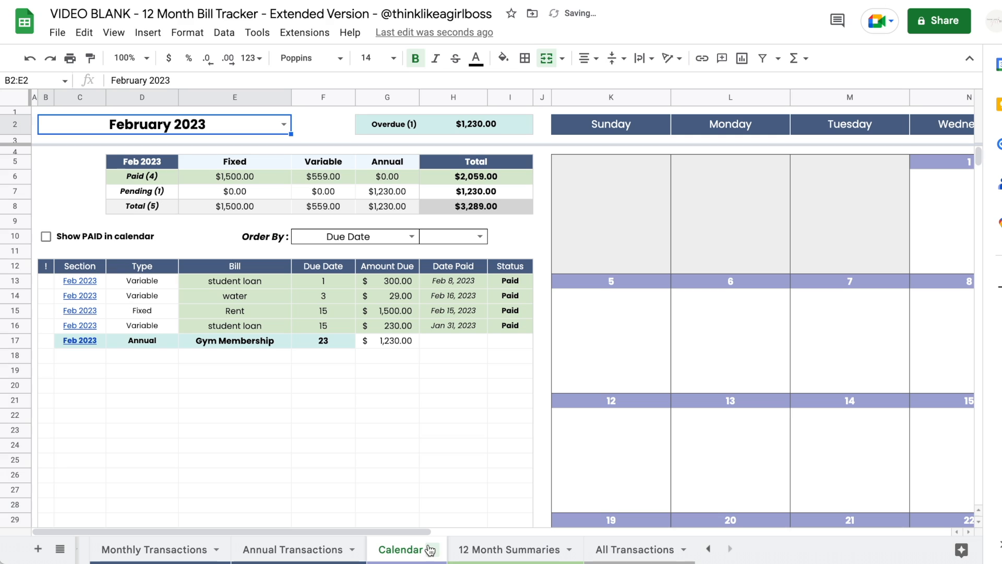
{"action": "left_click_drag", "start_coordinate": [139, 340], "coordinate": [275, 342]}
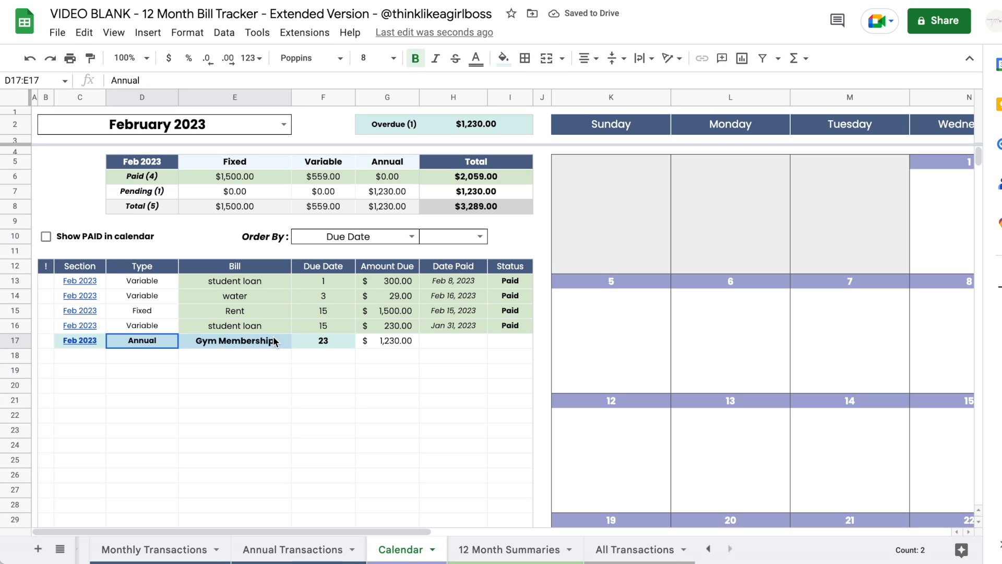
{"action": "left_click", "coordinate": [400, 404]}
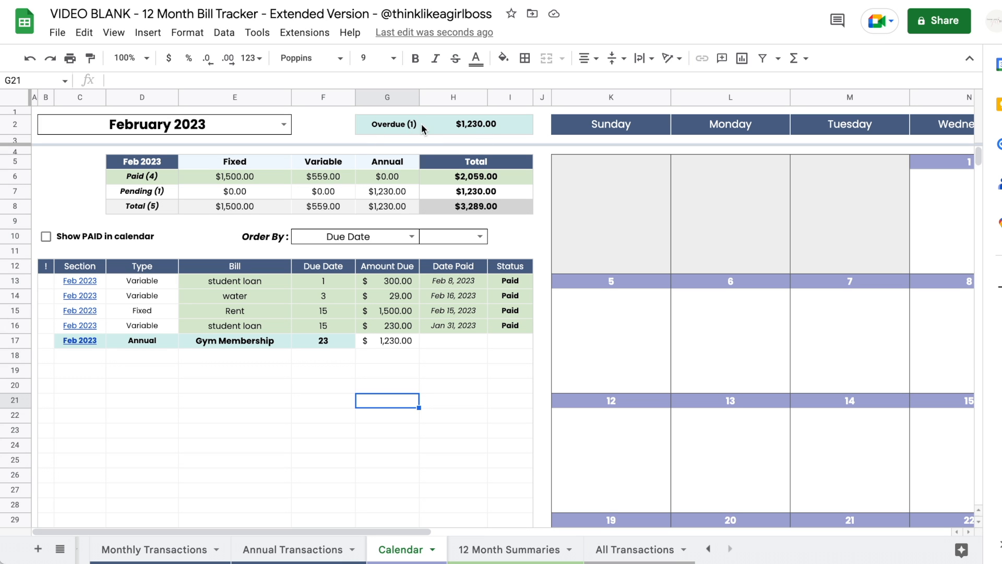
- Turn 'Show PAID in calendar' back on so student loan and Rent appear in February
{"action": "scroll", "coordinate": [429, 299], "scroll_direction": "right", "scroll_amount": 1}
{"action": "scroll", "coordinate": [428, 298], "scroll_direction": "right", "scroll_amount": 10}
{"action": "scroll", "coordinate": [428, 299], "scroll_direction": "down", "scroll_amount": 7}
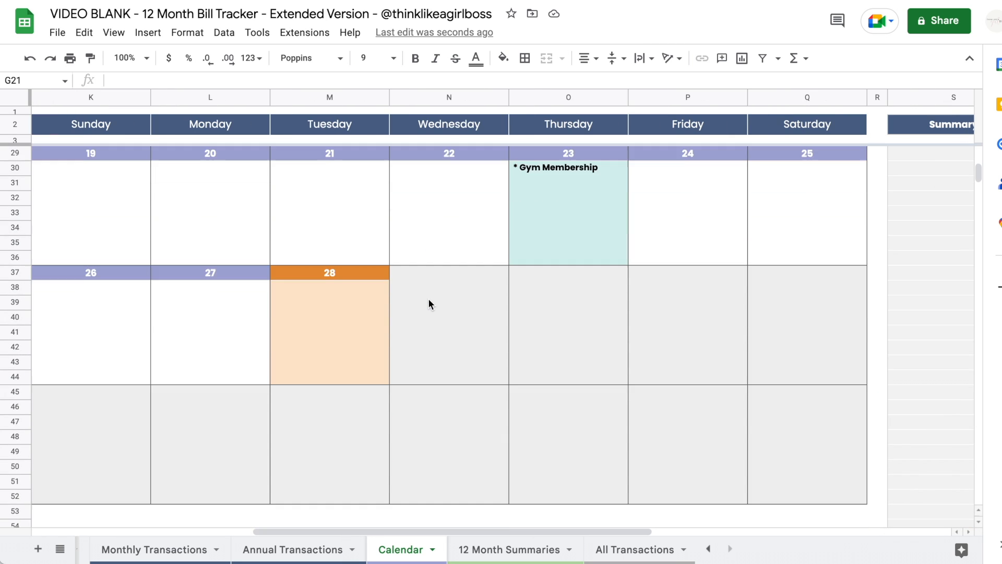
{"action": "scroll", "coordinate": [508, 287], "scroll_direction": "up", "scroll_amount": 1}
{"action": "scroll", "coordinate": [564, 251], "scroll_direction": "left", "scroll_amount": 10}
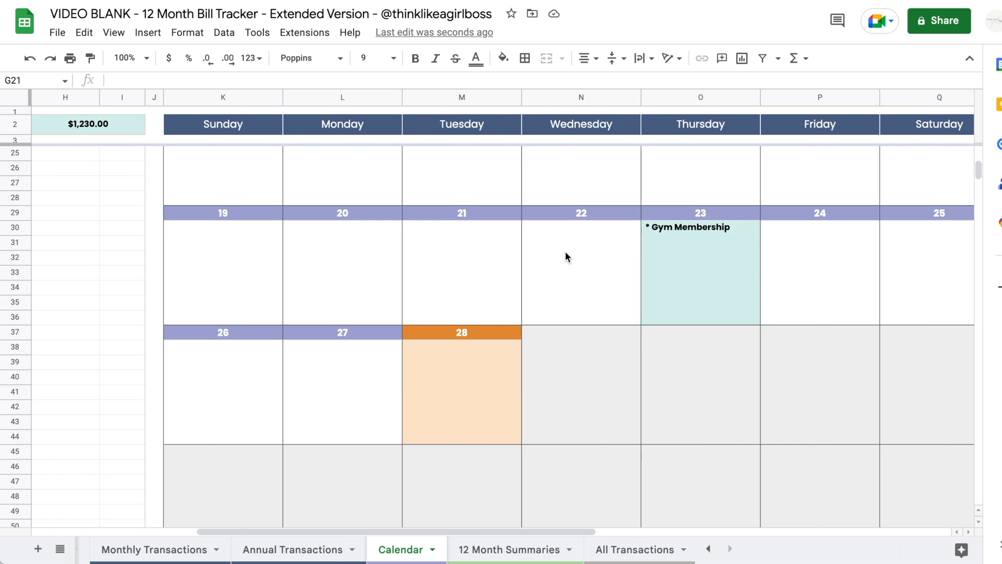
{"action": "scroll", "coordinate": [565, 250], "scroll_direction": "up", "scroll_amount": 7}
{"action": "left_click", "coordinate": [46, 236]}
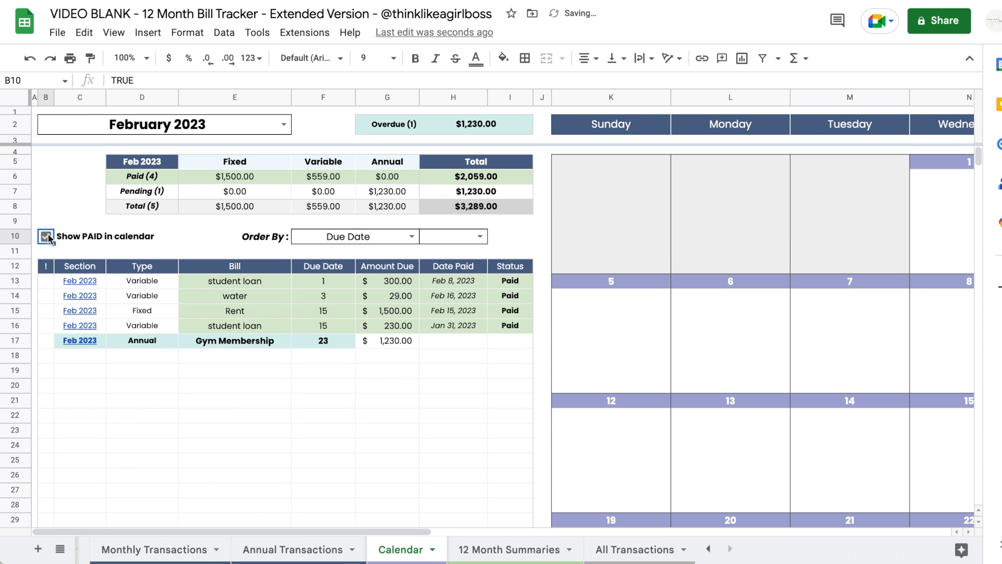
{"action": "scroll", "coordinate": [560, 299], "scroll_direction": "right", "scroll_amount": 10}
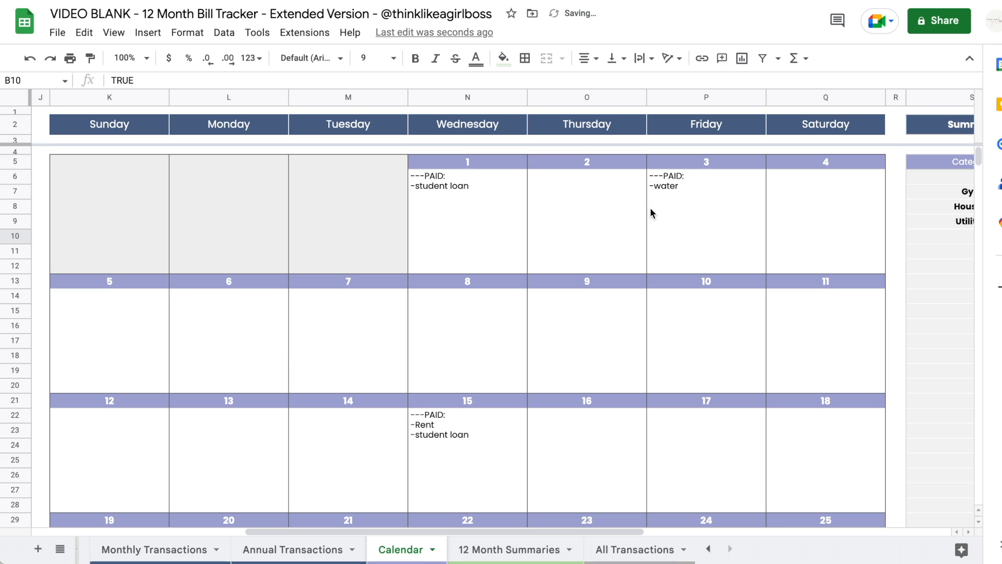
{"action": "scroll", "coordinate": [655, 264], "scroll_direction": "down", "scroll_amount": 8}
{"action": "scroll", "coordinate": [655, 266], "scroll_direction": "down", "scroll_amount": 2}
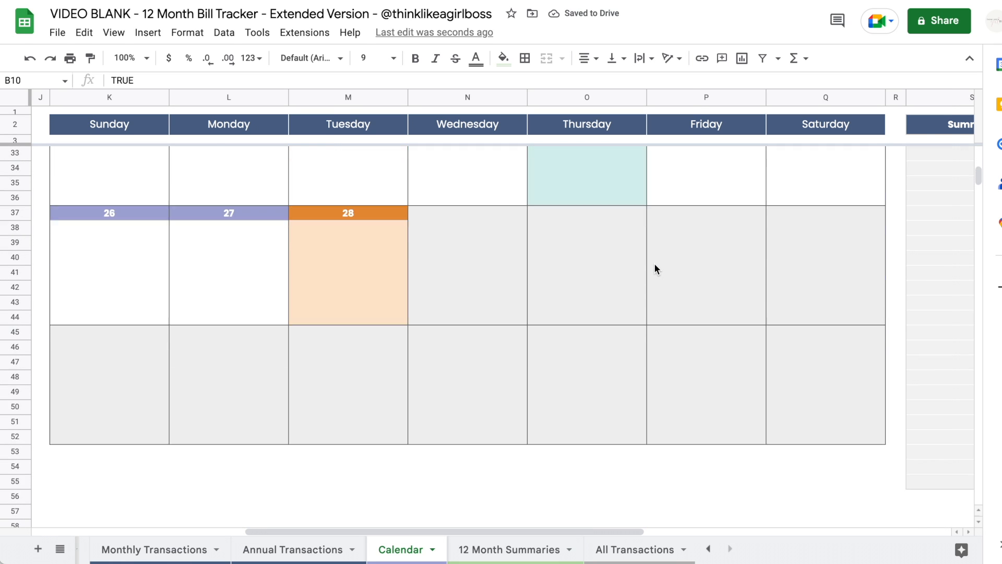
{"action": "scroll", "coordinate": [640, 219], "scroll_direction": "up", "scroll_amount": 4}
{"action": "scroll", "coordinate": [639, 219], "scroll_direction": "left", "scroll_amount": 2}
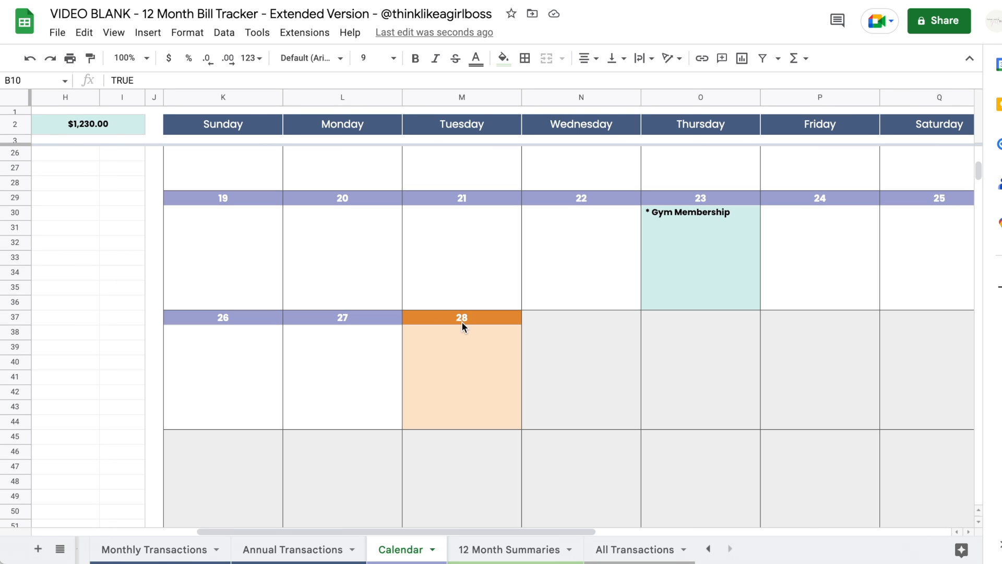
{"action": "scroll", "coordinate": [462, 321], "scroll_direction": "up", "scroll_amount": 8}
{"action": "scroll", "coordinate": [462, 324], "scroll_direction": "left", "scroll_amount": 5}
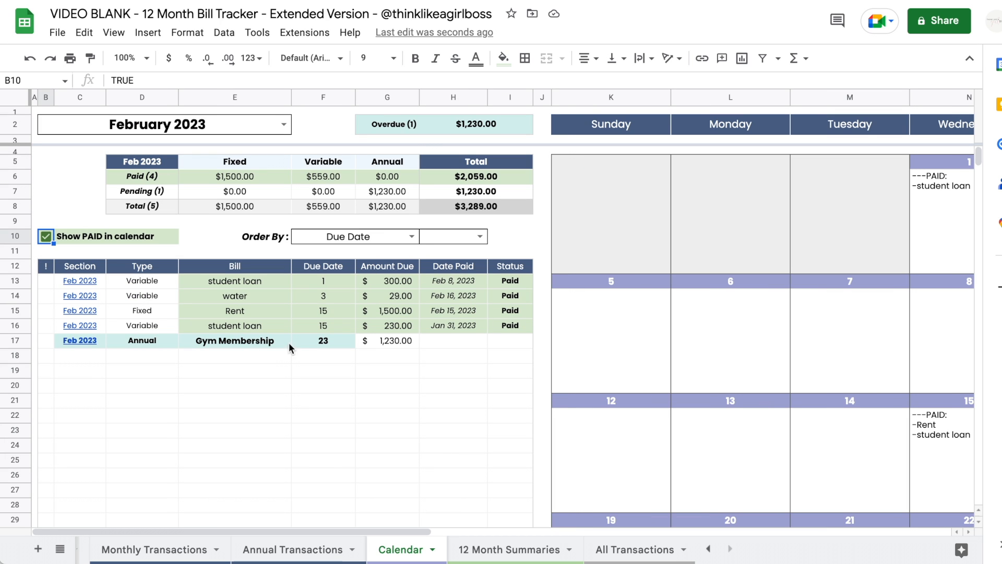
- Set the February bill table's Order By to Status and choose its sort direction
{"action": "left_click", "coordinate": [412, 237]}
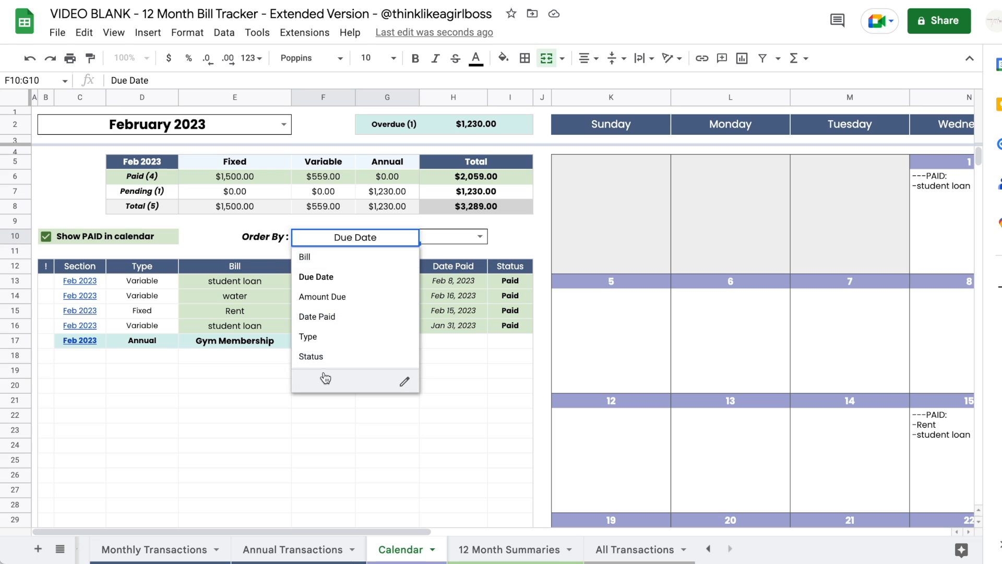
{"action": "left_click", "coordinate": [311, 357]}
{"action": "left_click", "coordinate": [453, 237]}
{"action": "left_click", "coordinate": [447, 259]}
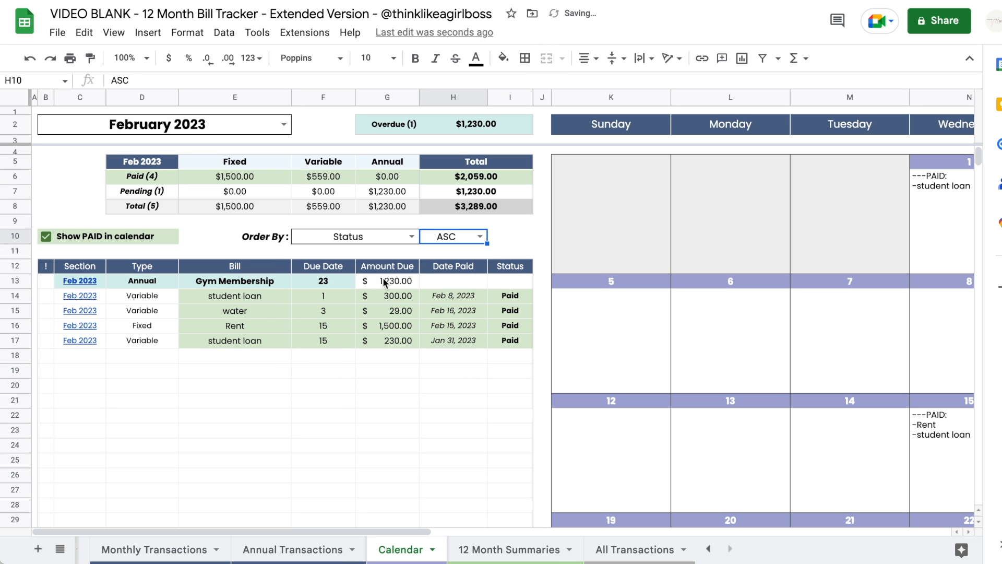
{"action": "left_click", "coordinate": [479, 236]}
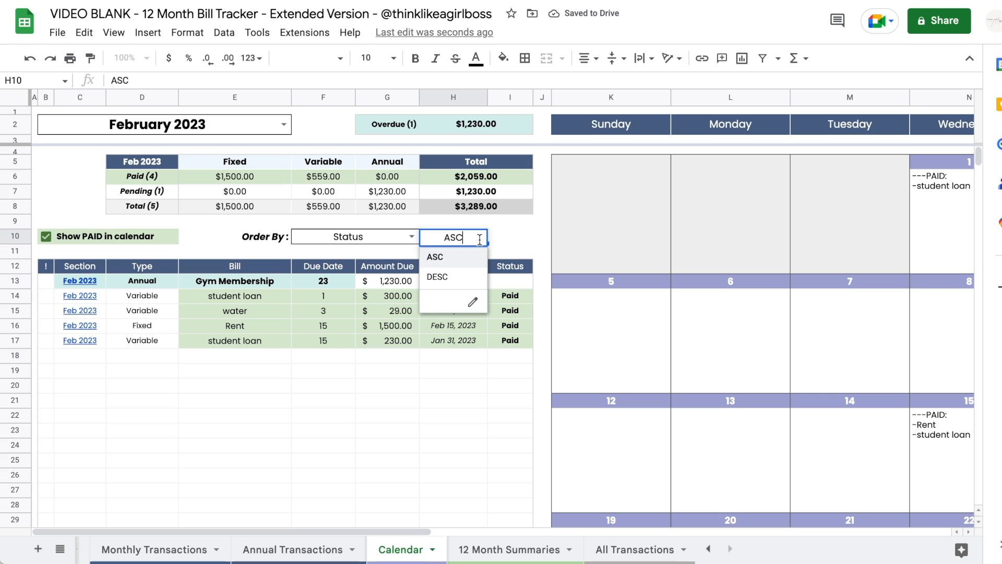
{"action": "left_click", "coordinate": [455, 280]}
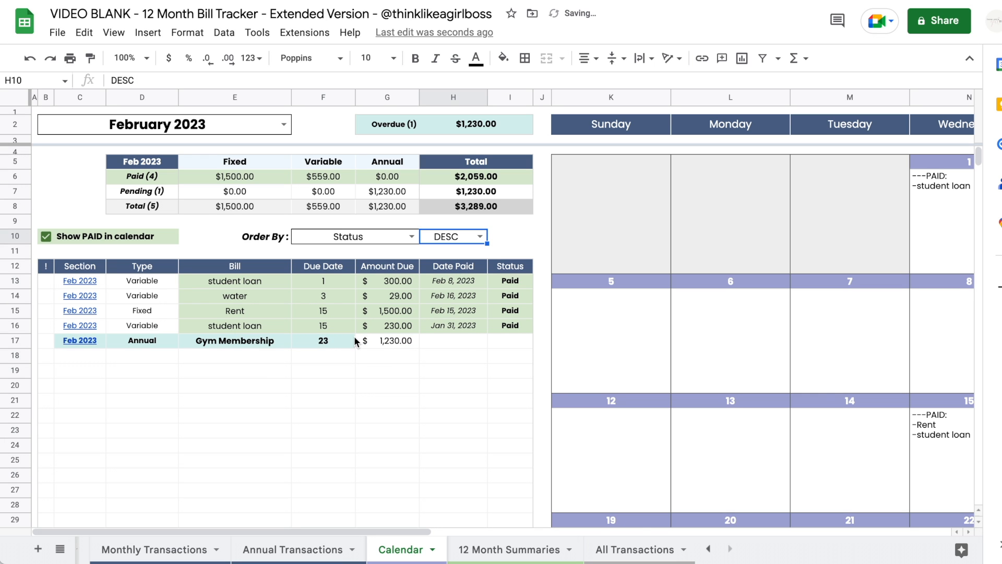
- Inspect the QUERY formulas behind the Category and Payment Method summaries in S5 and X5
{"action": "scroll", "coordinate": [437, 315], "scroll_direction": "right", "scroll_amount": 10}
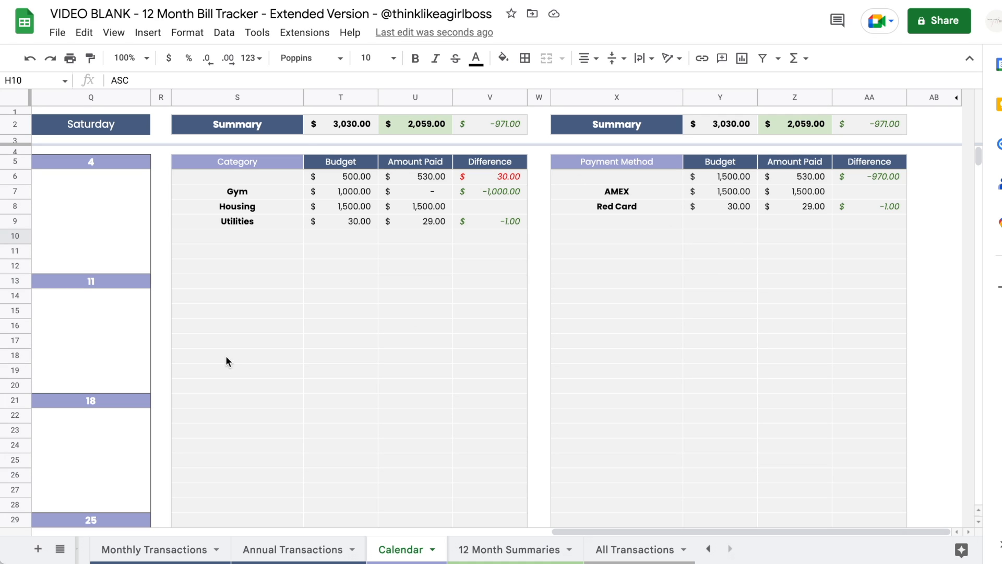
{"action": "left_click", "coordinate": [239, 163]}
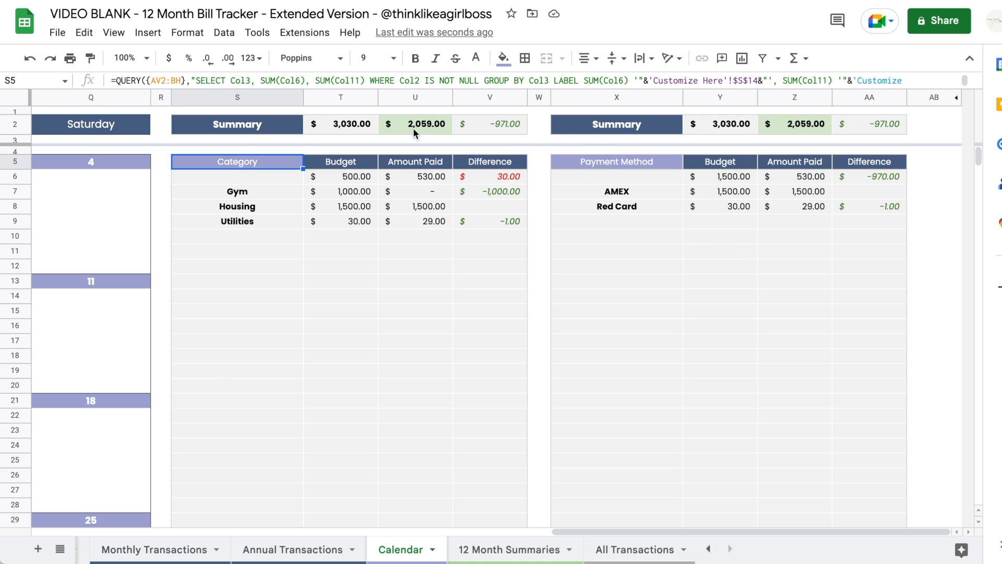
{"action": "left_click", "coordinate": [607, 164]}
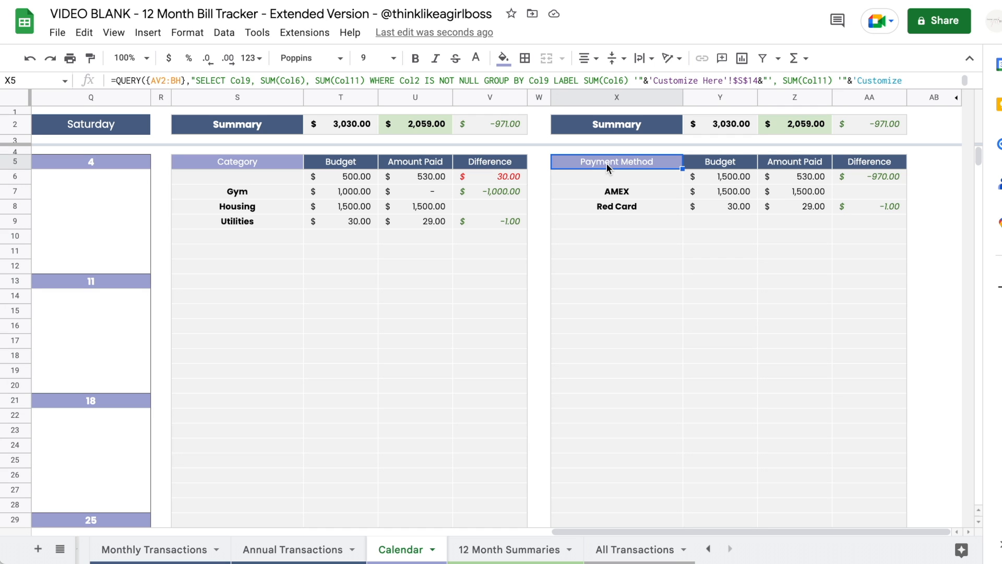
{"action": "scroll", "coordinate": [447, 377], "scroll_direction": "left", "scroll_amount": 10}
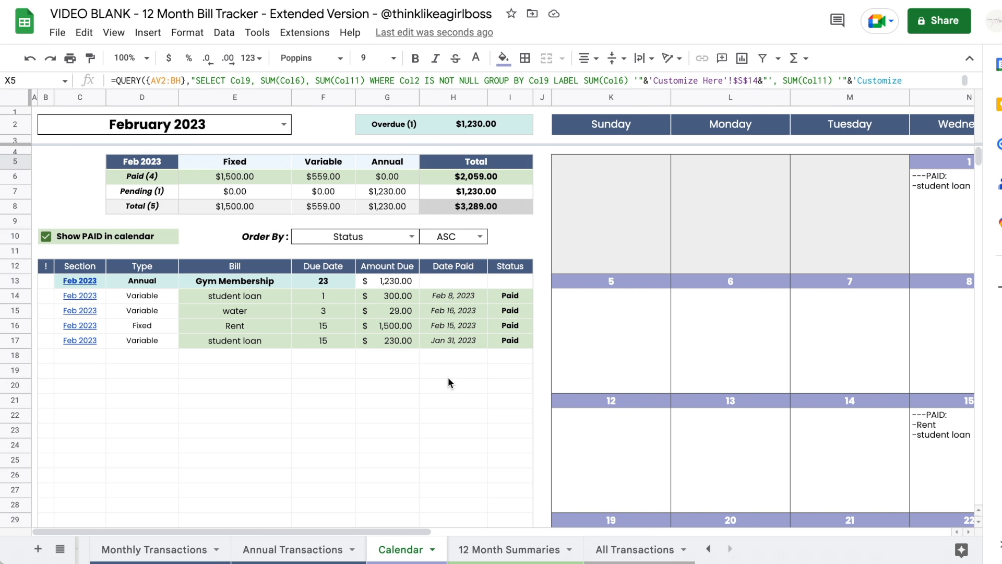
- Duplicate the Calendar sheet and name the copy 'February'
{"action": "right_click", "coordinate": [408, 551]}
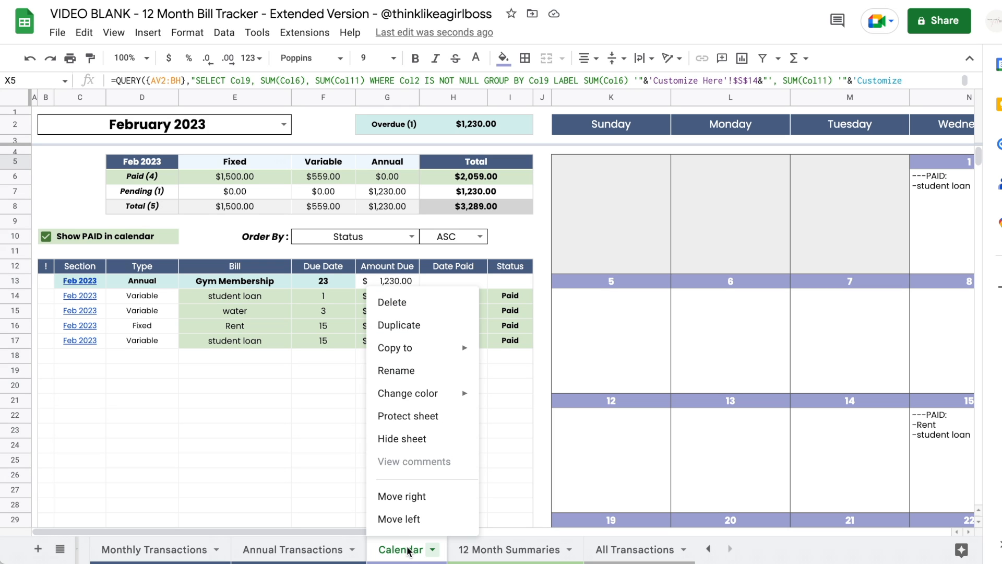
{"action": "left_click", "coordinate": [414, 329]}
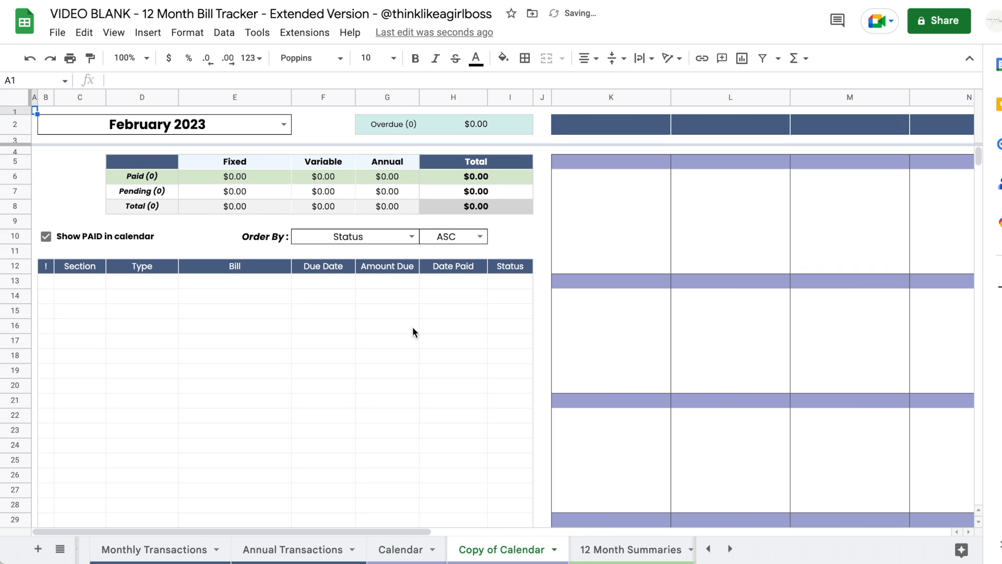
{"action": "right_click", "coordinate": [413, 552]}
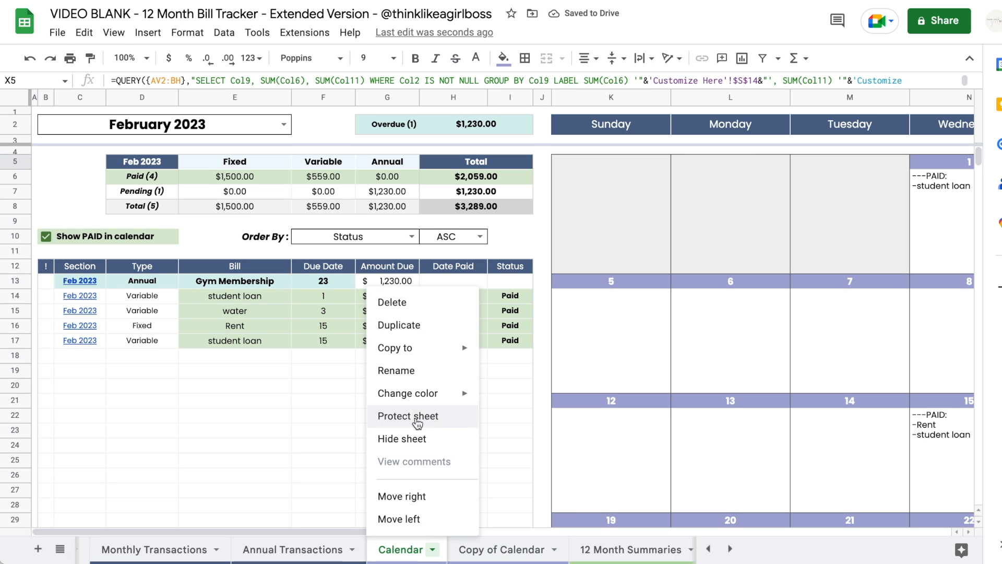
{"action": "left_click", "coordinate": [496, 551]}
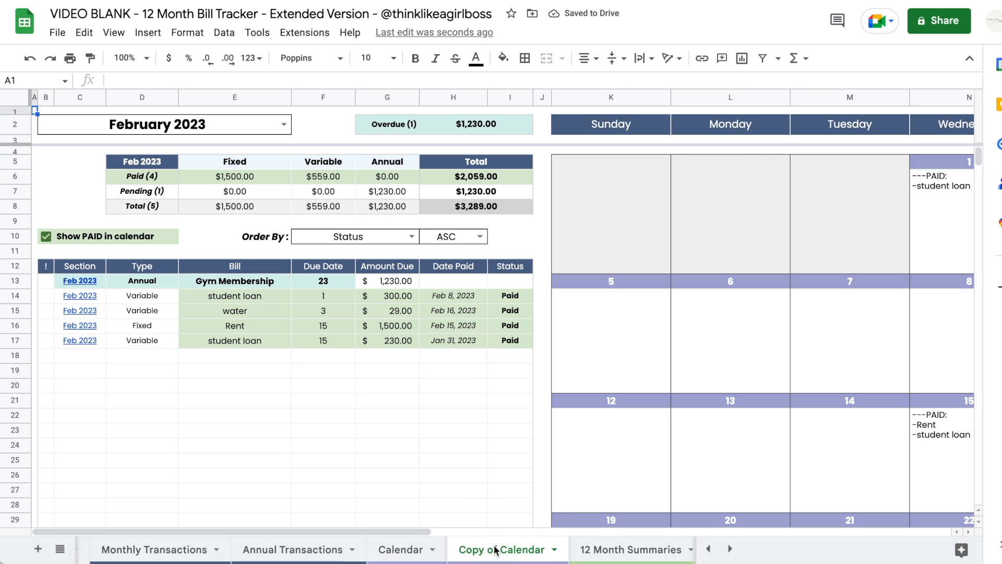
{"action": "double_click", "coordinate": [513, 551]}
{"action": "type", "text": "Feb"}
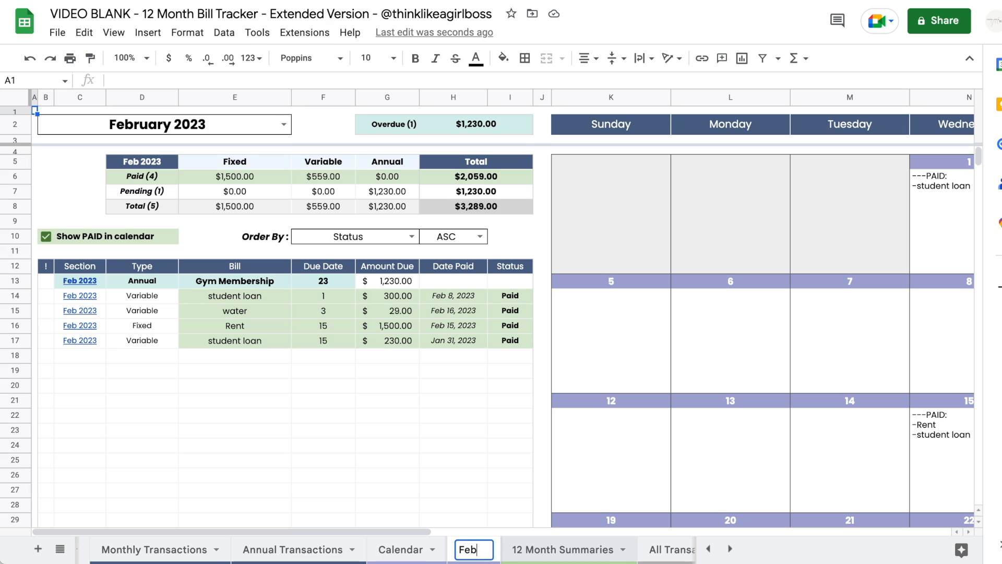
{"action": "type", "text": "ruary"}
{"action": "key", "text": "Return"}
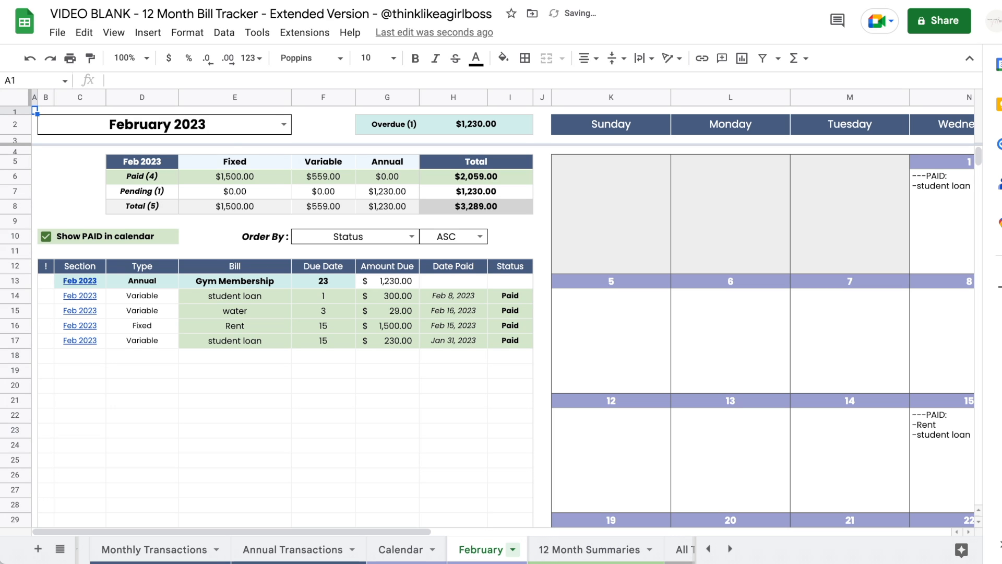
- Rename the original Calendar sheet to 'january' and set its month to January 2023
{"action": "left_click", "coordinate": [401, 550]}
{"action": "double_click", "coordinate": [392, 550]}
{"action": "type", "text": "january"}
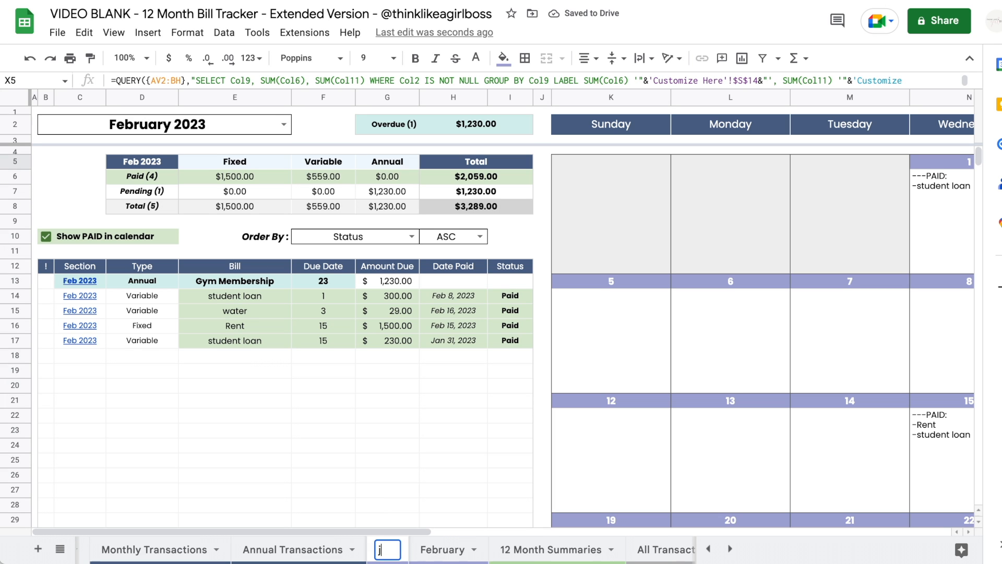
{"action": "key", "text": "Return"}
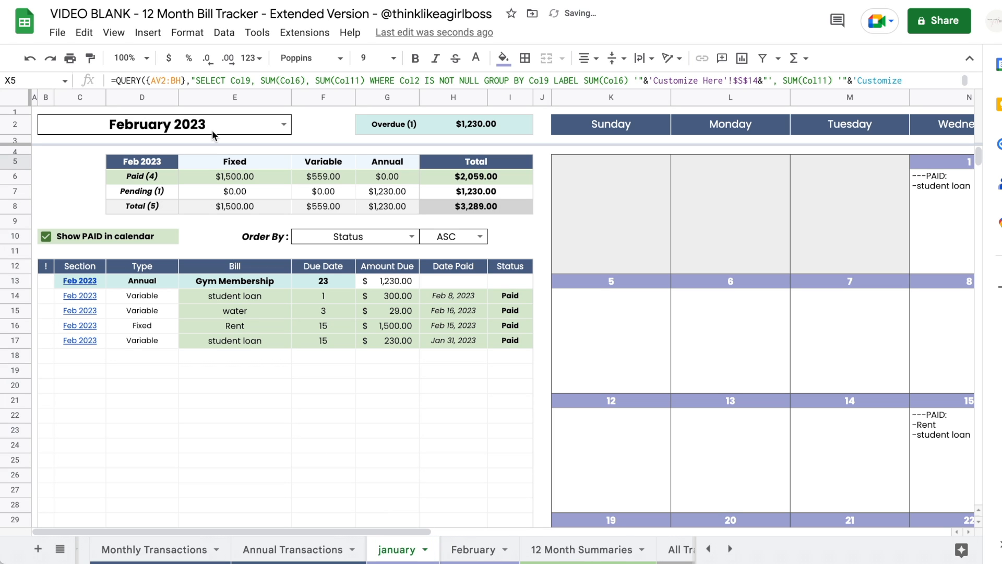
{"action": "left_click", "coordinate": [284, 125]}
{"action": "left_click", "coordinate": [79, 150]}
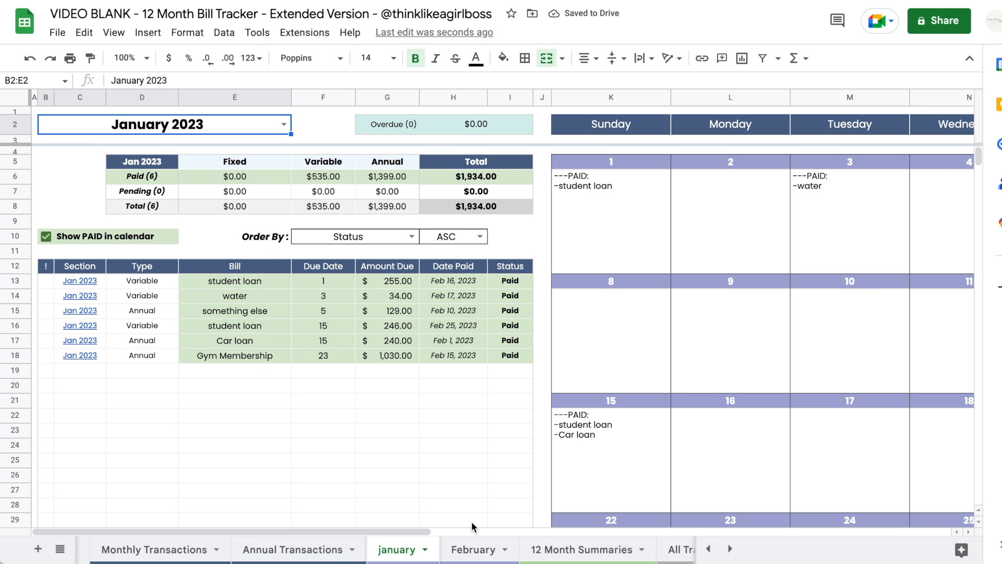
- Switch to the February sheet and review its bill list and calendar
{"action": "left_click", "coordinate": [474, 547]}
{"action": "scroll", "coordinate": [718, 274], "scroll_direction": "right", "scroll_amount": 15}
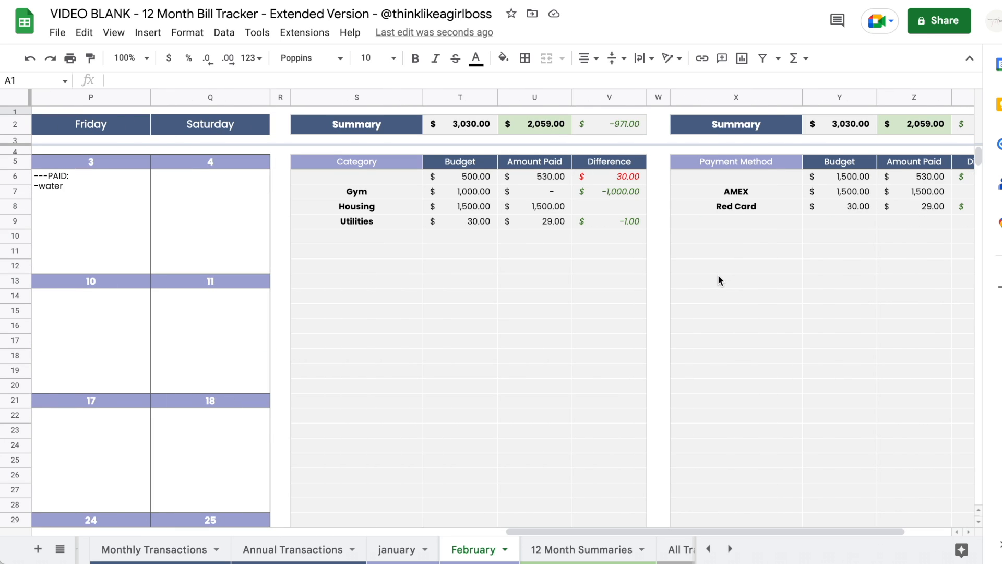
{"action": "scroll", "coordinate": [718, 274], "scroll_direction": "left", "scroll_amount": 15}
{"action": "scroll", "coordinate": [510, 547], "scroll_direction": "right", "scroll_amount": 3}
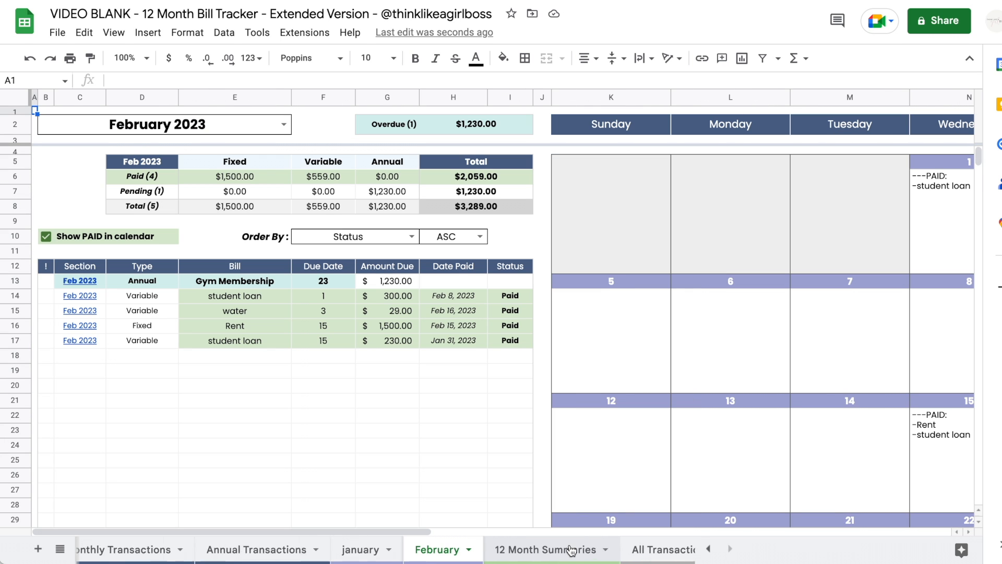
- Go to the 12 Month Summaries sheet and look over the category sort field and direction choices
{"action": "left_click", "coordinate": [521, 549]}
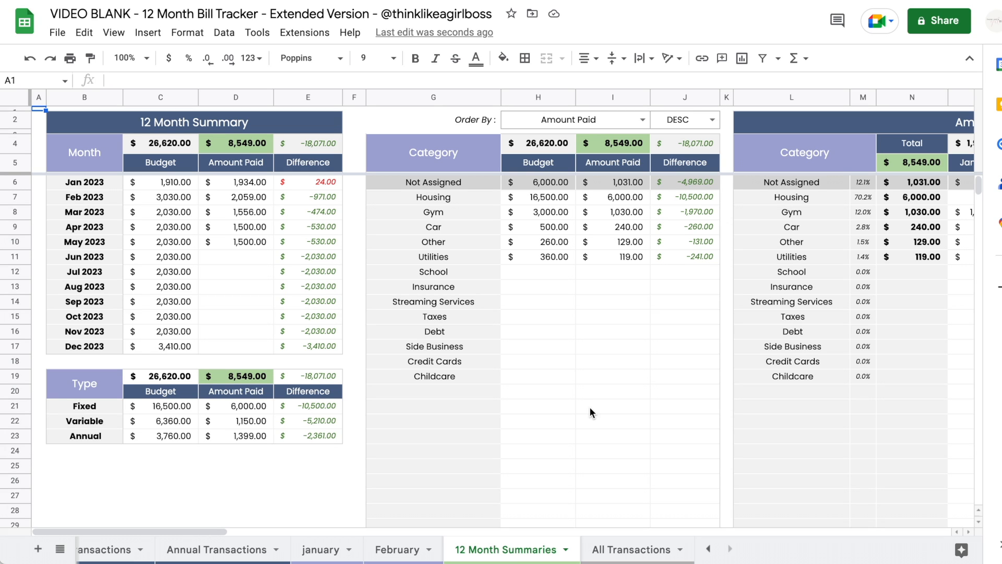
{"action": "left_click", "coordinate": [643, 120]}
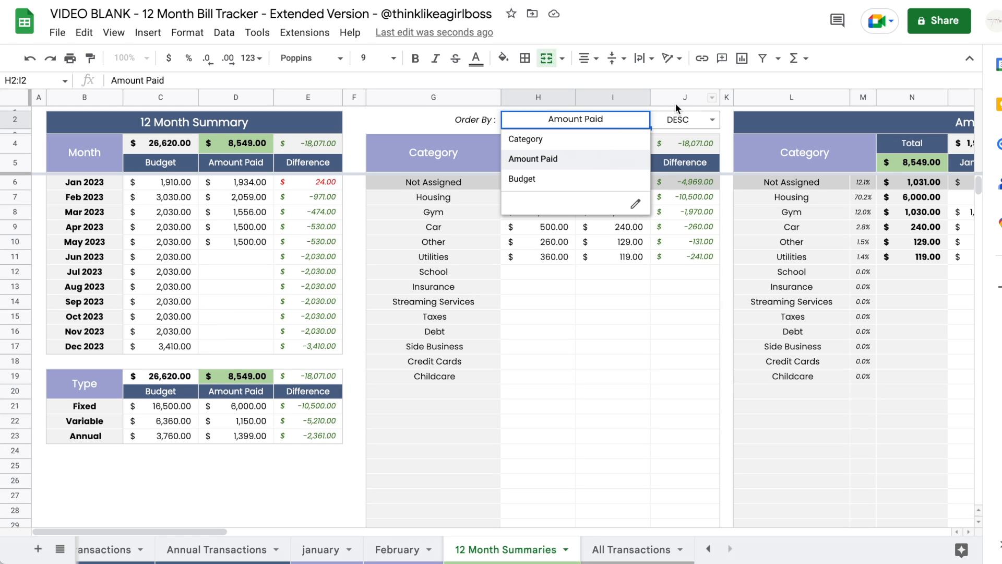
{"action": "left_click", "coordinate": [711, 120]}
{"action": "left_click", "coordinate": [471, 120]}
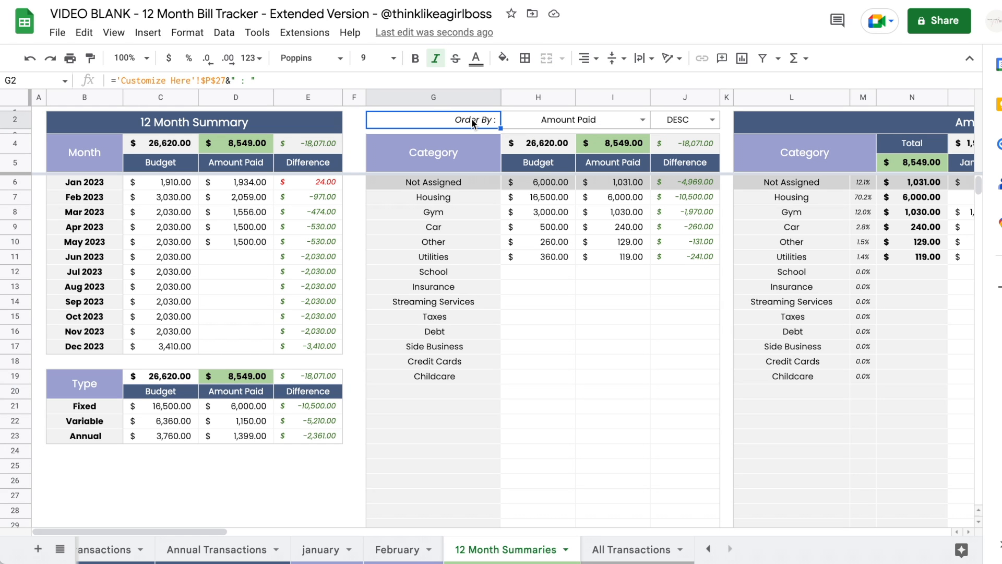
- Browse the Highlight category list and scan across the summary tables without changing anything
{"action": "scroll", "coordinate": [592, 221], "scroll_direction": "right", "scroll_amount": 15}
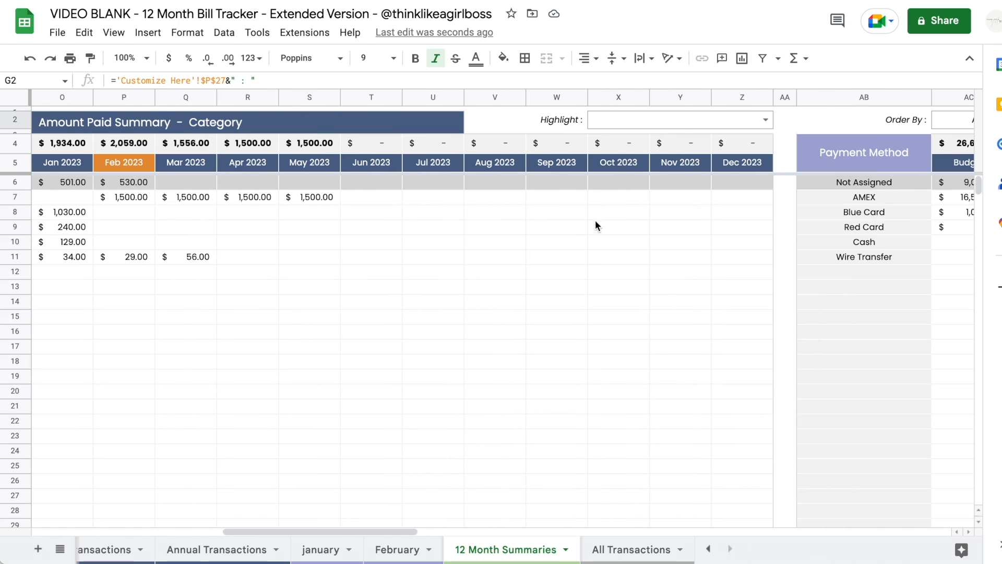
{"action": "left_click", "coordinate": [758, 125]}
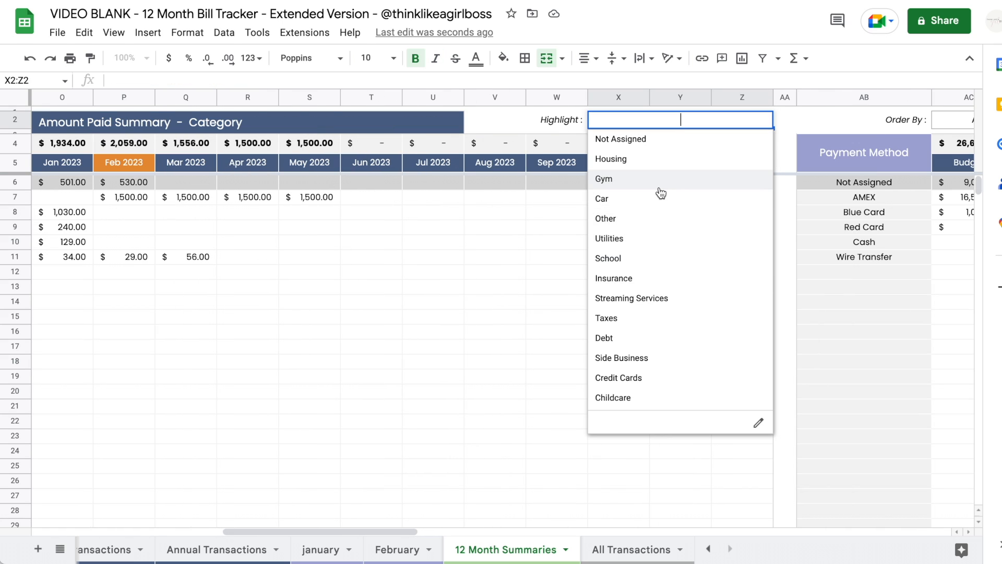
{"action": "left_click", "coordinate": [490, 272]}
{"action": "scroll", "coordinate": [490, 272], "scroll_direction": "left", "scroll_amount": 15}
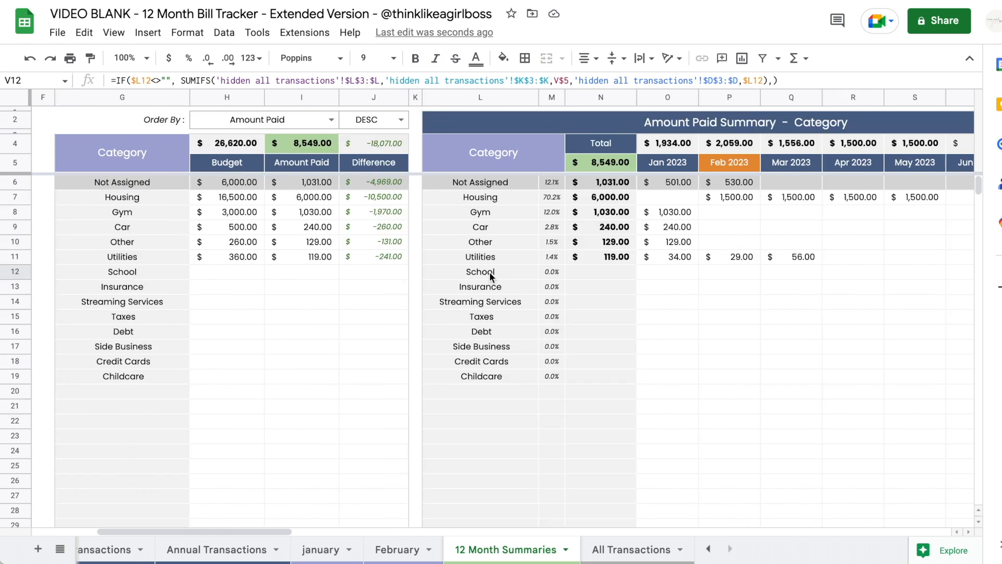
{"action": "left_click", "coordinate": [358, 121]}
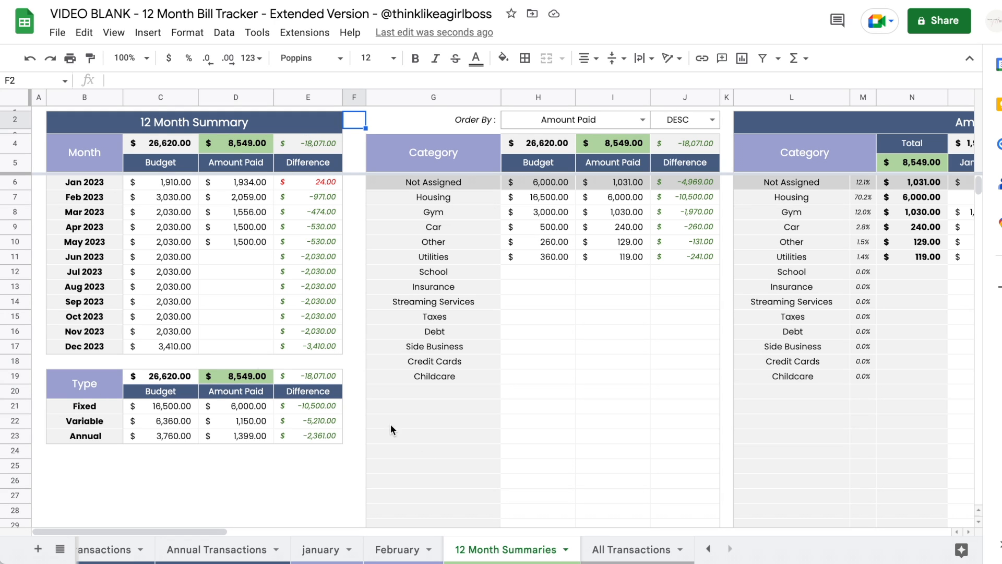
{"action": "scroll", "coordinate": [509, 253], "scroll_direction": "right", "scroll_amount": 5}
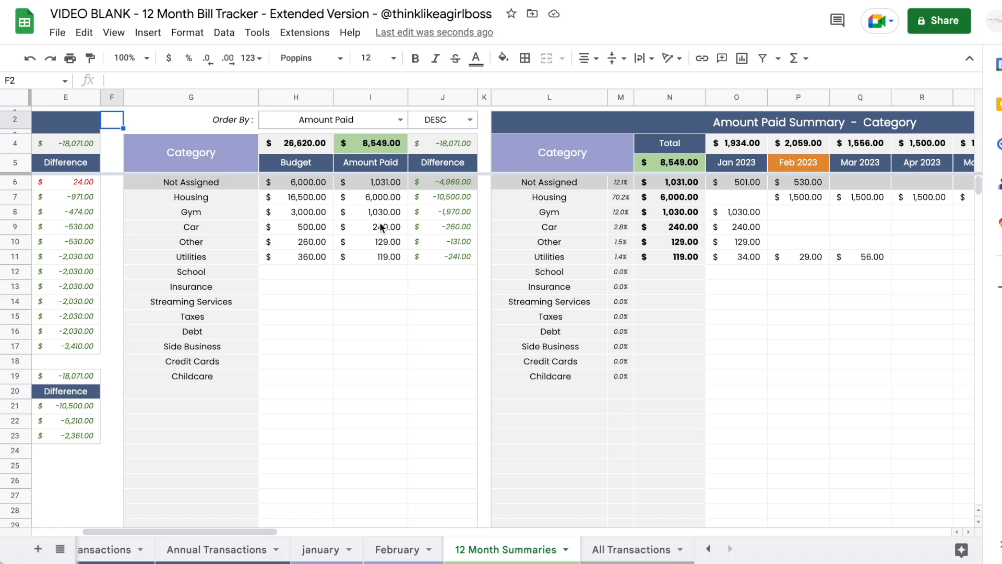
{"action": "scroll", "coordinate": [201, 349], "scroll_direction": "right", "scroll_amount": 10}
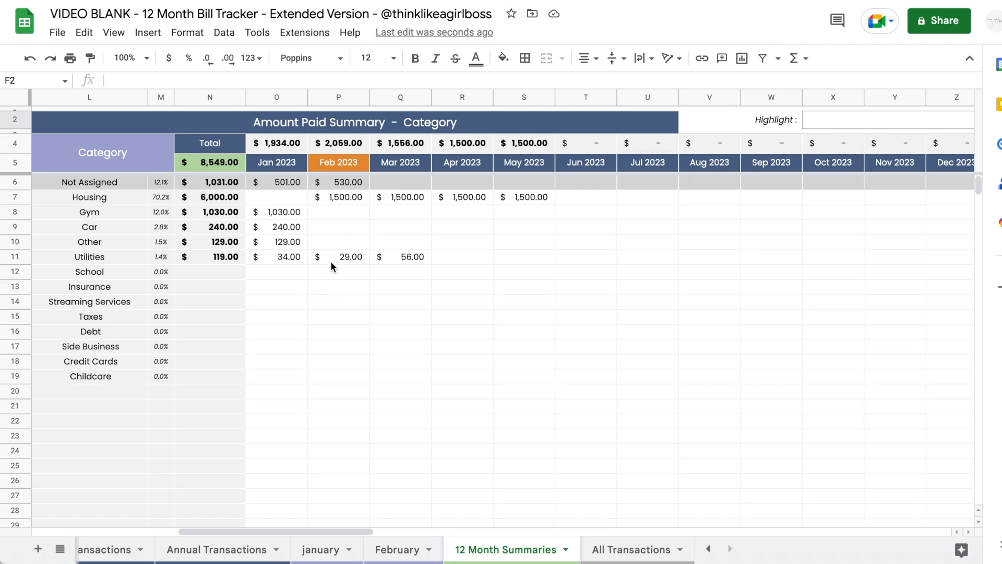
{"action": "scroll", "coordinate": [331, 261], "scroll_direction": "left", "scroll_amount": 8}
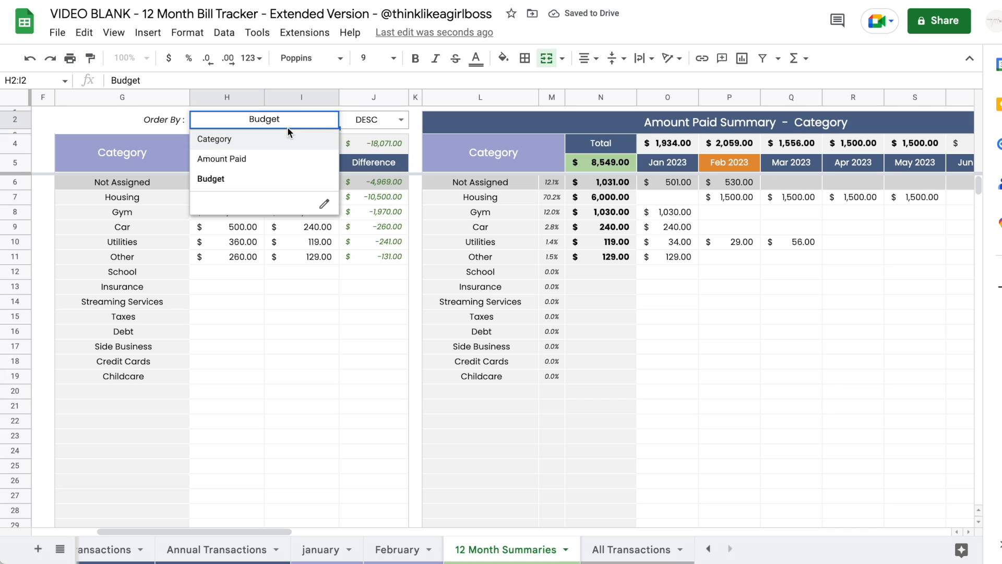
- Sort the category tables by Category in ascending order and check the alphabetised names
{"action": "left_click", "coordinate": [285, 139]}
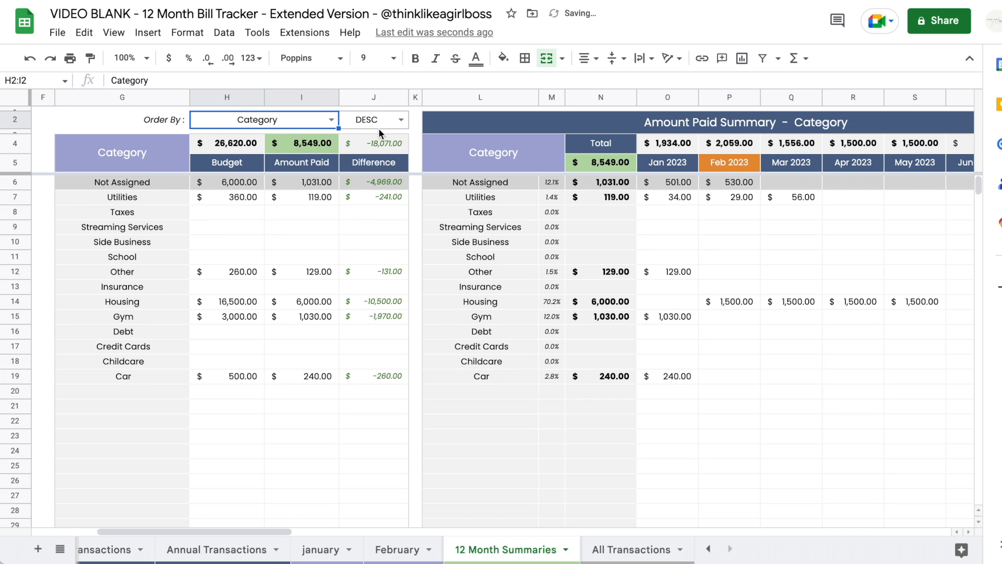
{"action": "left_click_drag", "start_coordinate": [157, 182], "coordinate": [364, 180]}
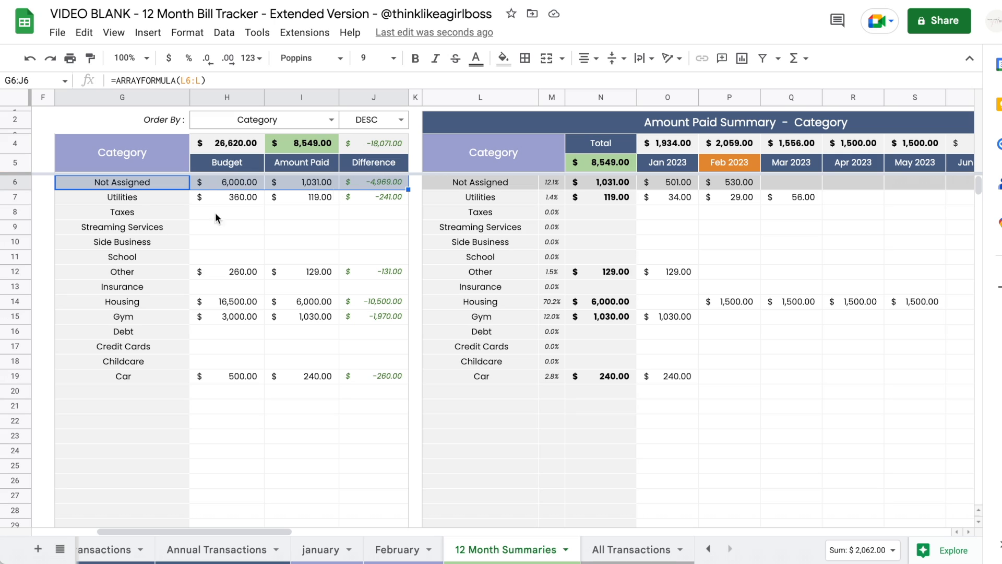
{"action": "left_click", "coordinate": [134, 203]}
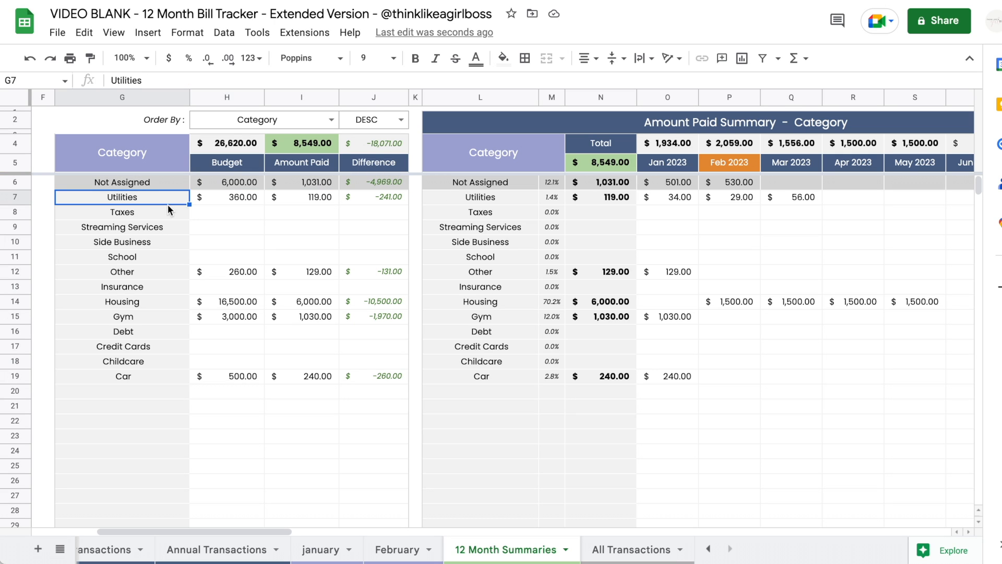
{"action": "left_click", "coordinate": [400, 120]}
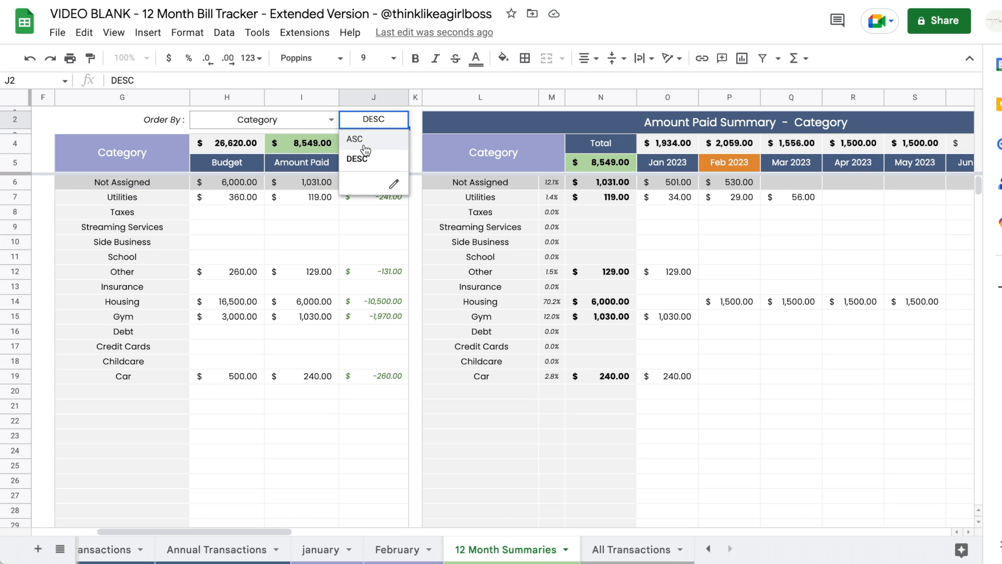
{"action": "left_click", "coordinate": [363, 140]}
{"action": "left_click_drag", "start_coordinate": [121, 202], "coordinate": [114, 381]}
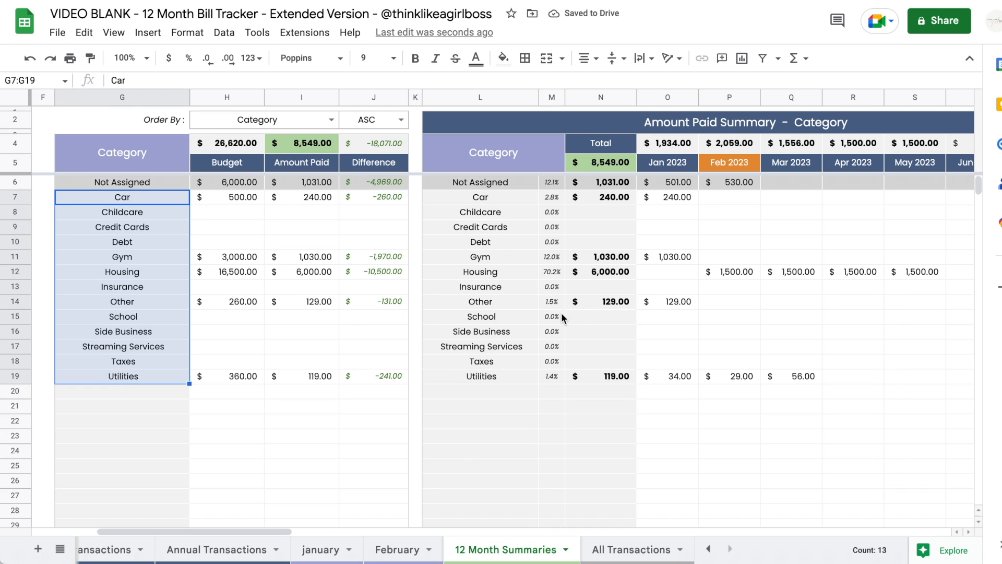
{"action": "left_click_drag", "start_coordinate": [472, 202], "coordinate": [480, 377]}
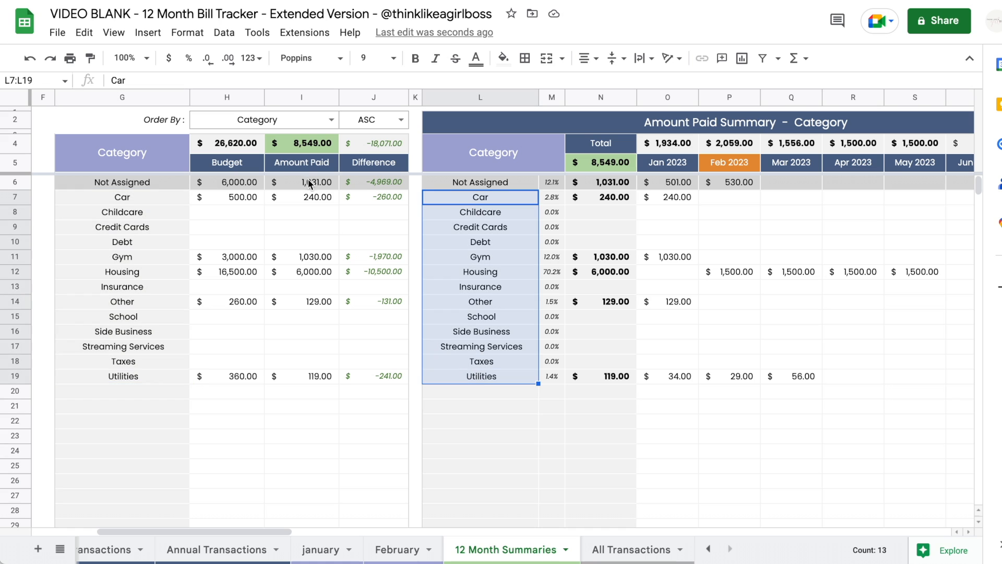
- Re-sort the category tables by Amount Paid descending, with Housing first
{"action": "double_click", "coordinate": [333, 119]}
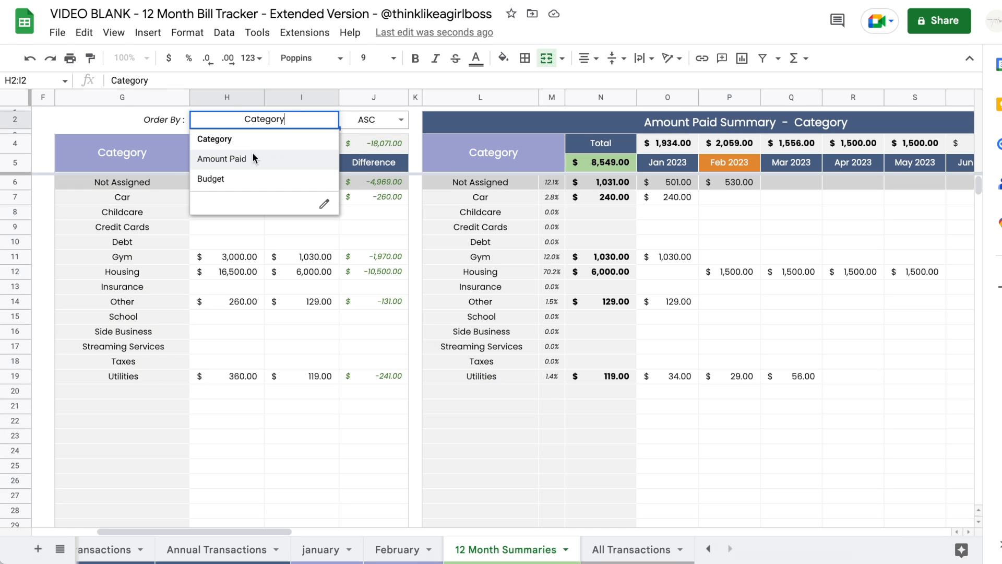
{"action": "left_click", "coordinate": [255, 158]}
{"action": "left_click", "coordinate": [402, 122]}
{"action": "left_click", "coordinate": [380, 159]}
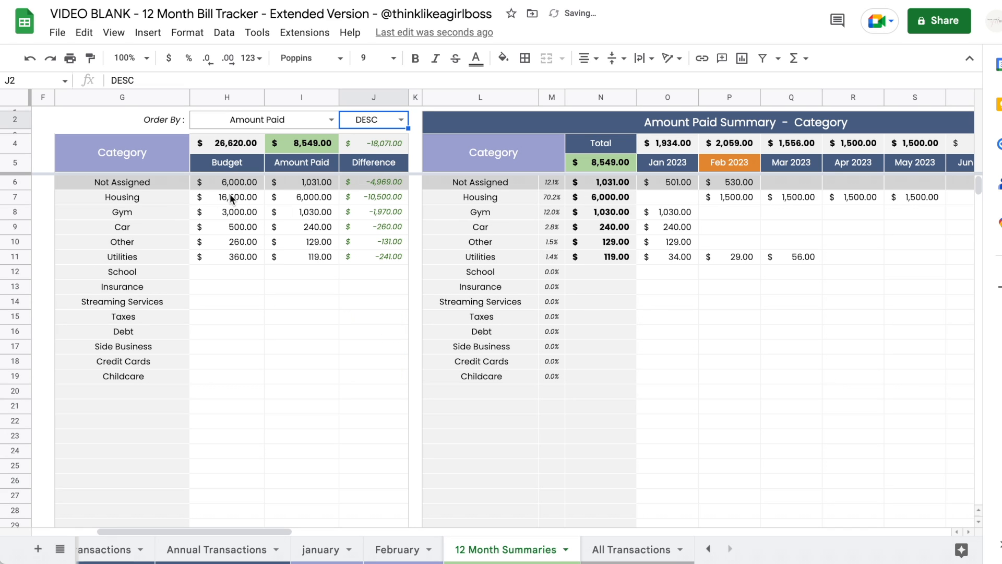
{"action": "left_click", "coordinate": [308, 195]}
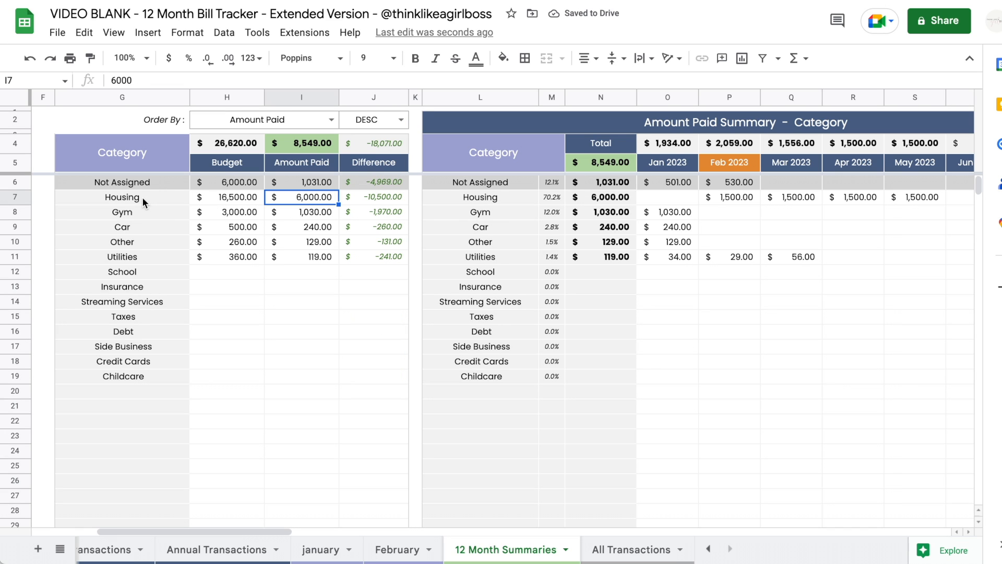
{"action": "left_click", "coordinate": [184, 199]}
{"action": "left_click", "coordinate": [169, 185]}
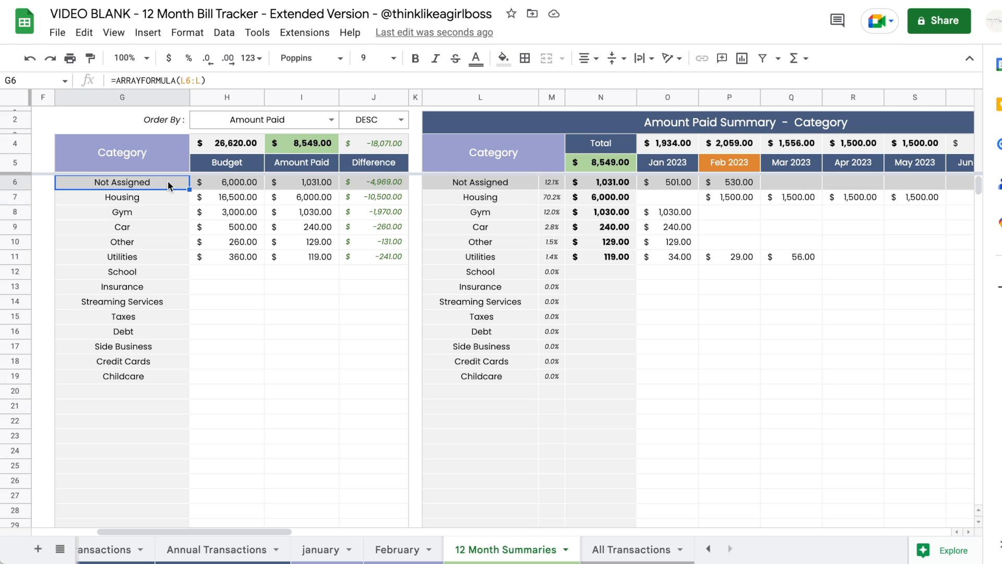
- Set the X2 Highlight dropdown to Utilities, shading its rows green in both category tables
{"action": "scroll", "coordinate": [427, 267], "scroll_direction": "right", "scroll_amount": 5}
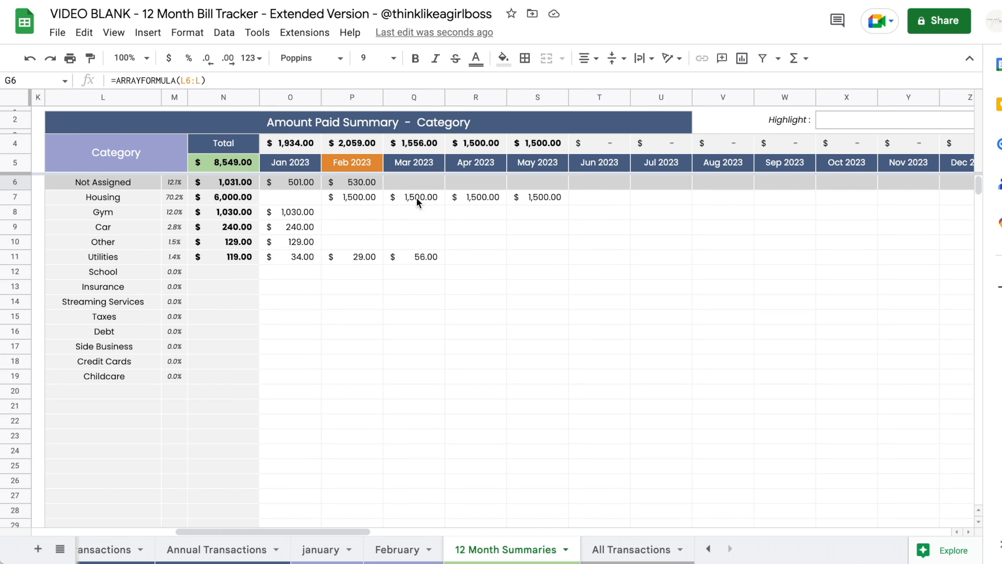
{"action": "left_click", "coordinate": [110, 256]}
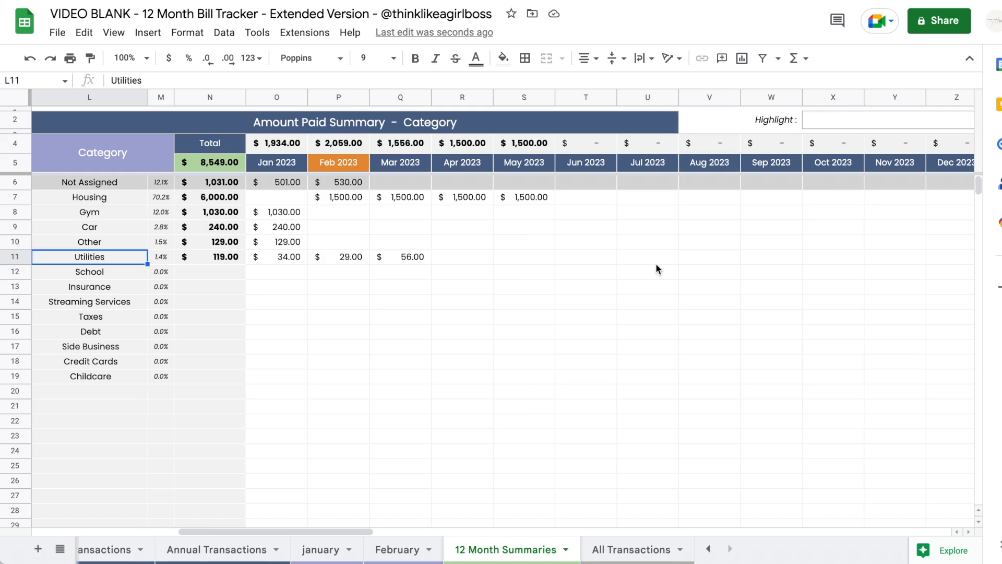
{"action": "scroll", "coordinate": [656, 263], "scroll_direction": "right", "scroll_amount": 3}
{"action": "left_click", "coordinate": [766, 121]}
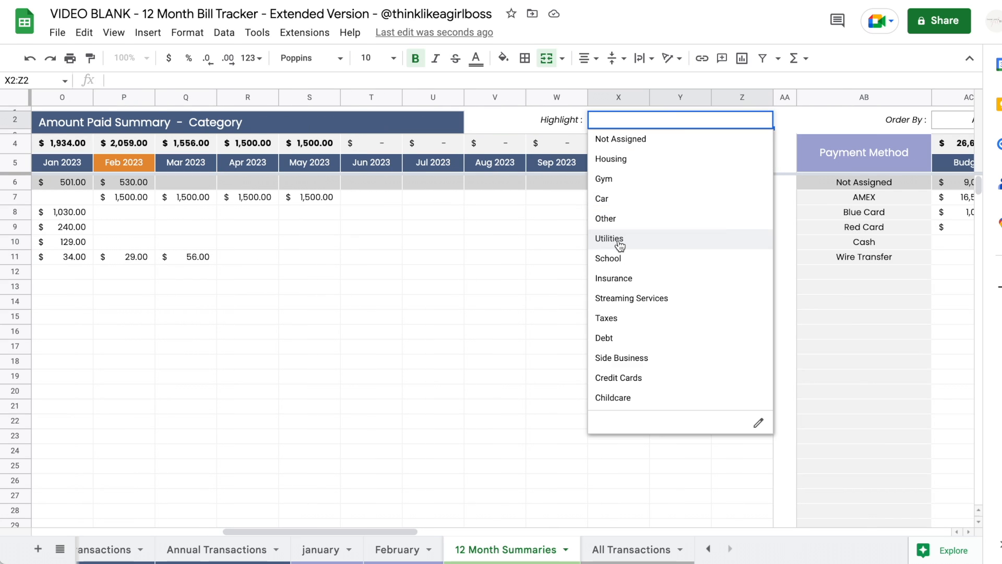
{"action": "left_click", "coordinate": [710, 239]}
{"action": "scroll", "coordinate": [522, 384], "scroll_direction": "left", "scroll_amount": 5}
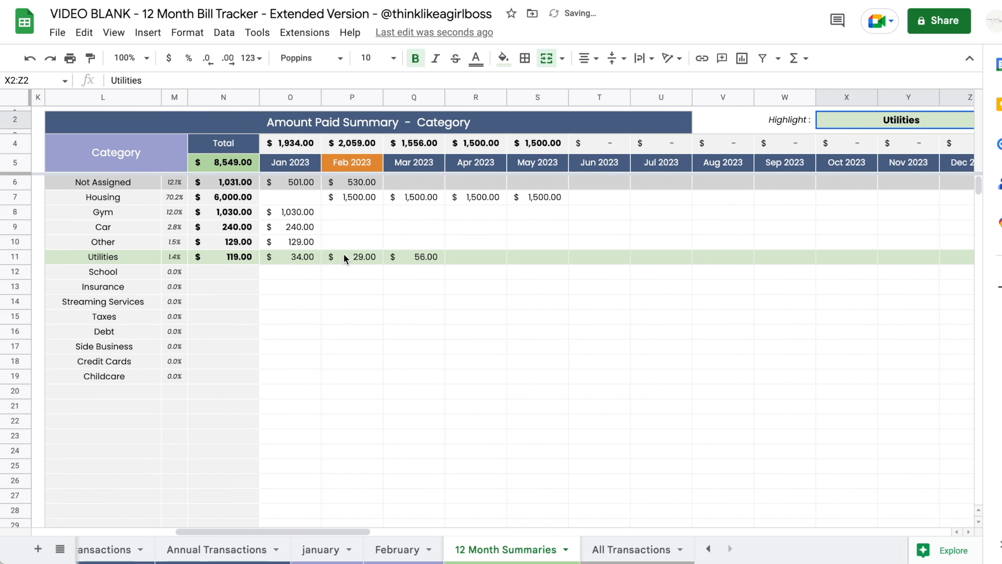
{"action": "scroll", "coordinate": [363, 290], "scroll_direction": "left", "scroll_amount": 5}
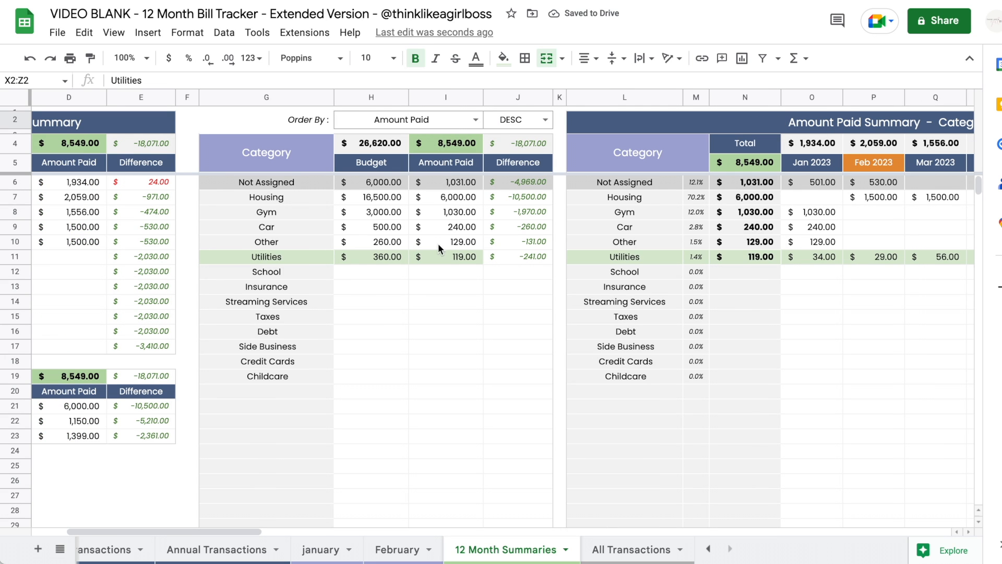
{"action": "scroll", "coordinate": [427, 282], "scroll_direction": "right", "scroll_amount": 15}
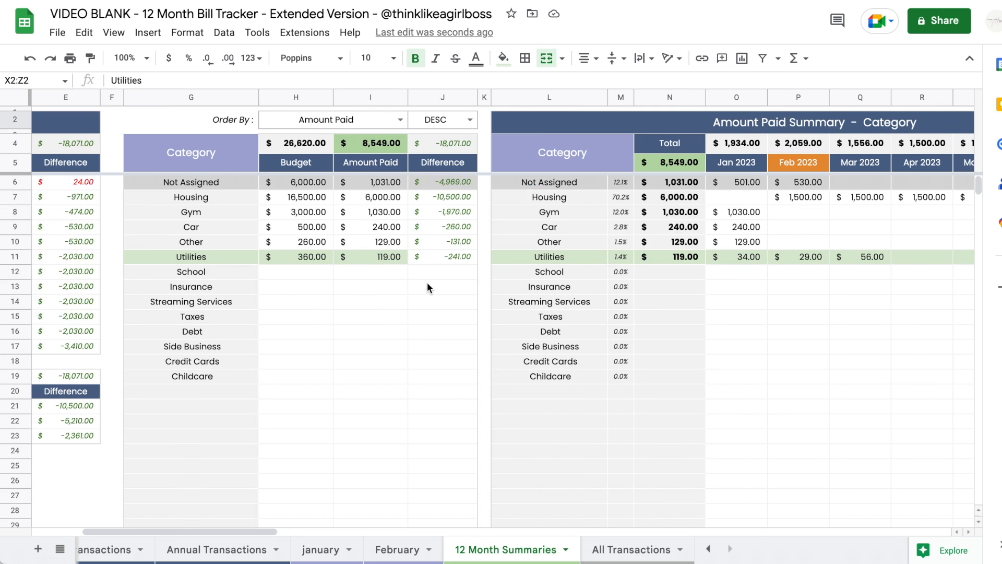
{"action": "scroll", "coordinate": [427, 282], "scroll_direction": "right", "scroll_amount": 1}
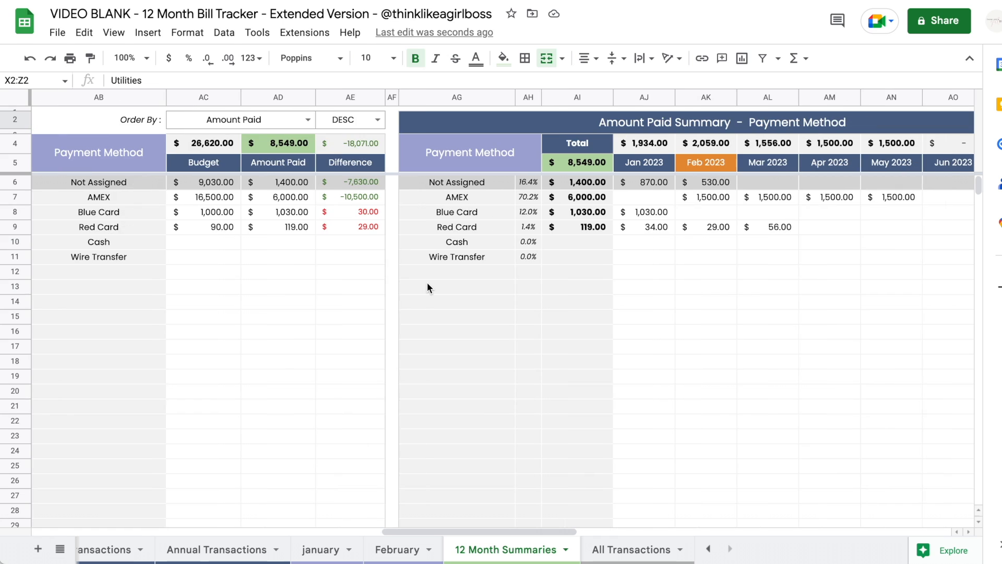
{"action": "scroll", "coordinate": [427, 282], "scroll_direction": "right", "scroll_amount": 2}
{"action": "scroll", "coordinate": [427, 282], "scroll_direction": "left", "scroll_amount": 3}
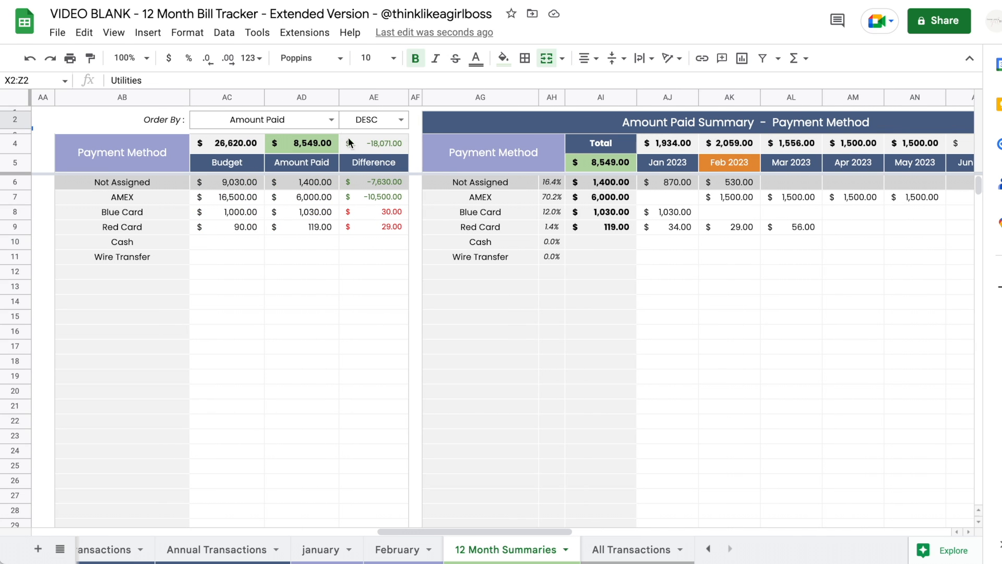
{"action": "left_click", "coordinate": [332, 120]}
{"action": "left_click", "coordinate": [621, 247]}
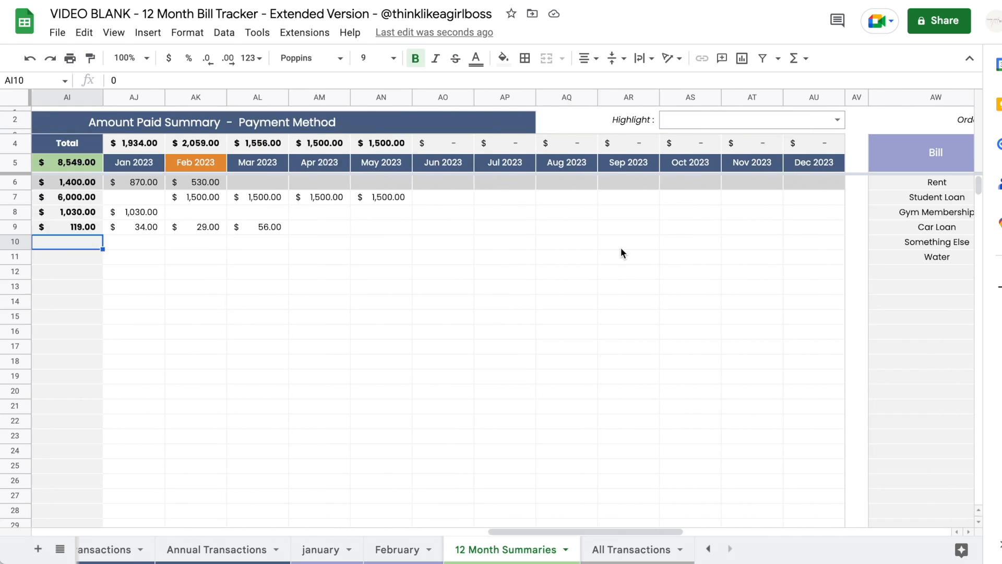
{"action": "scroll", "coordinate": [621, 251], "scroll_direction": "right", "scroll_amount": 2}
{"action": "scroll", "coordinate": [626, 308], "scroll_direction": "left", "scroll_amount": 6}
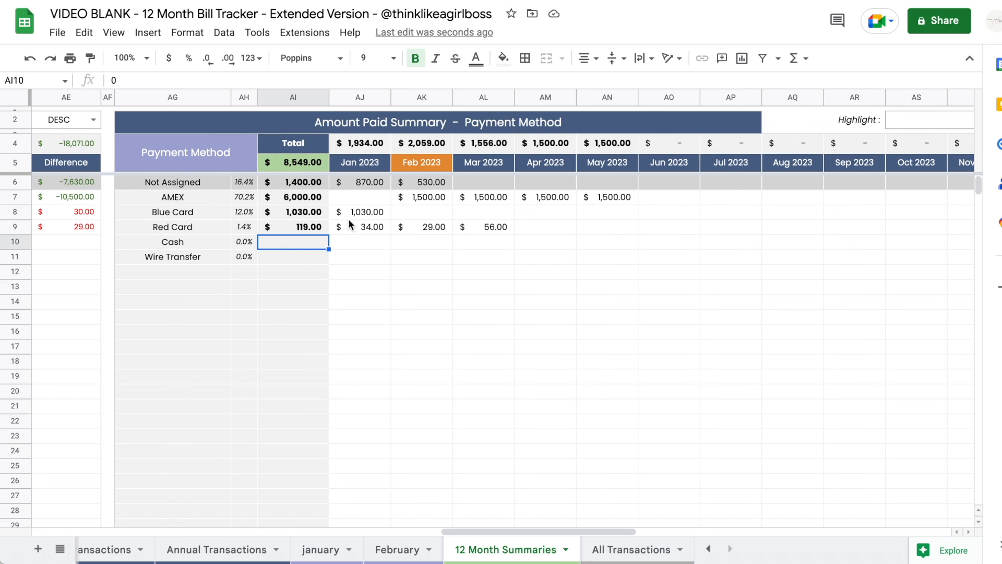
{"action": "left_click", "coordinate": [209, 191]}
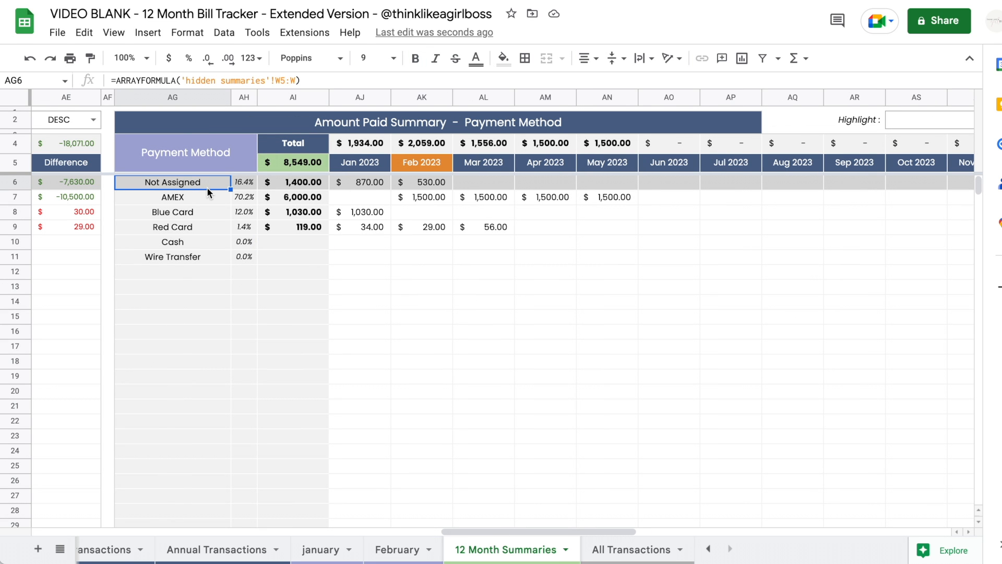
{"action": "left_click", "coordinate": [513, 286]}
{"action": "scroll", "coordinate": [513, 286], "scroll_direction": "right", "scroll_amount": 10}
{"action": "scroll", "coordinate": [512, 282], "scroll_direction": "right", "scroll_amount": 5}
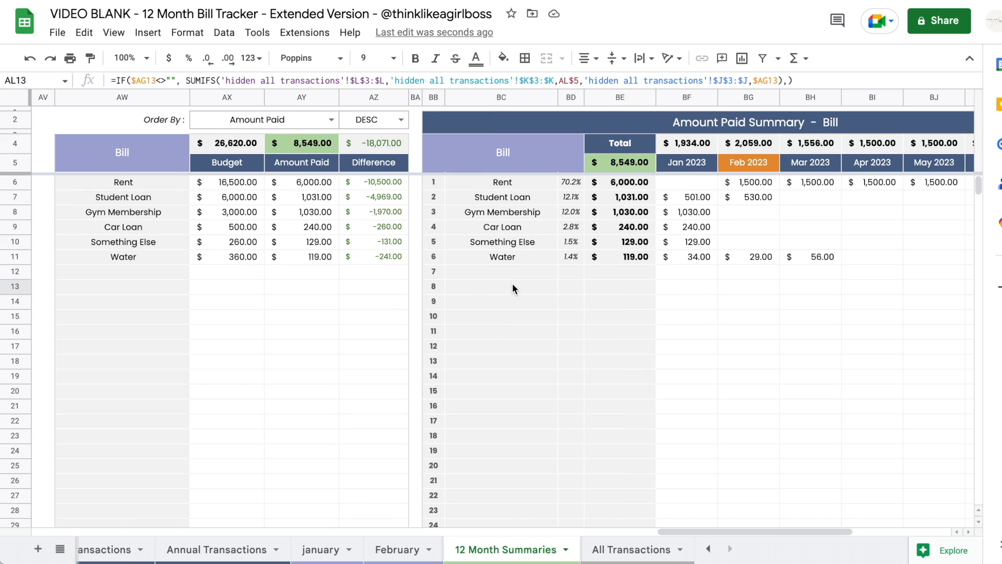
{"action": "left_click", "coordinate": [146, 200]}
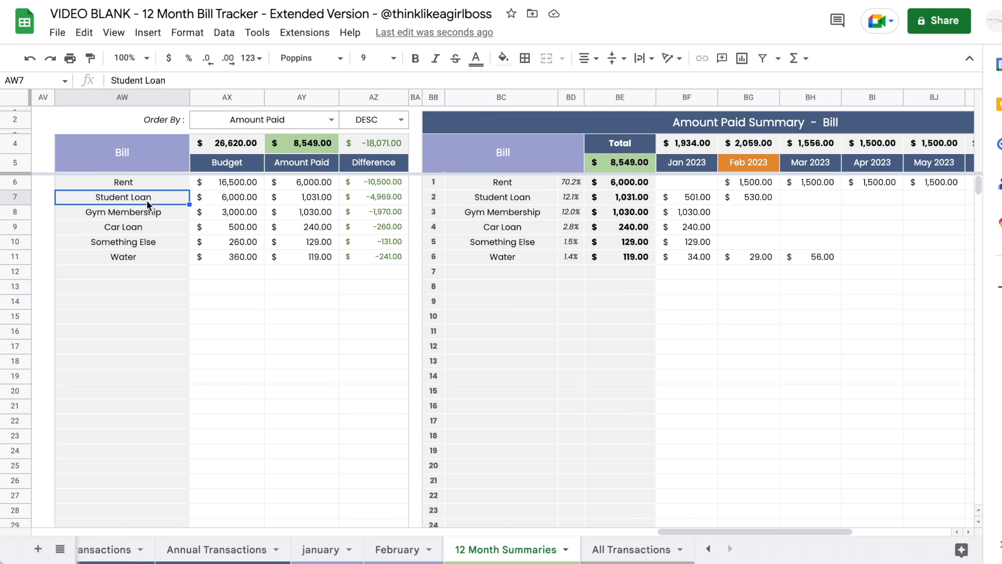
{"action": "scroll", "coordinate": [209, 548], "scroll_direction": "left", "scroll_amount": 3}
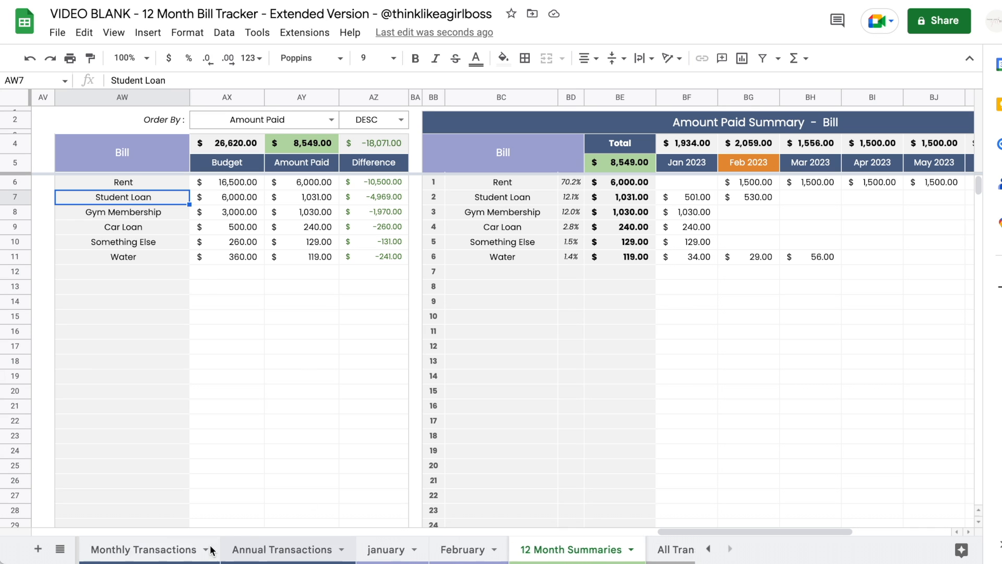
{"action": "left_click", "coordinate": [165, 550]}
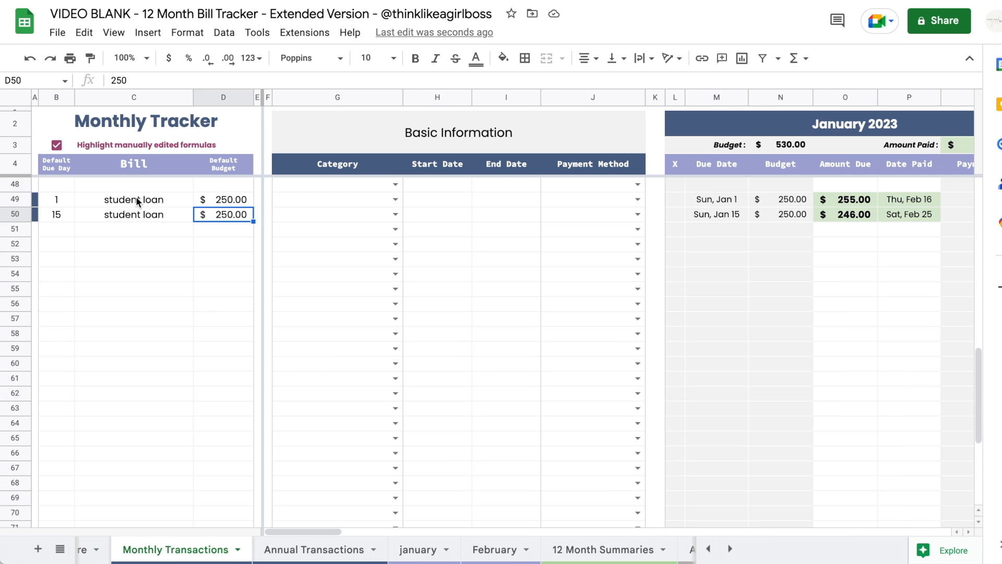
{"action": "left_click_drag", "start_coordinate": [138, 201], "coordinate": [139, 218]}
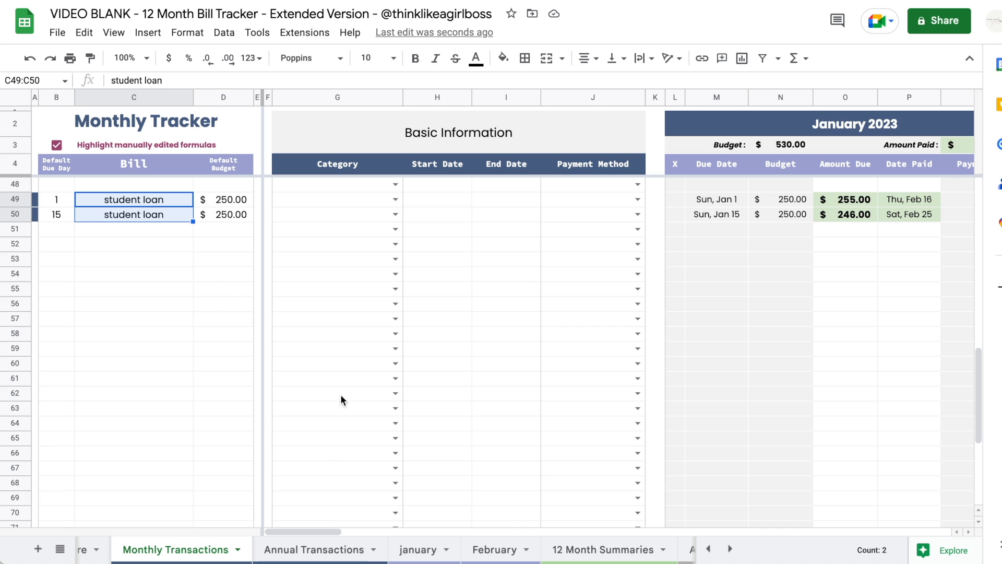
{"action": "scroll", "coordinate": [609, 398], "scroll_direction": "right", "scroll_amount": 15}
{"action": "scroll", "coordinate": [610, 398], "scroll_direction": "right", "scroll_amount": 15}
{"action": "scroll", "coordinate": [609, 398], "scroll_direction": "up", "scroll_amount": 1}
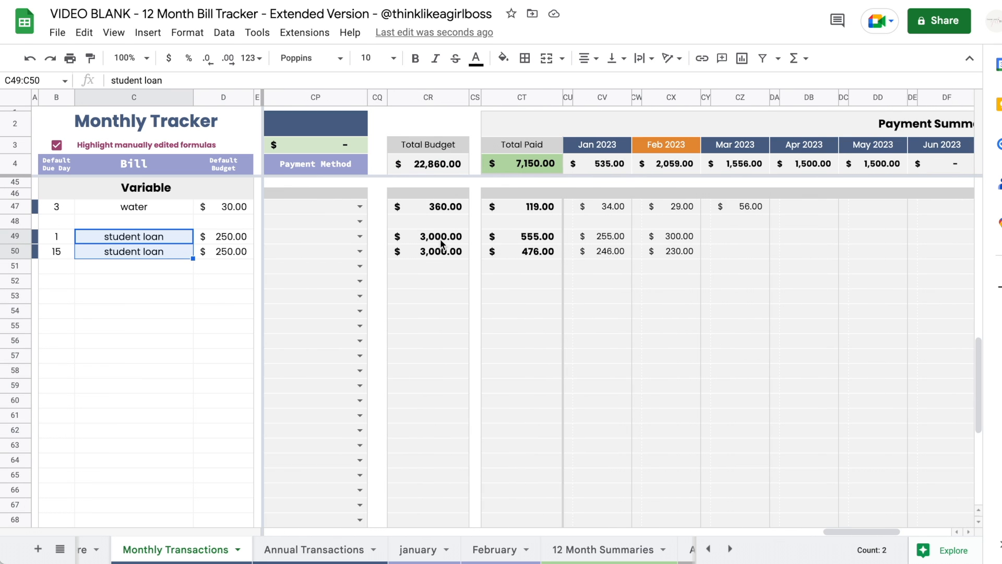
{"action": "left_click_drag", "start_coordinate": [441, 241], "coordinate": [442, 252]}
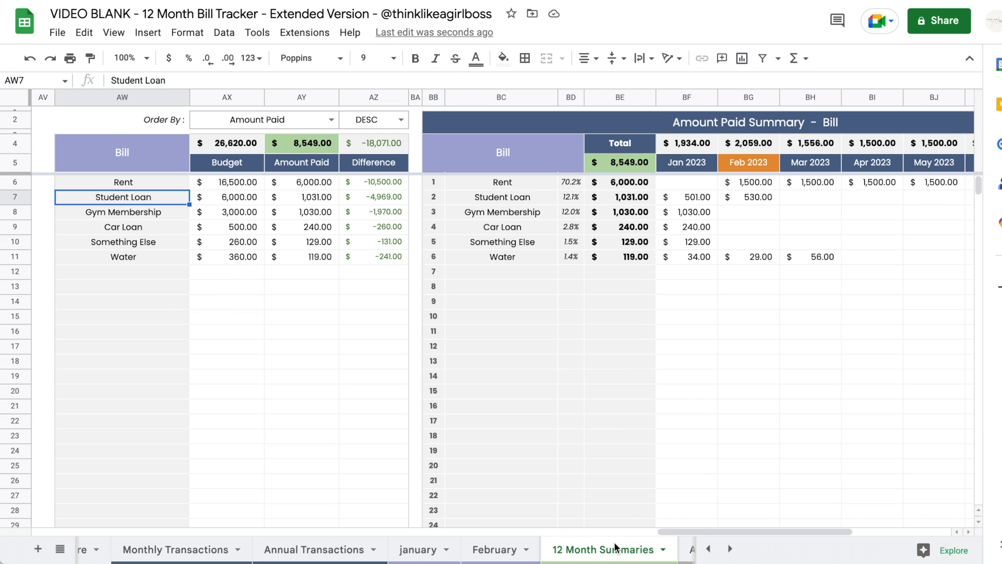
{"action": "left_click", "coordinate": [614, 548]}
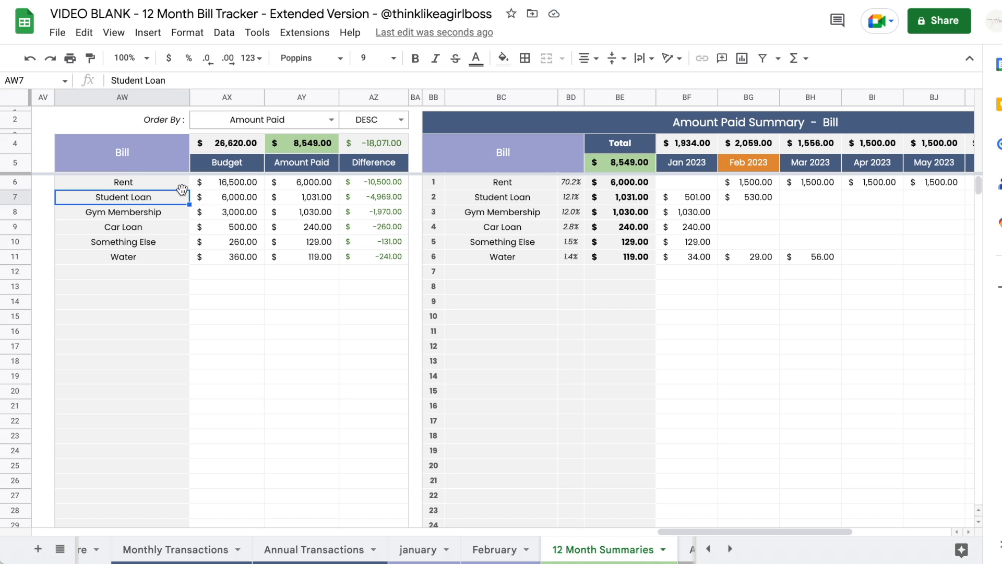
{"action": "left_click", "coordinate": [226, 197]}
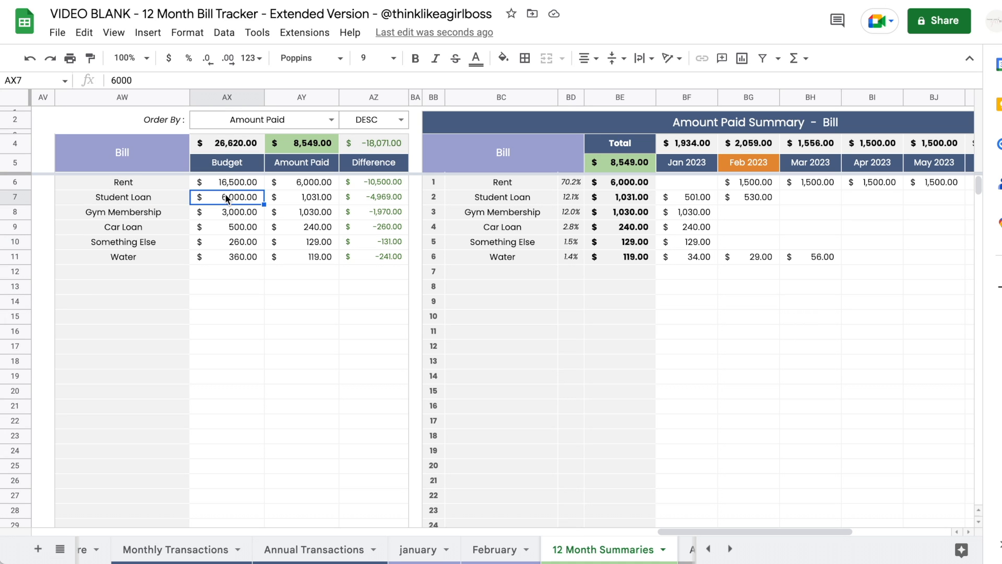
{"action": "left_click_drag", "start_coordinate": [155, 197], "coordinate": [368, 202]}
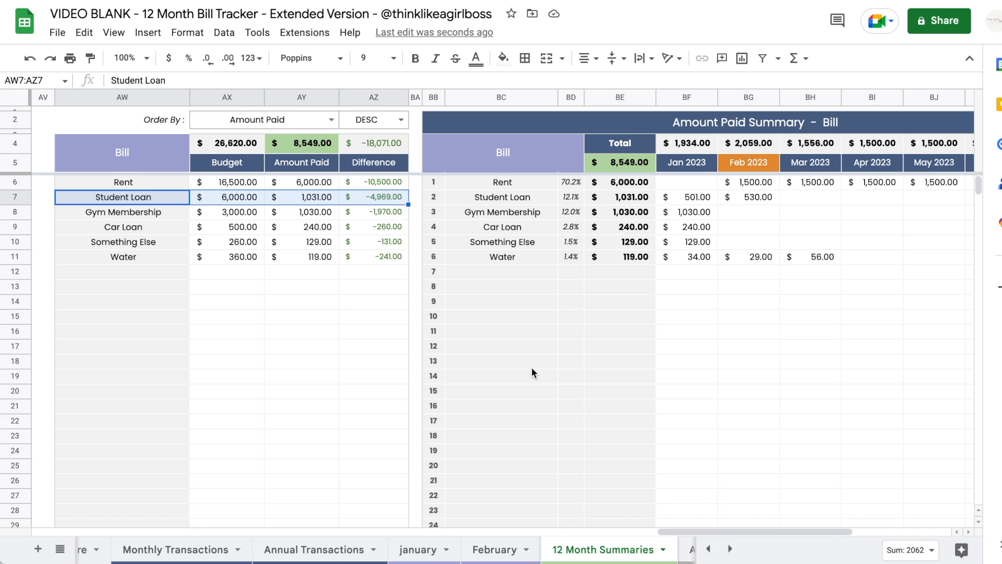
{"action": "left_click", "coordinate": [175, 549]}
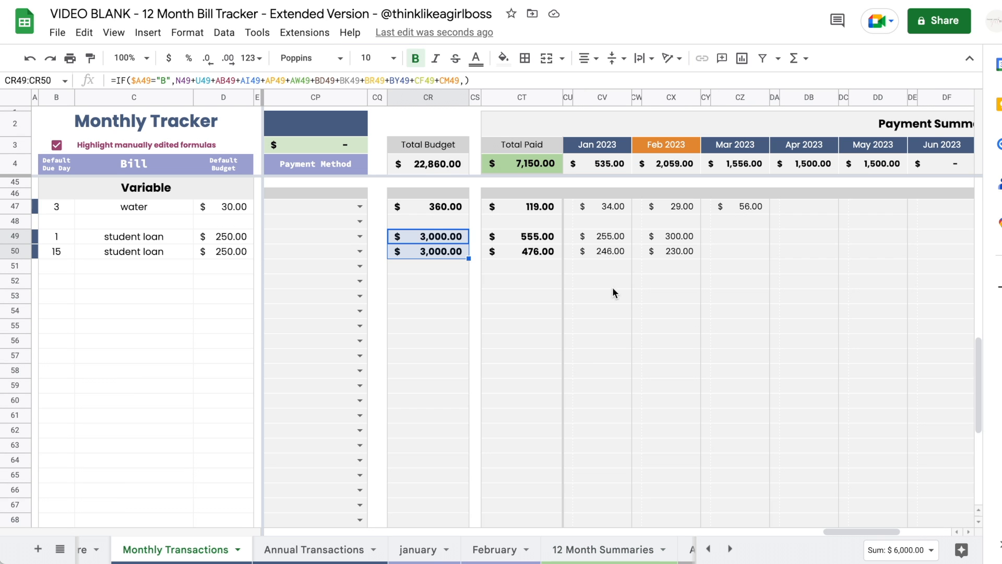
{"action": "left_click_drag", "start_coordinate": [538, 238], "coordinate": [534, 253]}
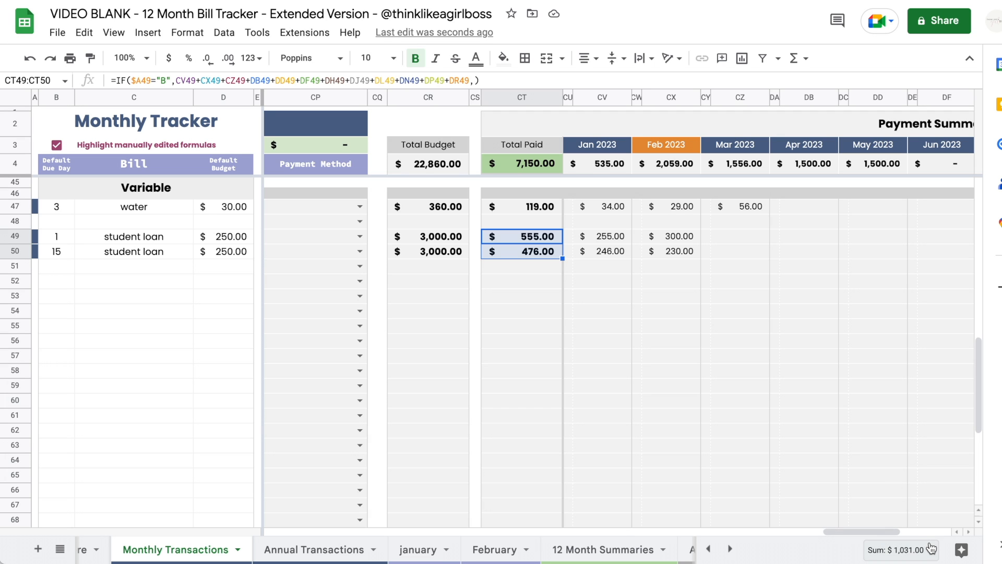
{"action": "left_click", "coordinate": [608, 549]}
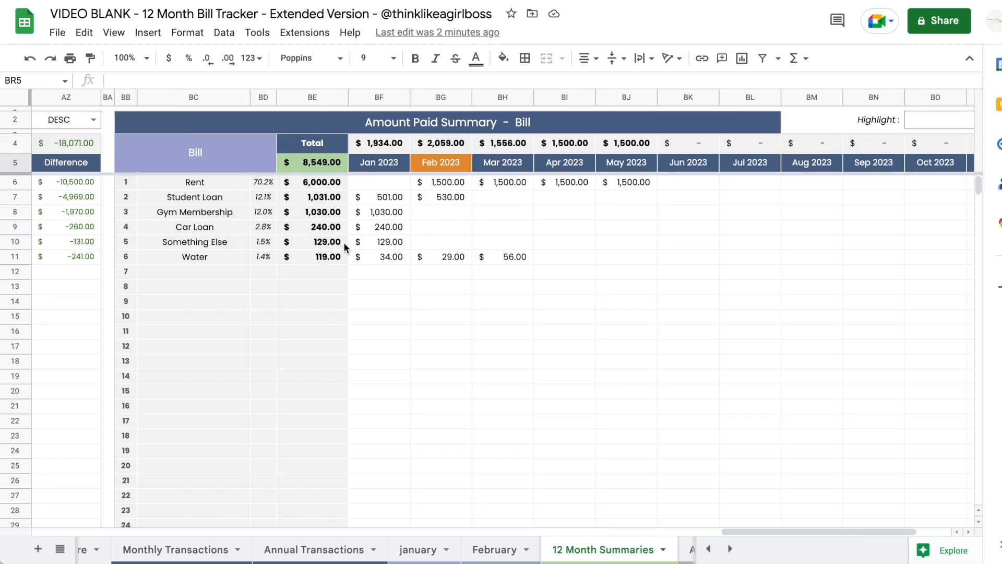
{"action": "scroll", "coordinate": [344, 243], "scroll_direction": "right", "scroll_amount": 3}
{"action": "scroll", "coordinate": [908, 164], "scroll_direction": "right", "scroll_amount": 3}
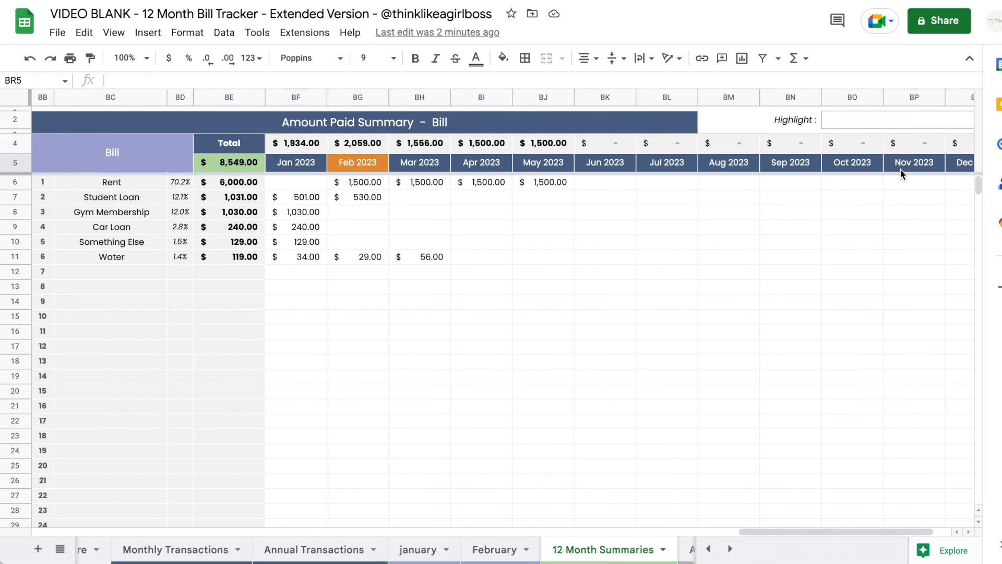
- Set the Highlight dropdown to Student Loan in the 12 Month Summaries bill tables
{"action": "left_click", "coordinate": [868, 121]}
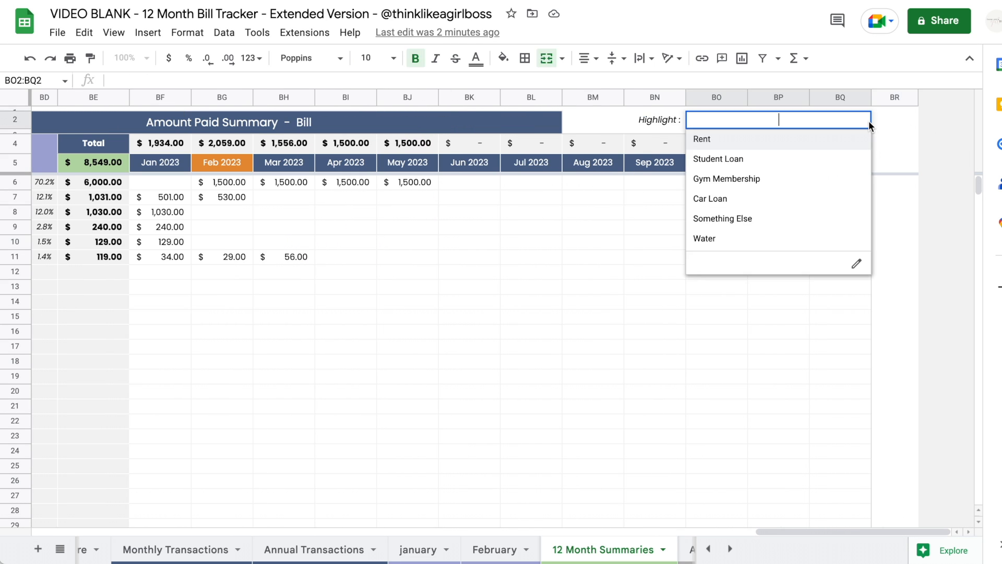
{"action": "left_click", "coordinate": [764, 159]}
{"action": "scroll", "coordinate": [507, 336], "scroll_direction": "left", "scroll_amount": 10}
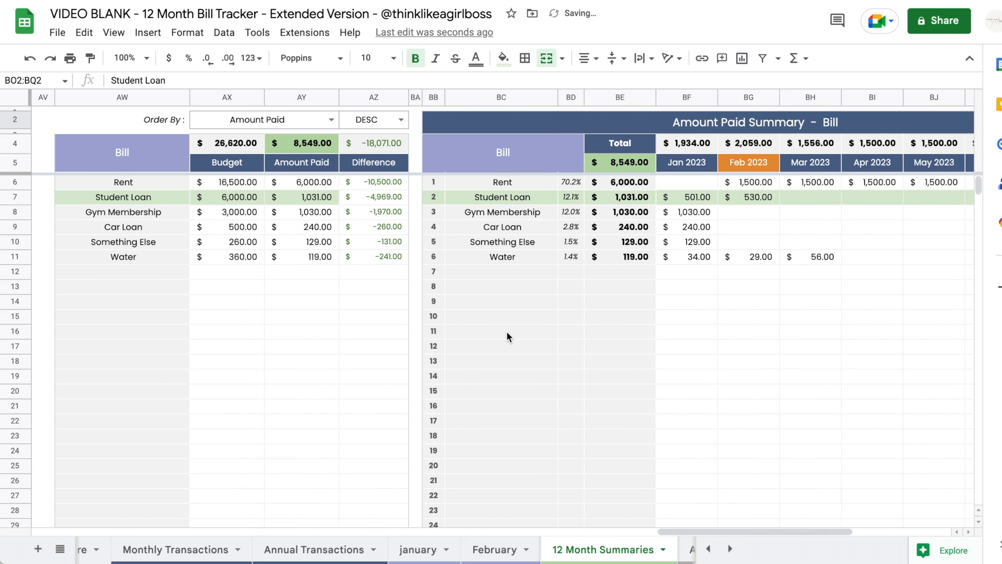
{"action": "scroll", "coordinate": [684, 228], "scroll_direction": "right", "scroll_amount": 3}
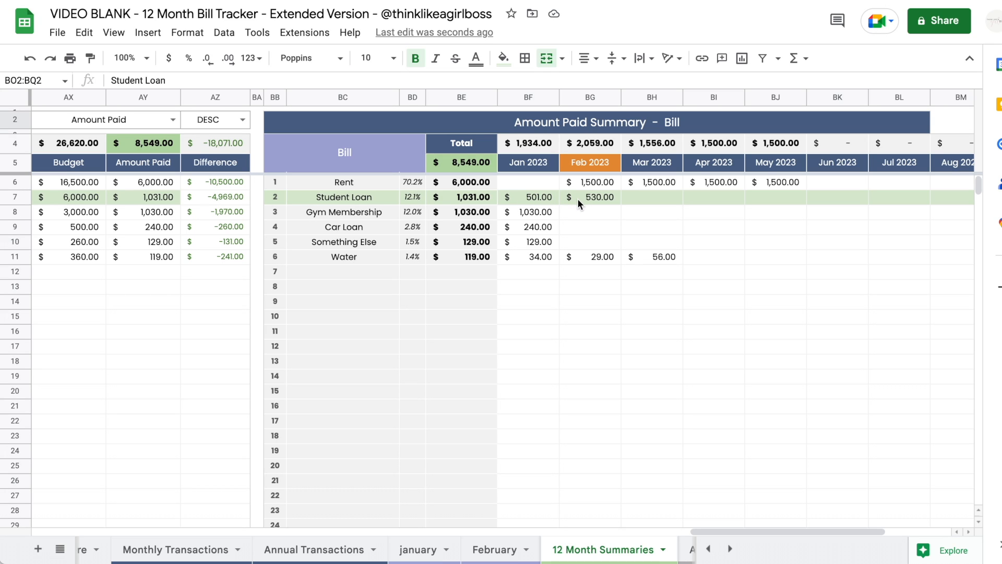
- Check January and February student loan totals on Monthly Transactions, then return to 12 Month Summaries
{"action": "left_click", "coordinate": [215, 550]}
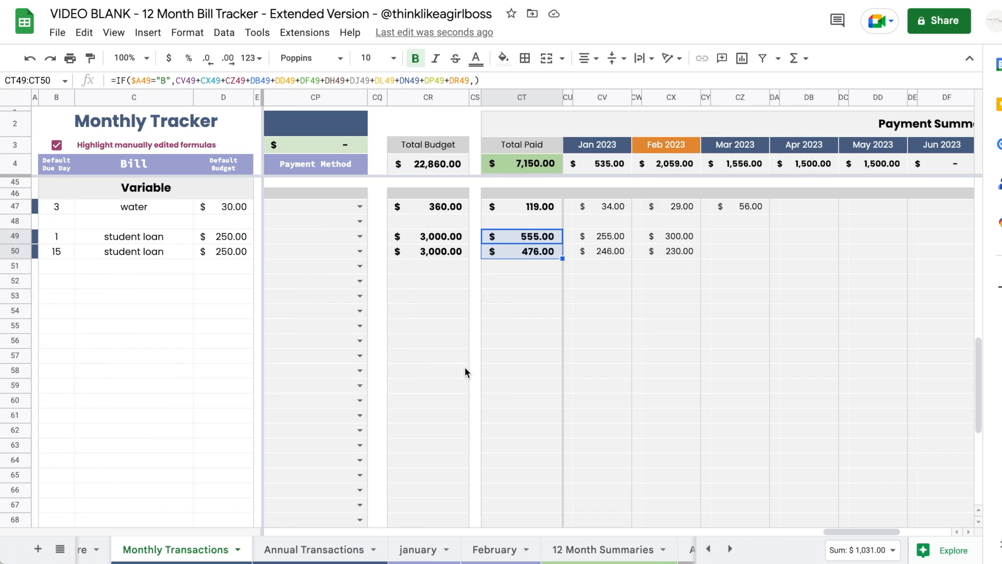
{"action": "scroll", "coordinate": [454, 376], "scroll_direction": "left", "scroll_amount": 15}
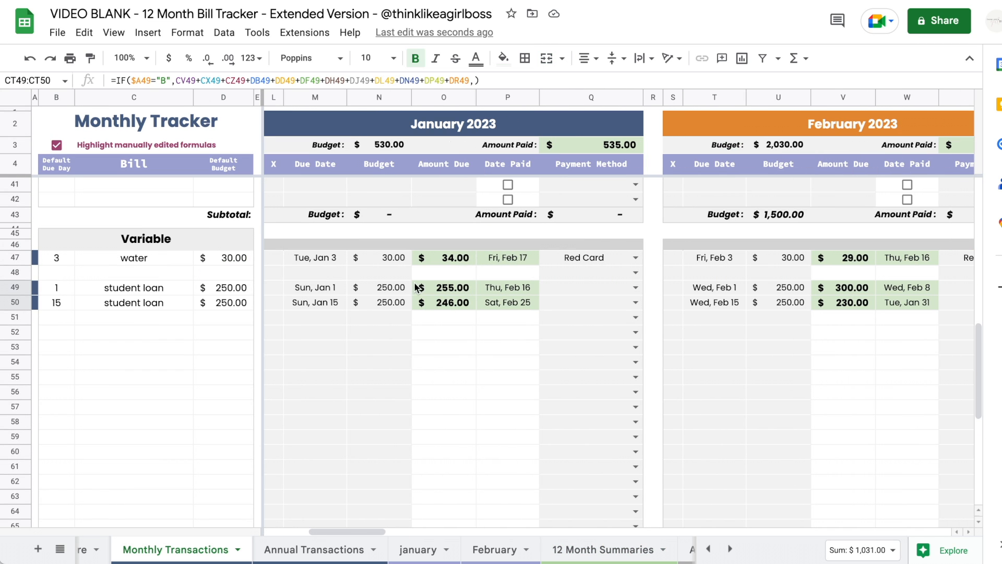
{"action": "left_click_drag", "start_coordinate": [418, 287], "coordinate": [427, 305]}
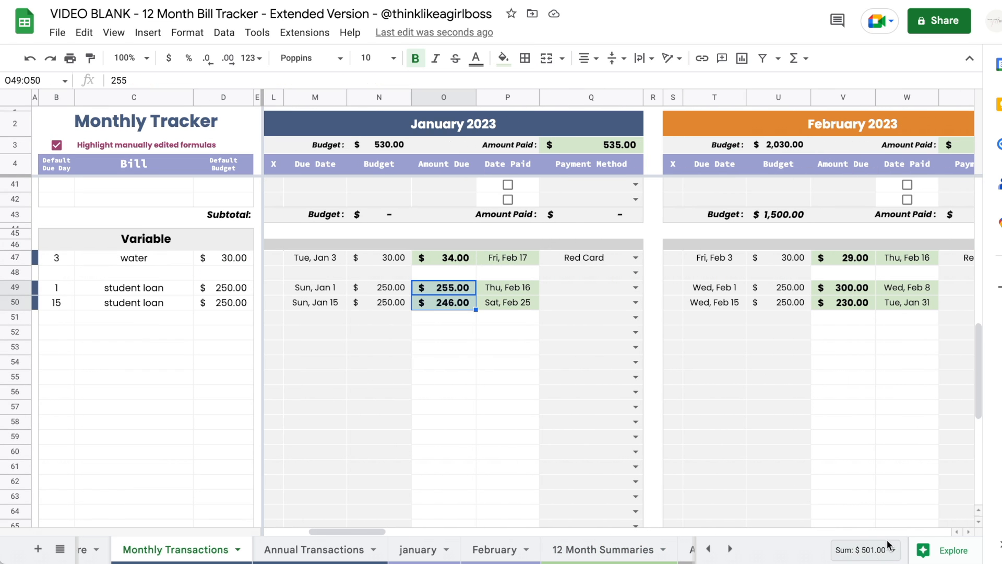
{"action": "left_click_drag", "start_coordinate": [854, 291], "coordinate": [854, 320]}
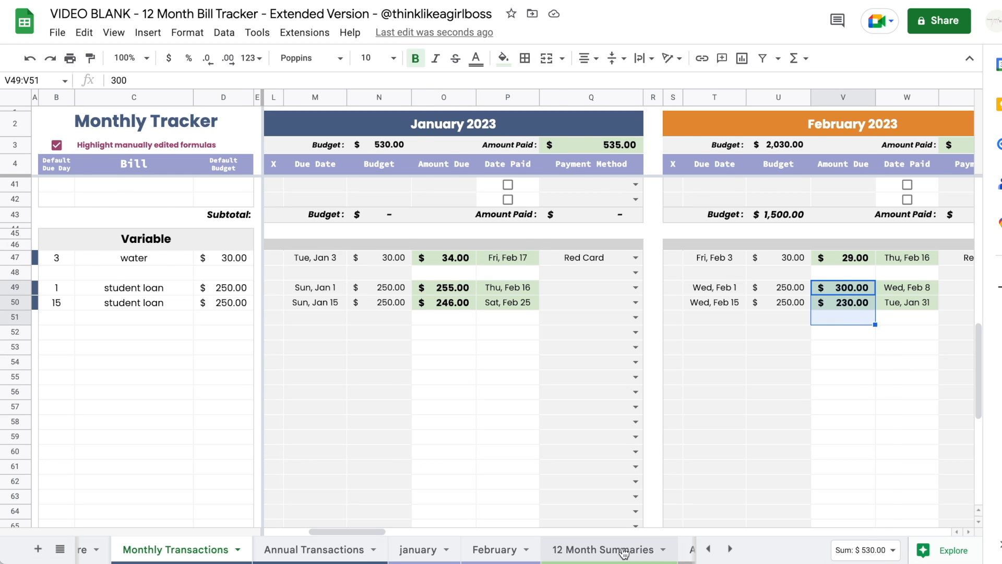
{"action": "left_click", "coordinate": [603, 549]}
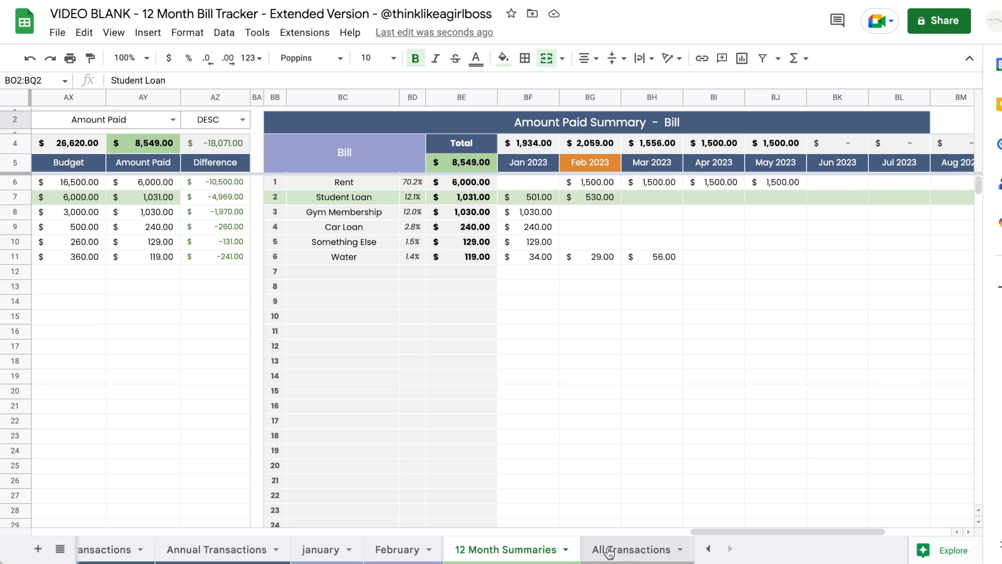
- On All Transactions, sort the Pending bills by Due Date in ascending order
{"action": "left_click", "coordinate": [610, 551]}
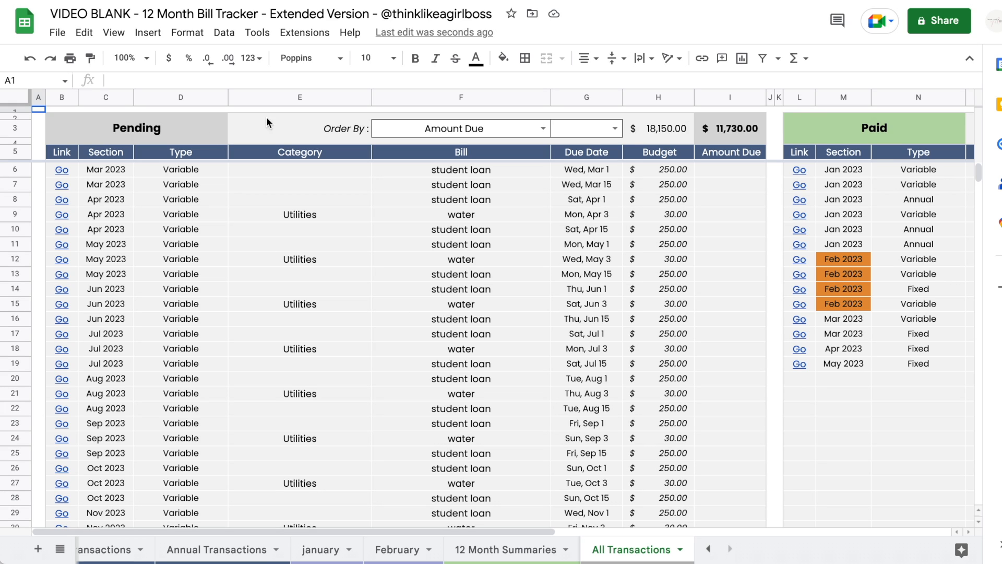
{"action": "left_click", "coordinate": [542, 129]}
{"action": "left_click", "coordinate": [417, 226]}
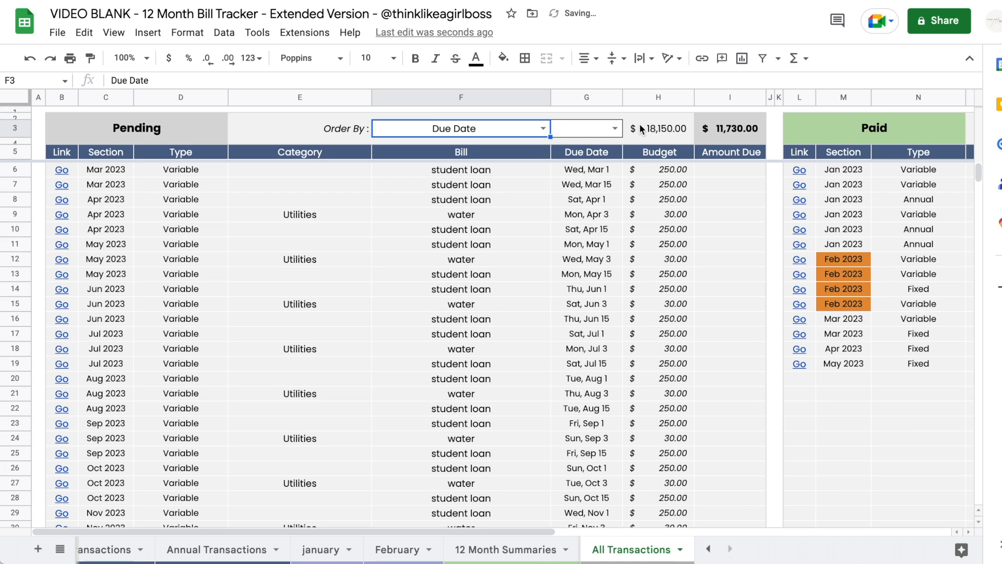
{"action": "left_click", "coordinate": [615, 129]}
{"action": "left_click", "coordinate": [593, 148]}
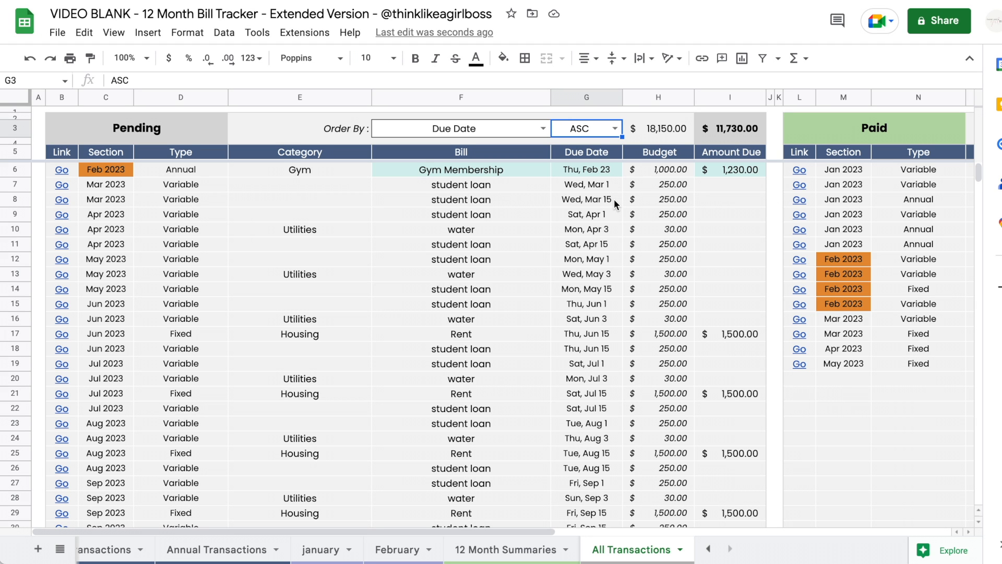
- Sort the Paid bills by Amount Paid, then change their order to Section
{"action": "scroll", "coordinate": [613, 199], "scroll_direction": "right", "scroll_amount": 10}
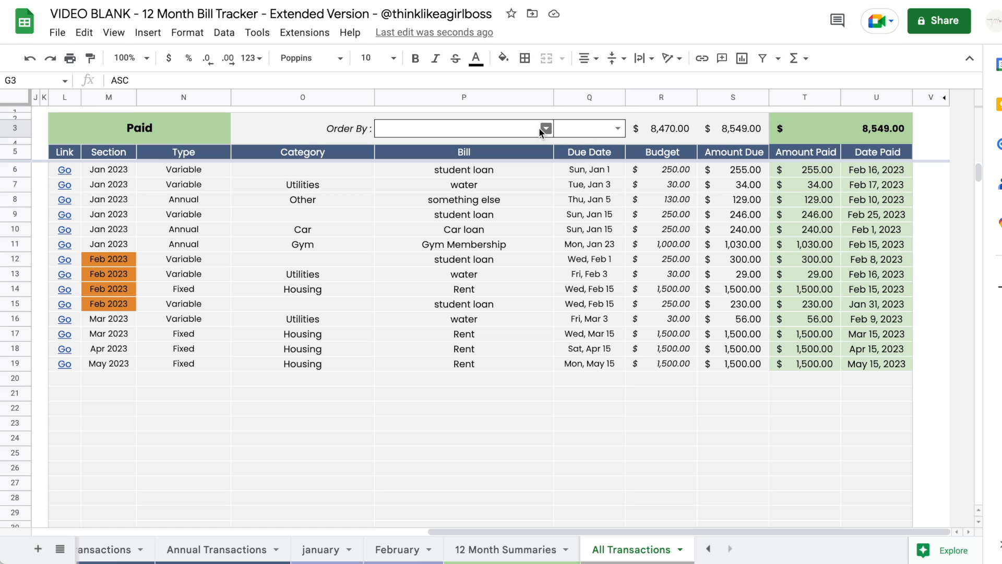
{"action": "left_click", "coordinate": [545, 128]}
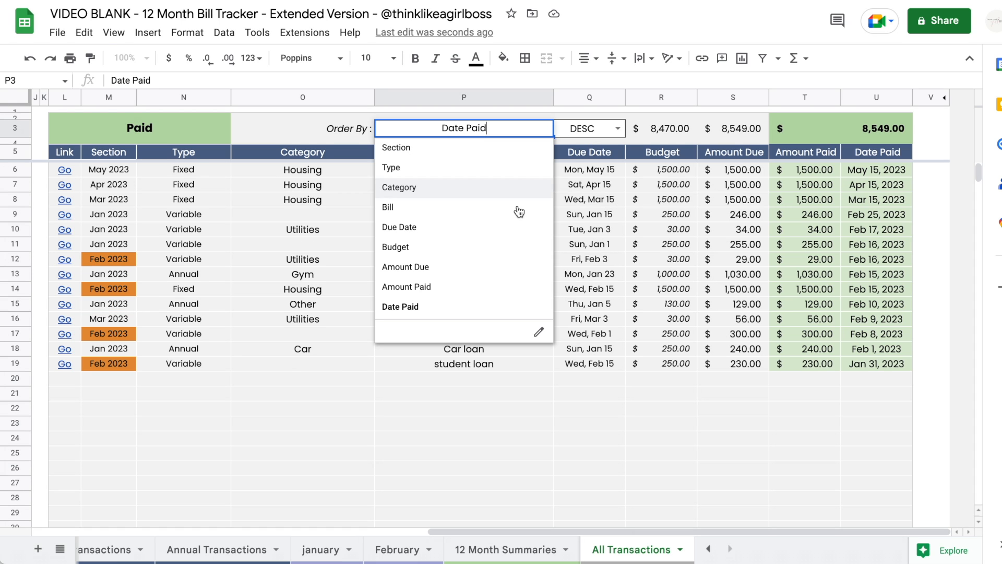
{"action": "left_click", "coordinate": [462, 288]}
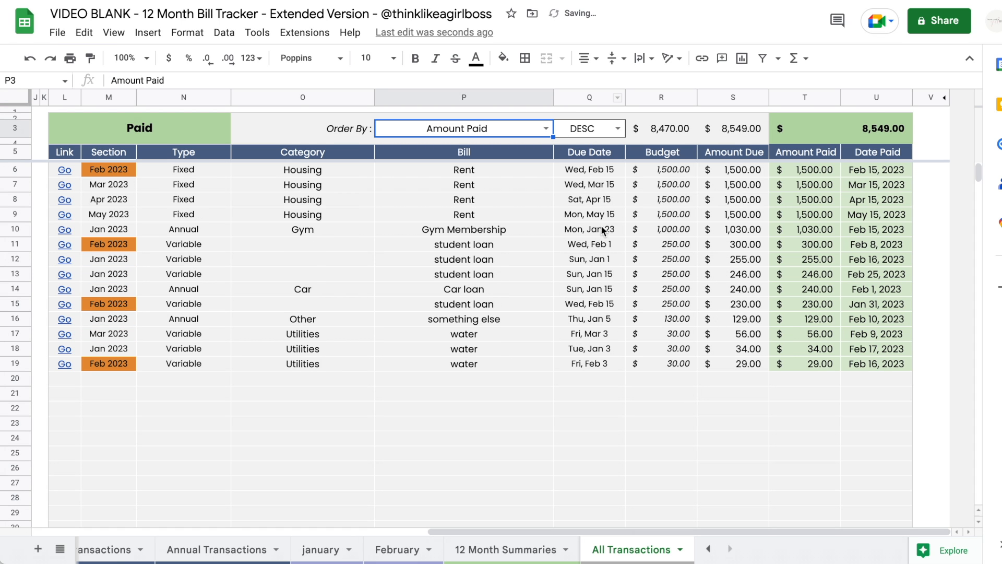
{"action": "left_click", "coordinate": [546, 128]}
{"action": "left_click", "coordinate": [427, 152]}
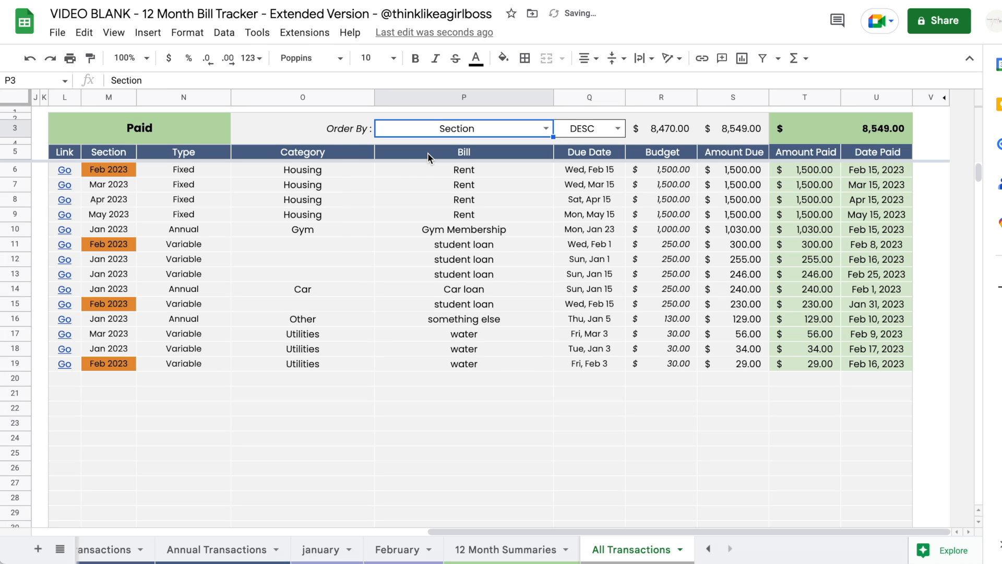
{"action": "scroll", "coordinate": [475, 228], "scroll_direction": "left", "scroll_amount": 10}
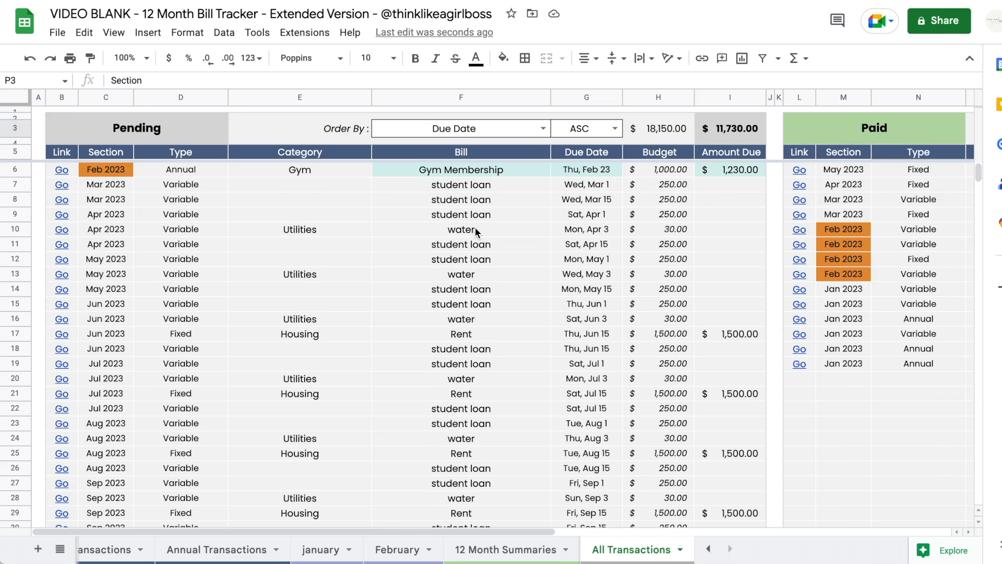
{"action": "scroll", "coordinate": [475, 227], "scroll_direction": "right", "scroll_amount": 10}
{"action": "scroll", "coordinate": [475, 227], "scroll_direction": "left", "scroll_amount": 10}
{"action": "mouse_move", "coordinate": [64, 172]}
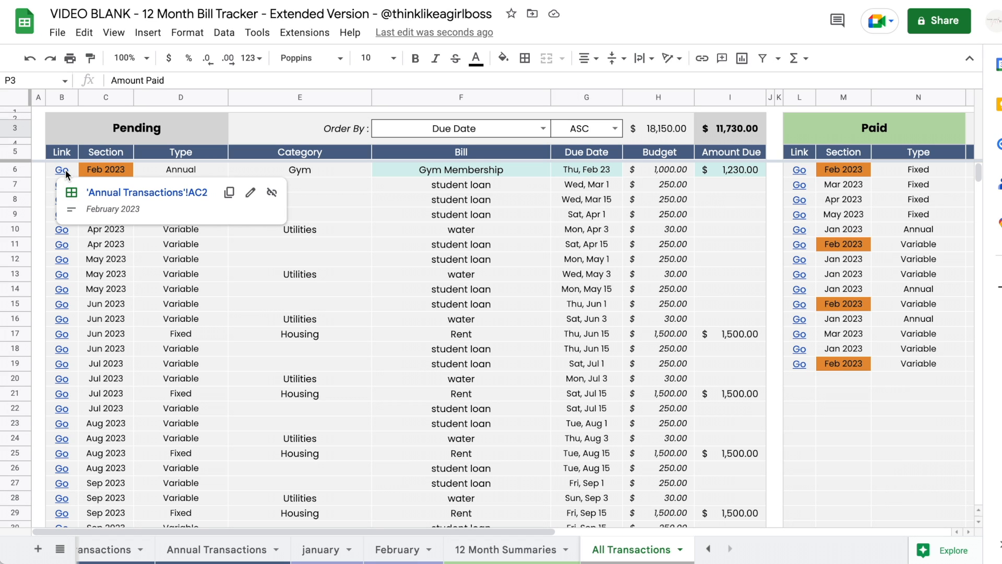
- Set the February Gym Membership's Date Paid in AG6 to Feb 15, 2023, then return to All Transactions
{"action": "left_click", "coordinate": [112, 194]}
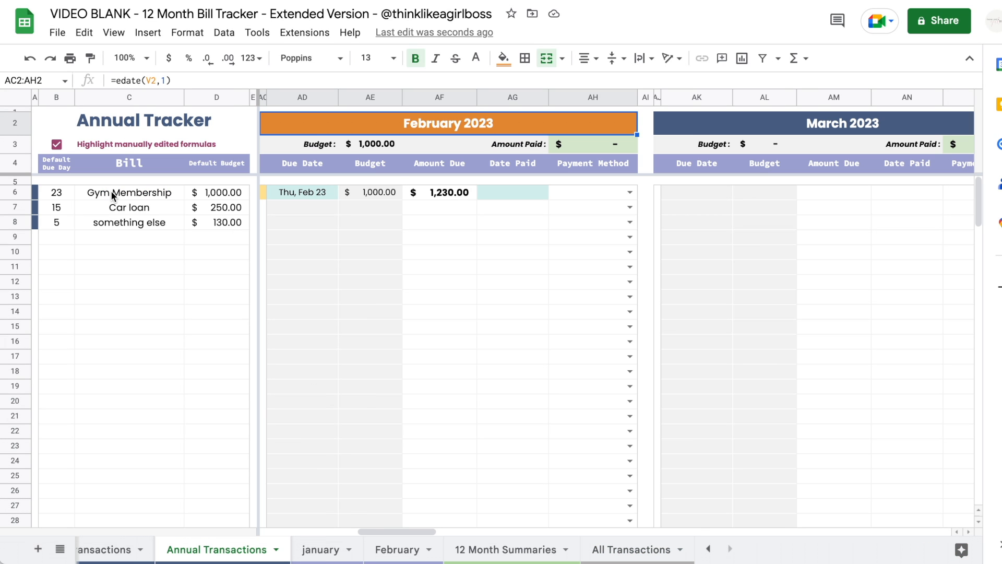
{"action": "scroll", "coordinate": [491, 287], "scroll_direction": "left", "scroll_amount": 1}
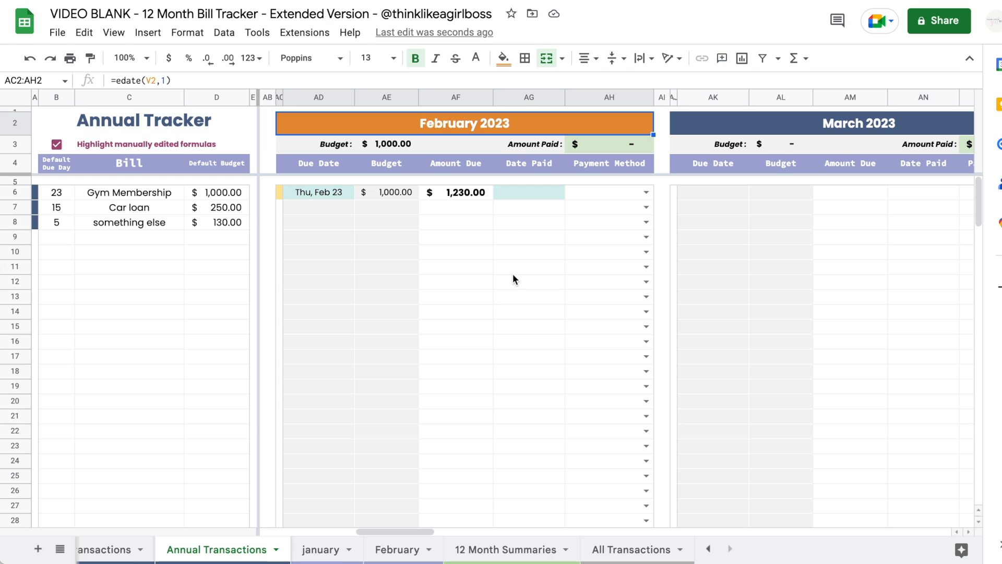
{"action": "left_click", "coordinate": [506, 199]}
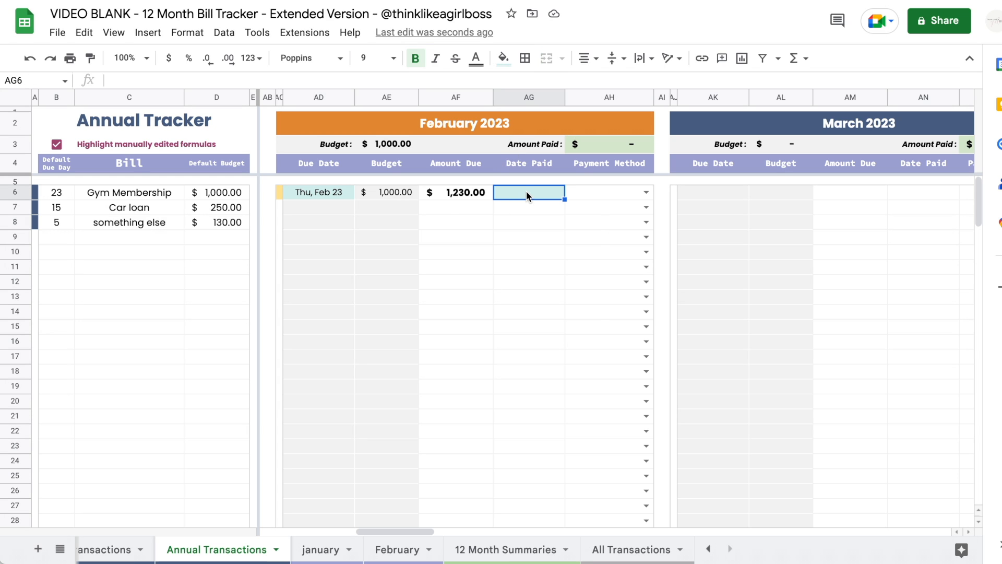
{"action": "double_click", "coordinate": [526, 191]}
{"action": "left_click", "coordinate": [526, 283]}
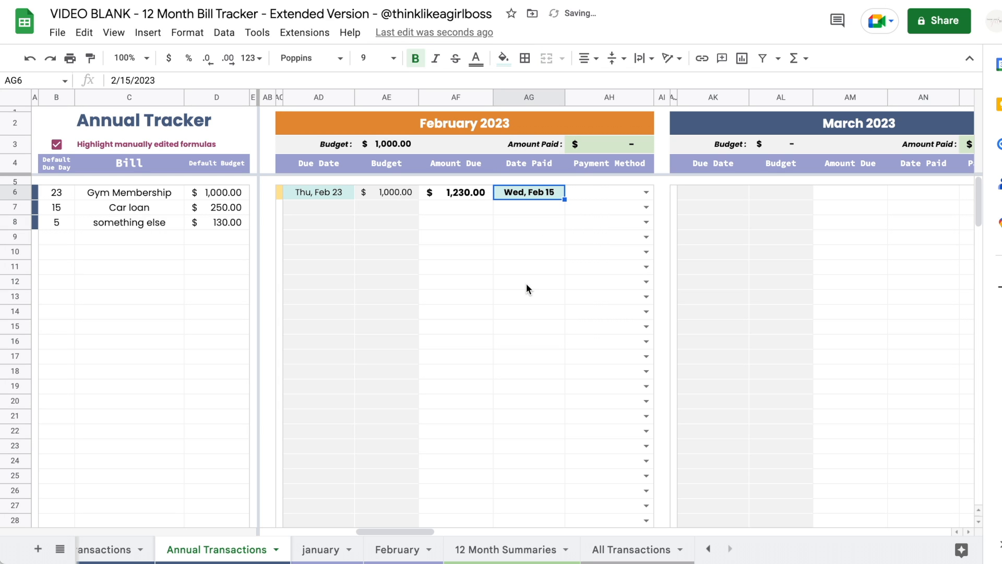
{"action": "left_click", "coordinate": [618, 548]}
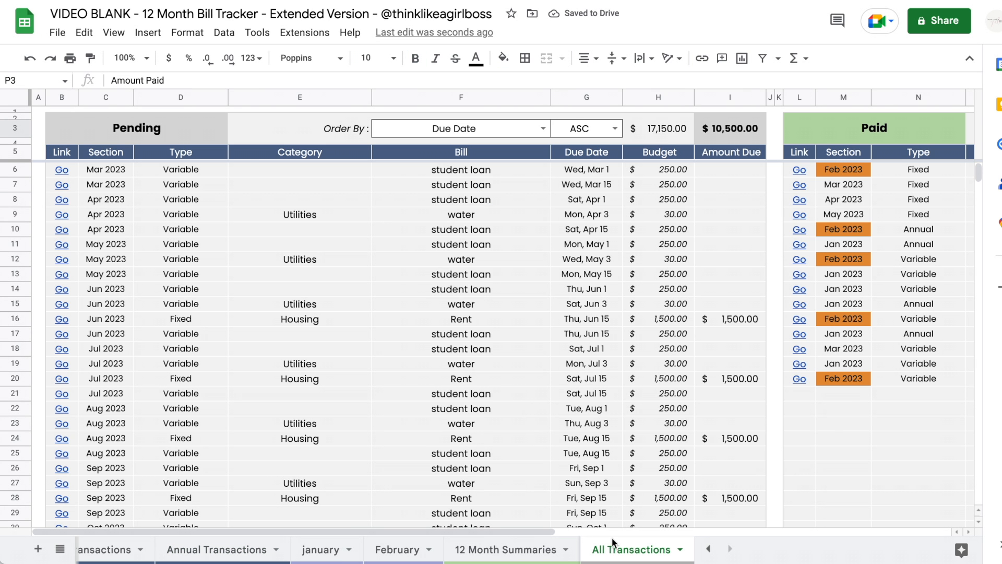
- On Monthly Transactions, replace the AA49 student loan due date with Tue, Jan 17, 2023
{"action": "scroll", "coordinate": [337, 187], "scroll_direction": "right", "scroll_amount": 10}
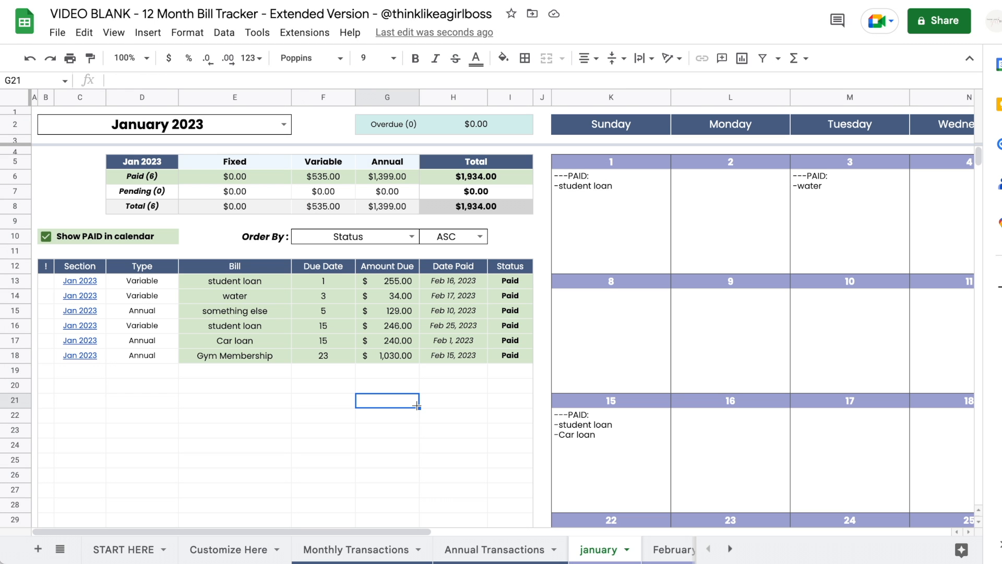
{"action": "left_click", "coordinate": [375, 548]}
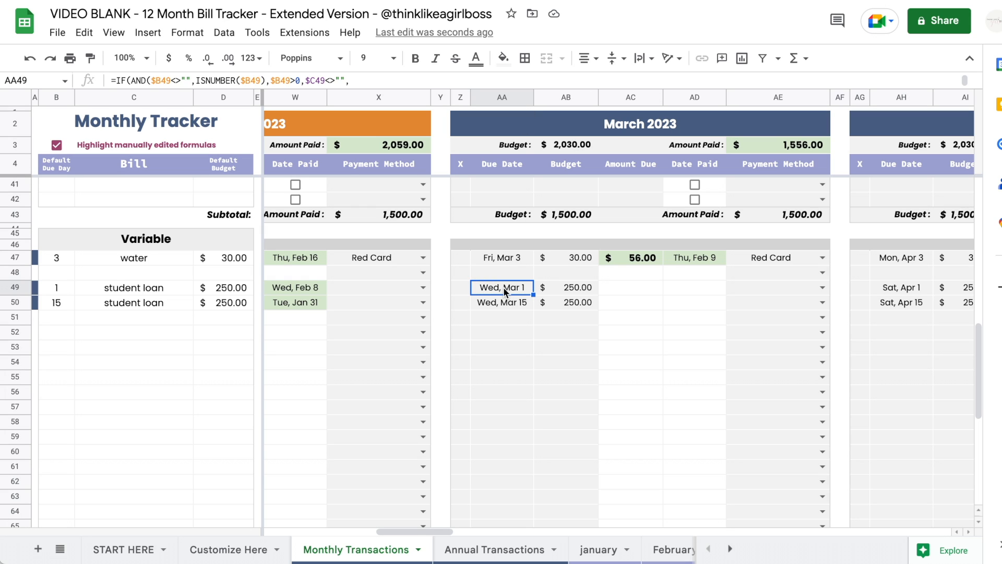
{"action": "key", "text": "Delete"}
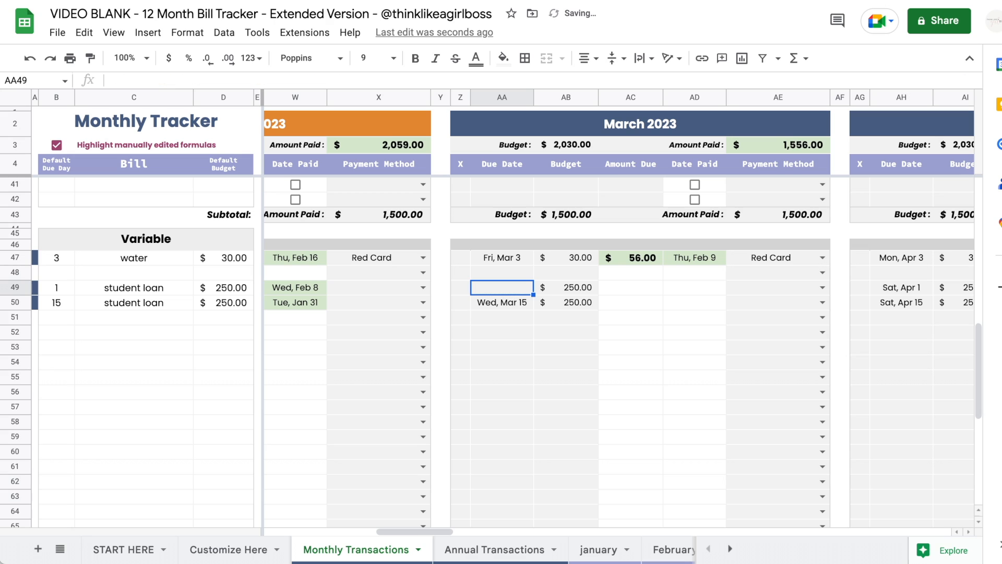
{"action": "double_click", "coordinate": [515, 286]}
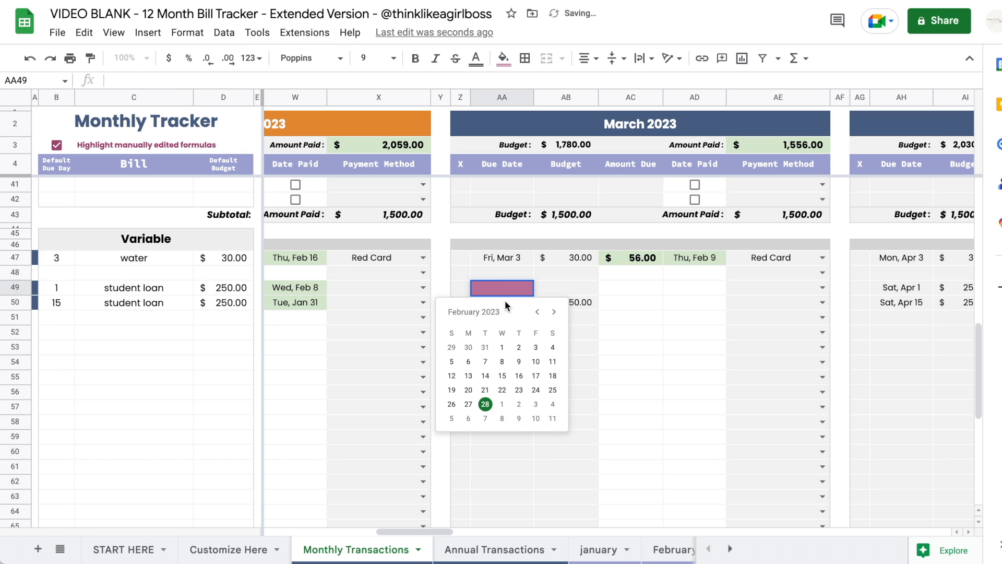
{"action": "left_click", "coordinate": [535, 313]}
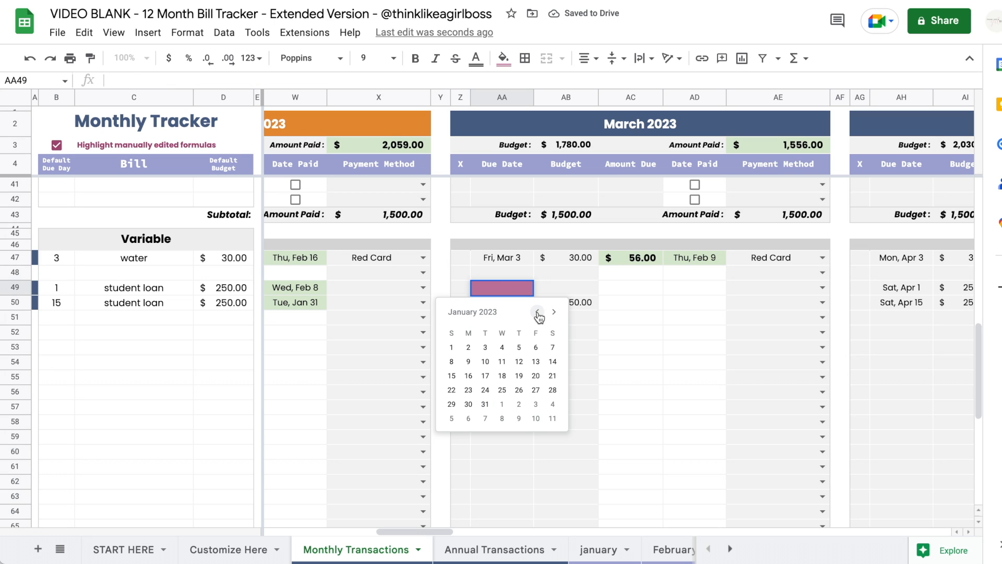
{"action": "left_click", "coordinate": [485, 377]}
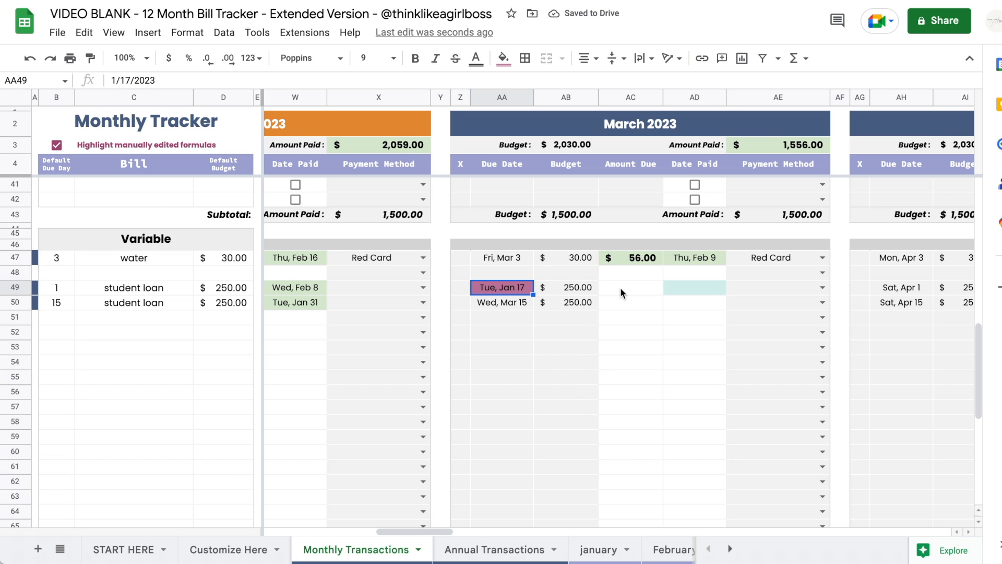
{"action": "left_click", "coordinate": [598, 549]}
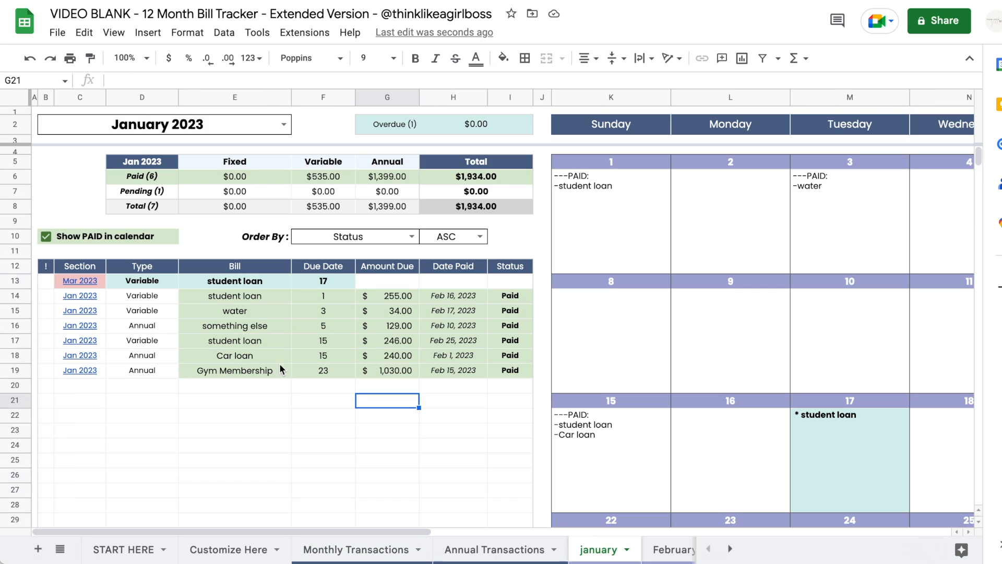
{"action": "left_click_drag", "start_coordinate": [161, 281], "coordinate": [497, 277]}
{"action": "left_click", "coordinate": [249, 434]}
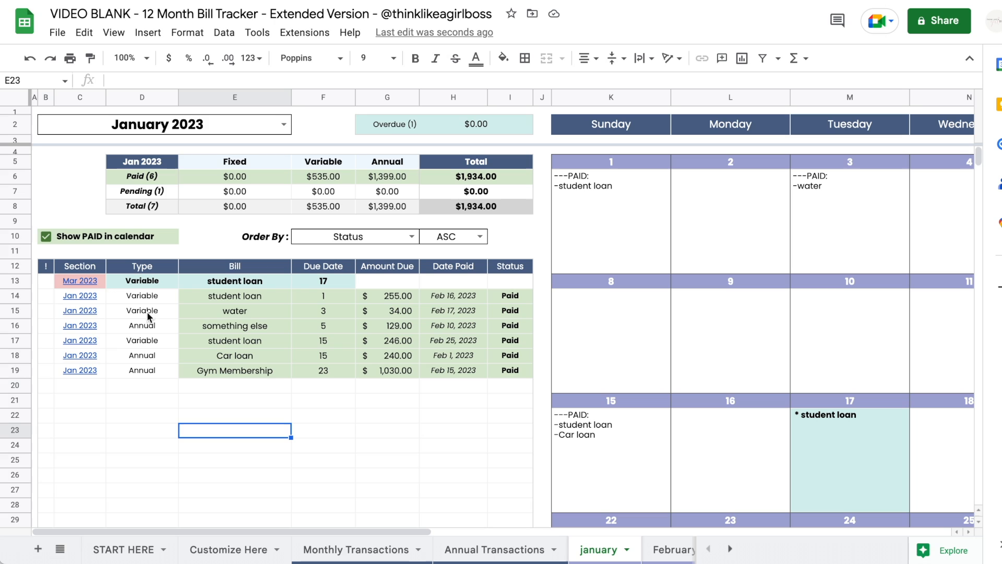
{"action": "mouse_move", "coordinate": [101, 279]}
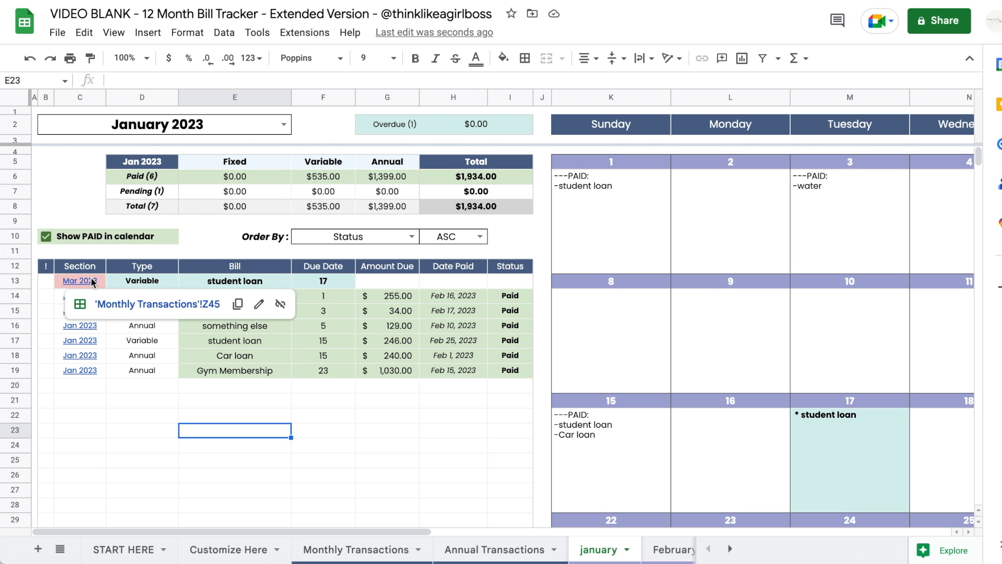
{"action": "key", "text": "Left"}
{"action": "key", "text": "Down"}
{"action": "key", "text": "Down"}
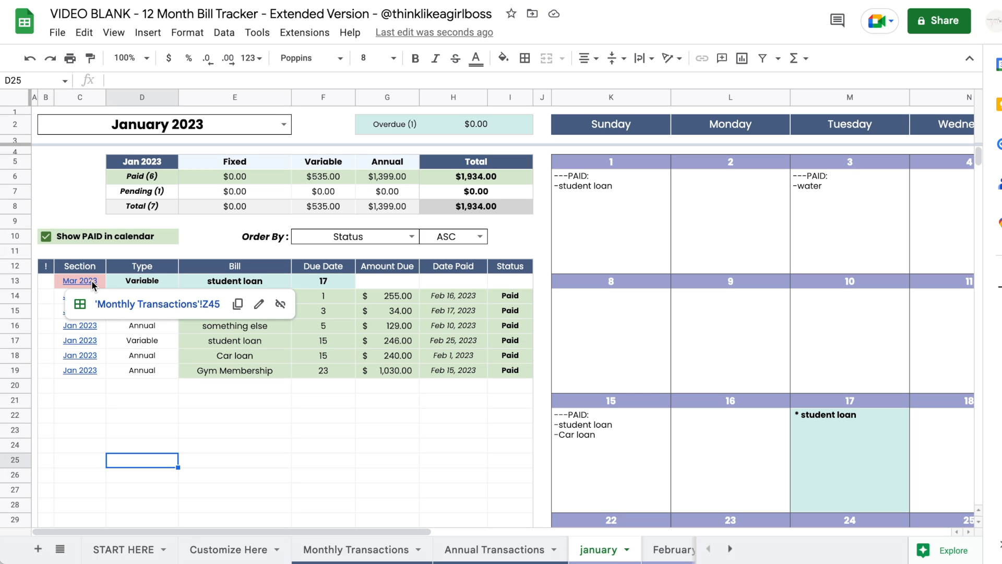
{"action": "key", "text": "Up"}
{"action": "key", "text": "Right"}
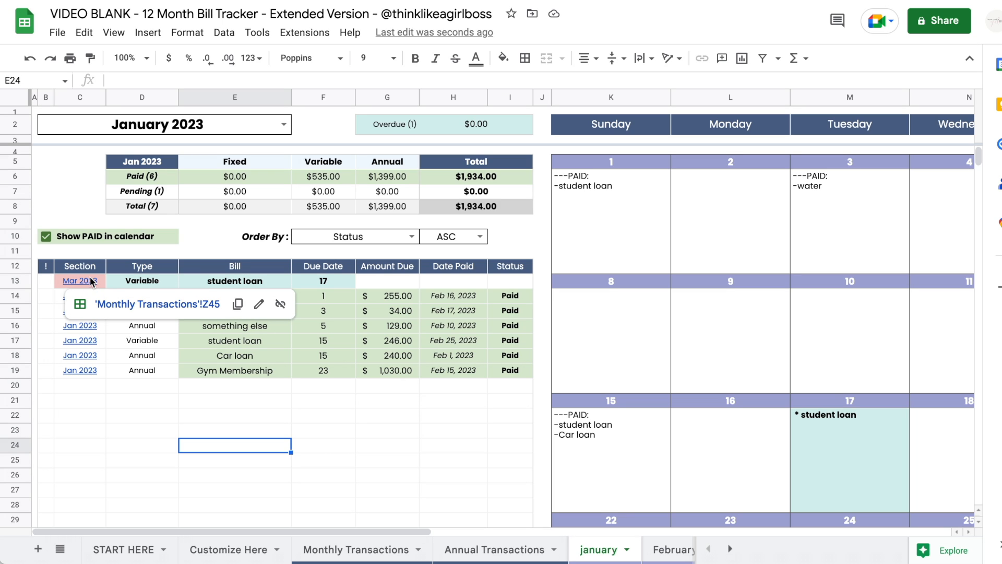
{"action": "left_click", "coordinate": [390, 454]}
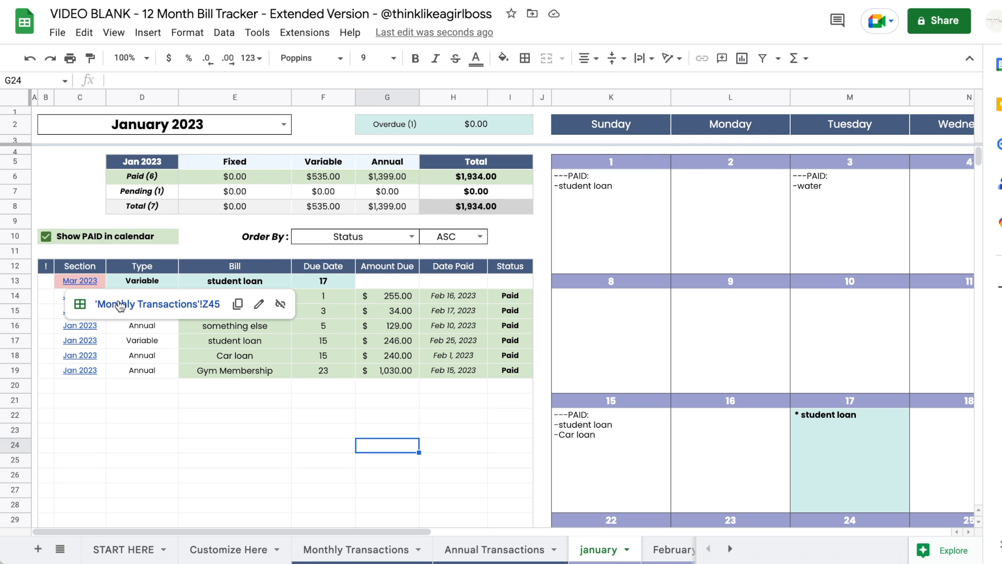
{"action": "left_click", "coordinate": [118, 302]}
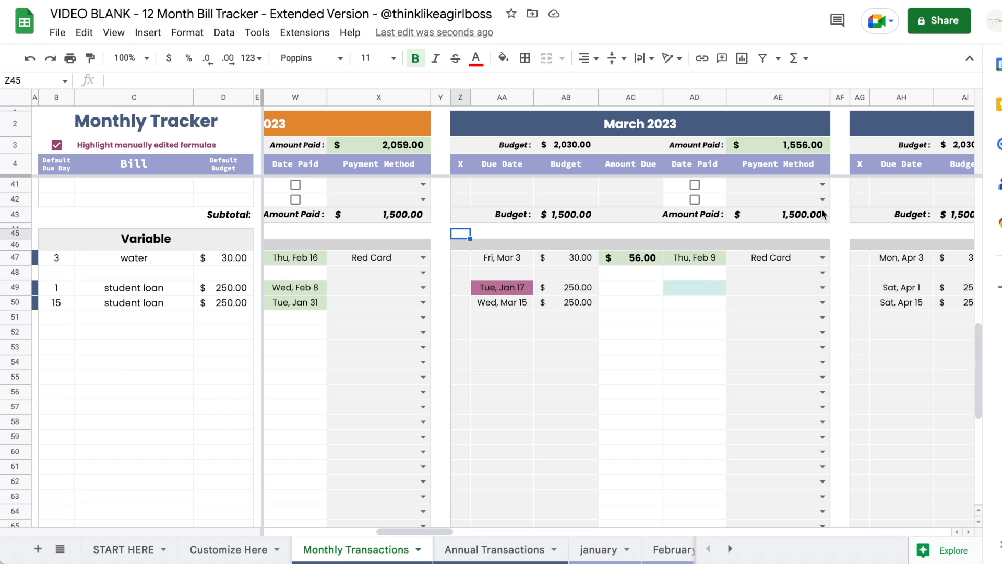
{"action": "scroll", "coordinate": [597, 324], "scroll_direction": "right", "scroll_amount": 3}
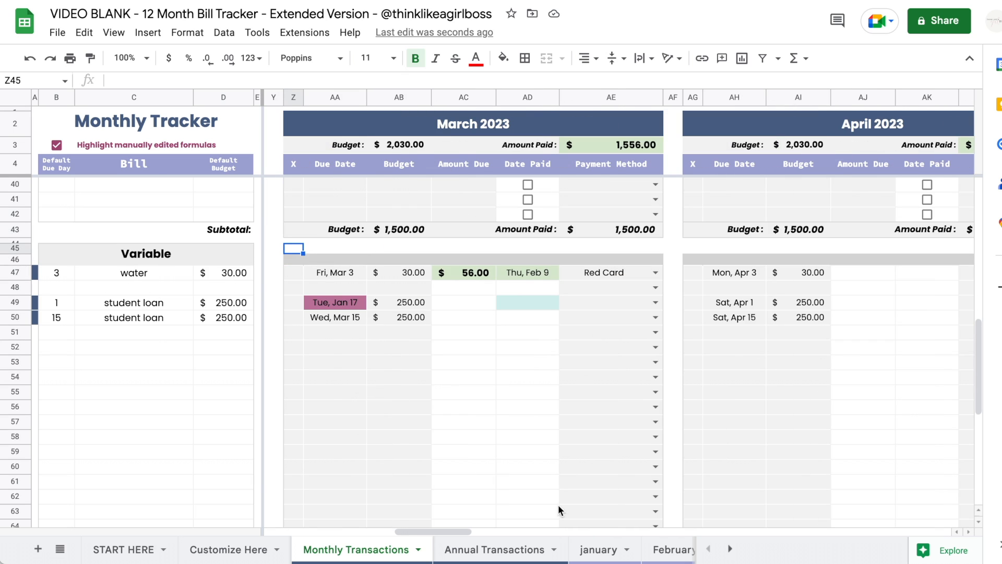